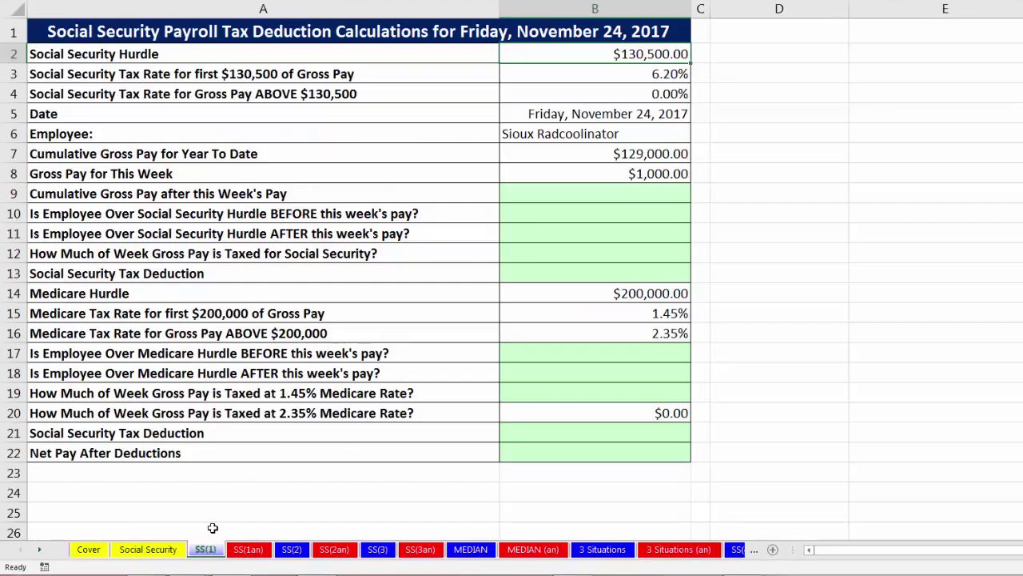
- Examine the employee, date, Social Security hurdle, tax rates, year-to-date gross pay and weekly gross pay inputs on the SS(1) sheet
click(194, 551)
drag(206, 134, 568, 136)
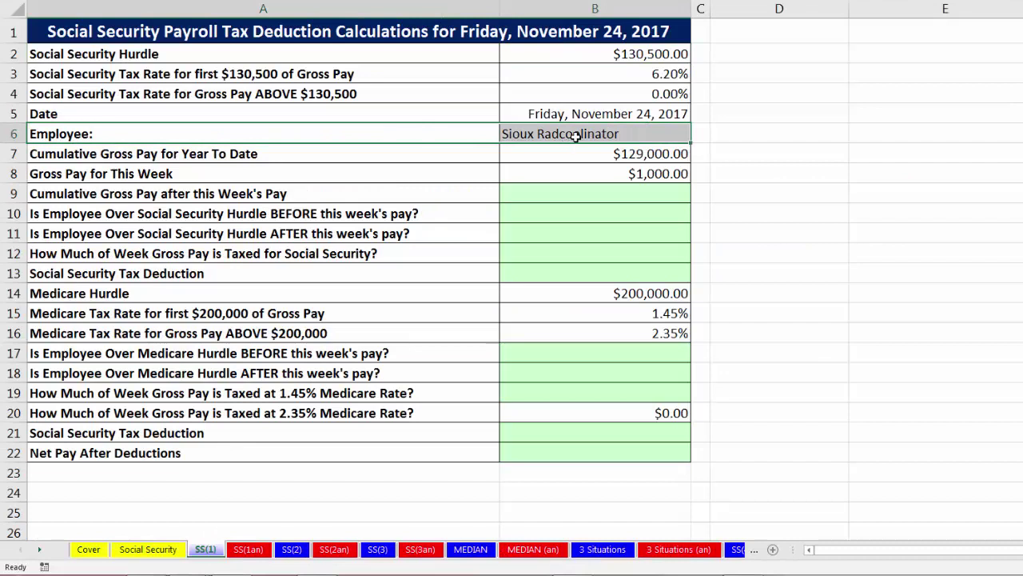
click(569, 136)
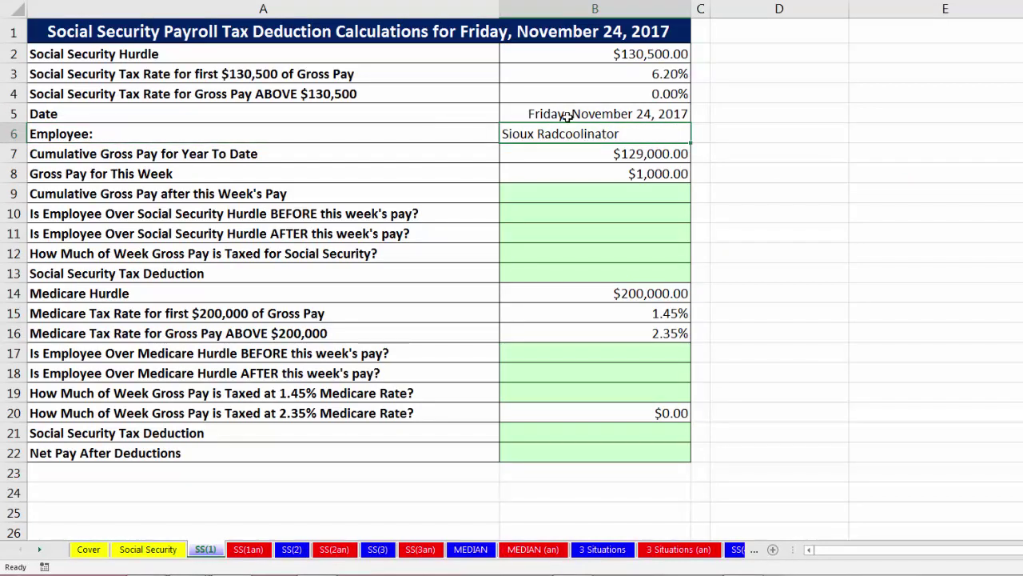
click(565, 116)
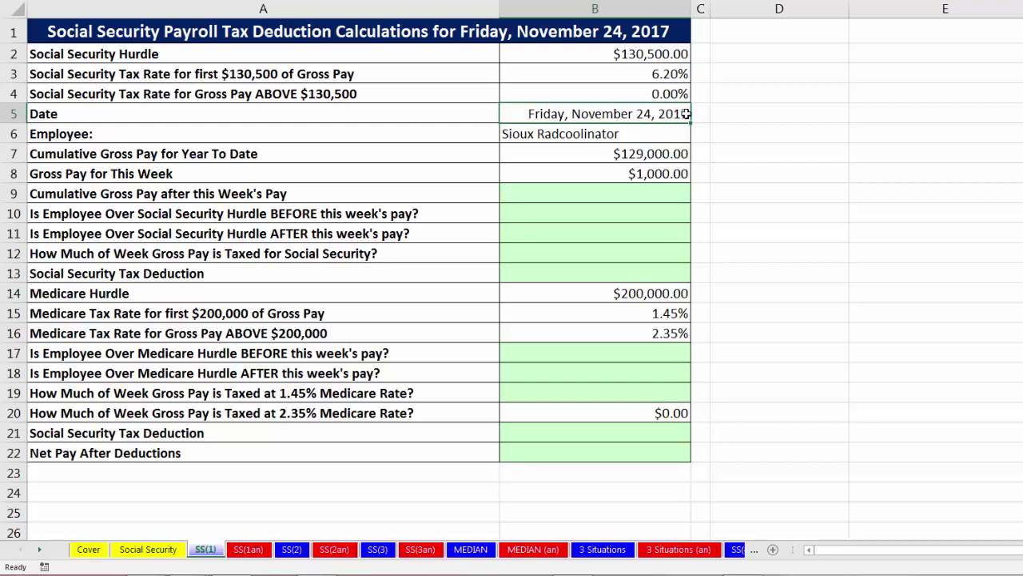
click(449, 50)
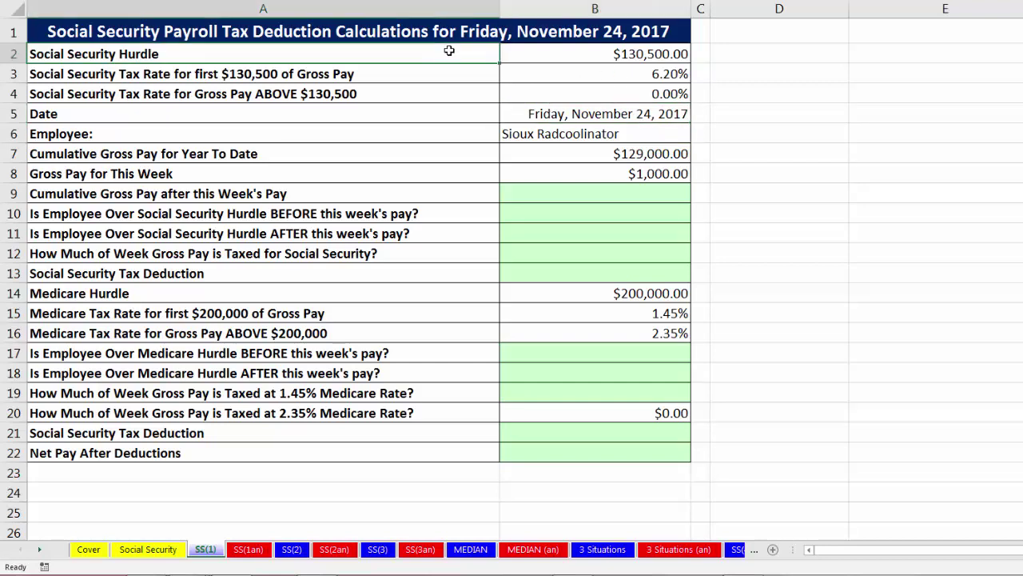
click(598, 55)
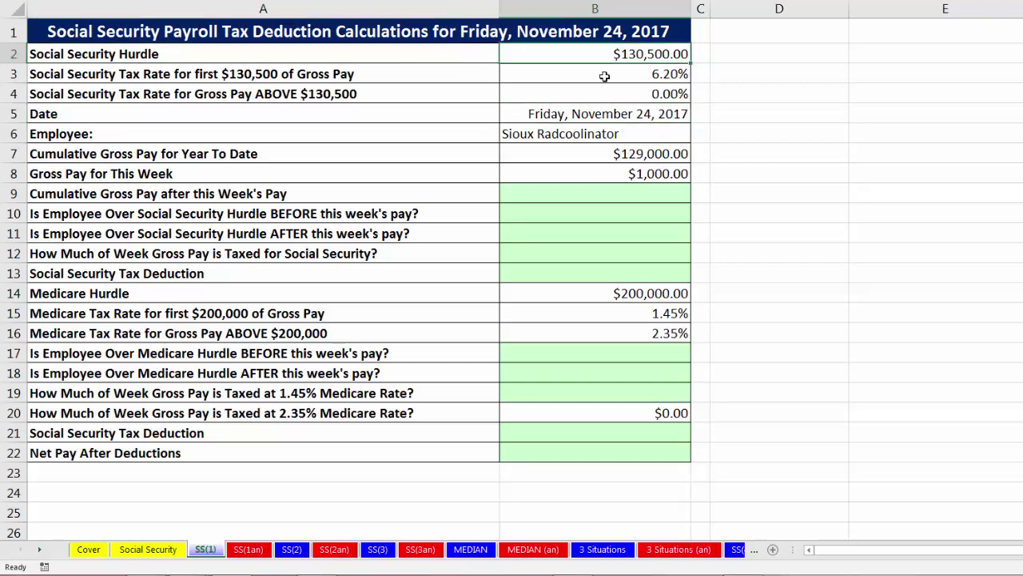
click(603, 75)
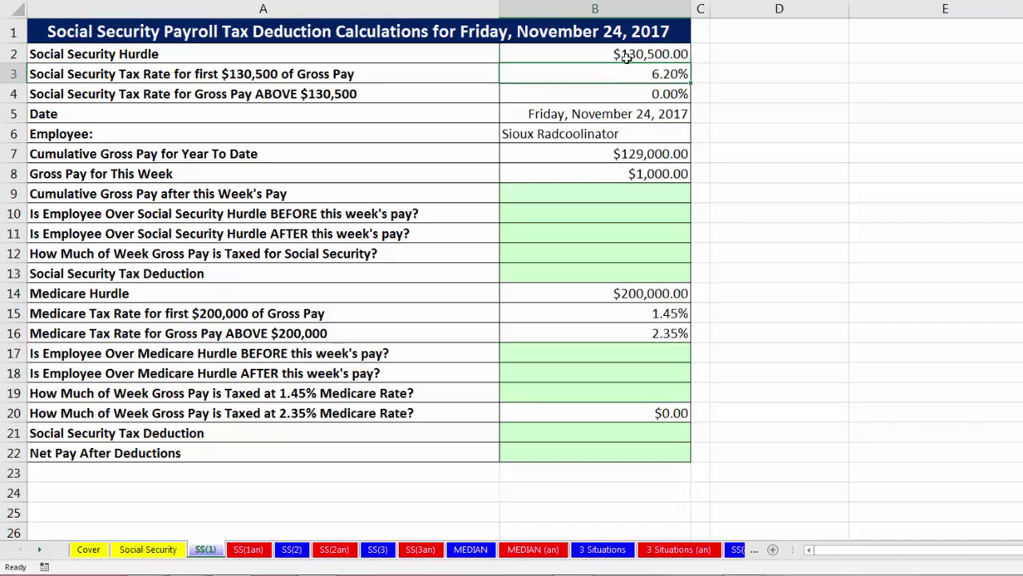
click(635, 97)
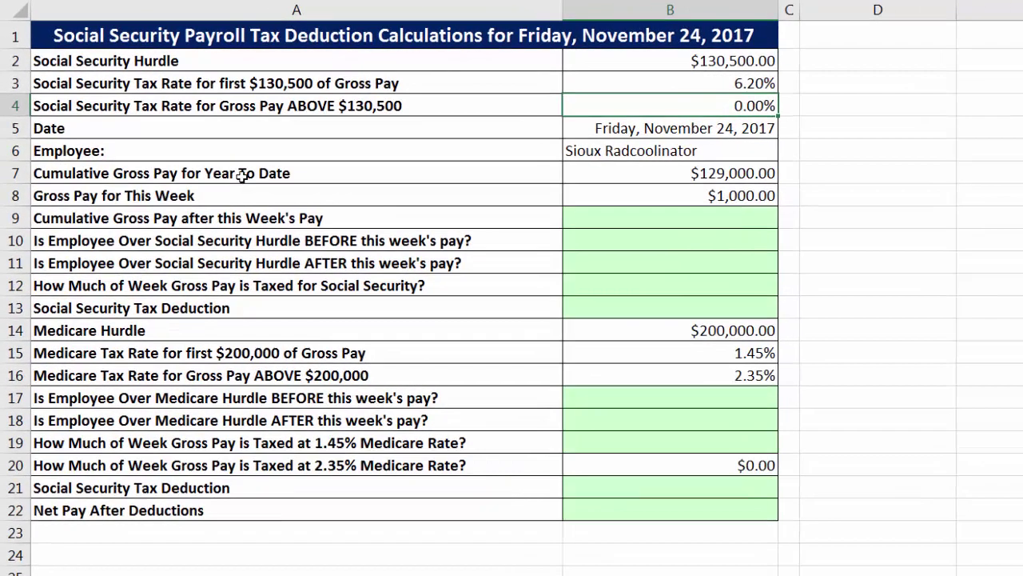
click(212, 154)
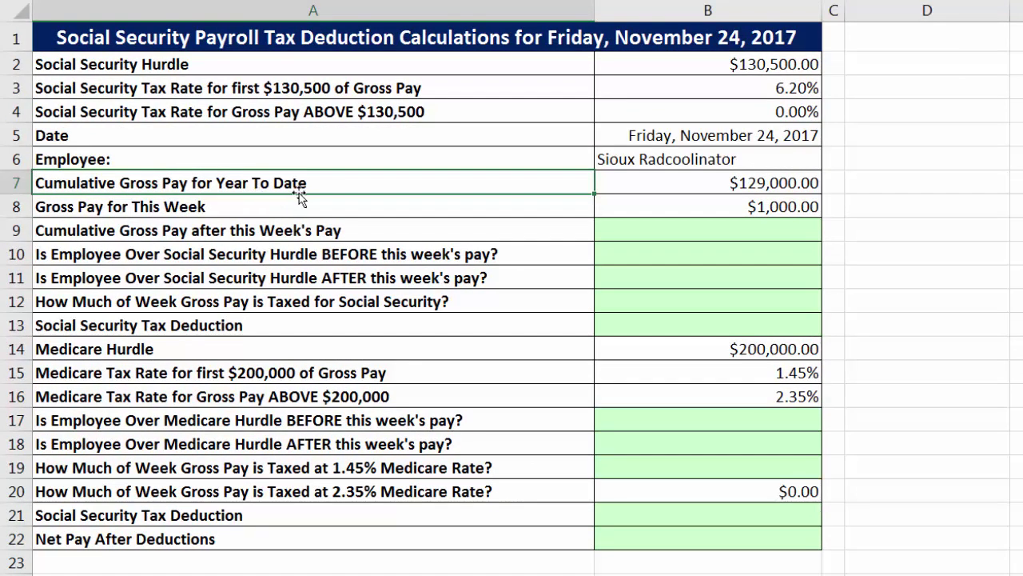
click(712, 184)
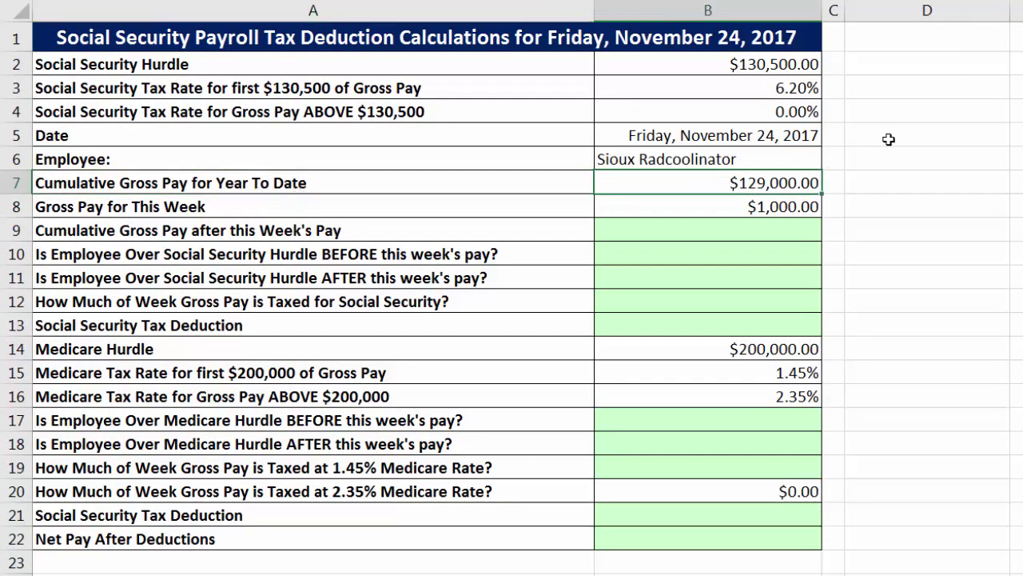
click(780, 205)
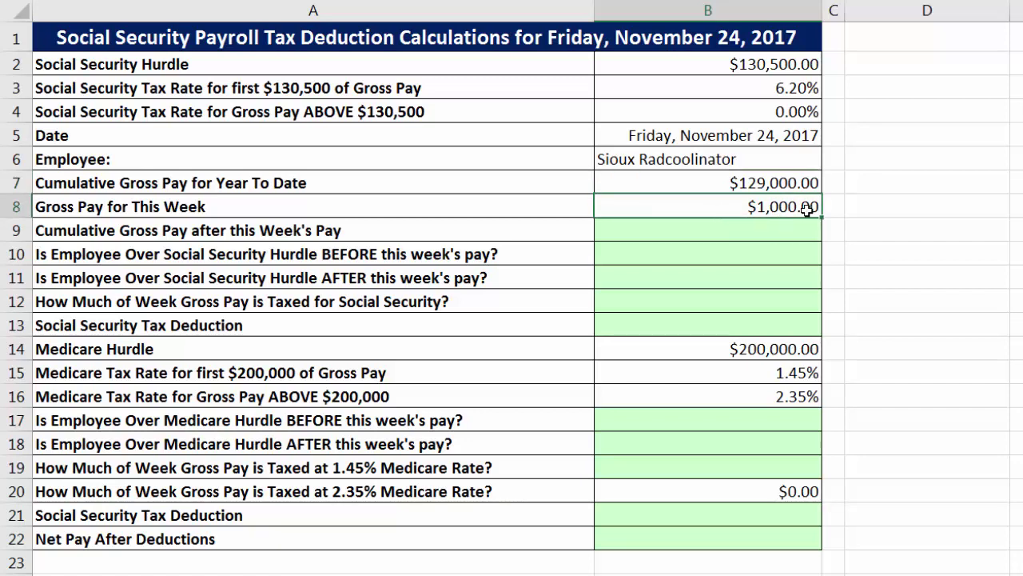
click(764, 182)
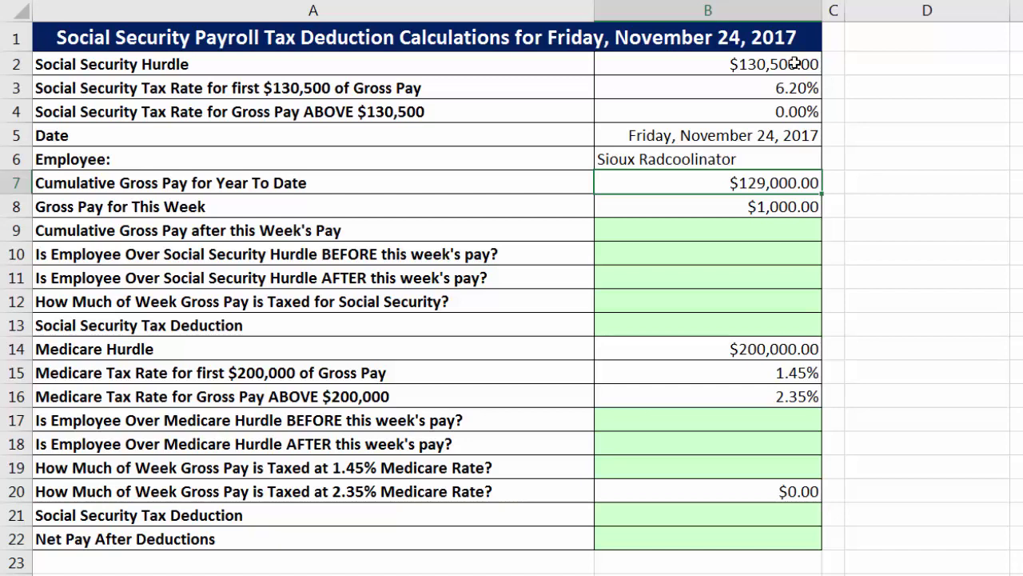
- Enter =B7>B2 in B10 to test whether the employee is over the Social Security hurdle before this week's pay
click(779, 231)
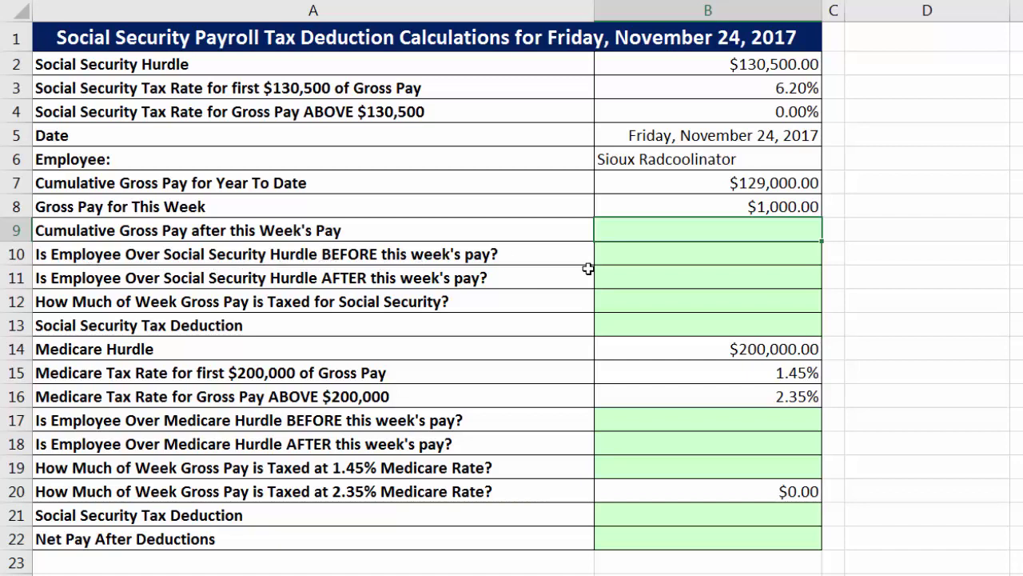
click(742, 262)
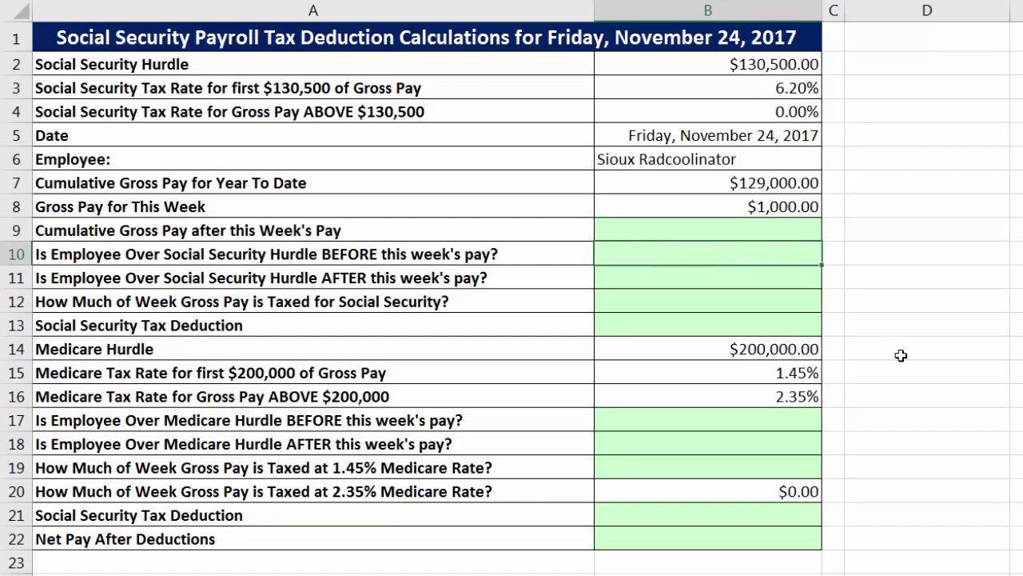
text(=)
click(807, 184)
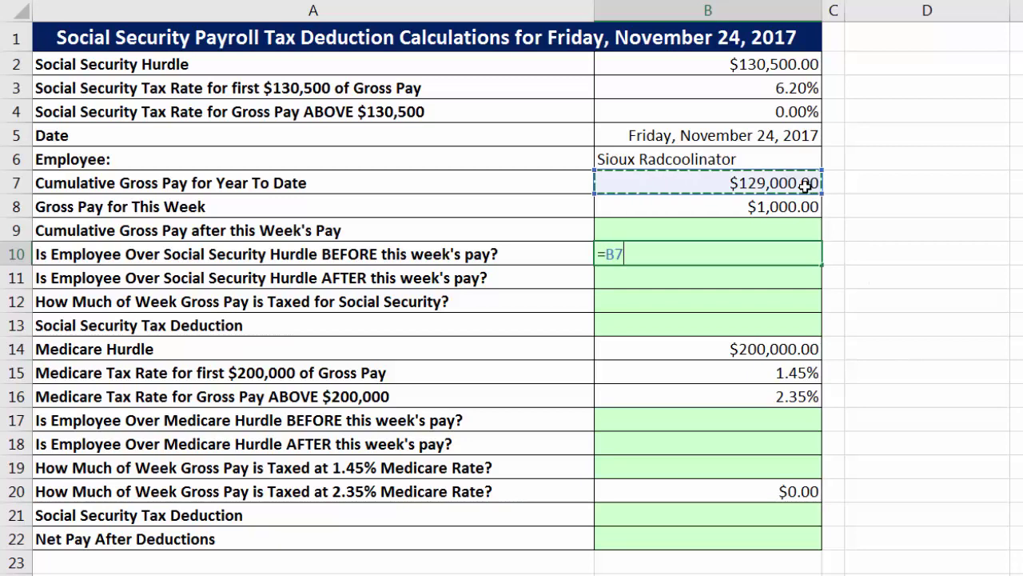
text(>)
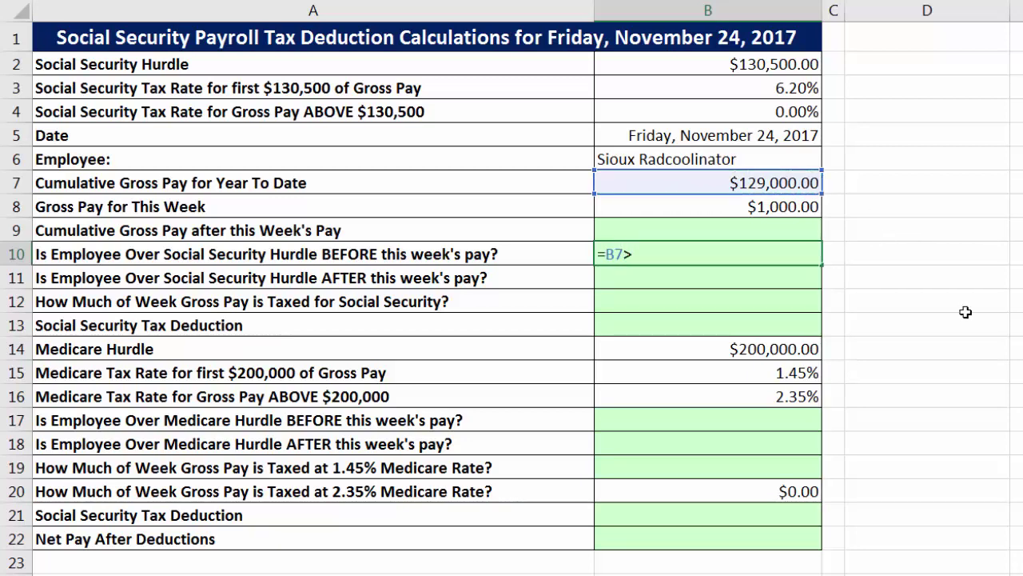
click(786, 69)
key(Return)
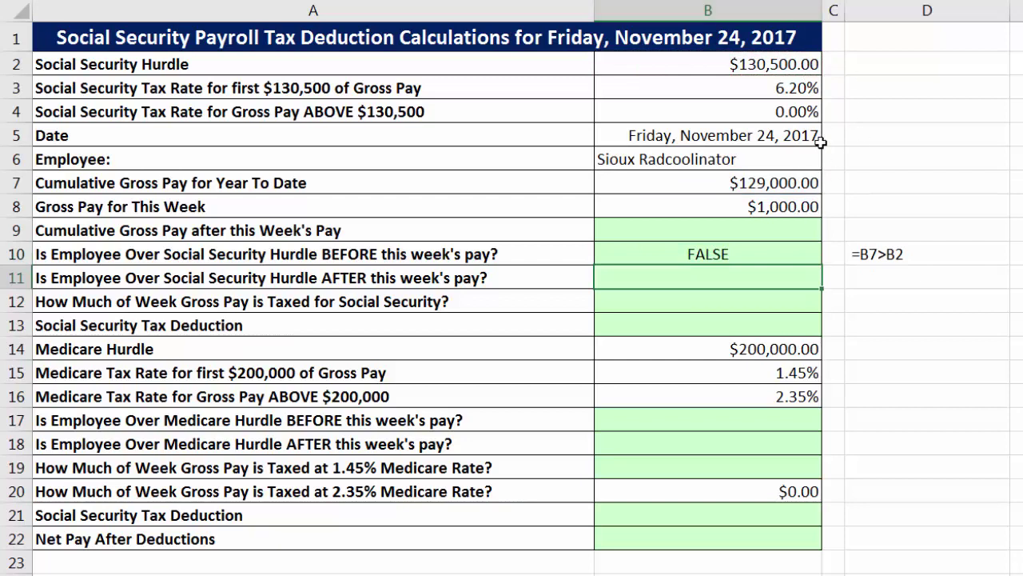
- Calculate the cumulative gross pay after this week's pay in B9 with =SUM(B7:B8)
click(765, 254)
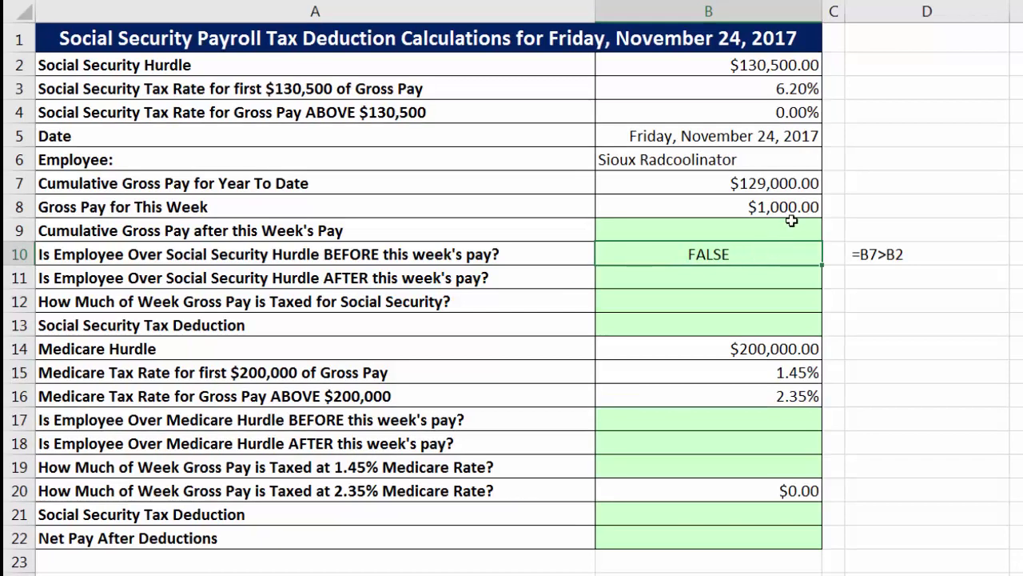
click(755, 186)
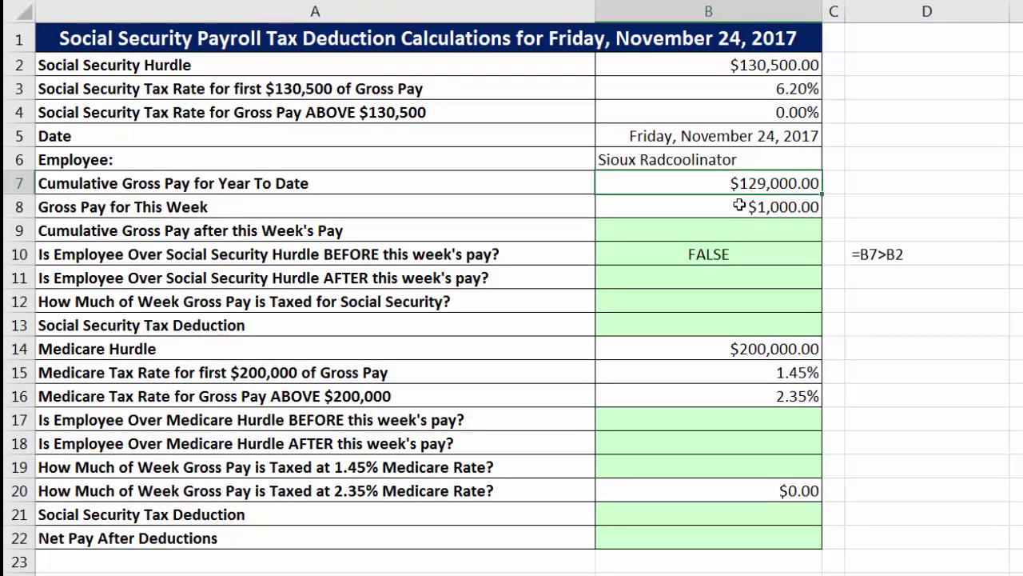
click(750, 208)
click(765, 224)
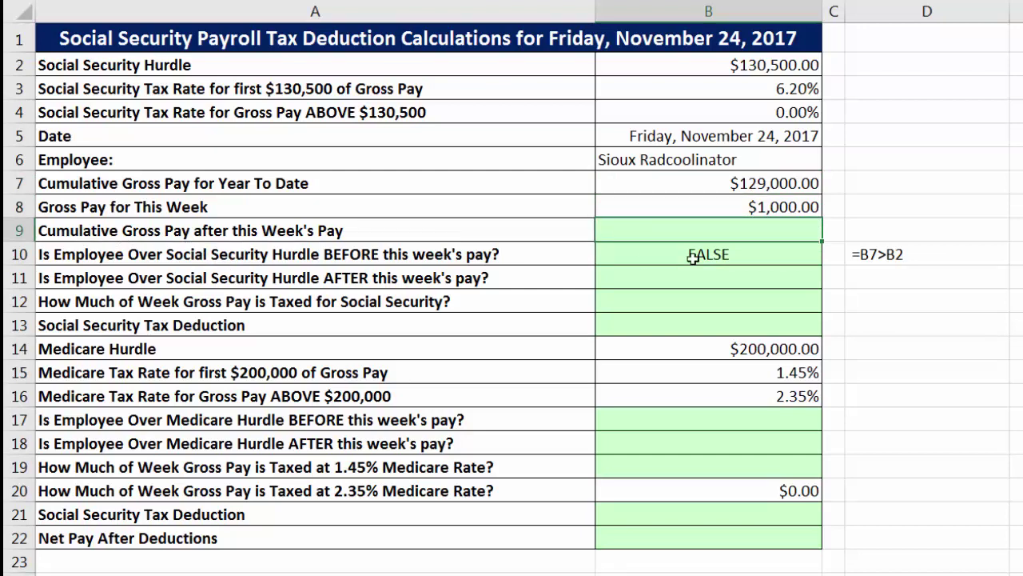
key(alt+equal)
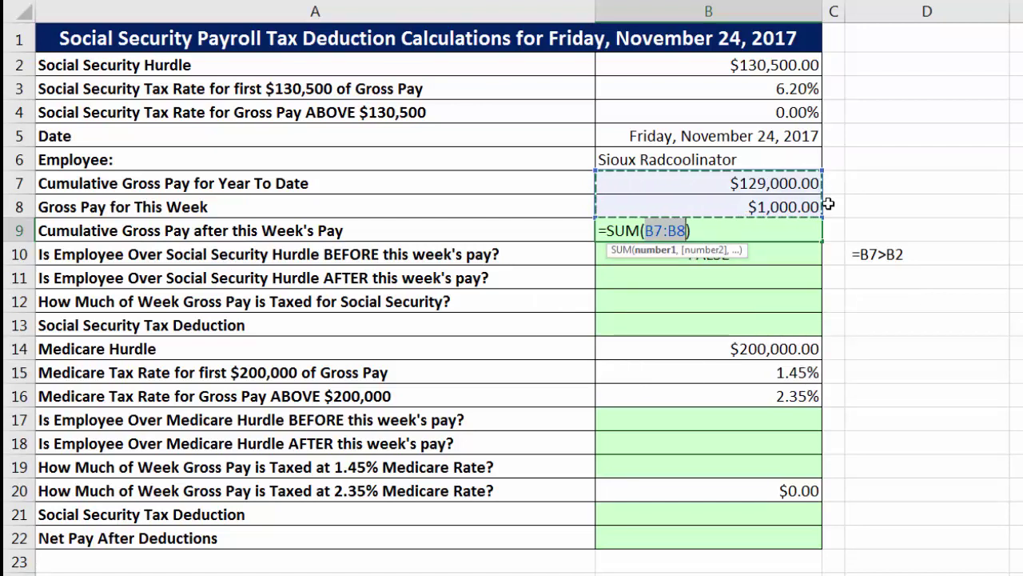
key(Return)
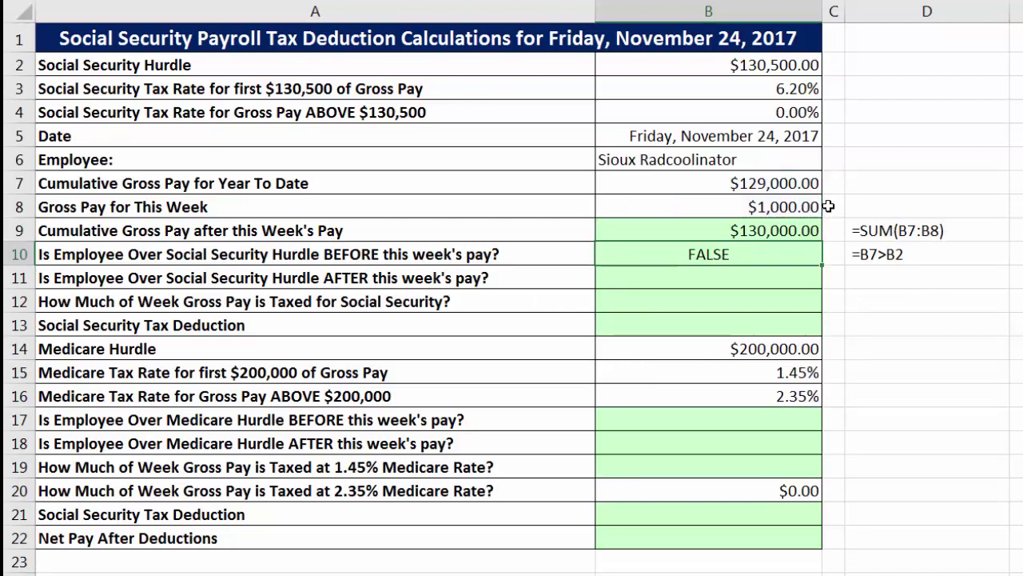
- Enter =B9>B2 in B11 to test whether the employee is over the Social Security hurdle after this week's pay
click(767, 280)
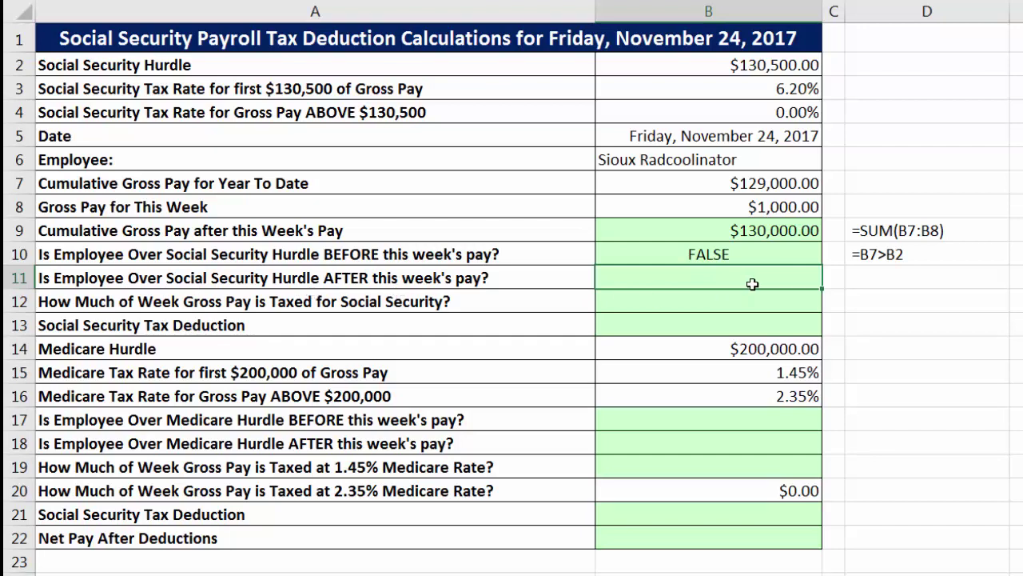
click(800, 230)
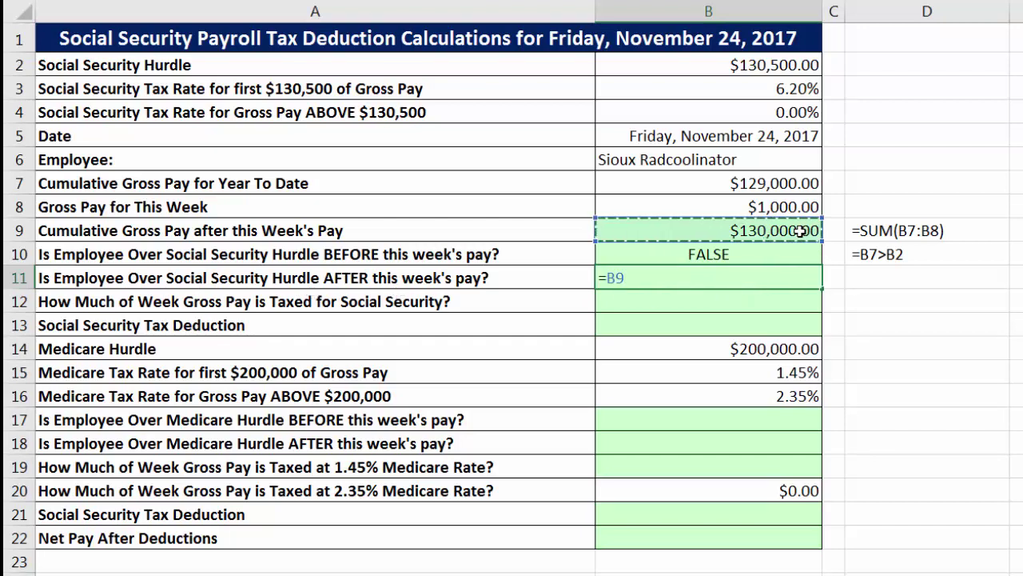
text(>)
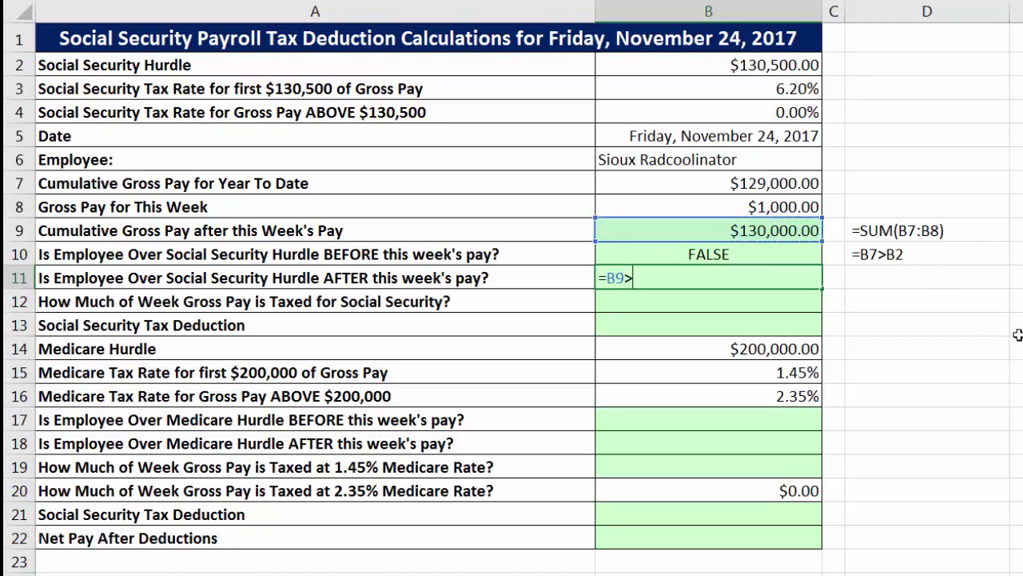
click(812, 64)
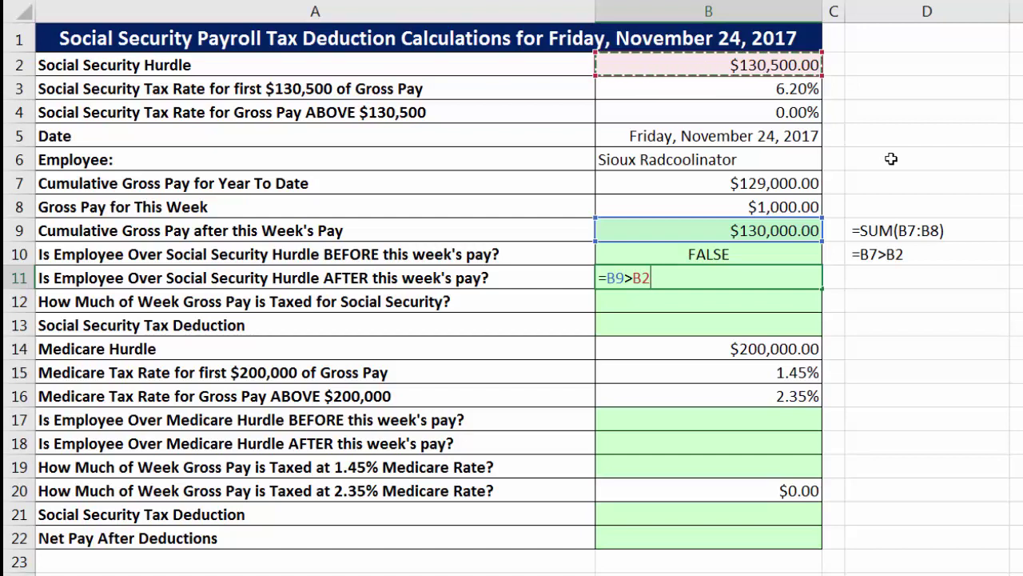
key(Return)
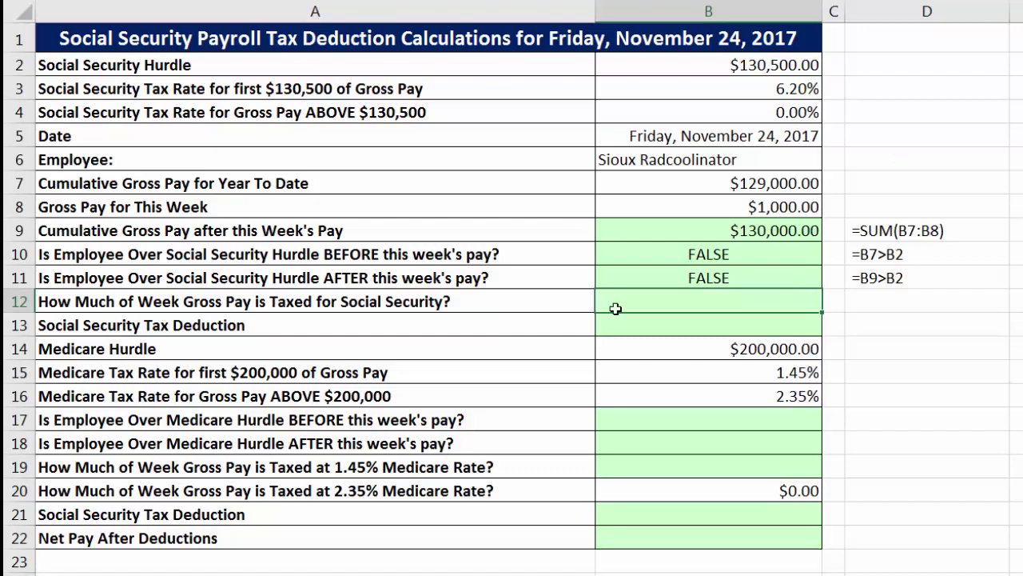
- Enter =B8 in B12 as the portion of the week's gross pay taxed for Social Security
drag(116, 327, 656, 322)
click(656, 323)
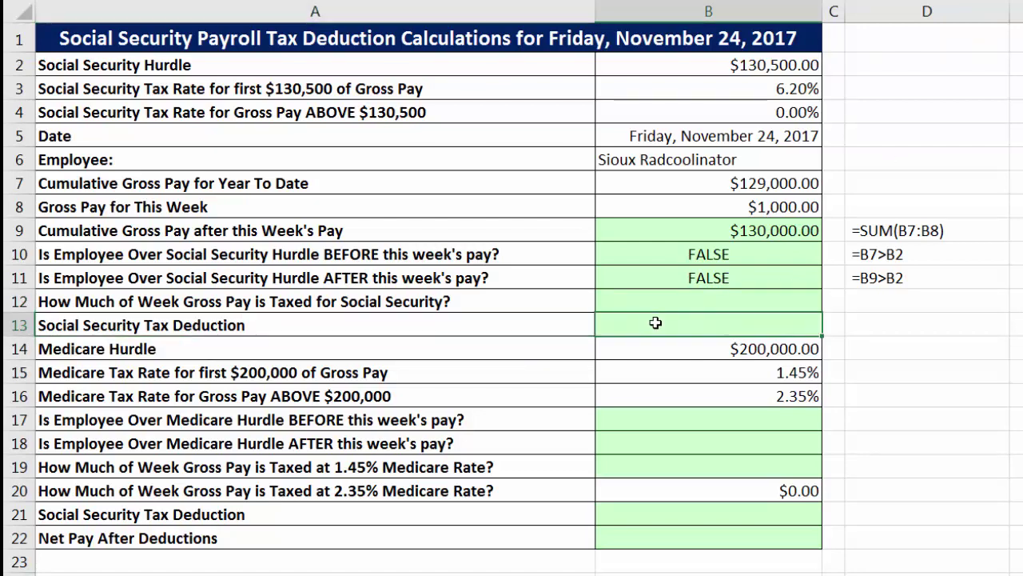
click(655, 292)
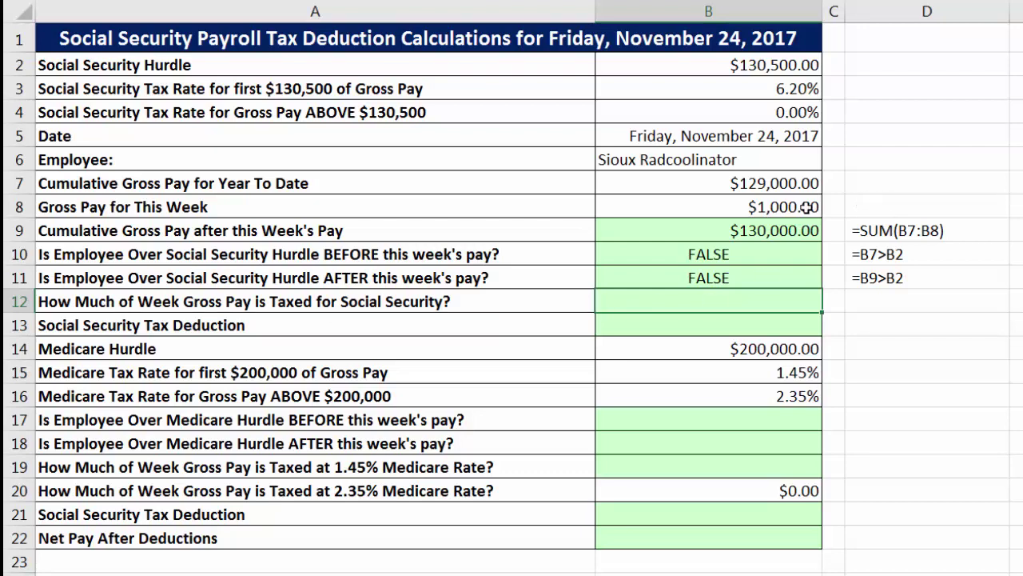
text(=)
click(794, 209)
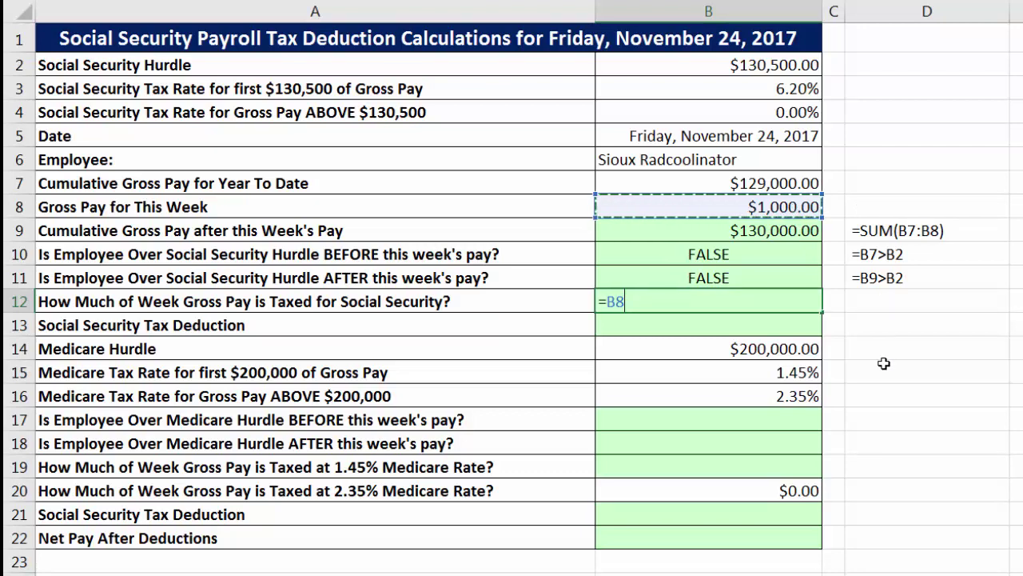
key(Return)
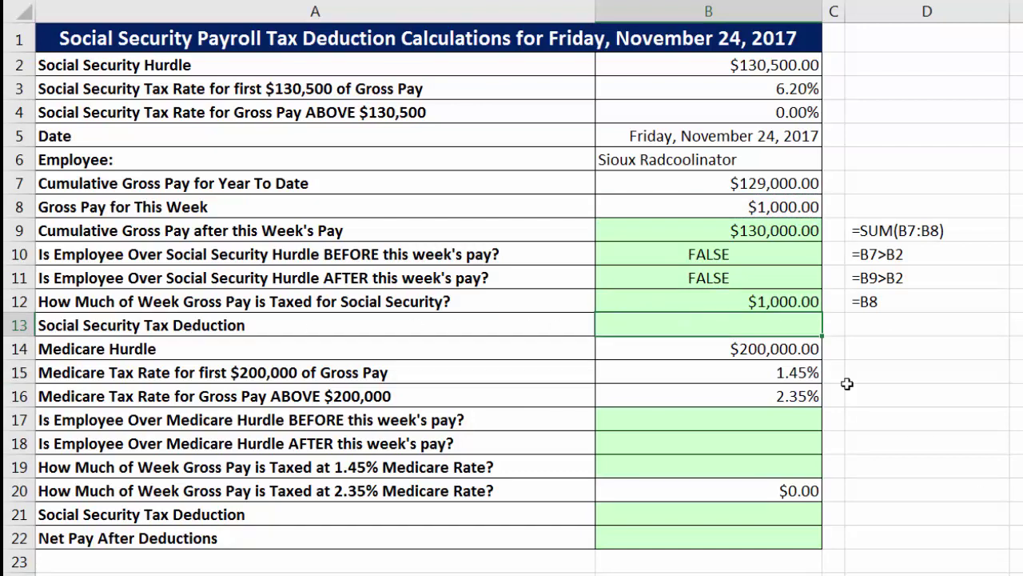
- Calculate the Social Security tax deduction in B13 with =ROUND(B12*B3,2)
click(804, 304)
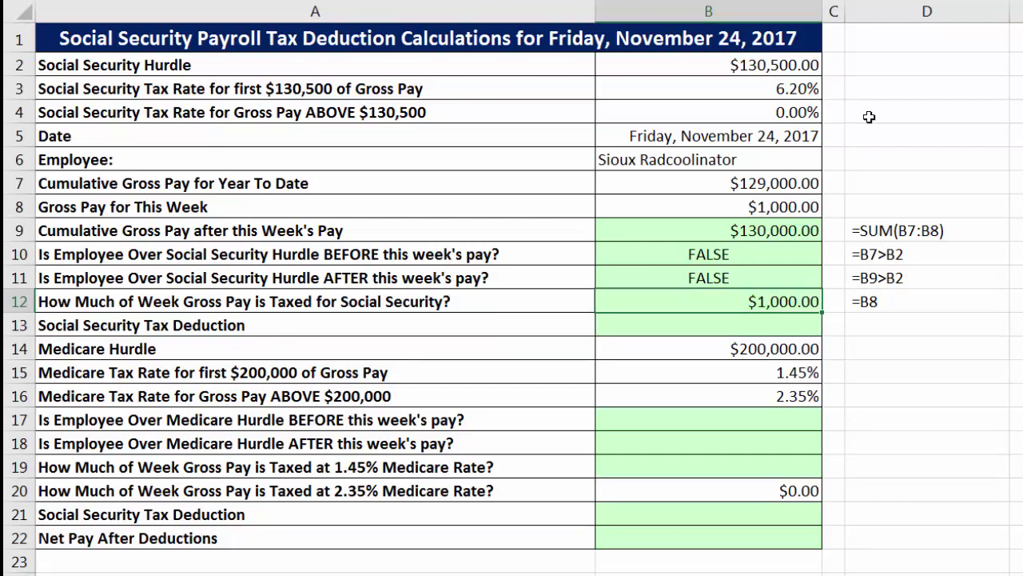
click(784, 329)
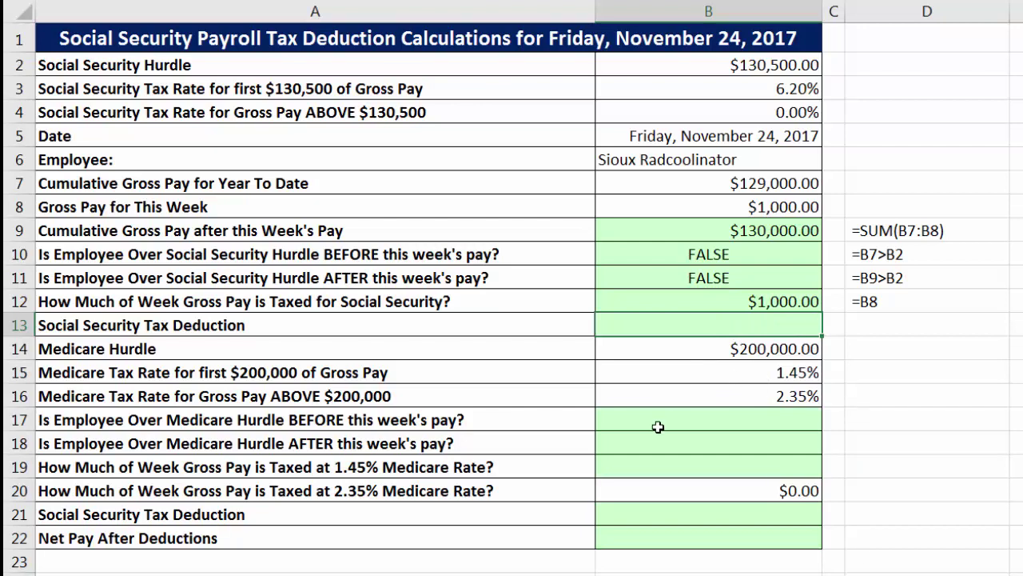
text(=round)
key(Tab)
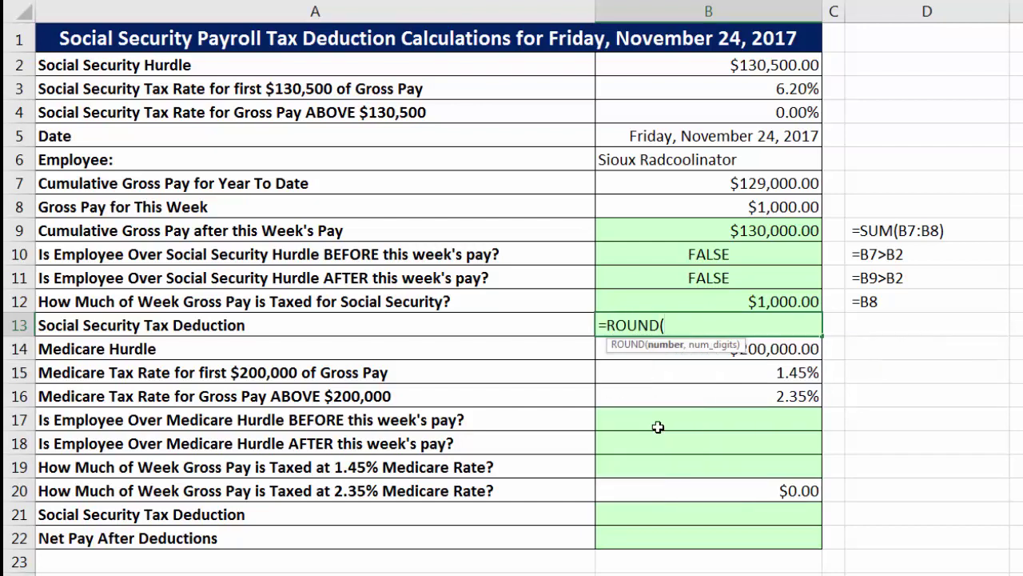
key(Up)
text(*)
key(Up)
key(Up)
key(Up)
key(Up)
key(Up)
key(Up)
key(Up)
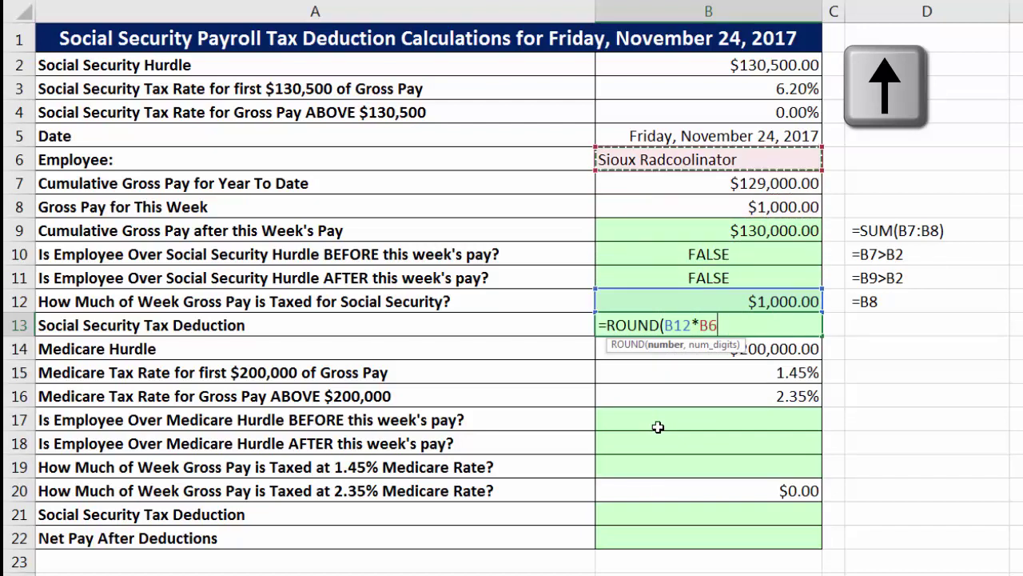
key(Up)
key(Up)
key(Up)
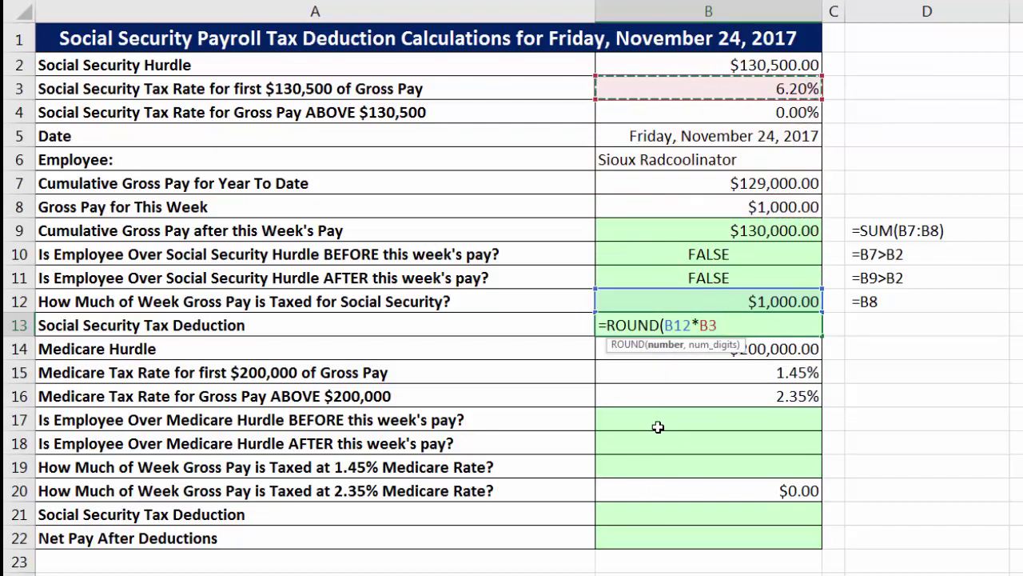
text(,2)
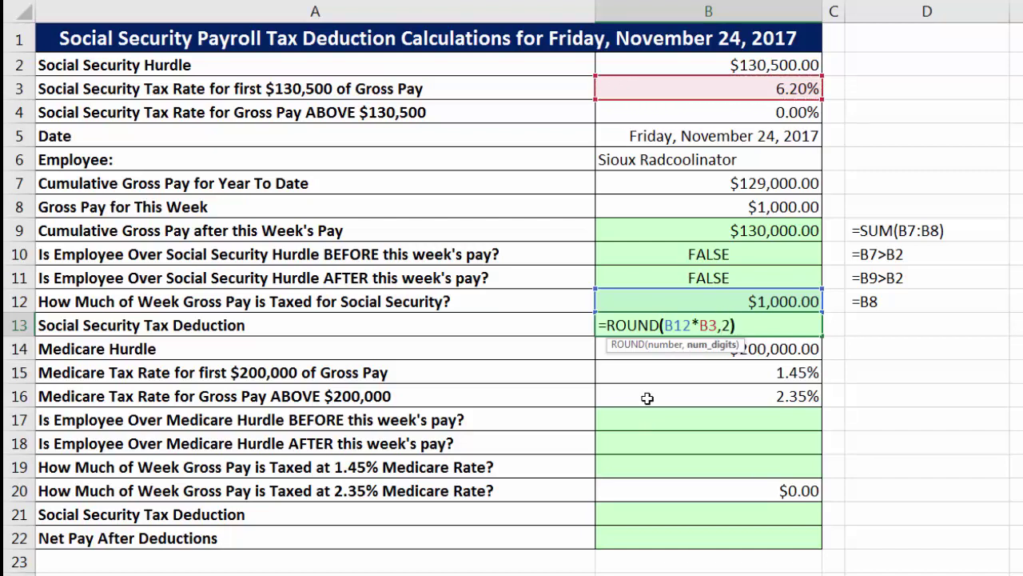
key(Return)
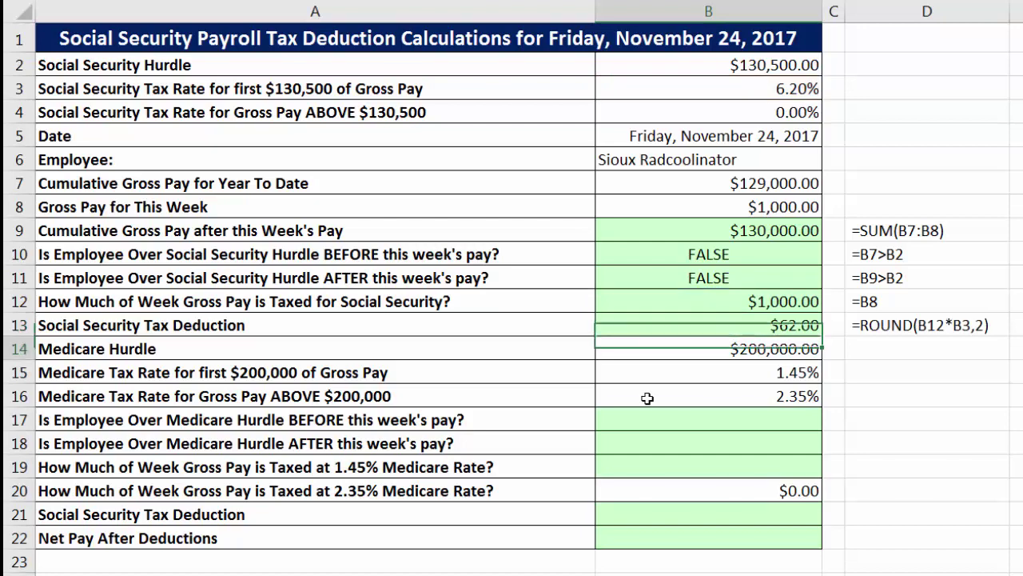
click(809, 328)
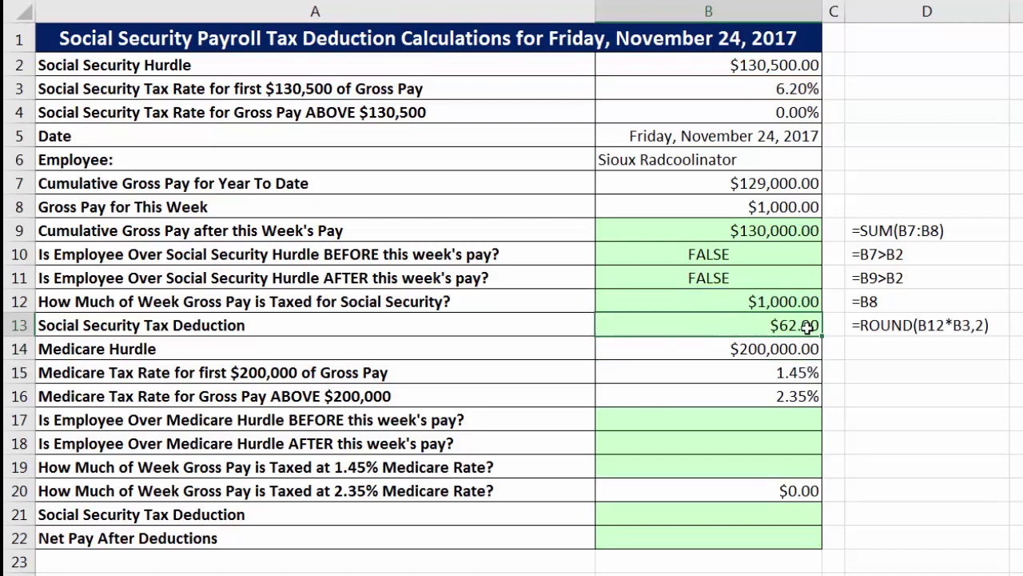
drag(423, 325, 616, 317)
drag(564, 356, 638, 355)
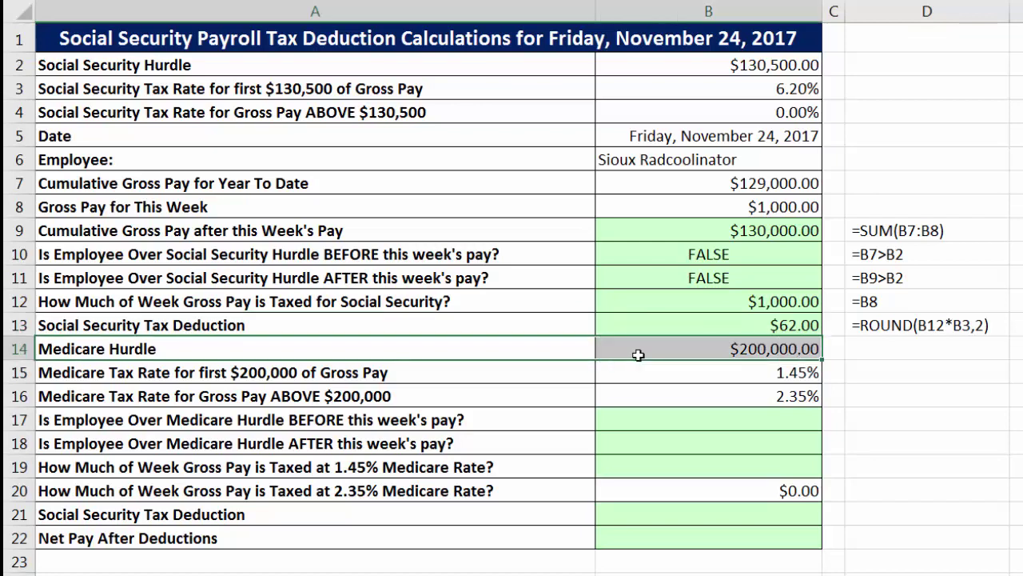
click(656, 373)
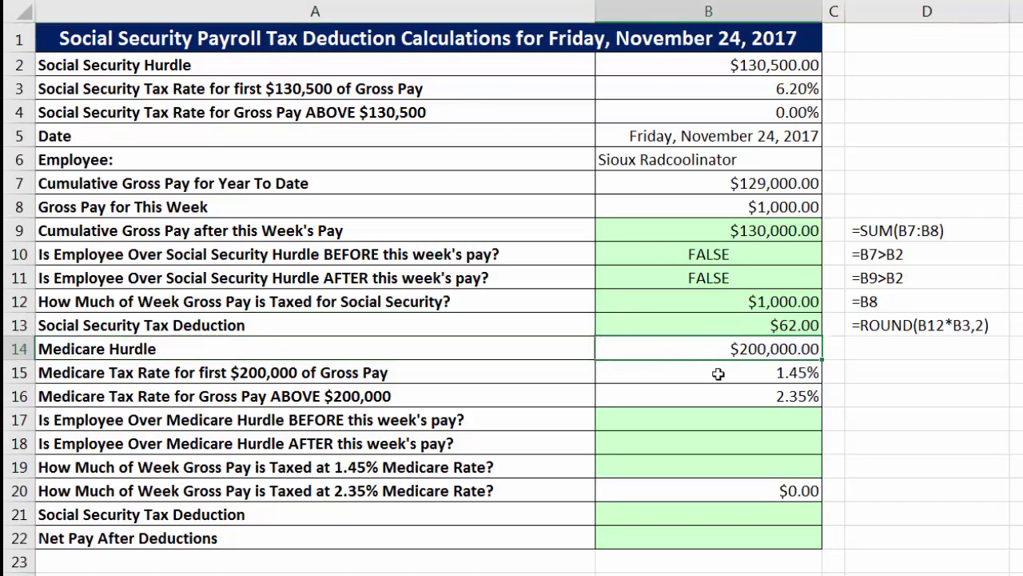
click(736, 403)
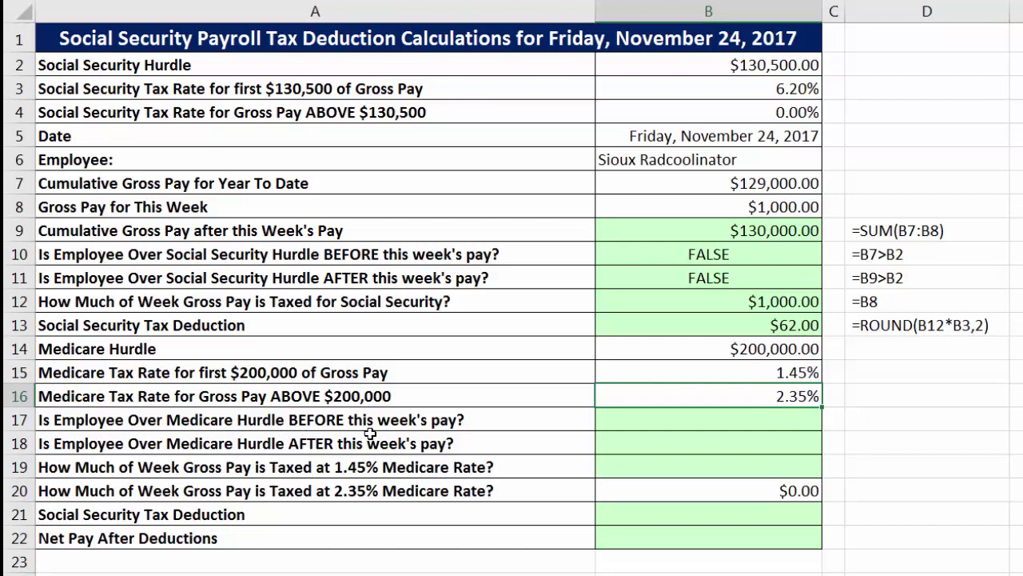
- Enter =B7>B14 in B17 to test whether the employee is over the Medicare hurdle before this week's pay
click(733, 420)
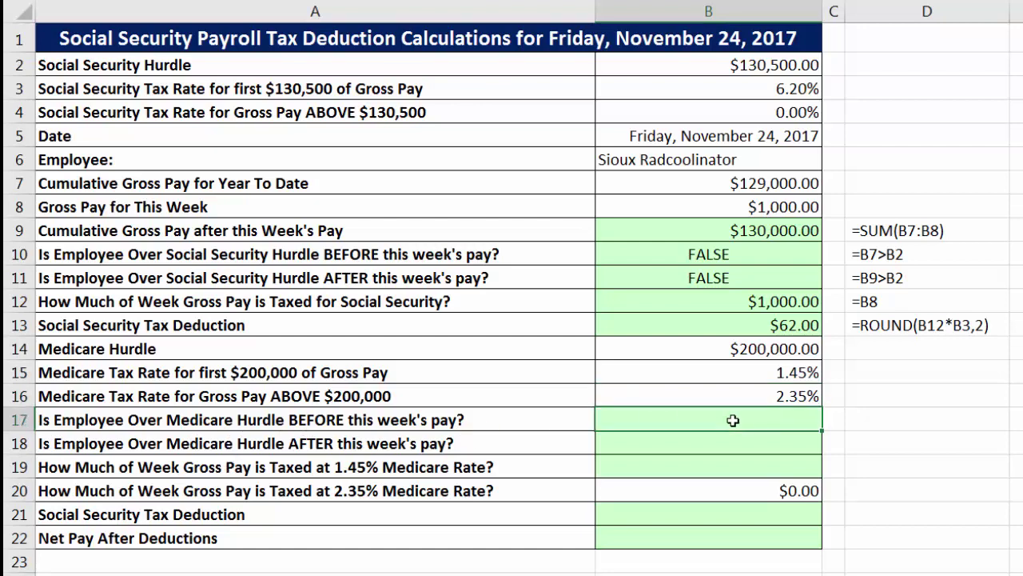
text(=)
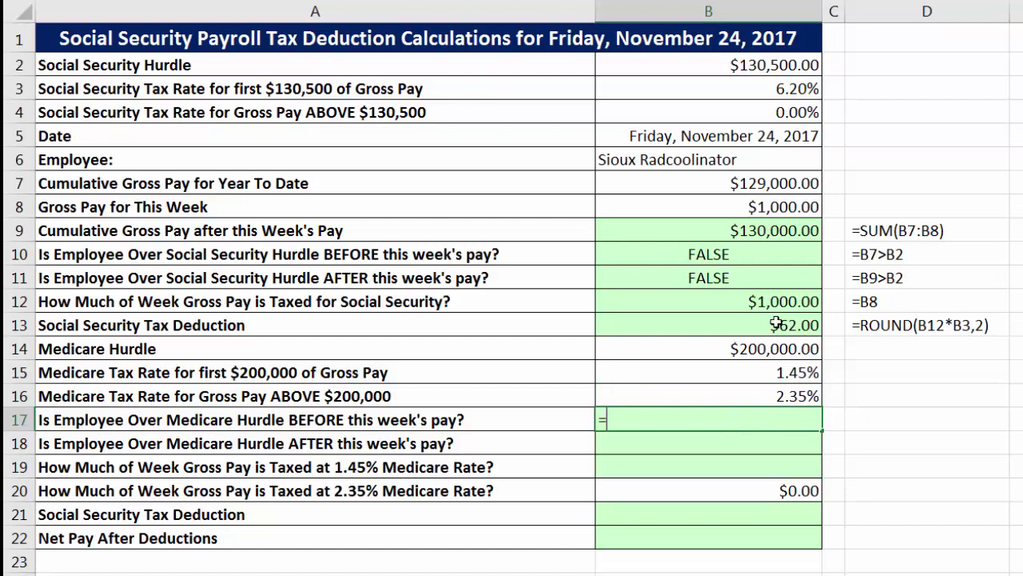
click(761, 192)
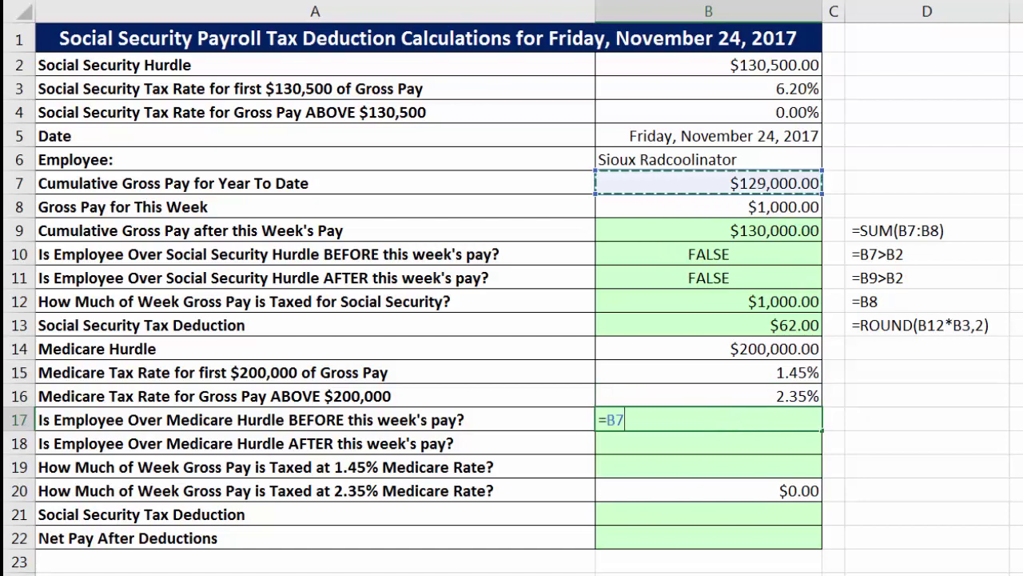
text(>)
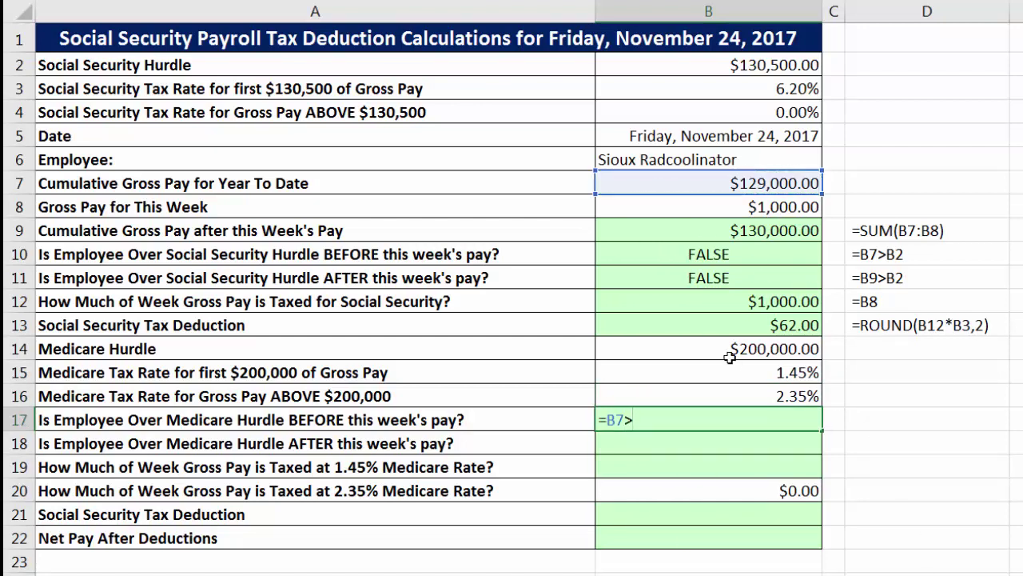
click(703, 353)
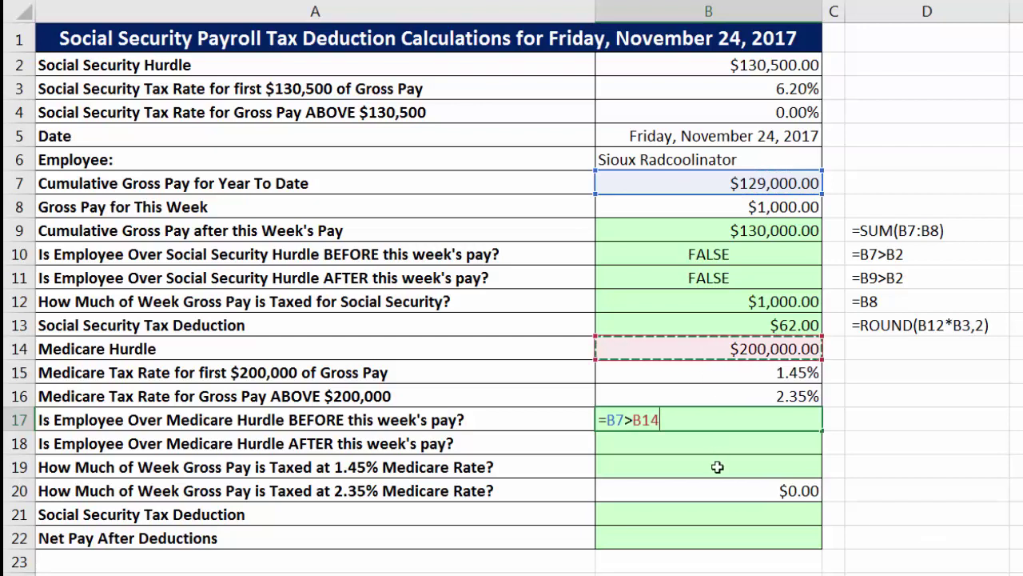
key(Return)
- Enter =B9>B14 in B18 to test whether the employee is over the Medicare hurdle after this week's pay
text(=)
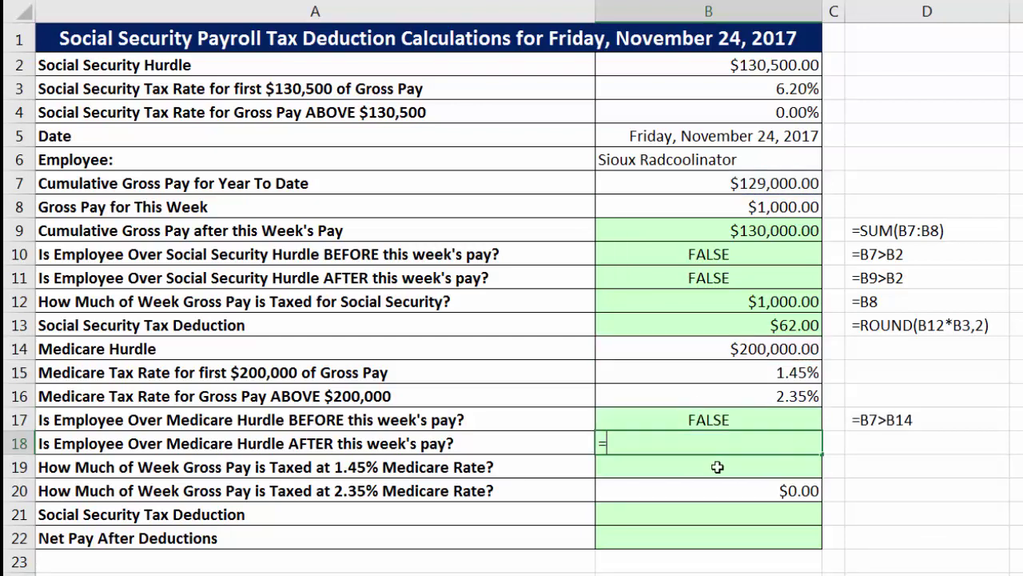
click(740, 230)
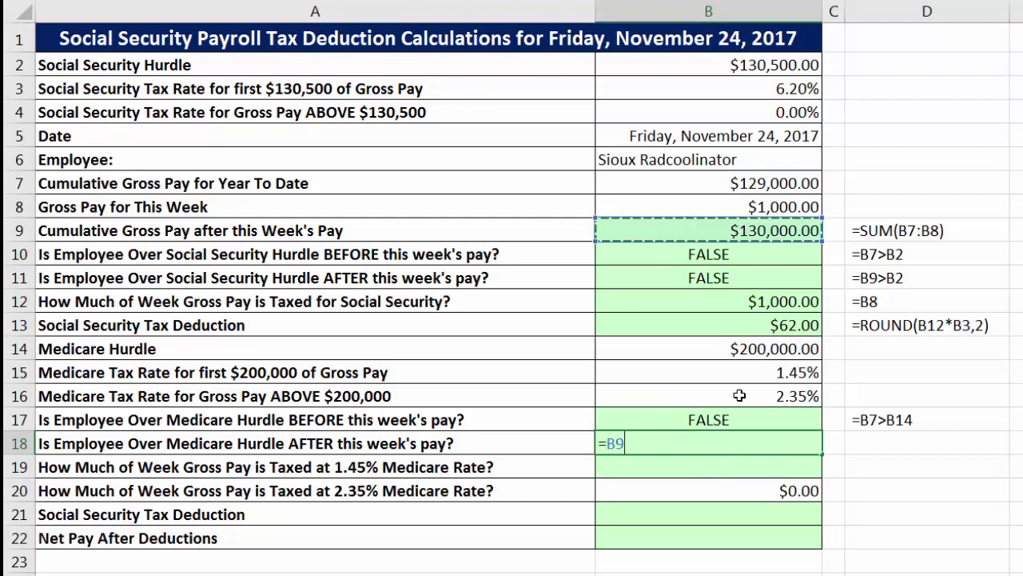
text(>)
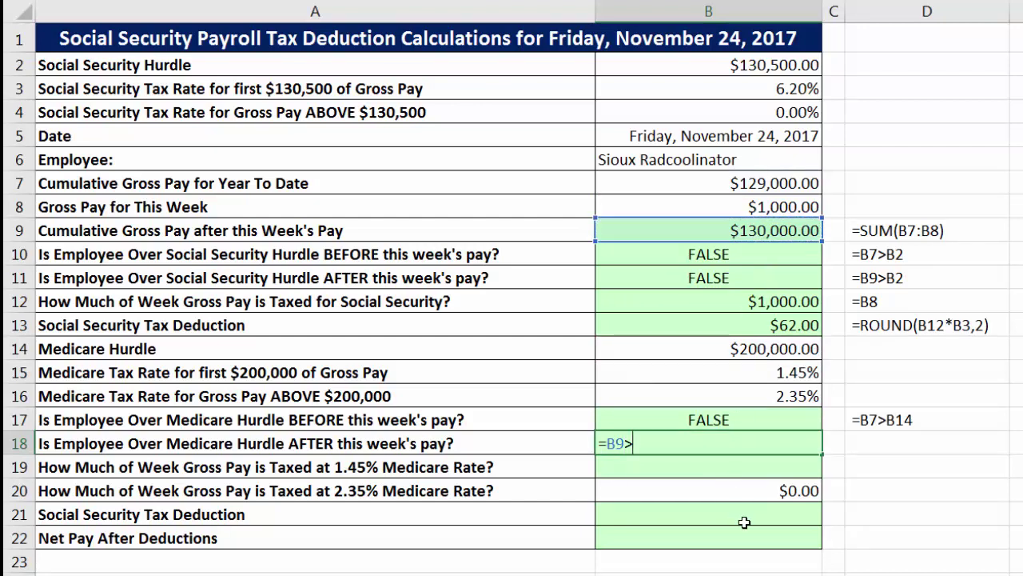
click(700, 352)
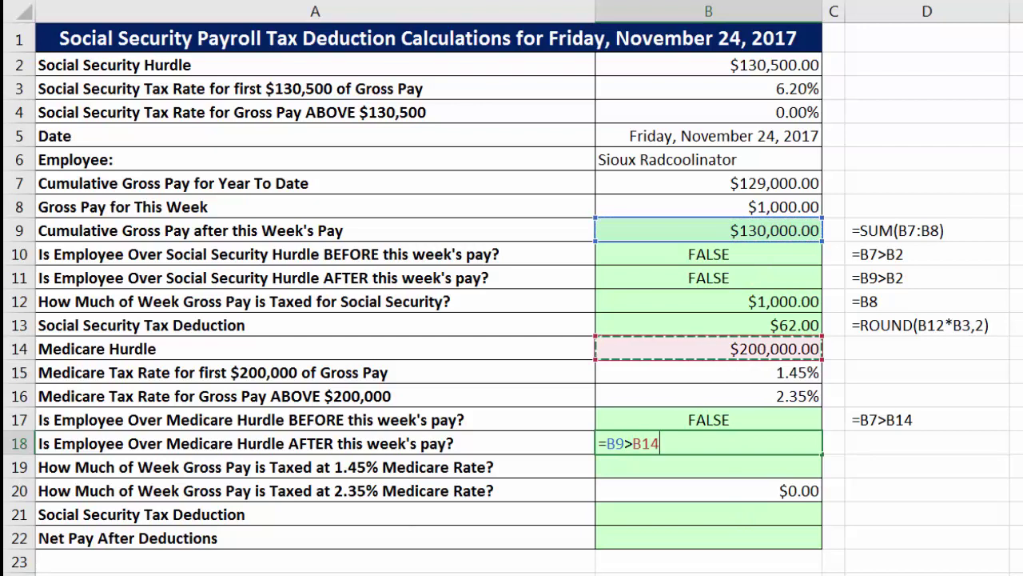
key(Return)
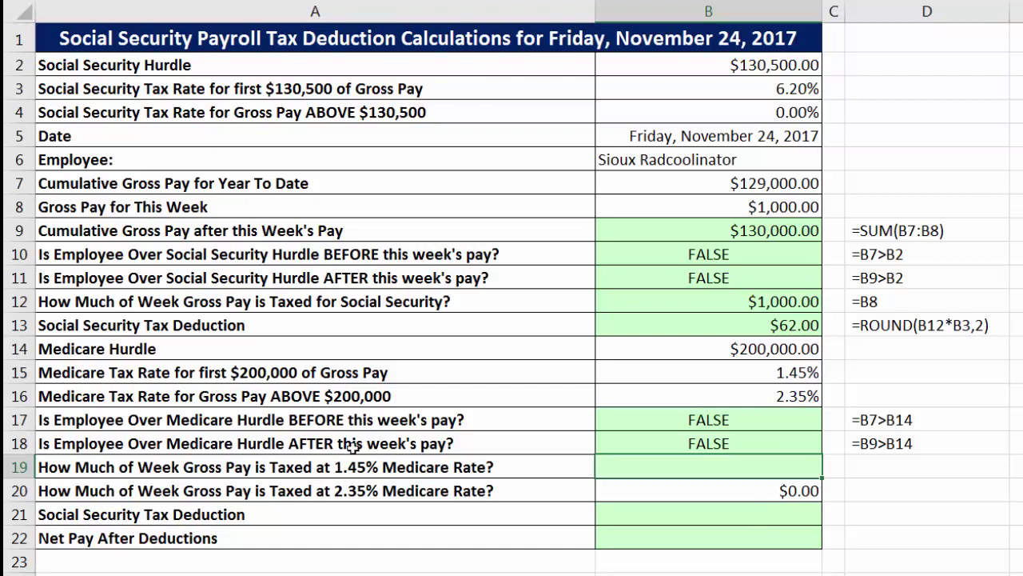
- Enter =B8 in B19 as the pay taxed at the 1.45% Medicare rate and 0 in B20 for the 2.35% rate
text(=)
click(794, 208)
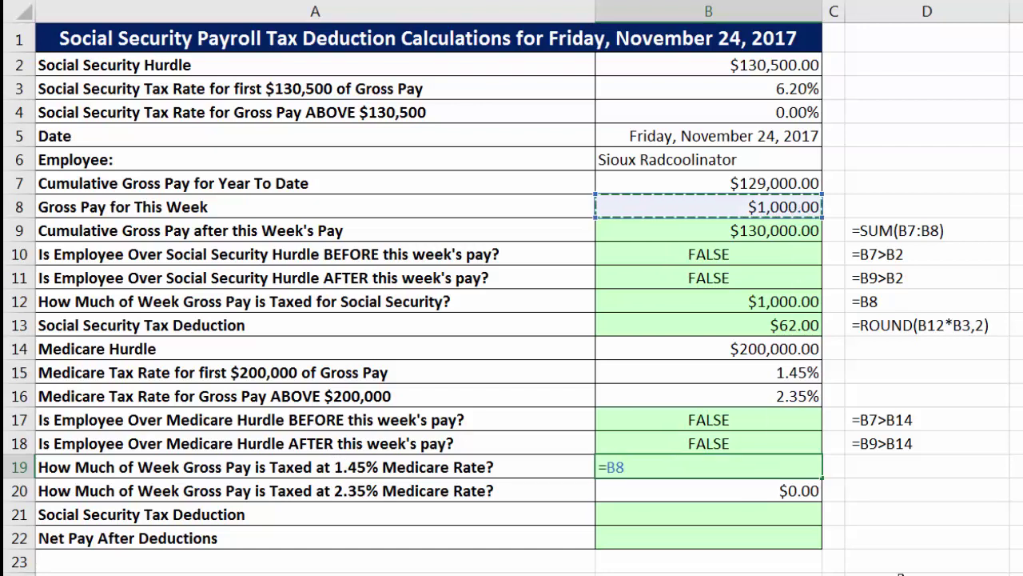
key(Return)
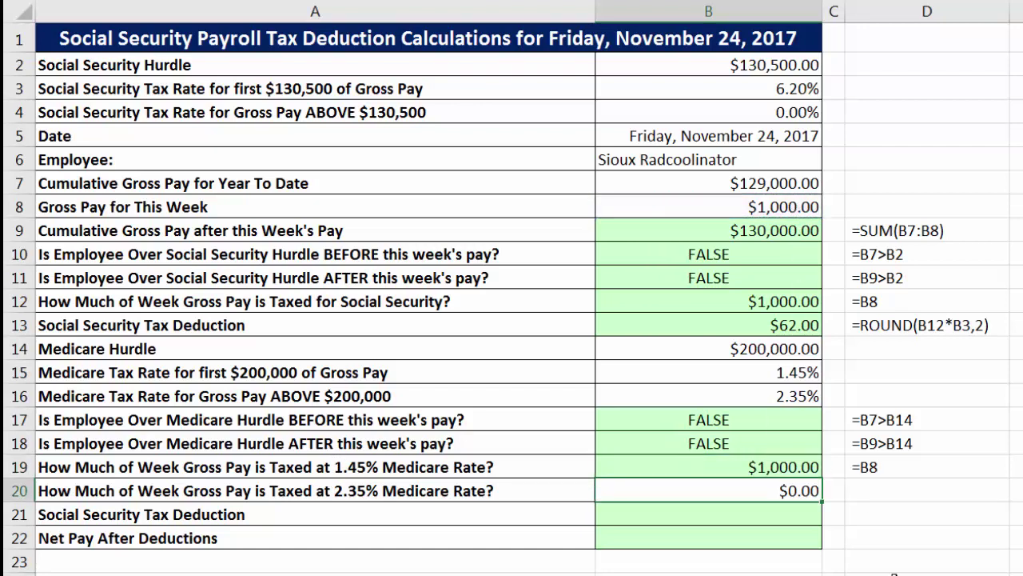
key(Delete)
text(0)
key(Return)
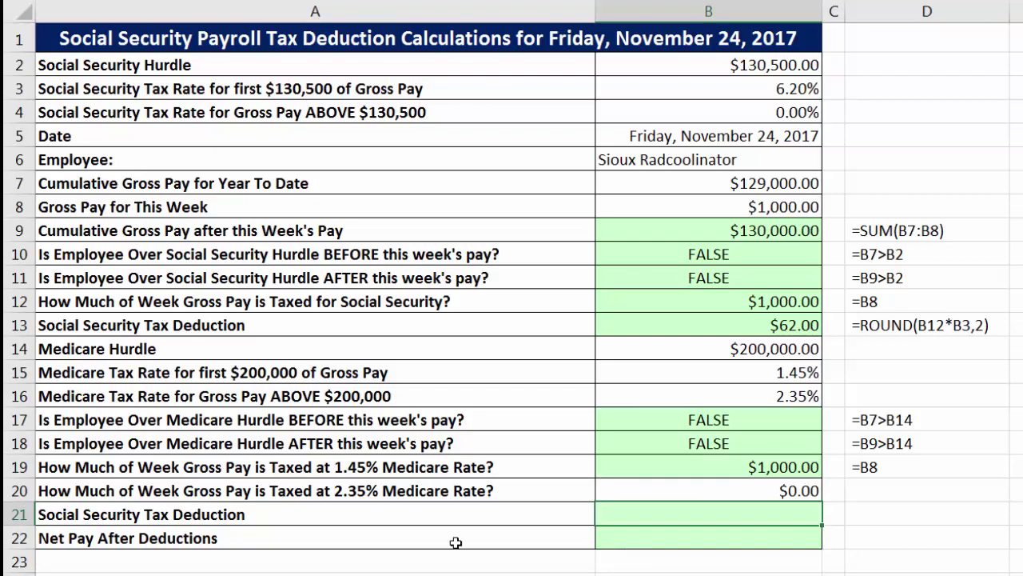
- Replace "Social Security" with "Medciare" in the A21 label so it reads "Medciare Tax Deduction"
double_click(140, 516)
drag(139, 515, 5, 504)
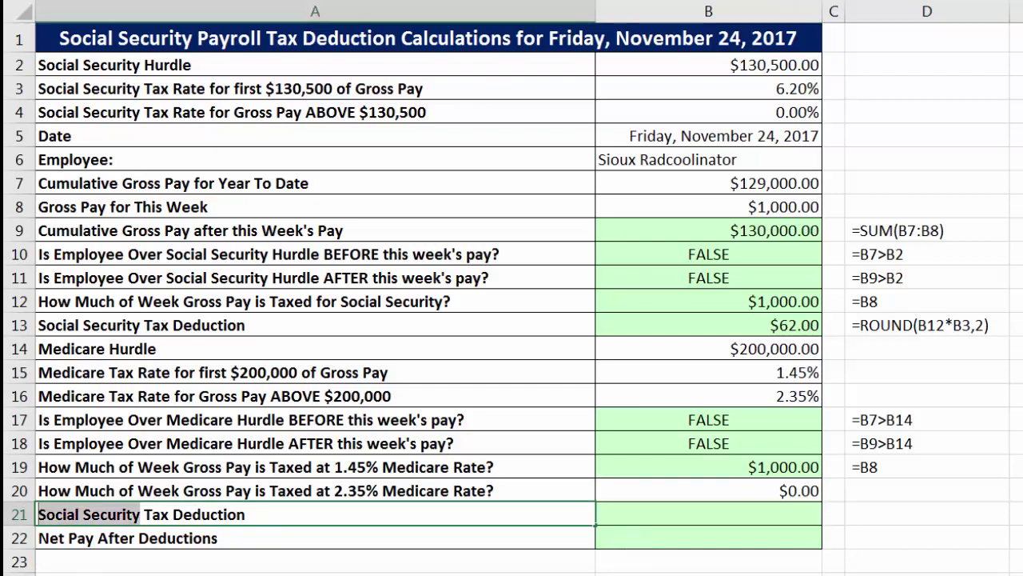
text(Medciare)
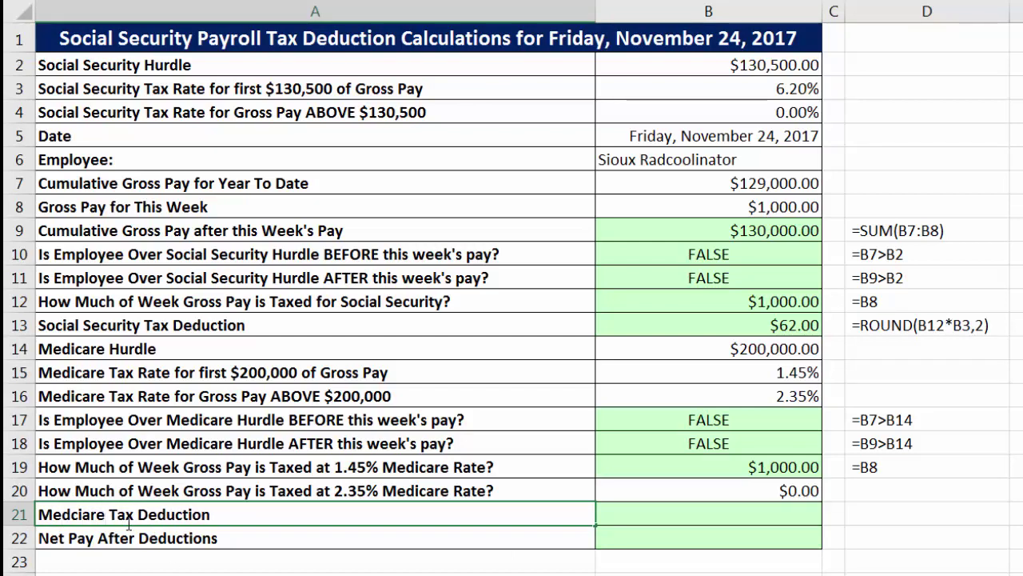
key(Tab)
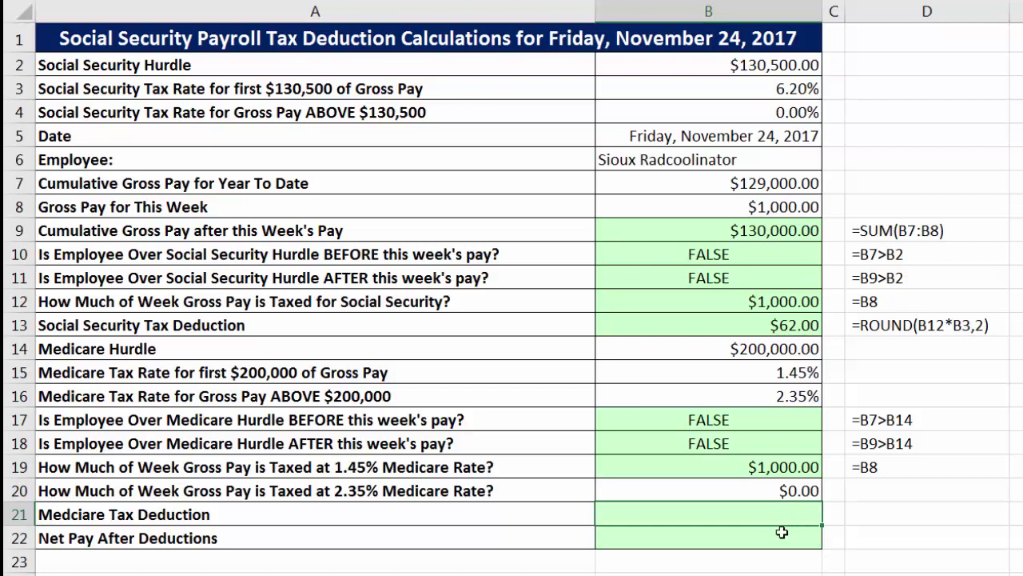
- Calculate the Medicare tax deduction in B21 with =ROUND(B19*B15,2)
text(=round)
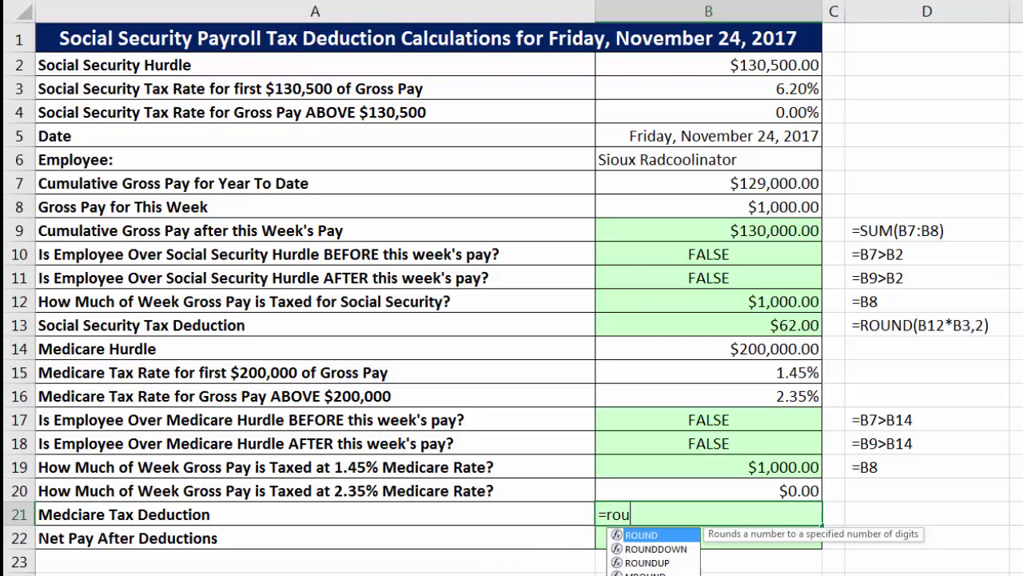
key(Tab)
key(Up)
key(Up)
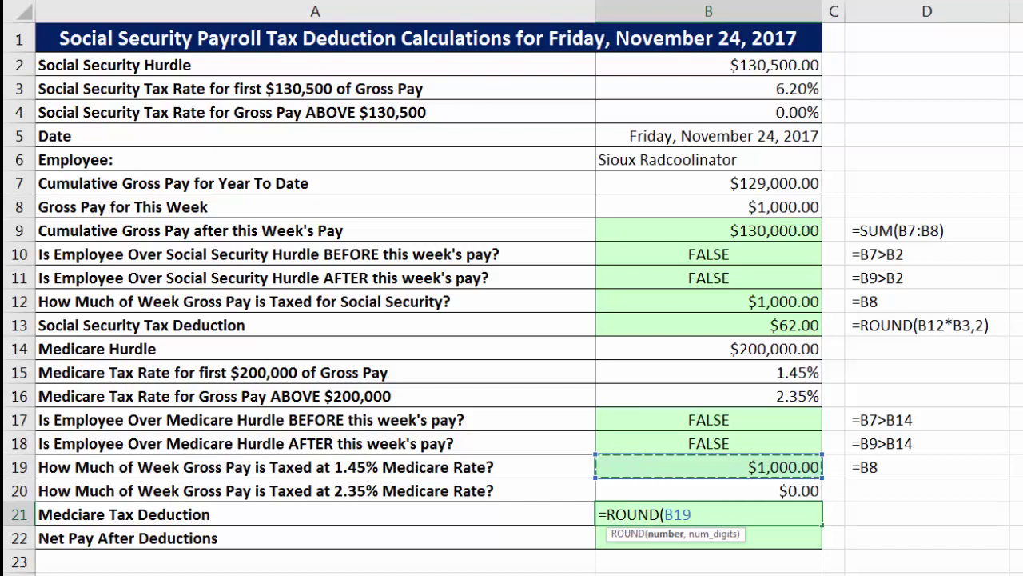
text(*)
key(Up)
key(Up)
key(Up)
key(Up)
key(Up)
key(Up)
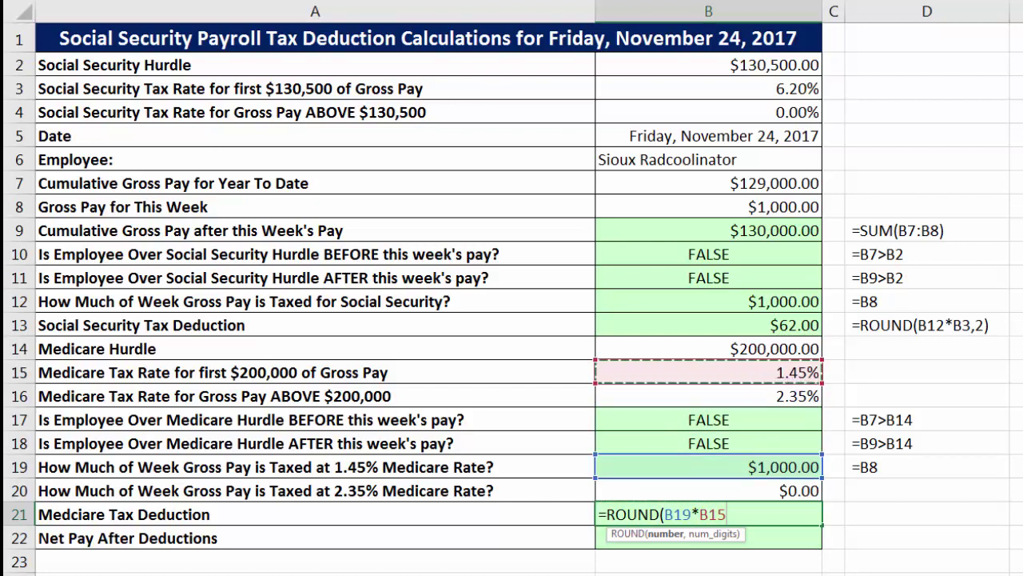
text(,2))
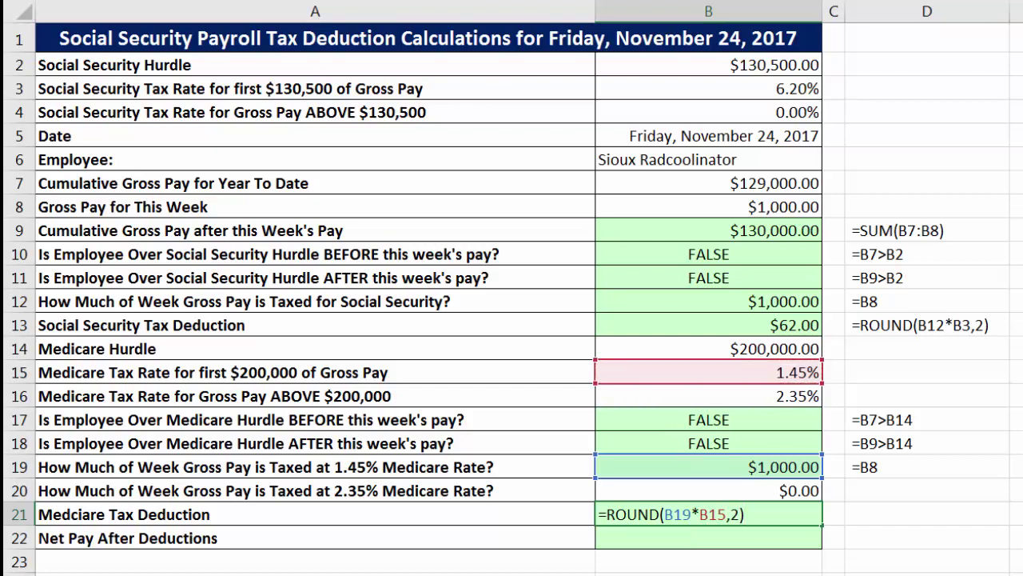
key(Return)
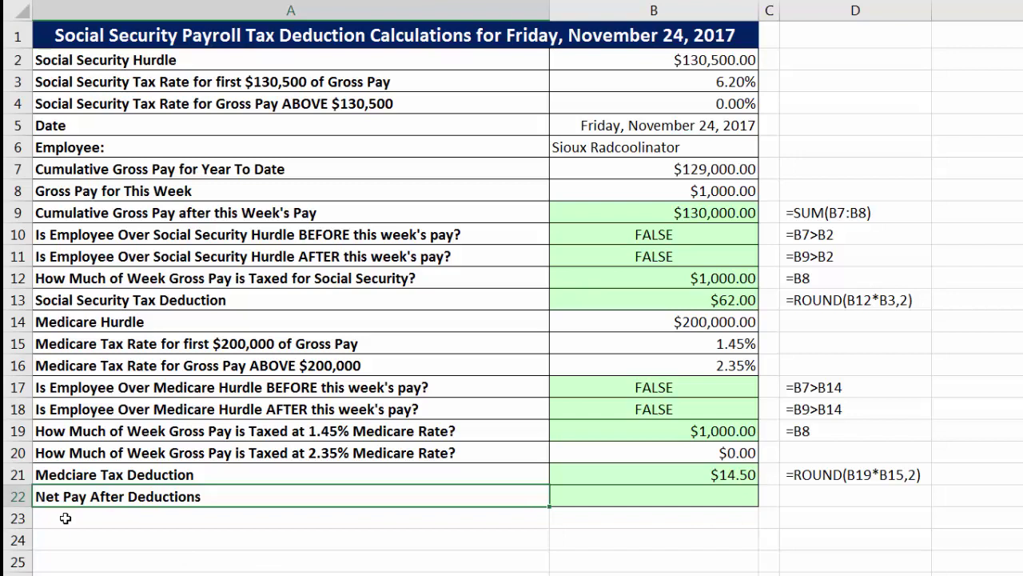
- Calculate net pay after deductions in B22 with =B8-B13-B21
click(663, 491)
text(=)
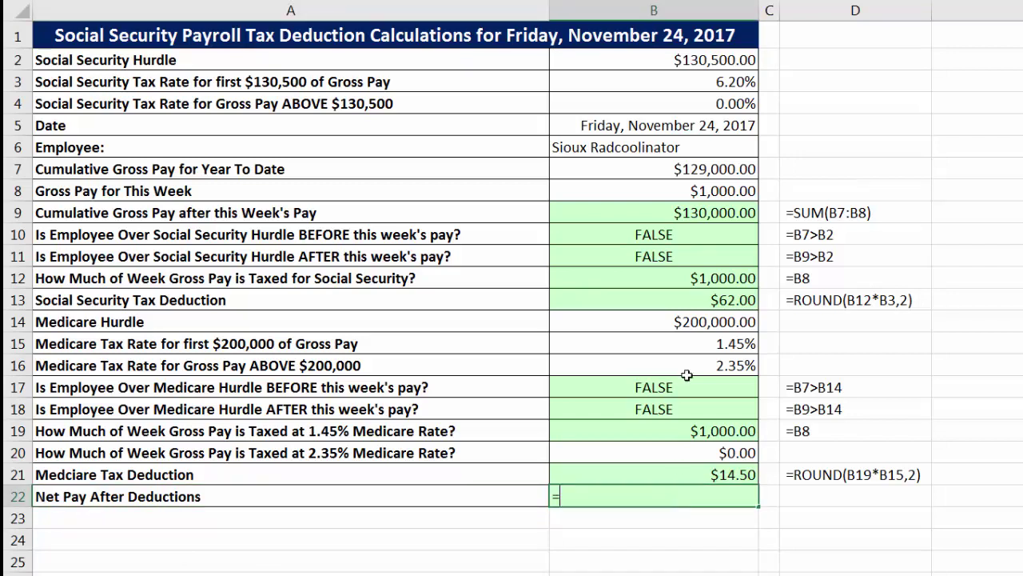
click(693, 193)
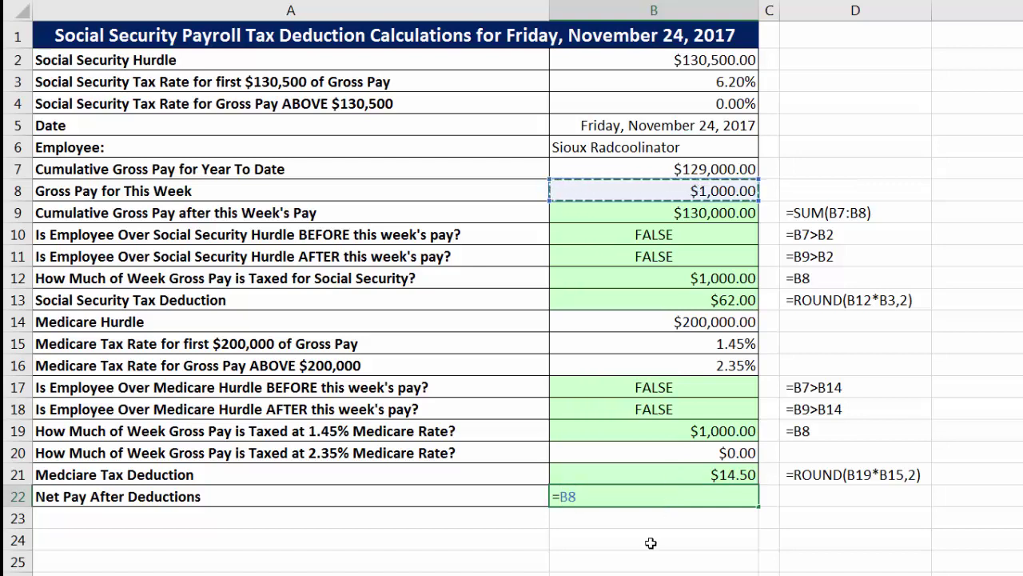
text(-)
click(693, 300)
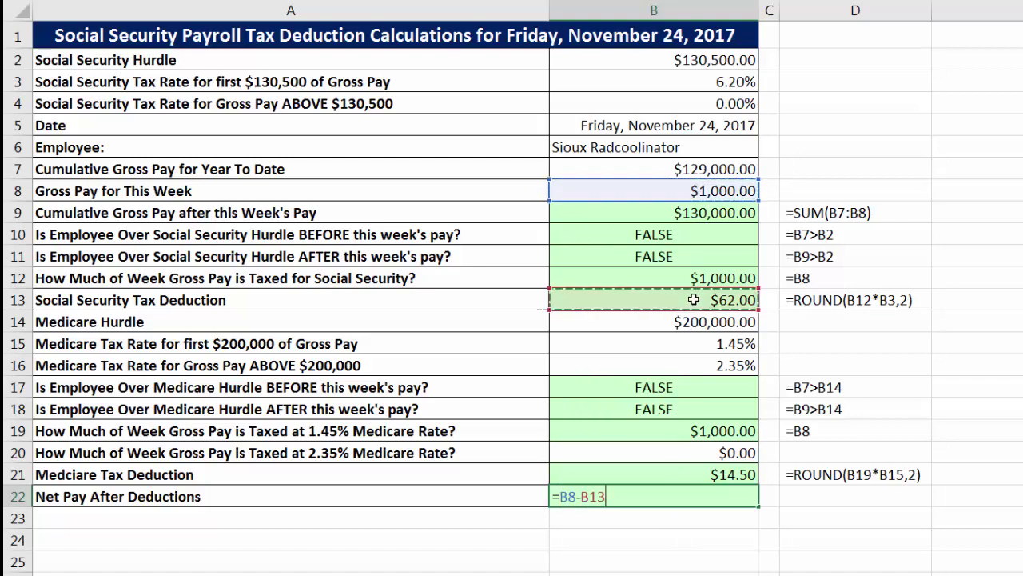
text(-)
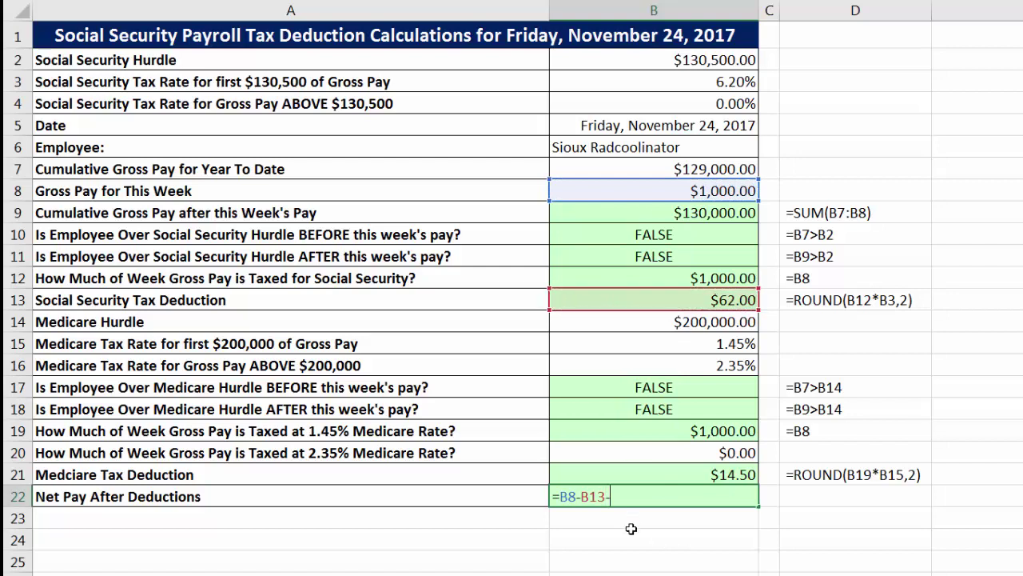
click(656, 471)
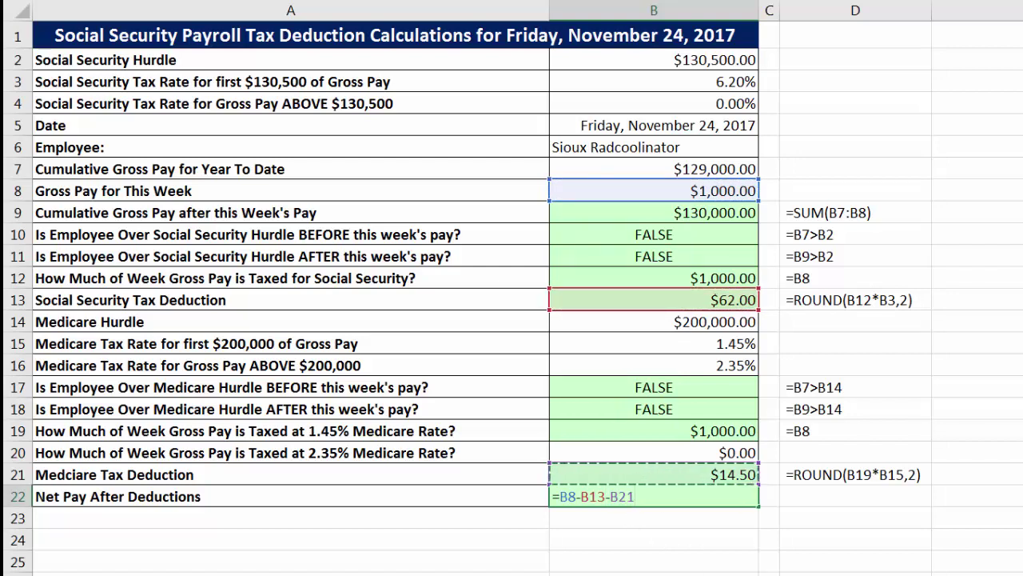
key(Return)
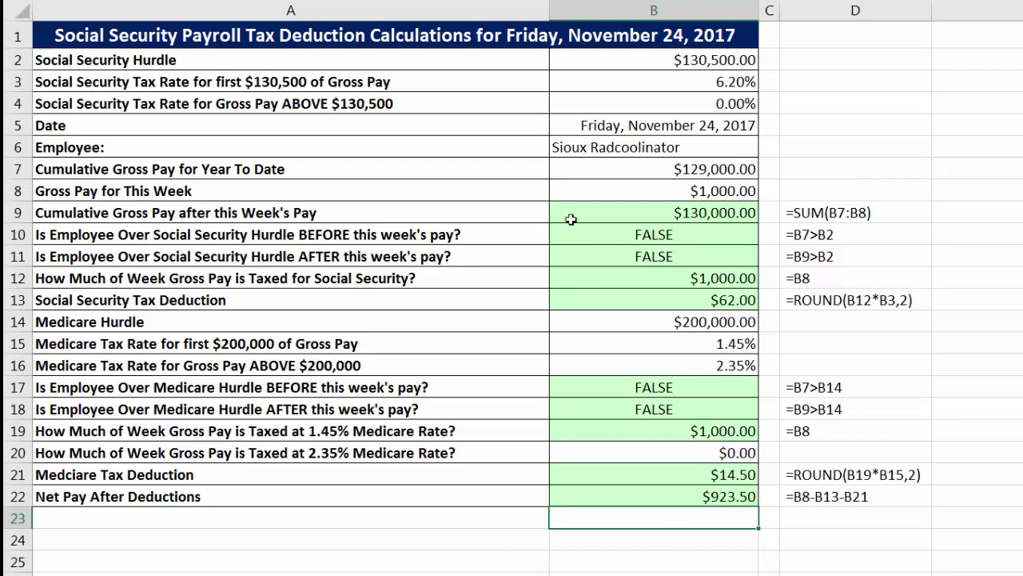
click(702, 501)
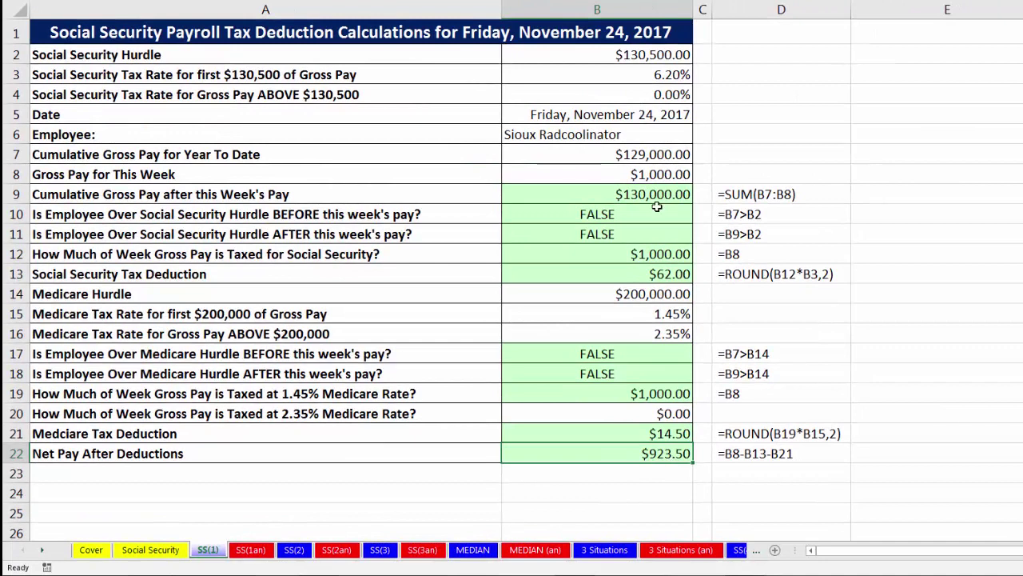
- Switch to the SS(2) sheet and review its date, employee, and Social Security and Medicare hurdles and rates
click(582, 156)
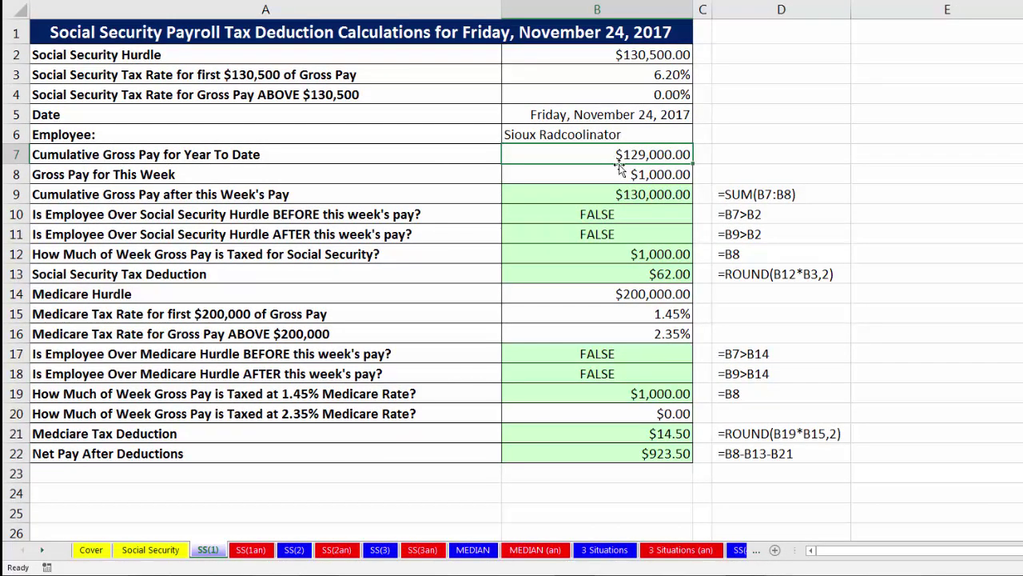
click(634, 191)
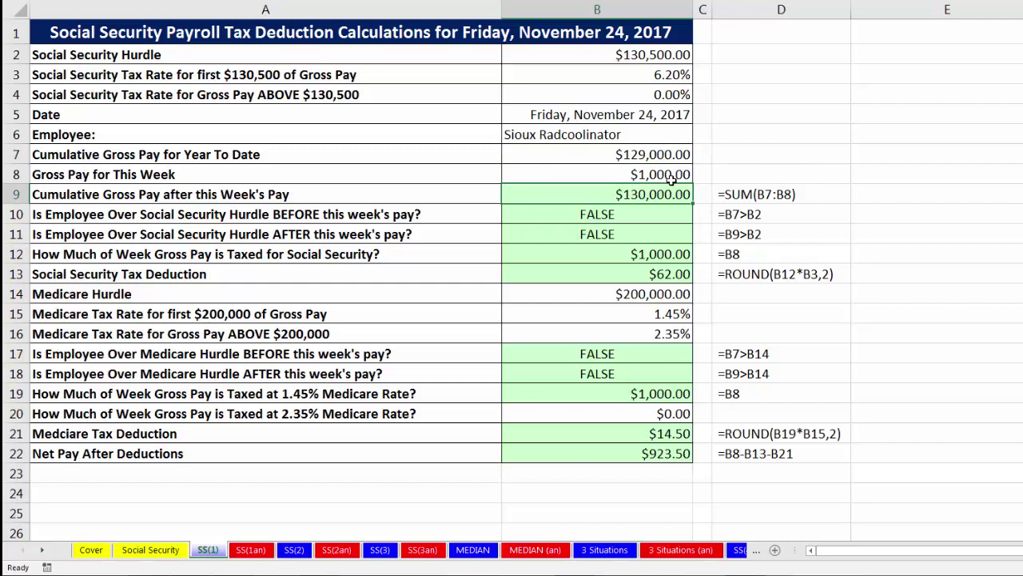
click(295, 551)
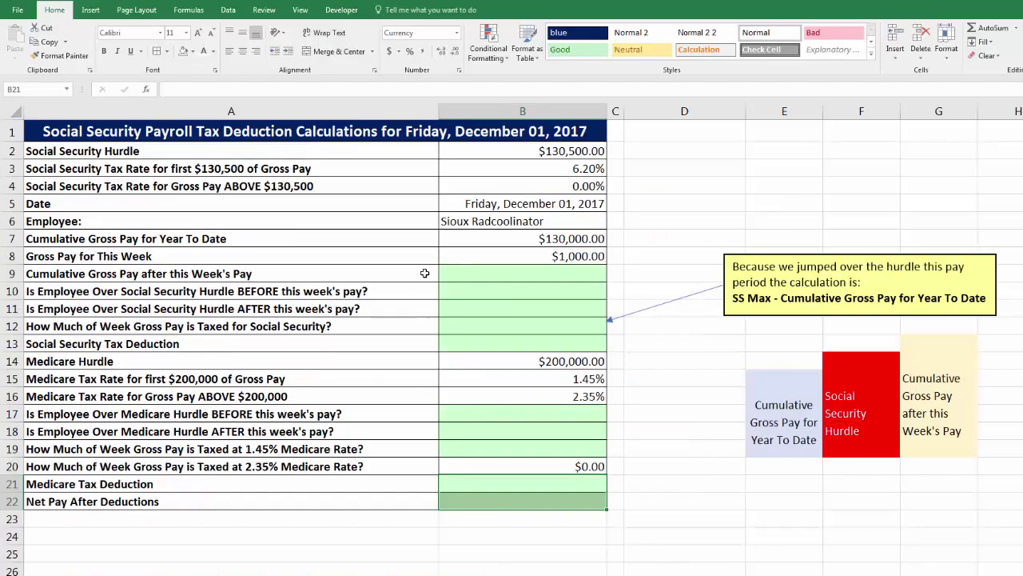
click(477, 225)
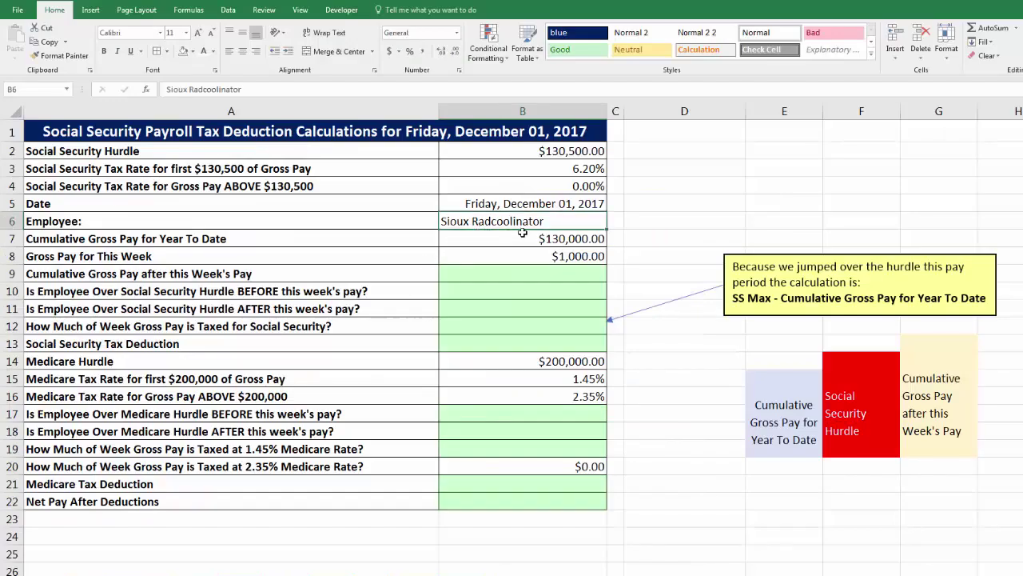
click(500, 203)
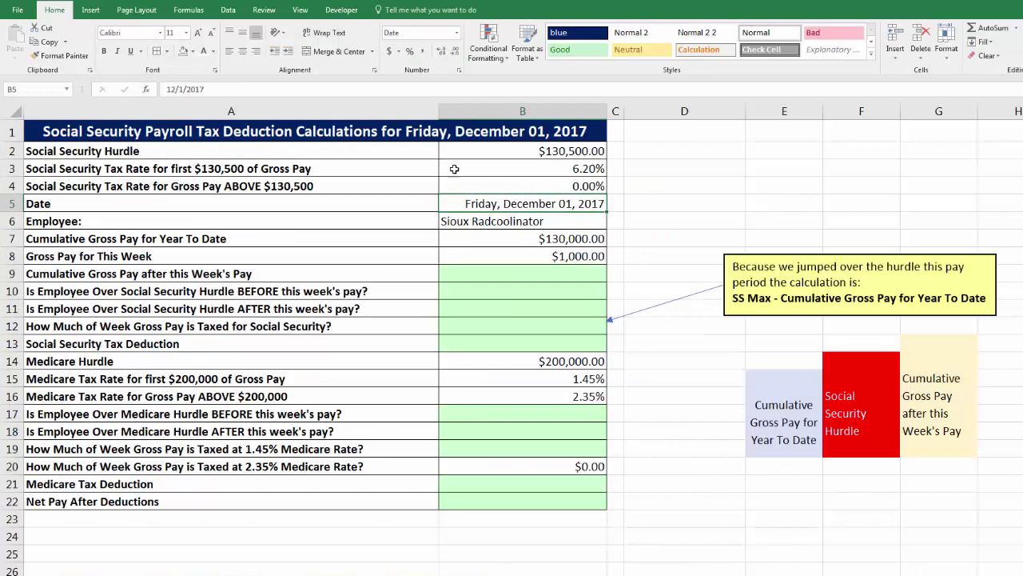
drag(523, 152, 528, 186)
click(564, 328)
drag(564, 362, 583, 398)
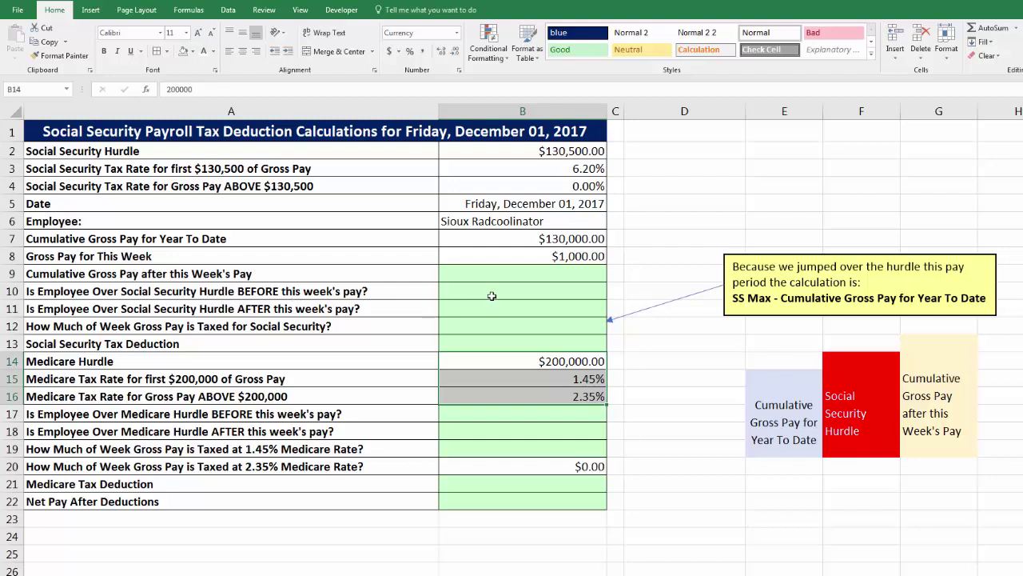
- Enter =B7>B2 in B10 to test whether the employee is over the Social Security hurdle before this week's pay
click(535, 275)
click(526, 293)
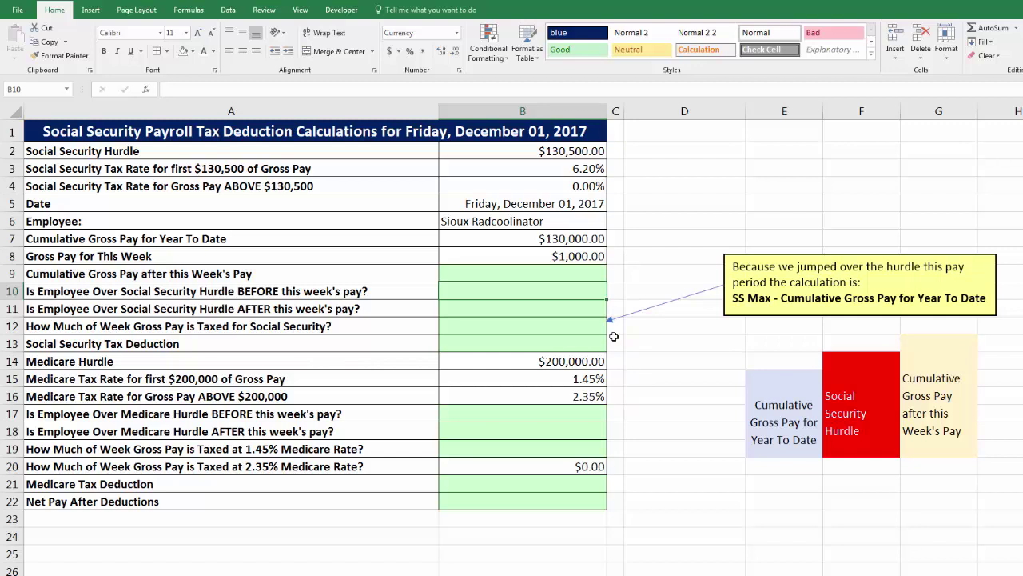
text(=)
click(544, 240)
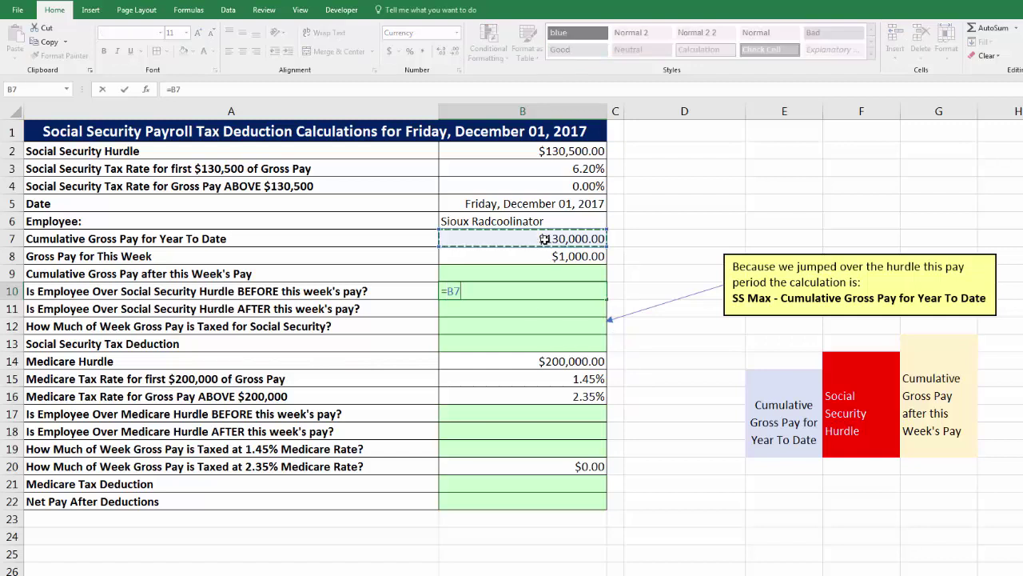
text(>)
click(551, 152)
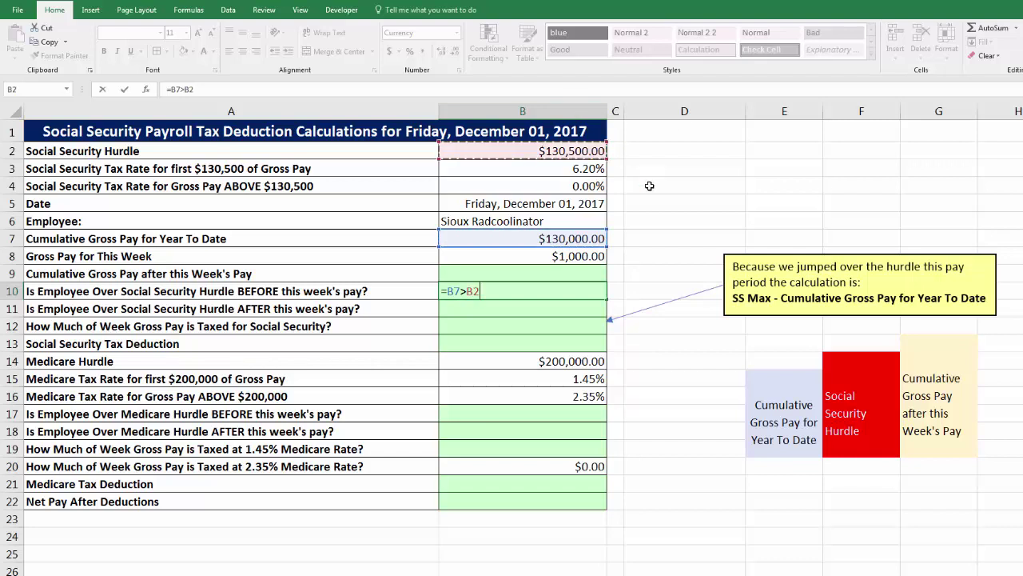
key(Return)
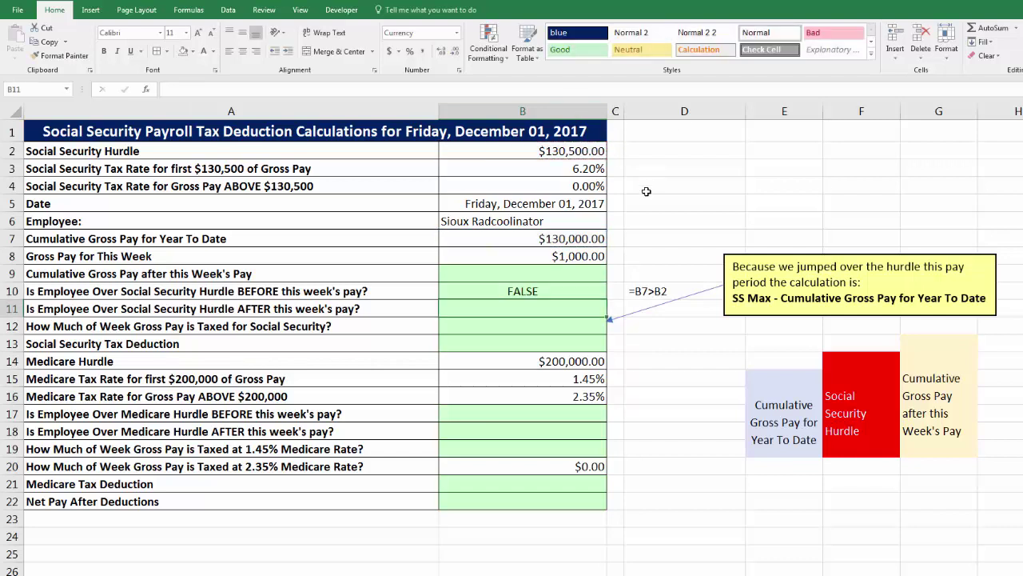
- Sum the year-to-date and weekly gross pay in B9 with =SUM(B7:B8)
click(592, 273)
click(592, 239)
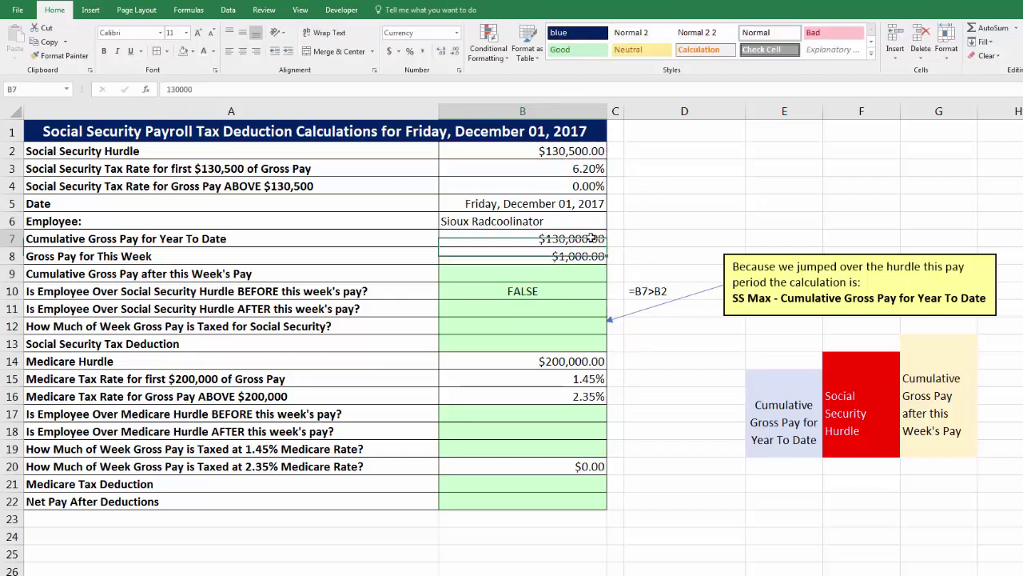
click(586, 255)
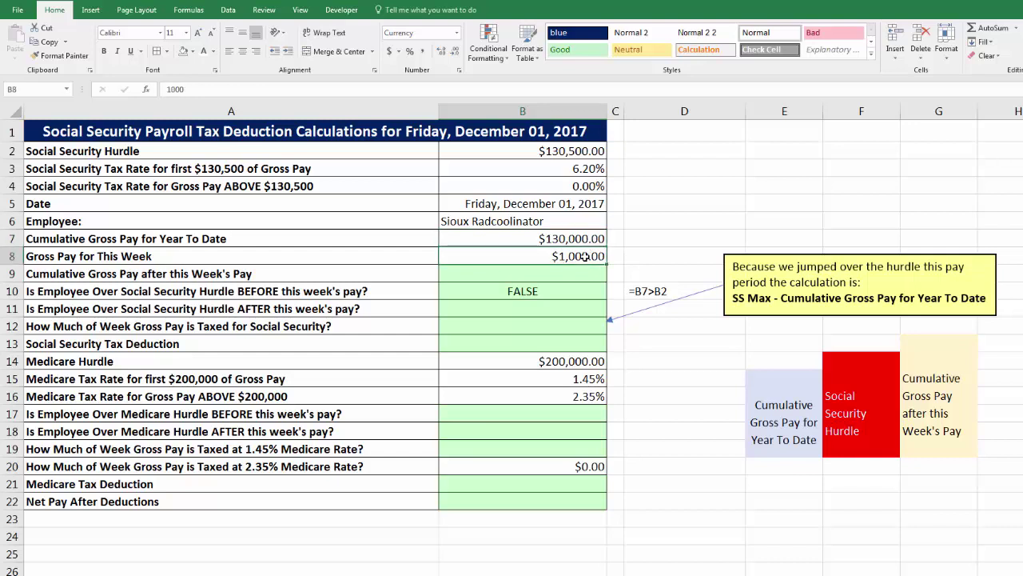
click(585, 275)
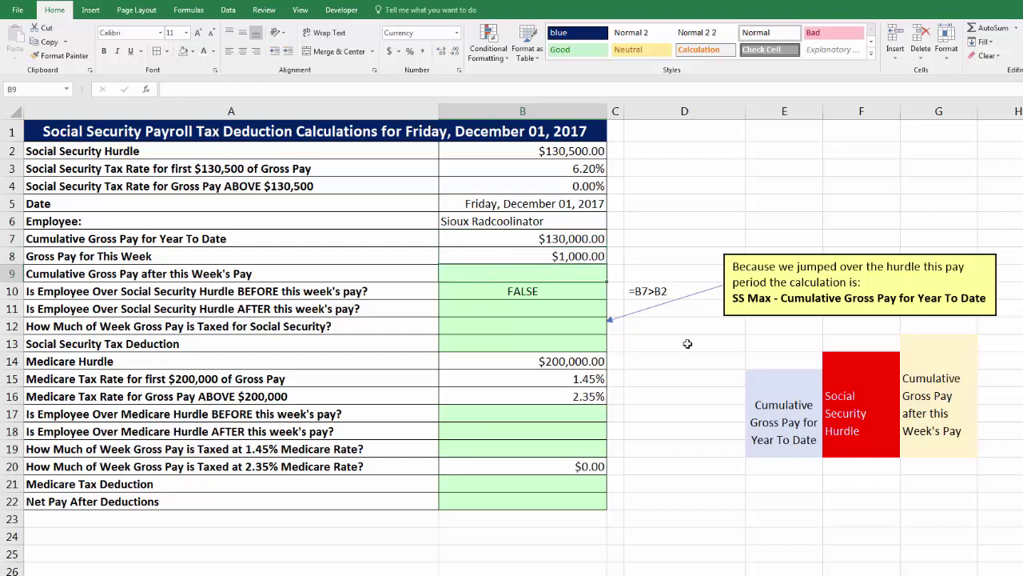
key(alt+equal)
key(Return)
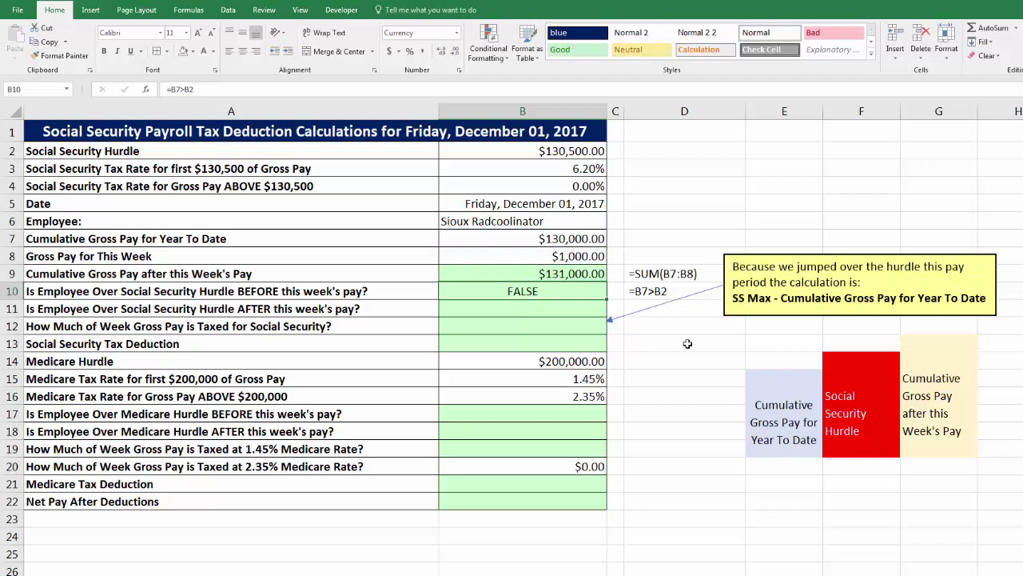
- Enter =B9>B2 in B11 to test whether the employee is over the Social Security hurdle after this week's pay
click(554, 311)
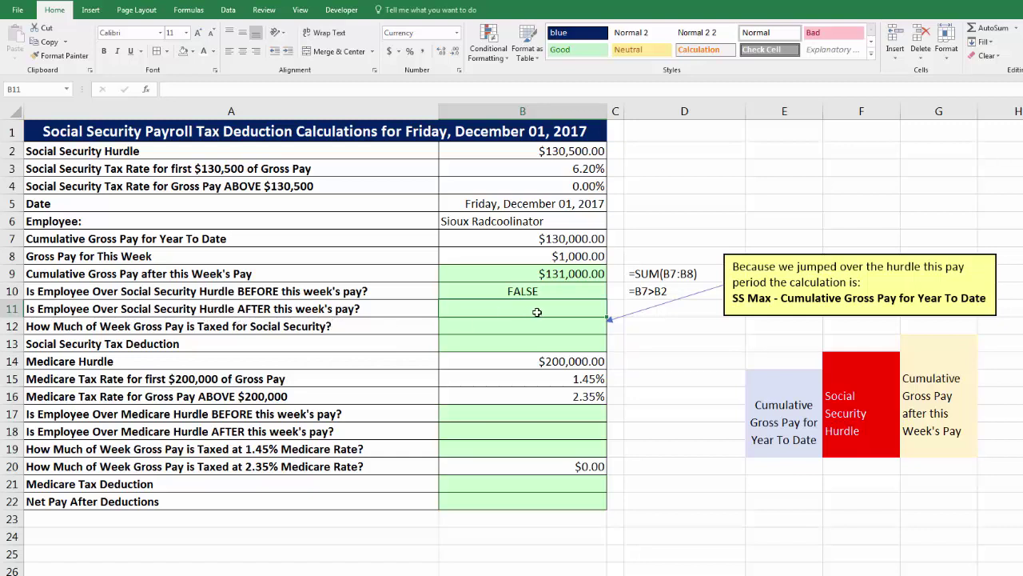
text(=)
click(566, 272)
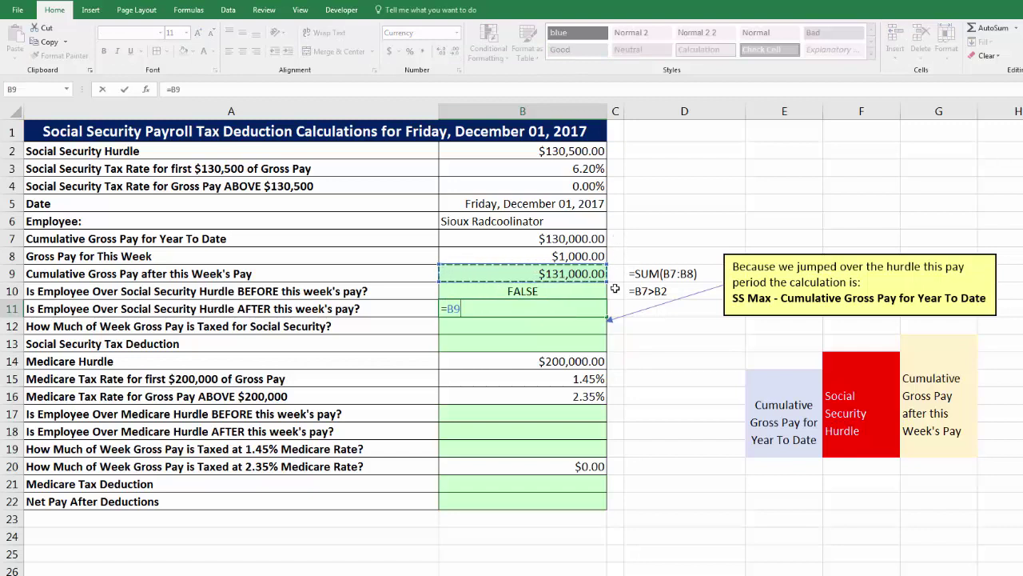
text(>)
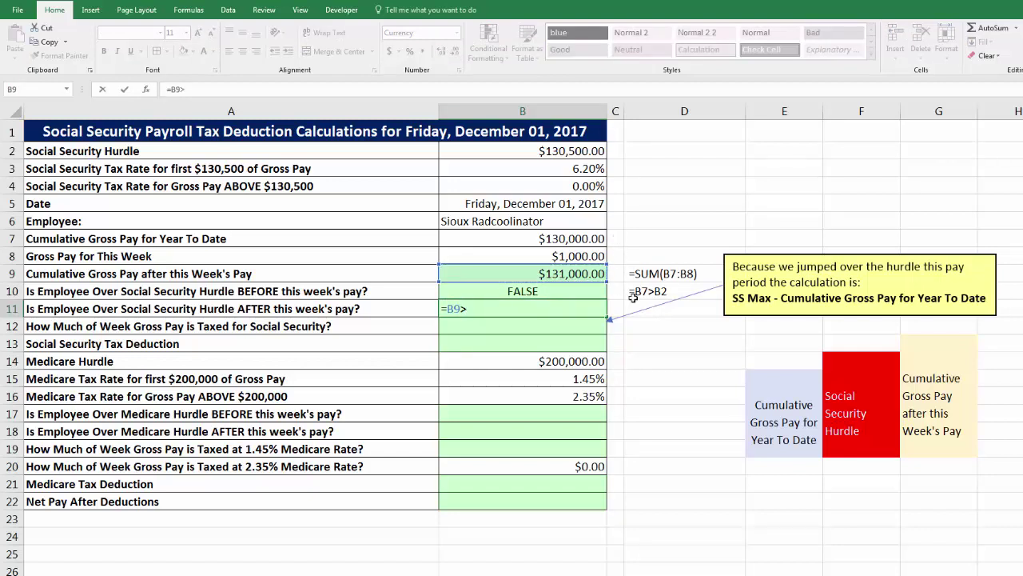
click(583, 153)
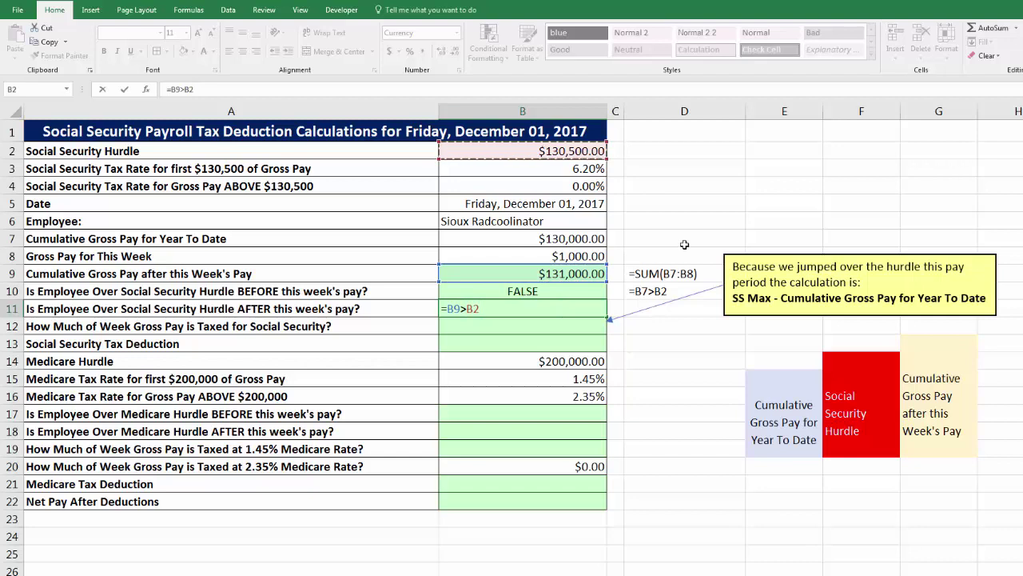
key(Return)
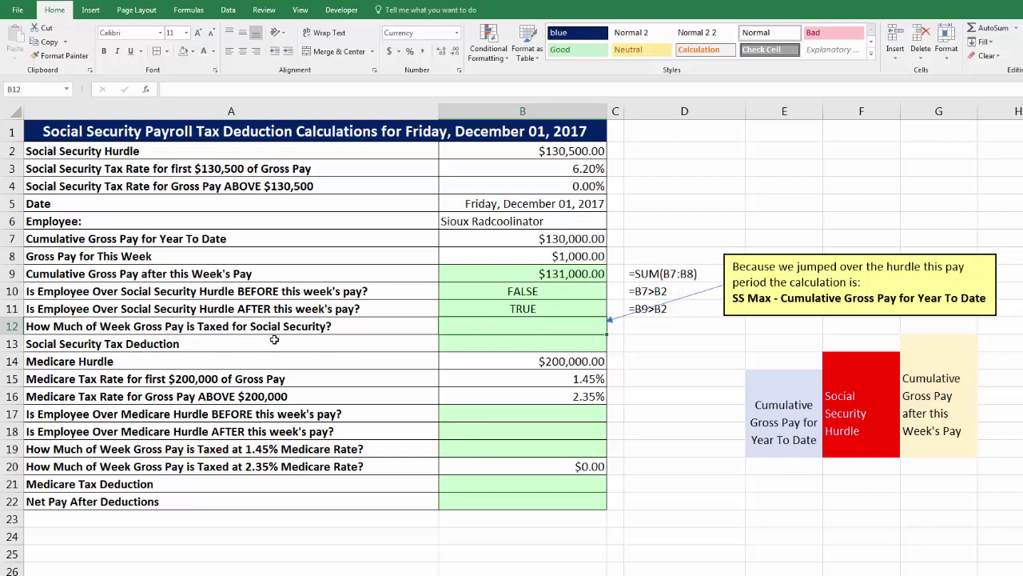
- Link E15, above the diagram's Cumulative Gross Pay for Year To Date label, to that amount with =B7
click(571, 256)
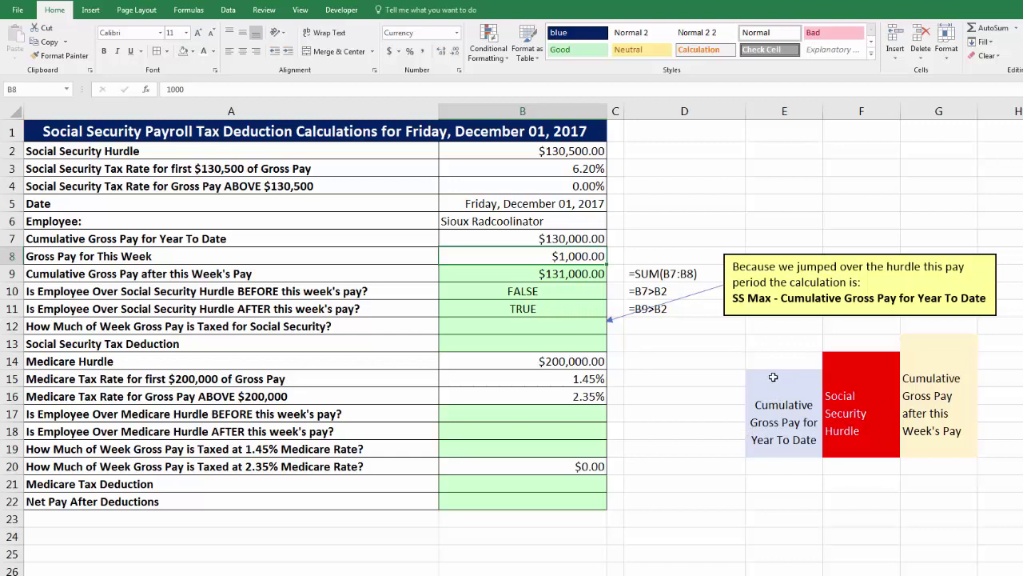
drag(773, 376, 782, 444)
drag(837, 357, 862, 452)
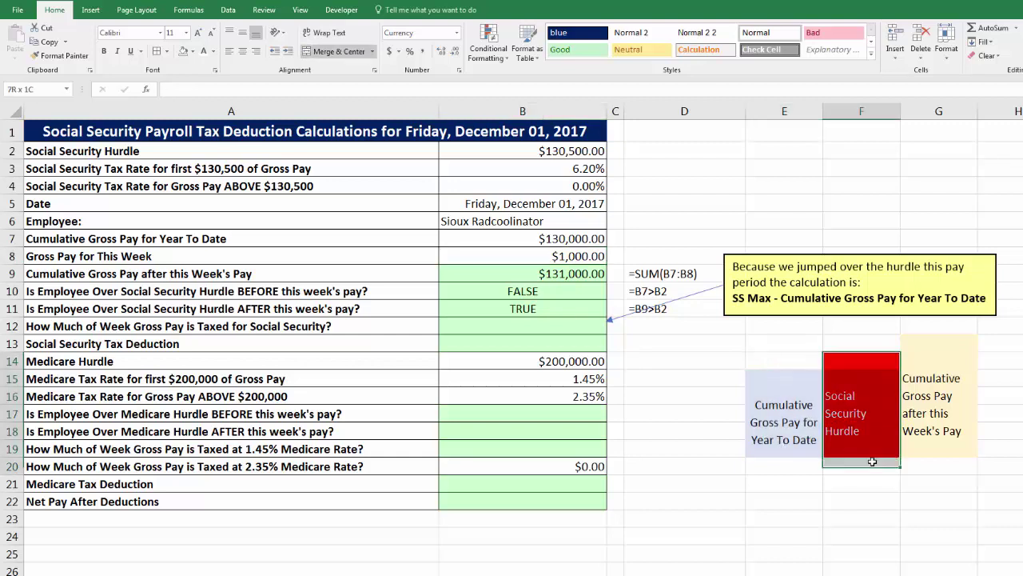
click(910, 338)
click(770, 379)
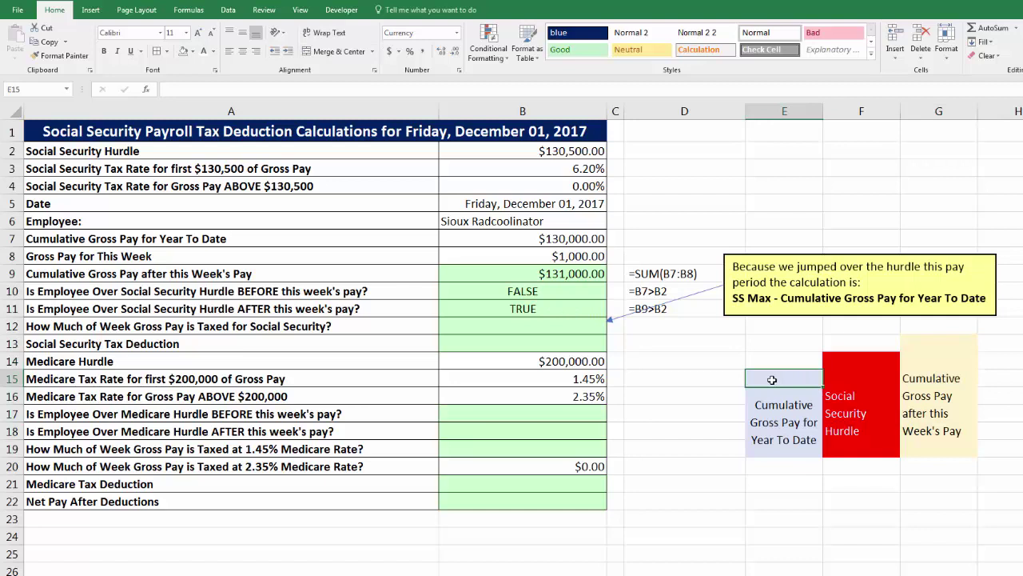
text(=)
click(565, 239)
key(Return)
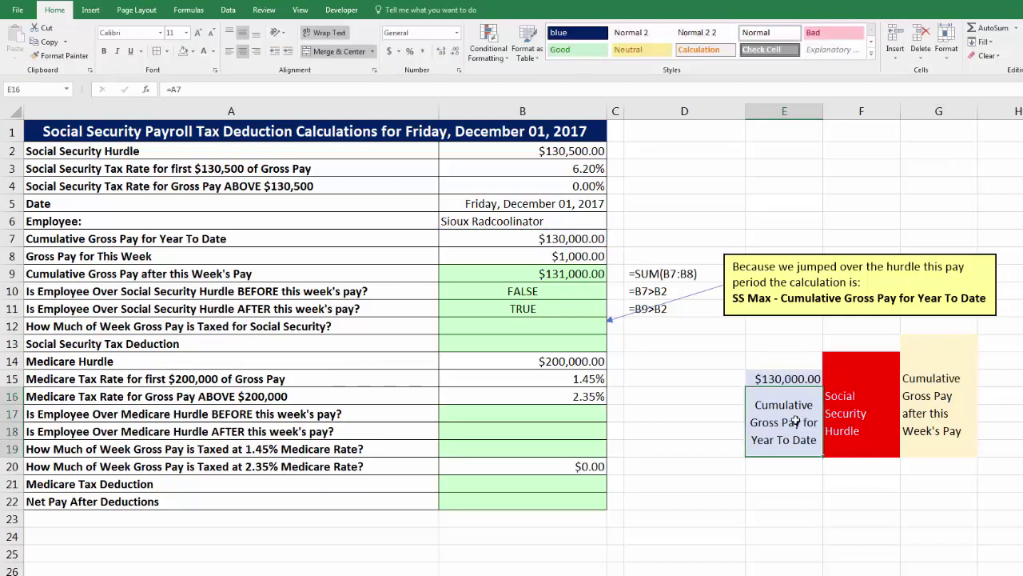
- Link F14, above the red Social Security Hurdle block's label, to the hurdle amount with =B2
click(827, 359)
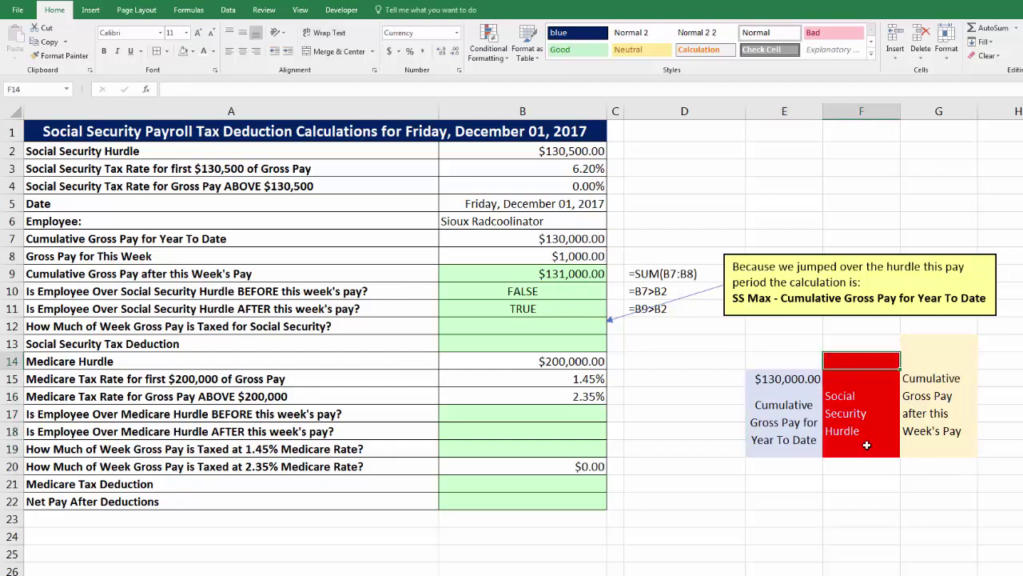
text(=)
click(558, 153)
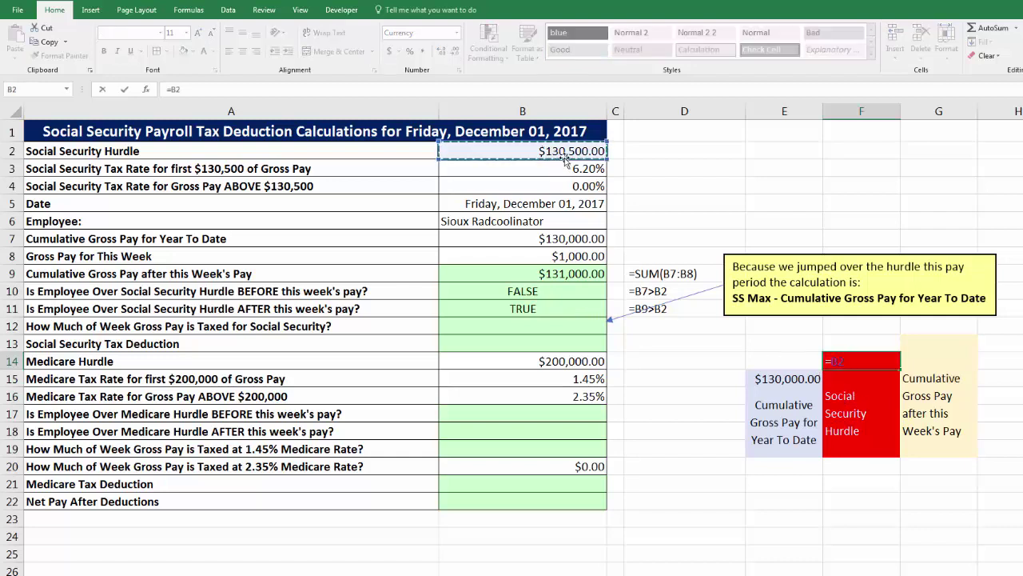
key(Return)
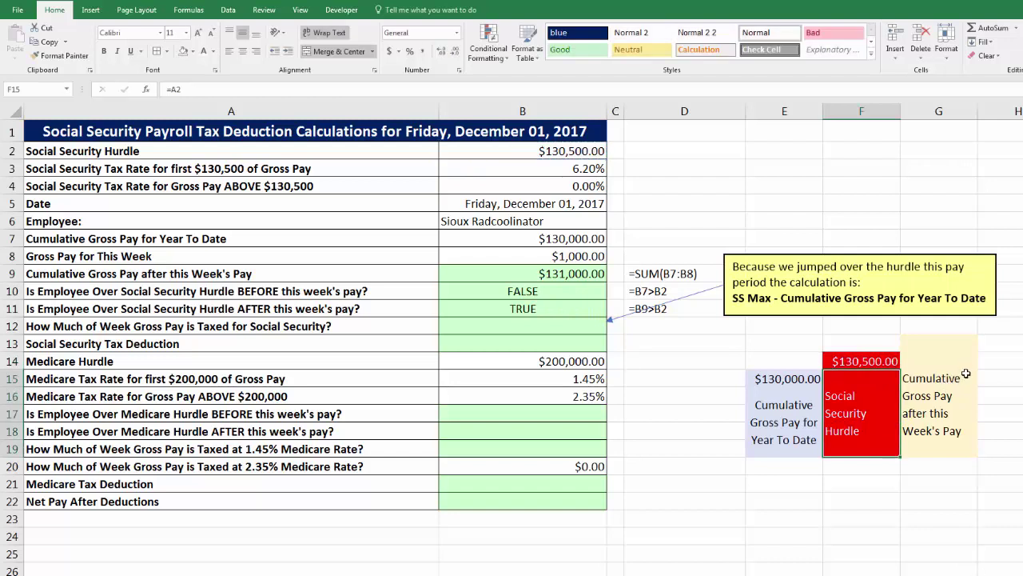
- Link G13, above the diagram's Cumulative Gross Pay after this Week's Pay label, to that amount with =B9
click(919, 344)
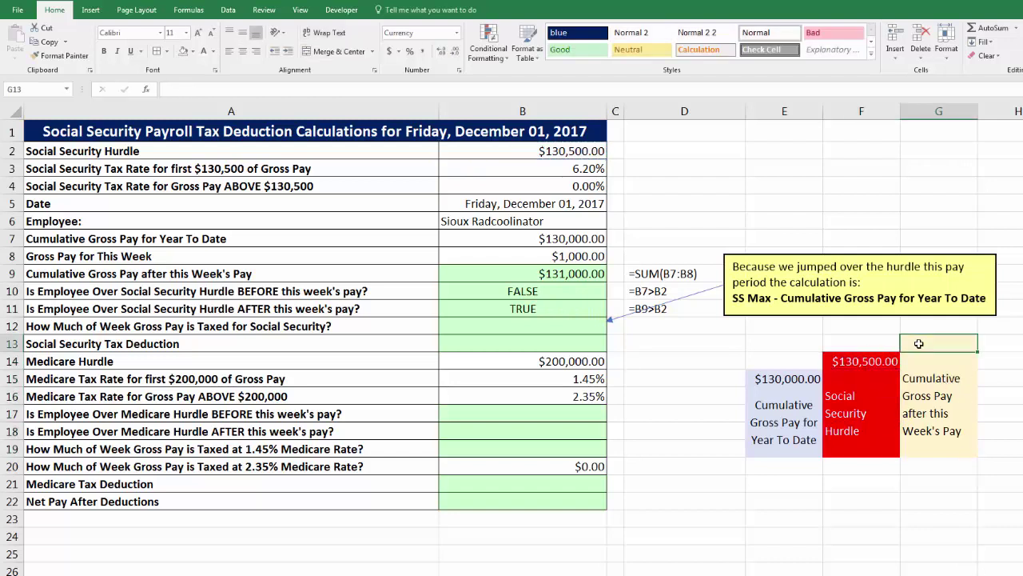
text(=)
click(579, 276)
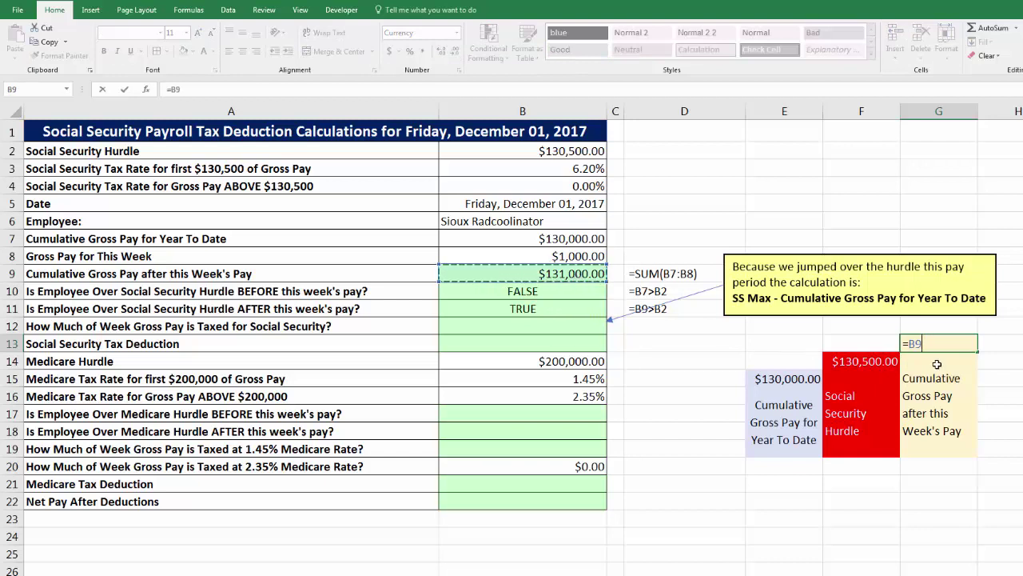
key(Return)
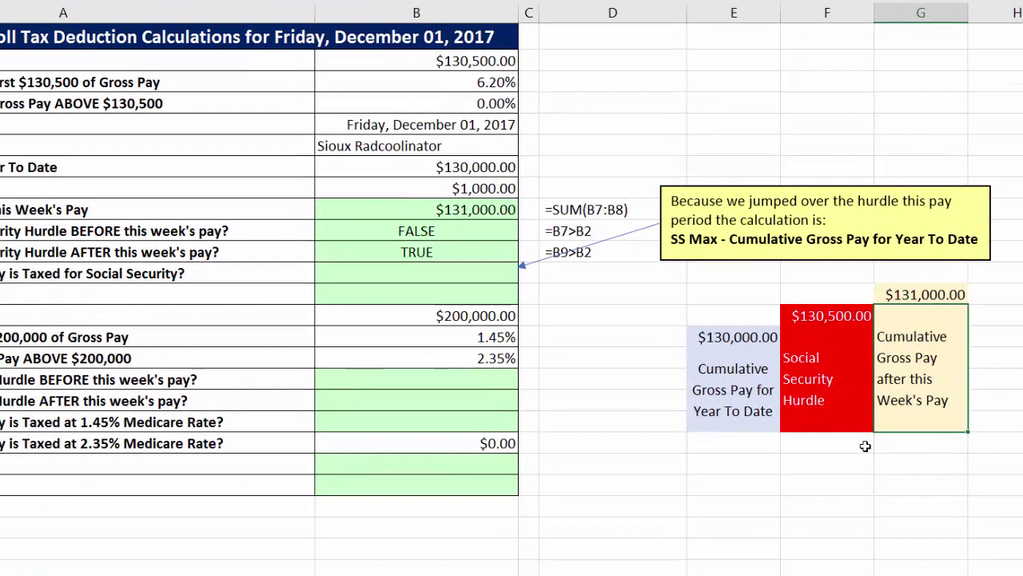
- Examine the diagram's year-to-date, hurdle and after-this-week amounts alongside the Social Security rate to see which part of the pay is taxed
click(705, 337)
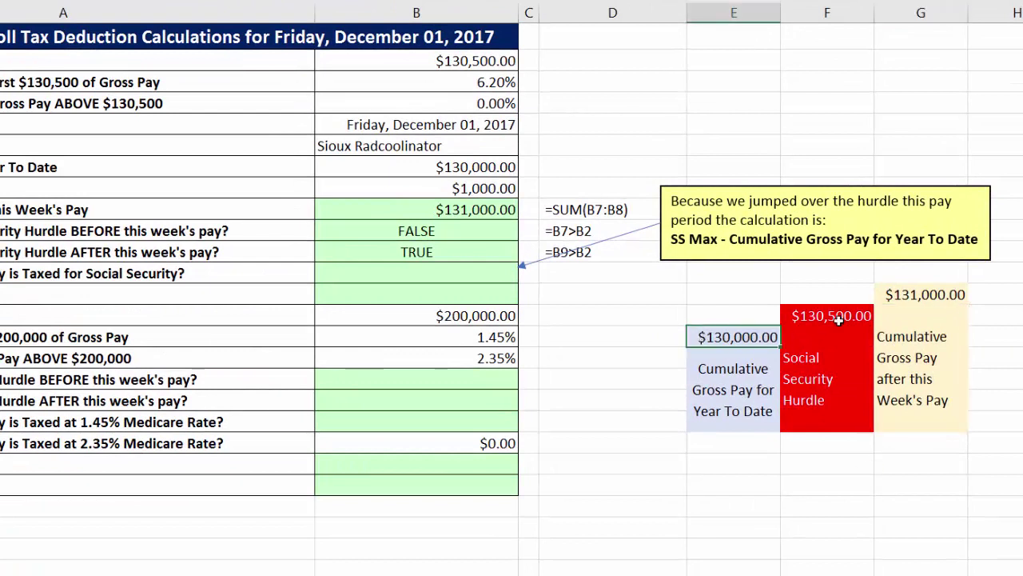
click(902, 295)
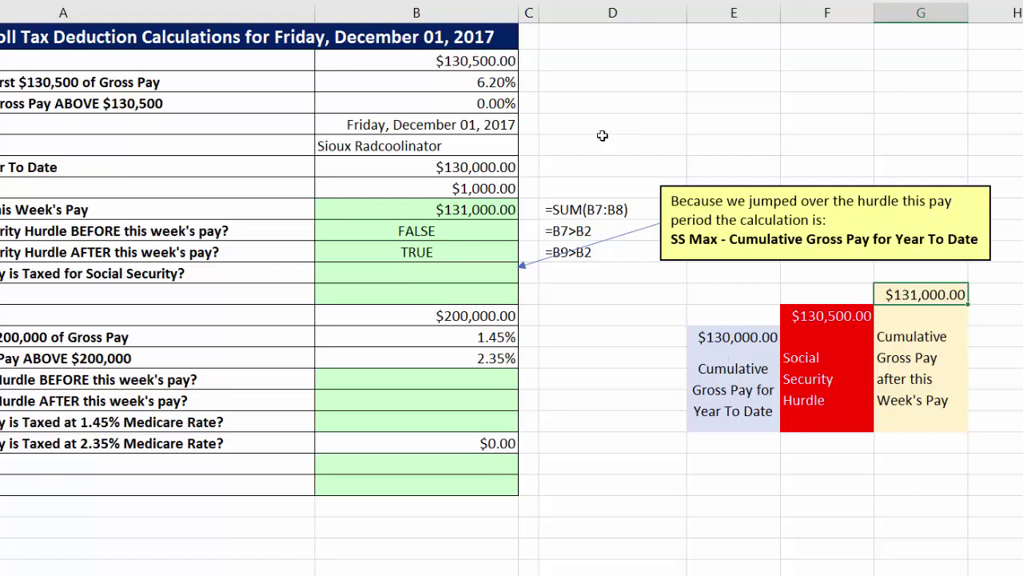
click(504, 85)
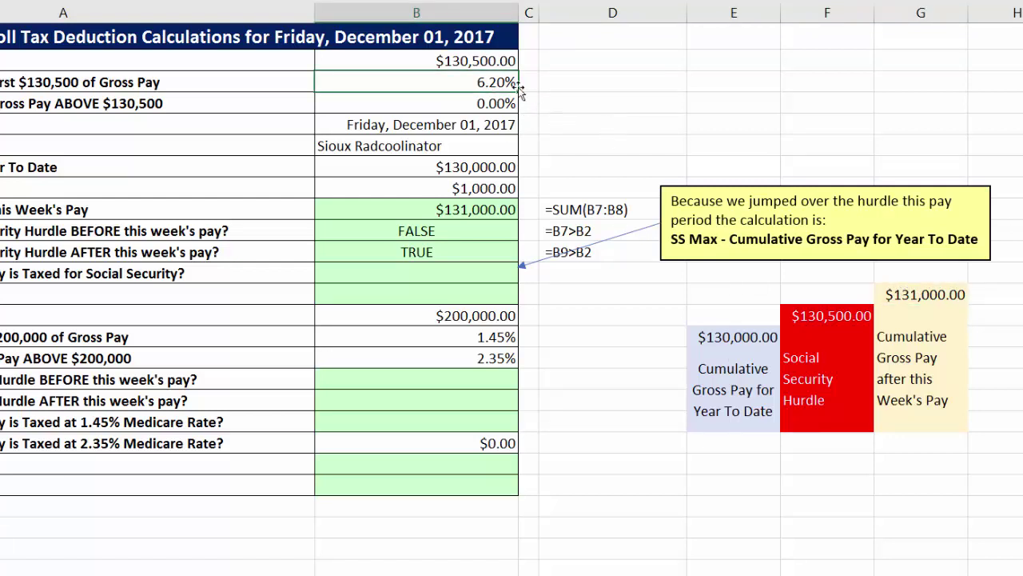
click(809, 318)
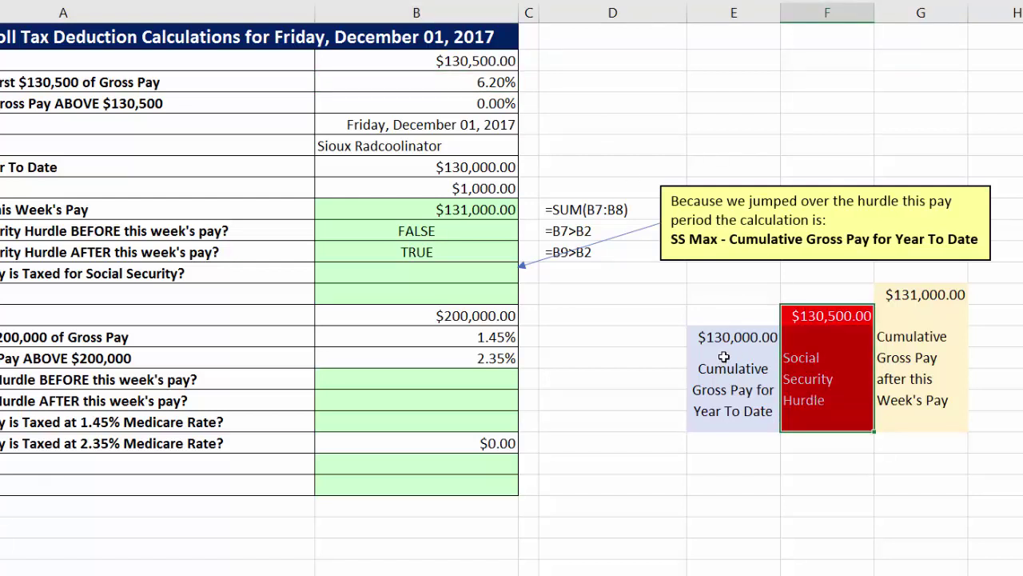
click(836, 316)
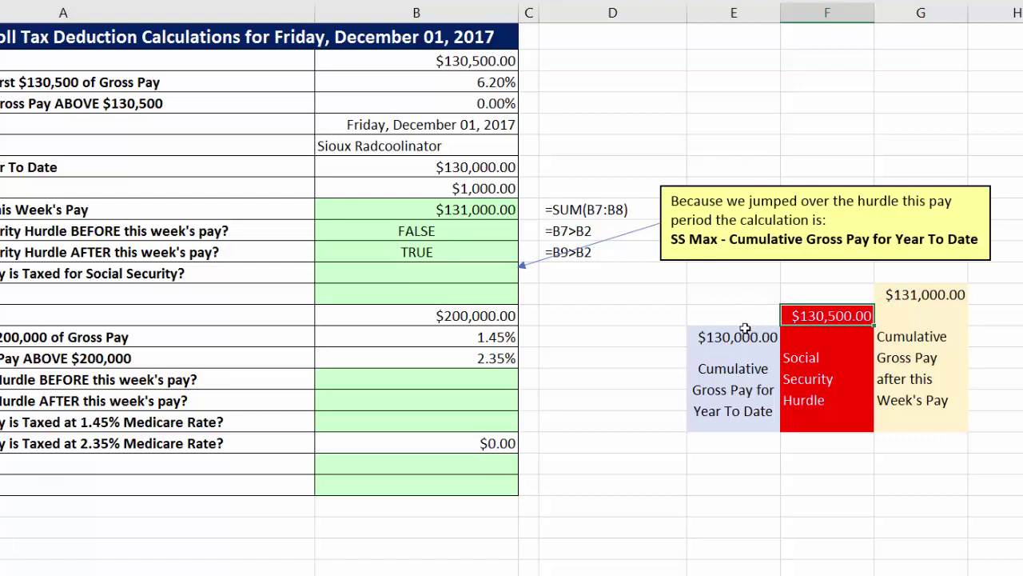
click(504, 270)
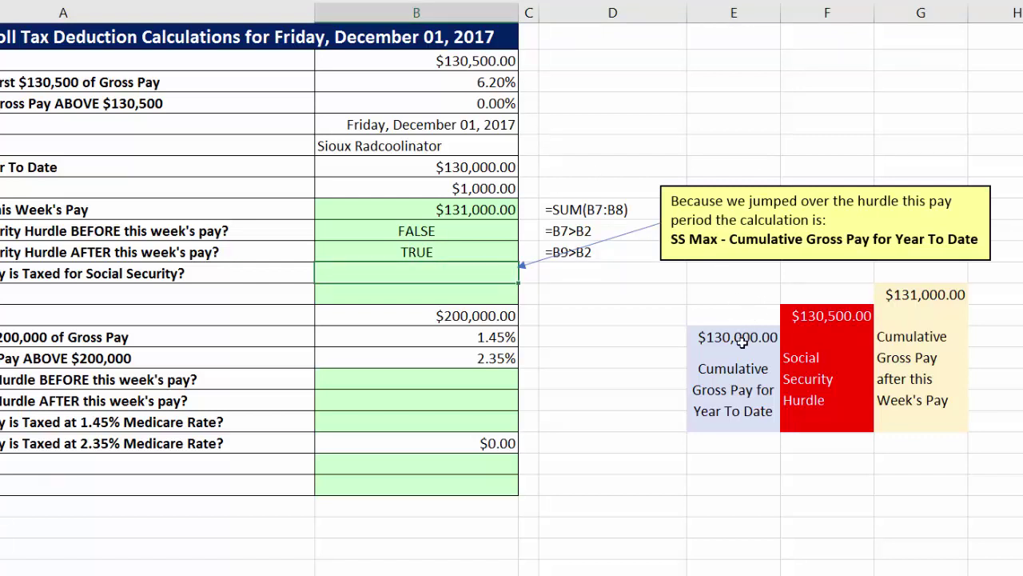
drag(736, 334, 744, 411)
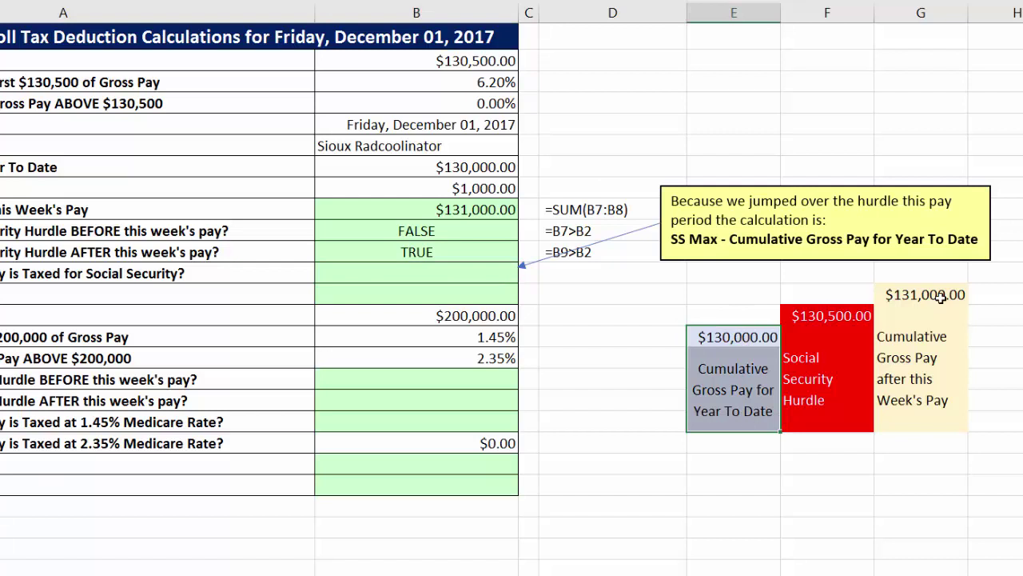
drag(926, 287, 928, 394)
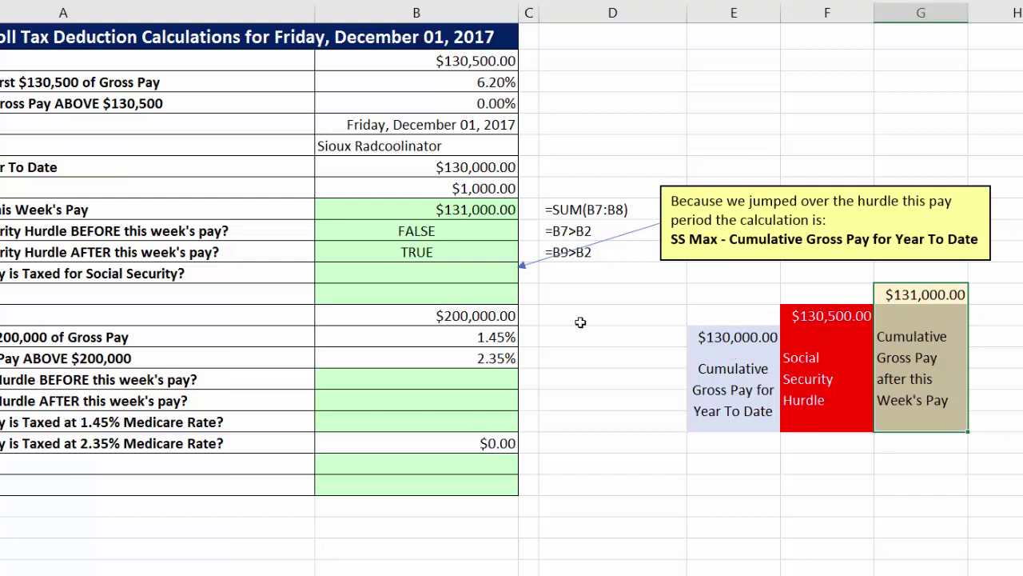
- Enter =B2-B7 in B12 to calculate how much of the week's gross pay is taxed for Social Security
click(453, 273)
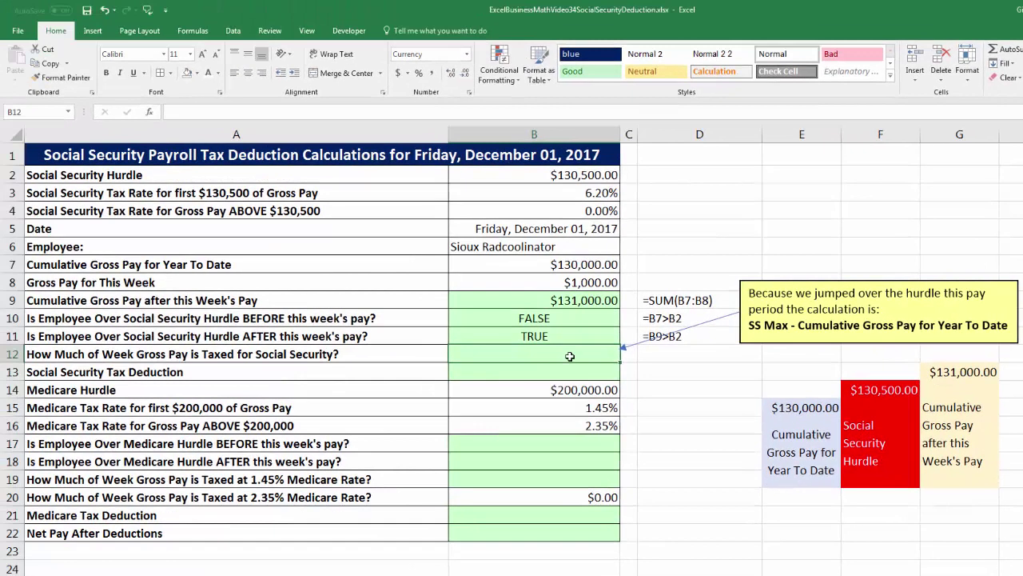
text(=)
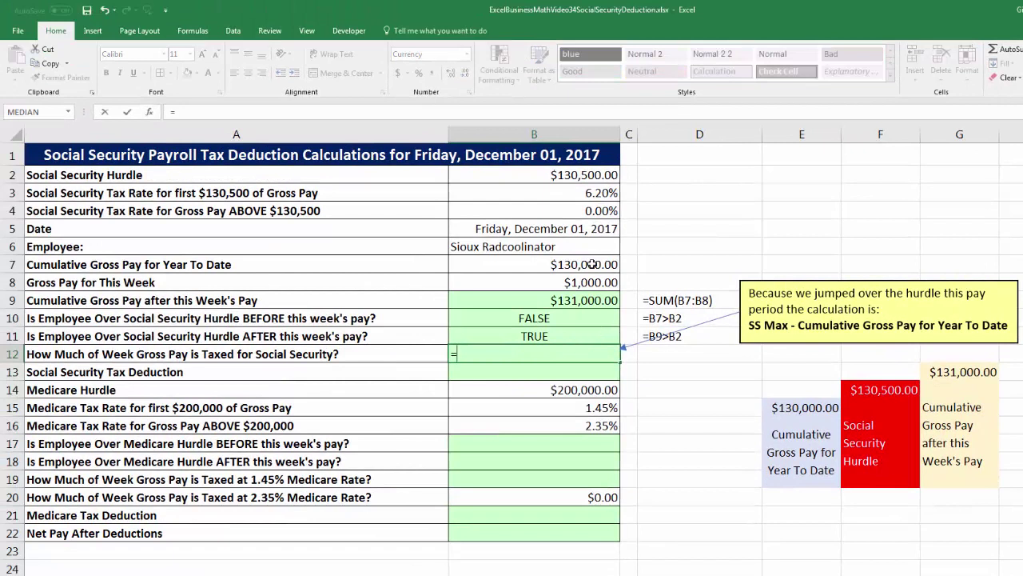
click(594, 177)
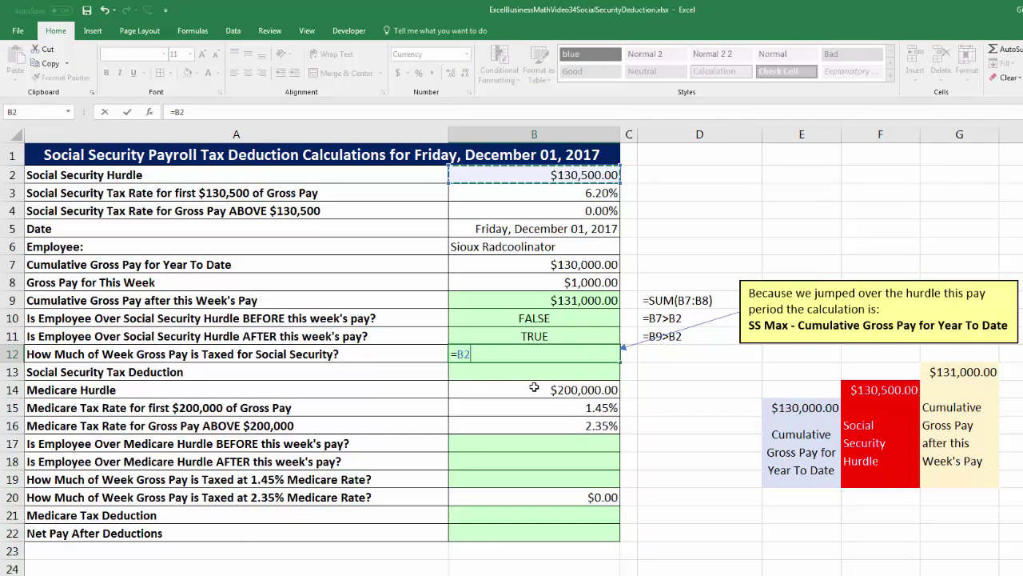
text(-)
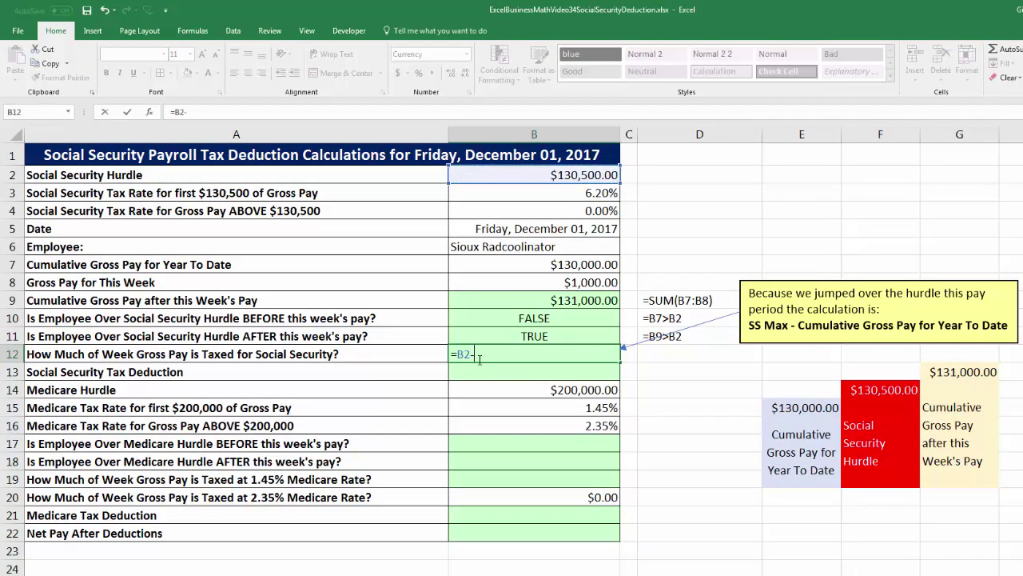
click(551, 269)
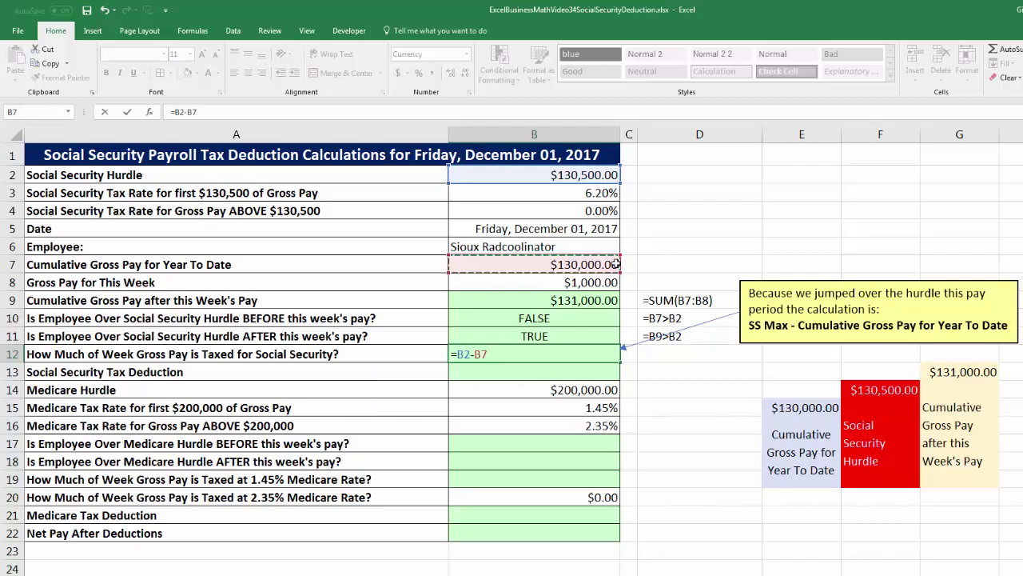
key(Return)
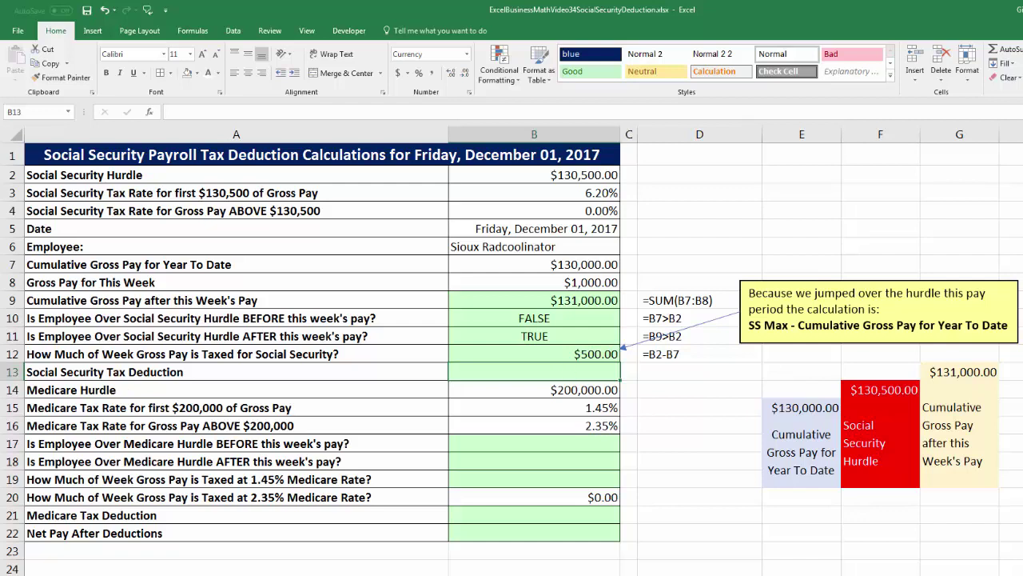
- Calculate the Social Security tax deduction in B13 with =ROUND(B12*B3,2)
text(=roun)
key(Tab)
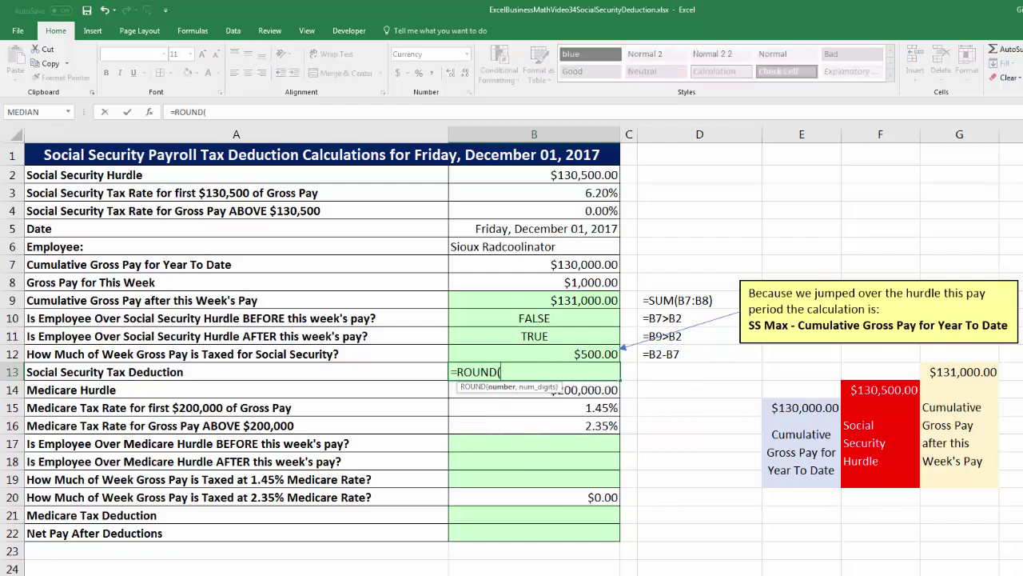
key(Up)
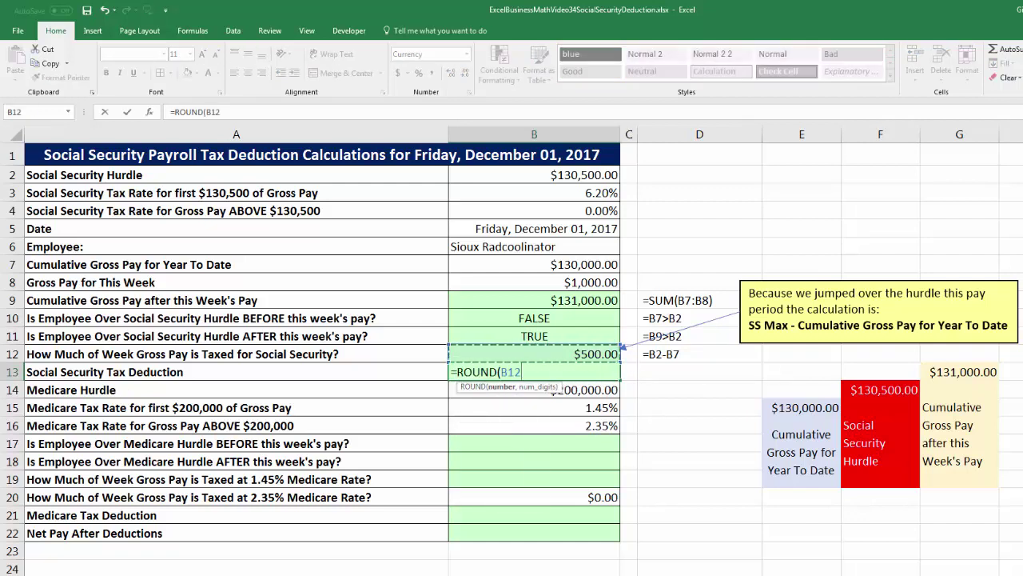
text(*)
key(Up)
key(Up)
key(Up)
key(Up)
key(Up)
key(Up)
key(Up)
key(Up)
key(Up)
key(Up)
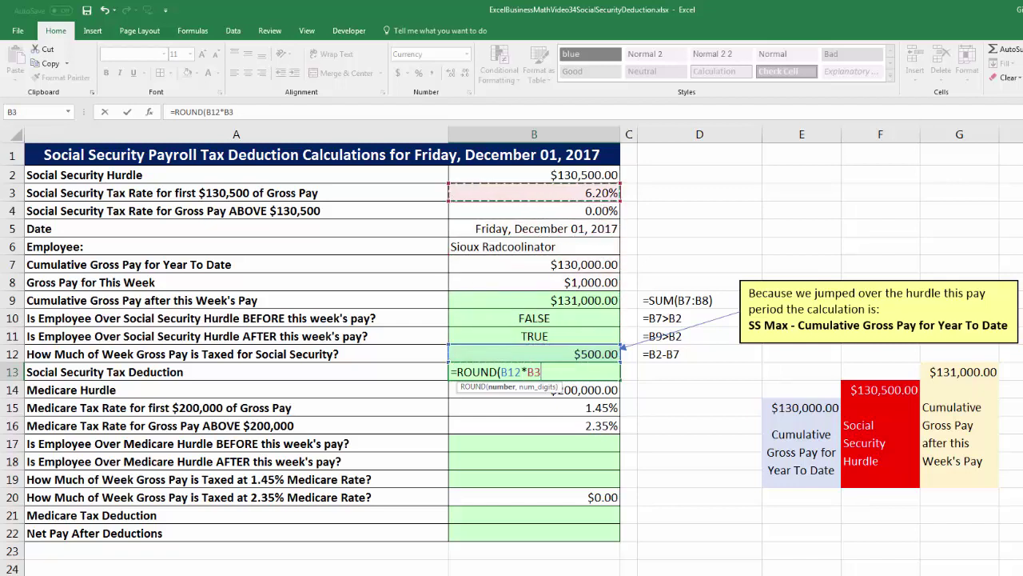
text(,2)
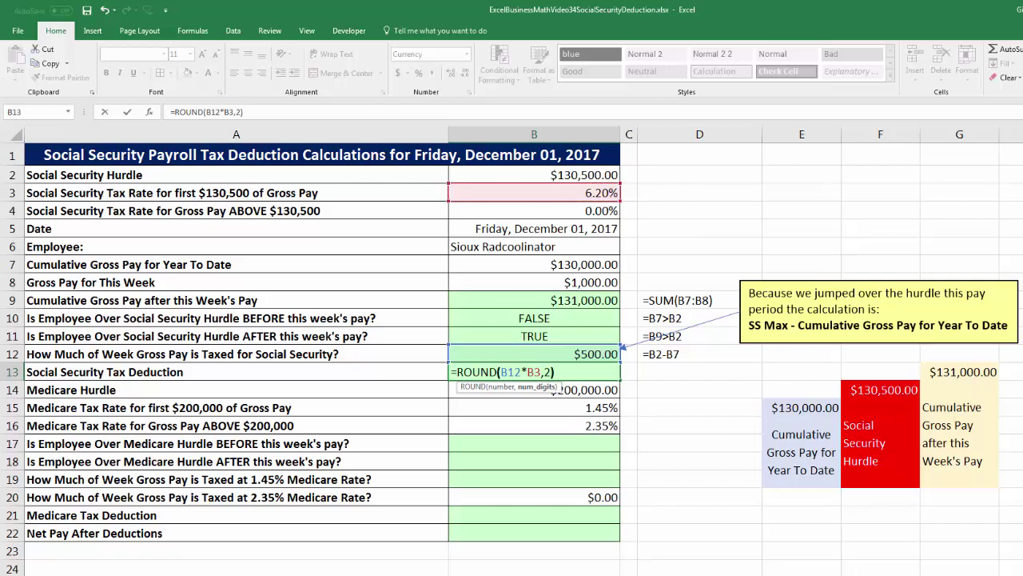
key(Return)
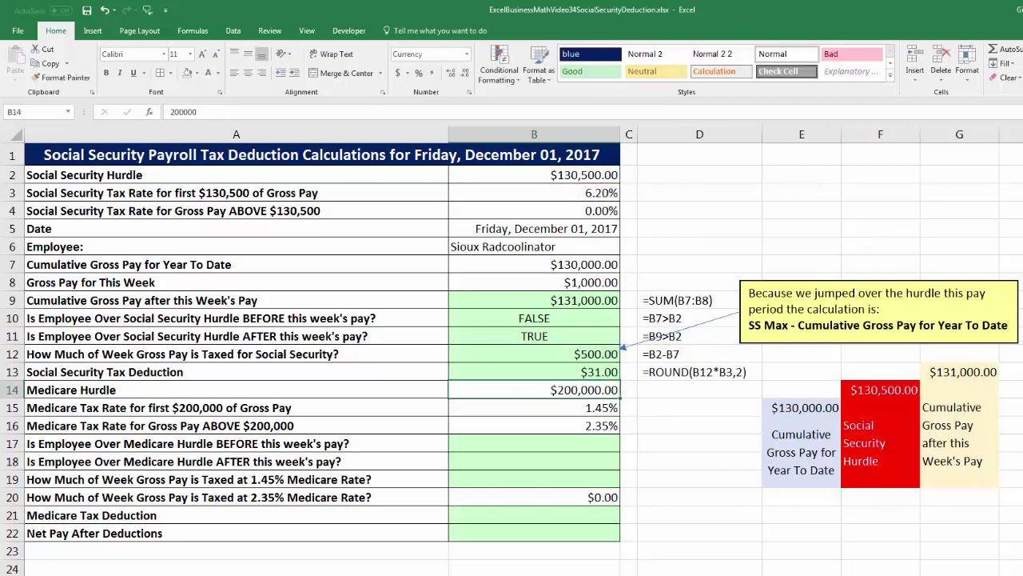
click(598, 370)
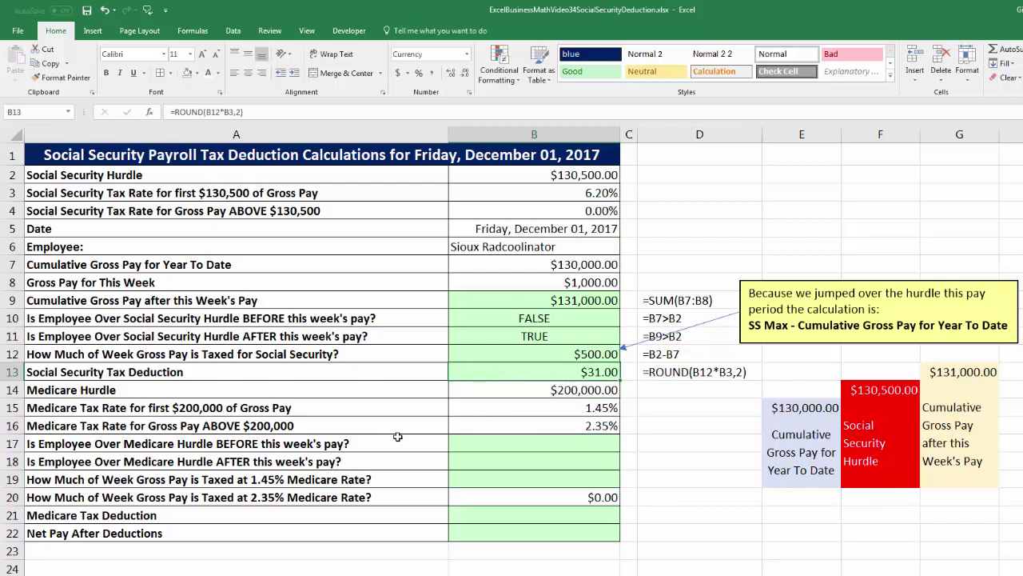
- Enter =B7>B14 in B17 to test whether the employee is over the Medicare hurdle before this week's pay
drag(118, 392, 493, 390)
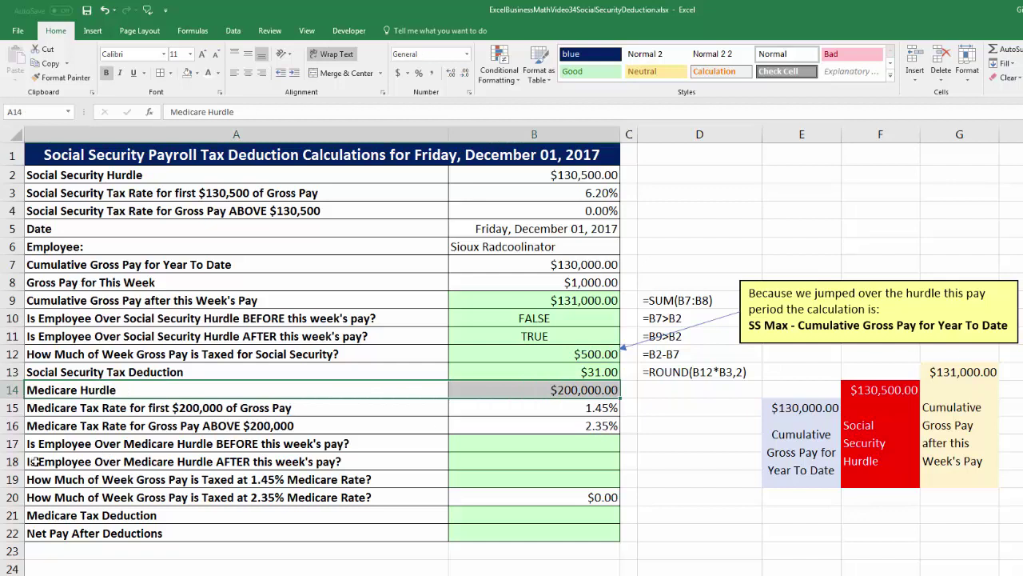
click(545, 440)
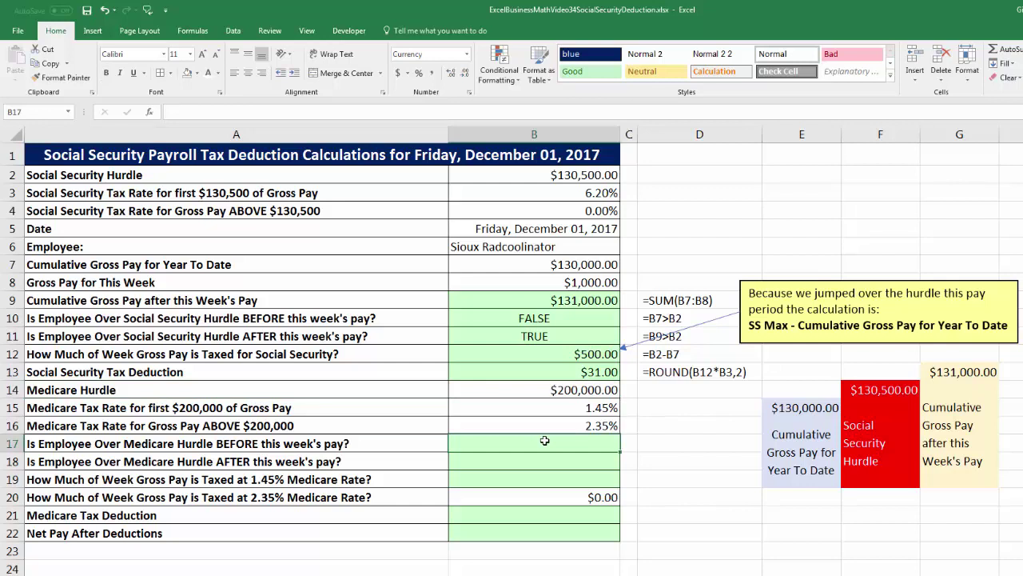
text(=)
click(572, 259)
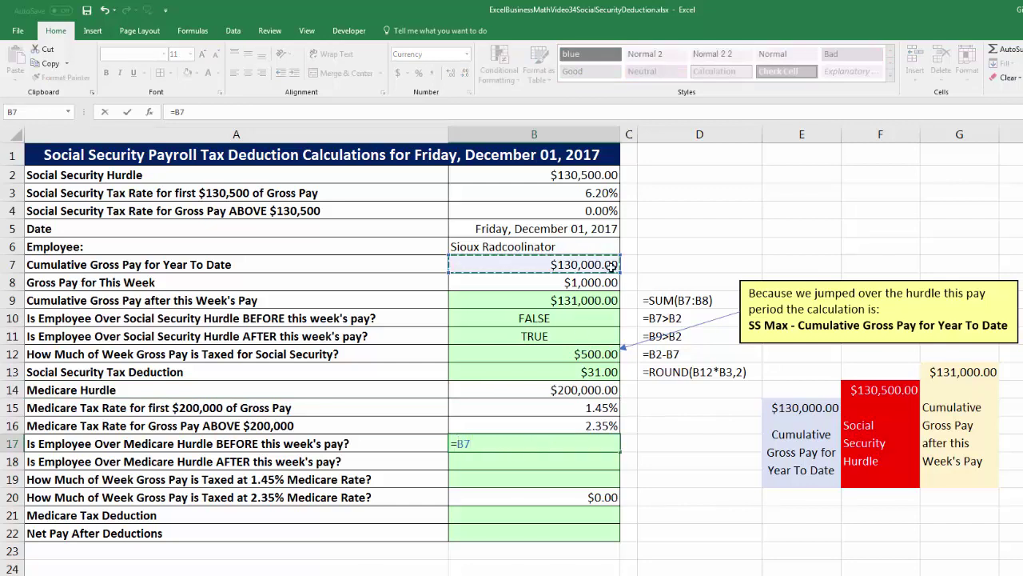
text(>)
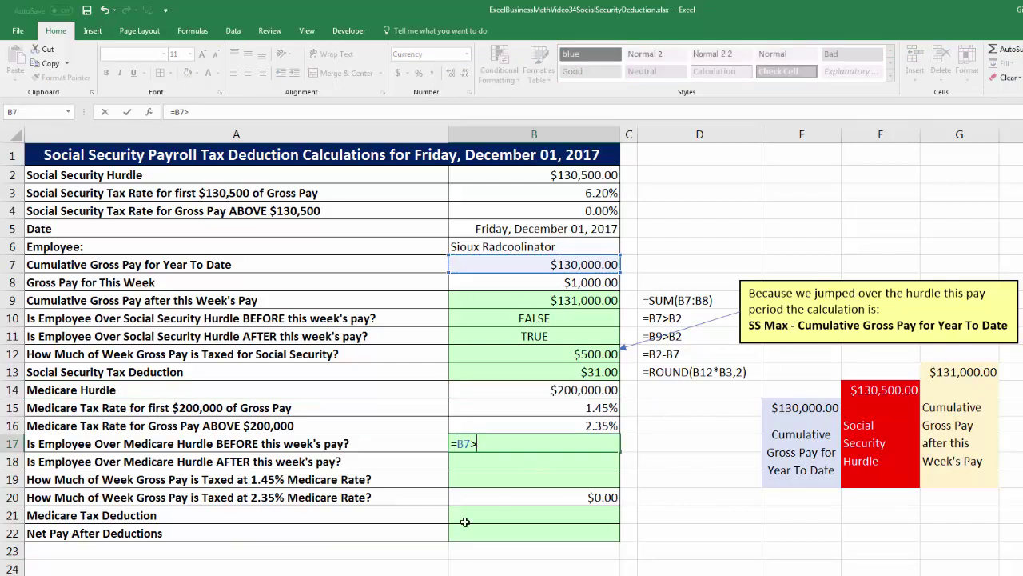
click(509, 389)
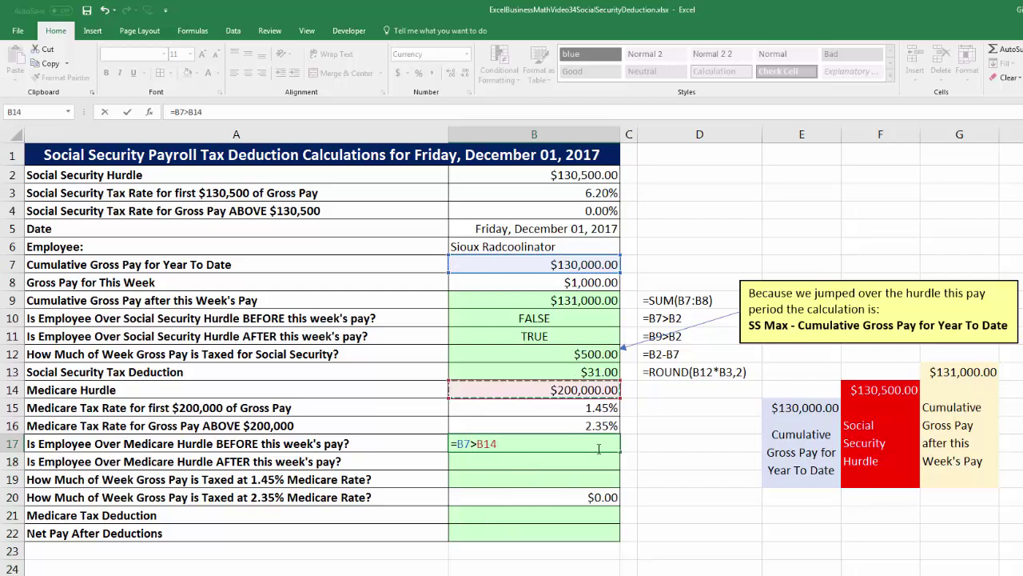
key(Return)
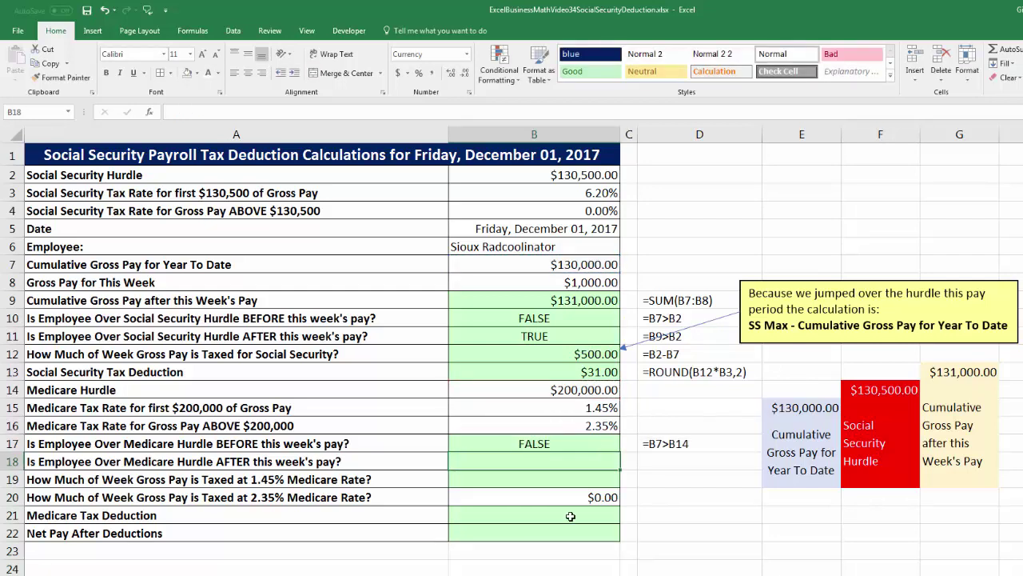
- Enter =B9>B14 in B18 to test whether the employee is over the Medicare hurdle after this week's pay
text(=)
click(577, 299)
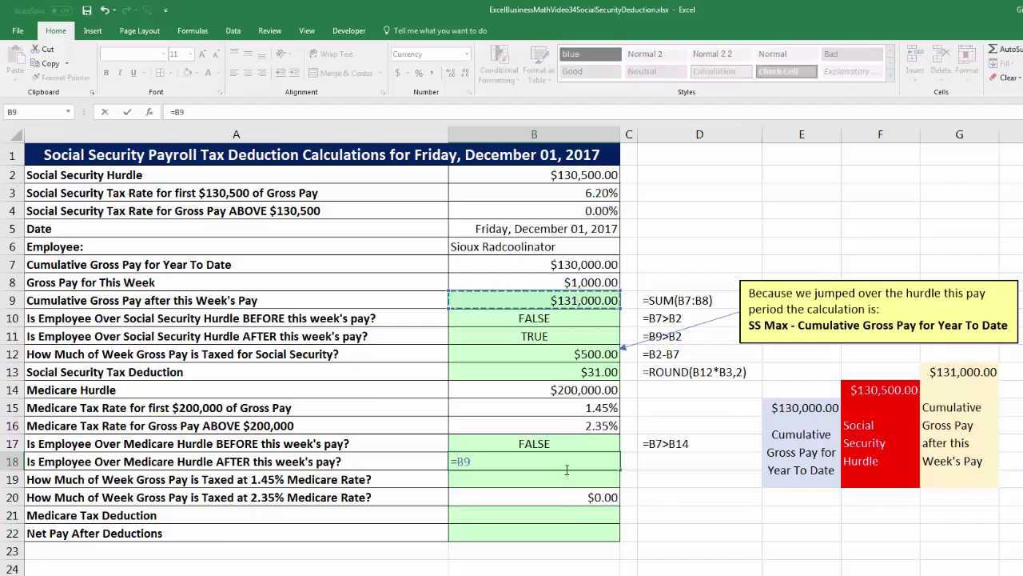
text(>)
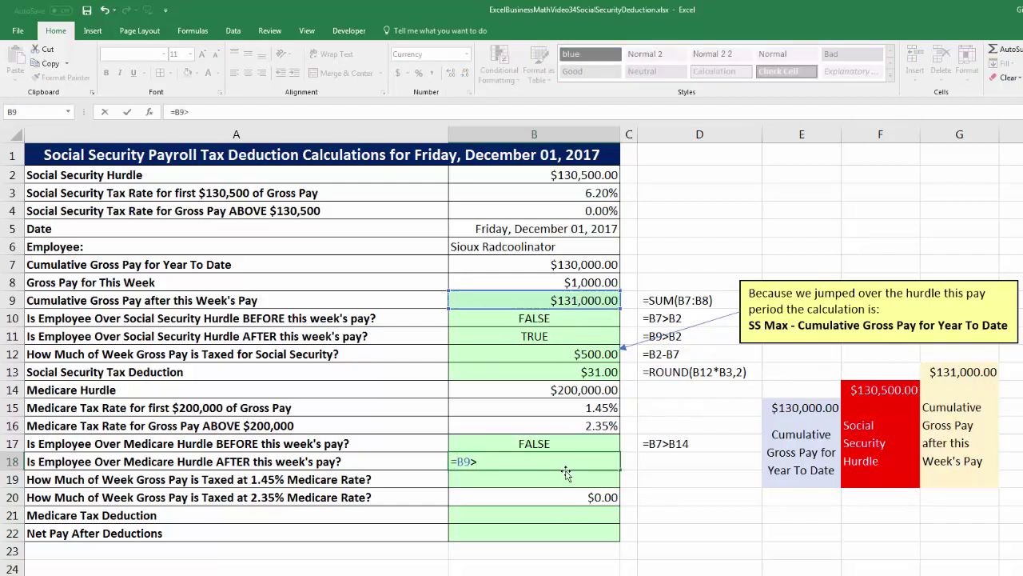
click(577, 390)
key(Return)
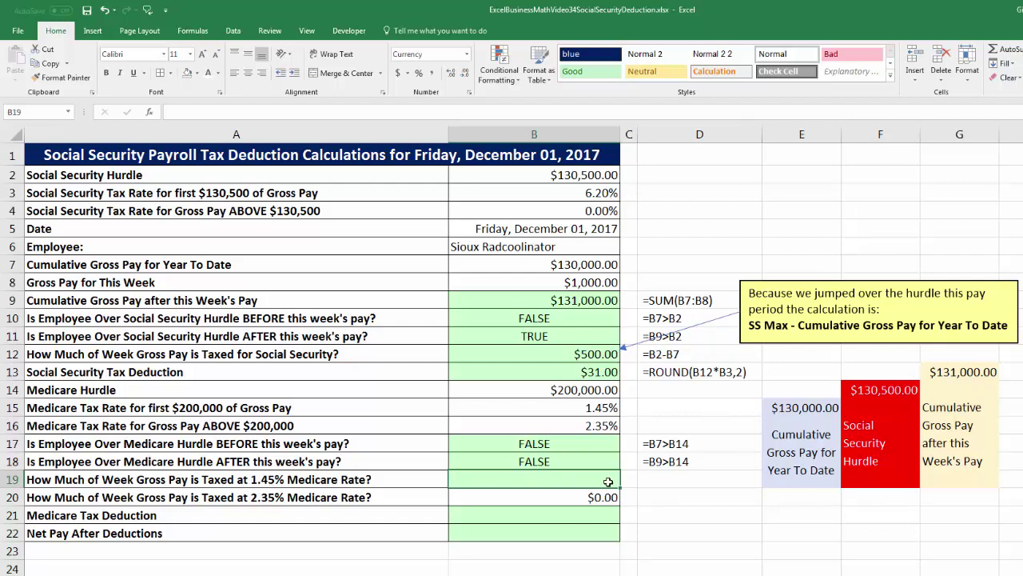
- Set the gross pay taxed at the 1.45% Medicare rate in B19 to this week's gross pay with =B8
text(=)
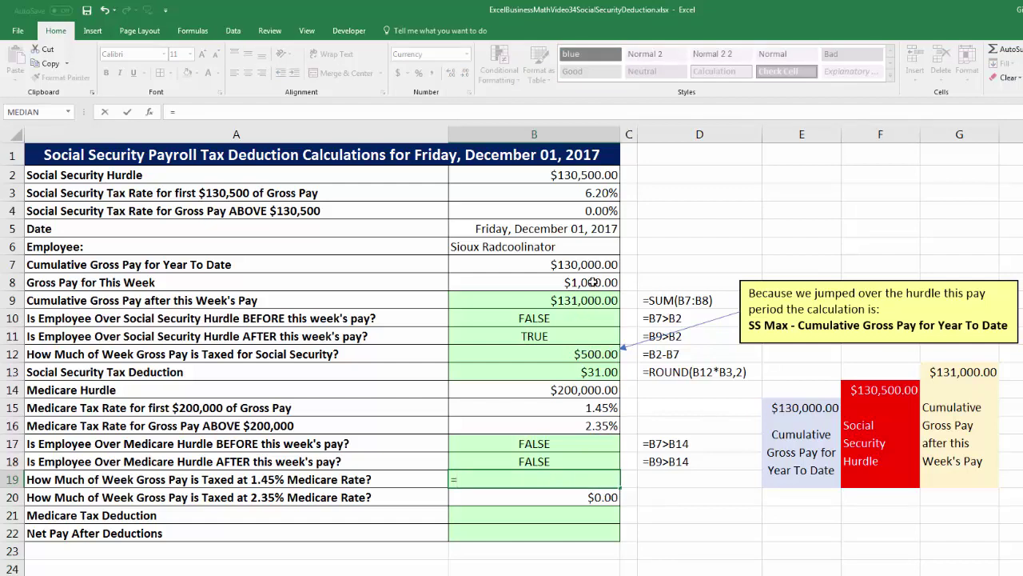
click(592, 280)
key(Return)
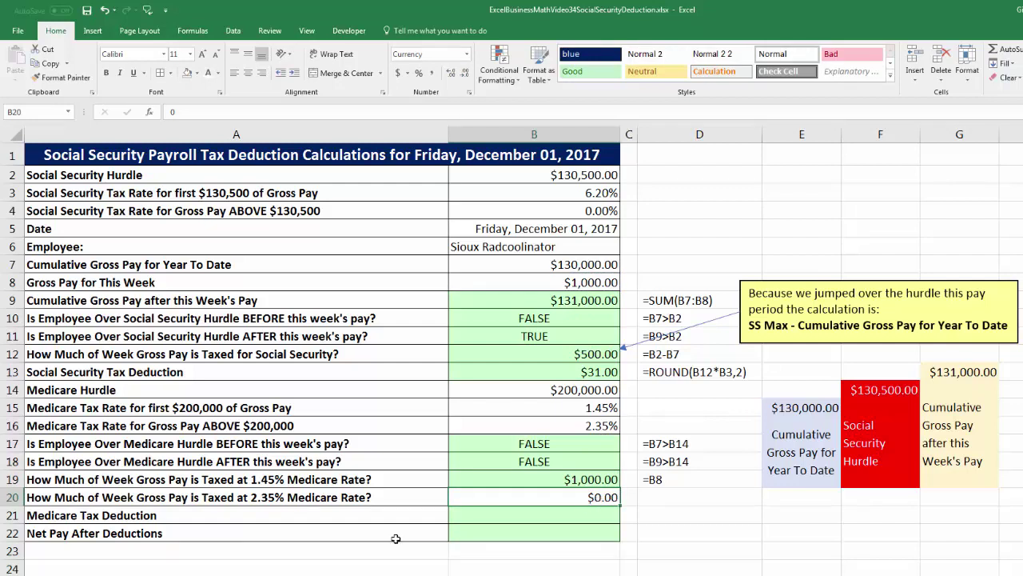
- Calculate the Medicare tax deduction in B21 with =ROUND(B19*B15,2)
click(549, 517)
text(=ROUND()
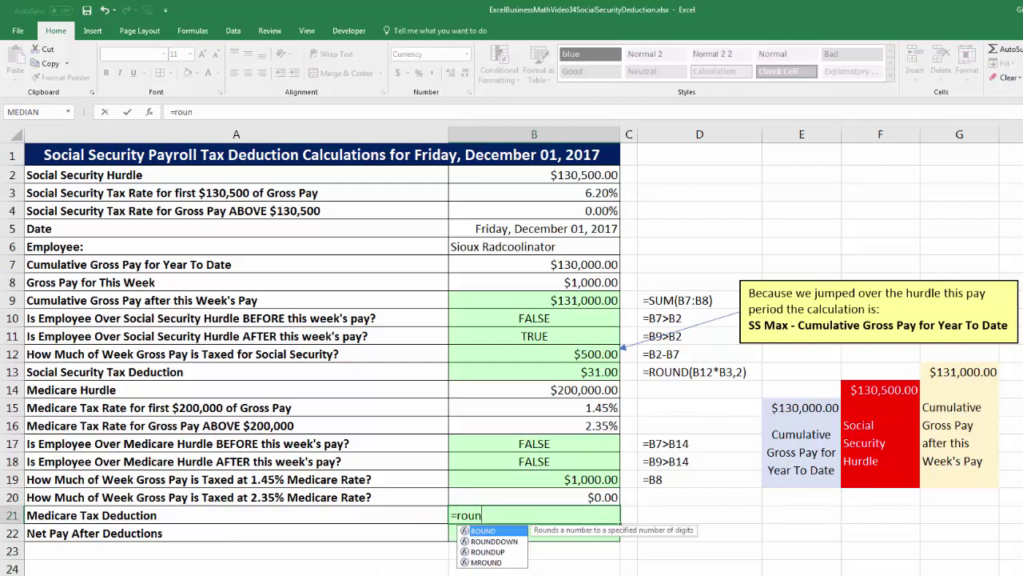
click(454, 480)
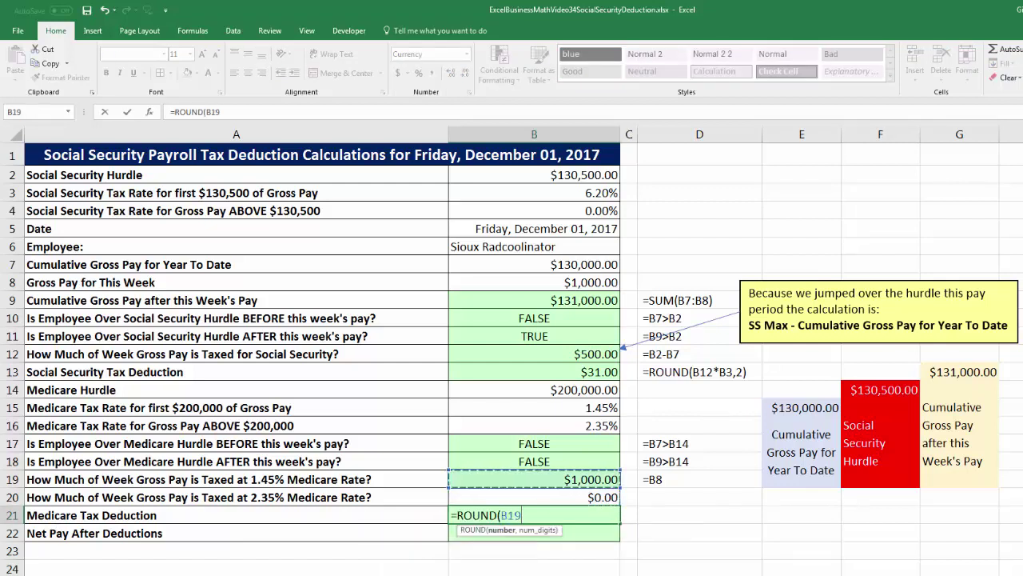
text(*)
key(Up)
key(Up)
key(Up)
key(Up)
key(Up)
key(Up)
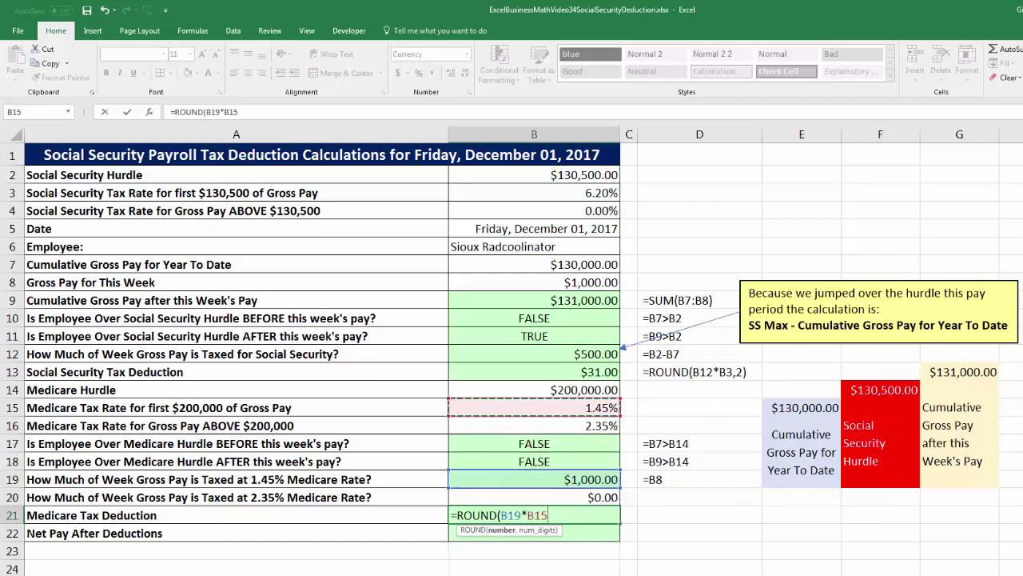
text(,2)
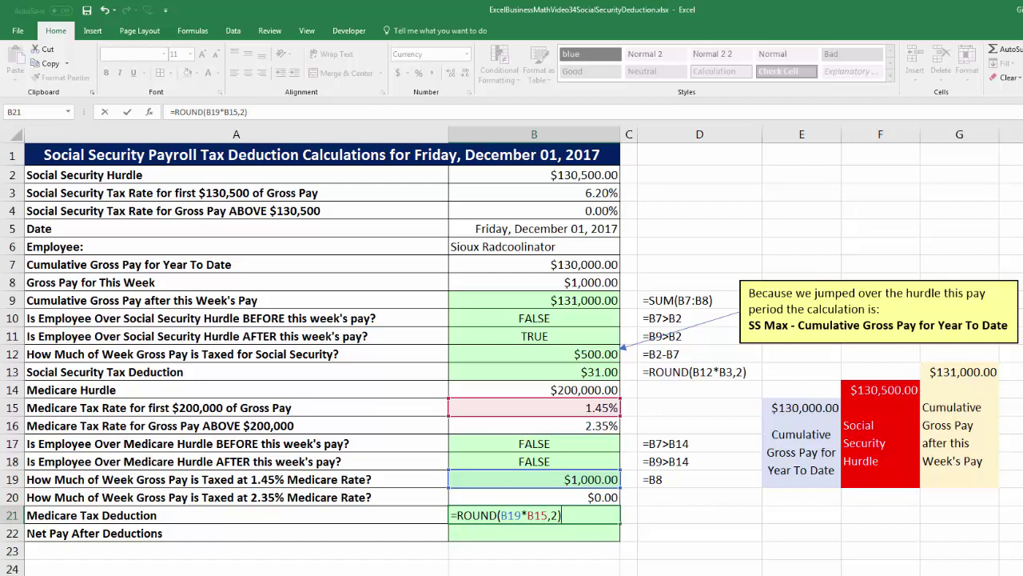
key(Return)
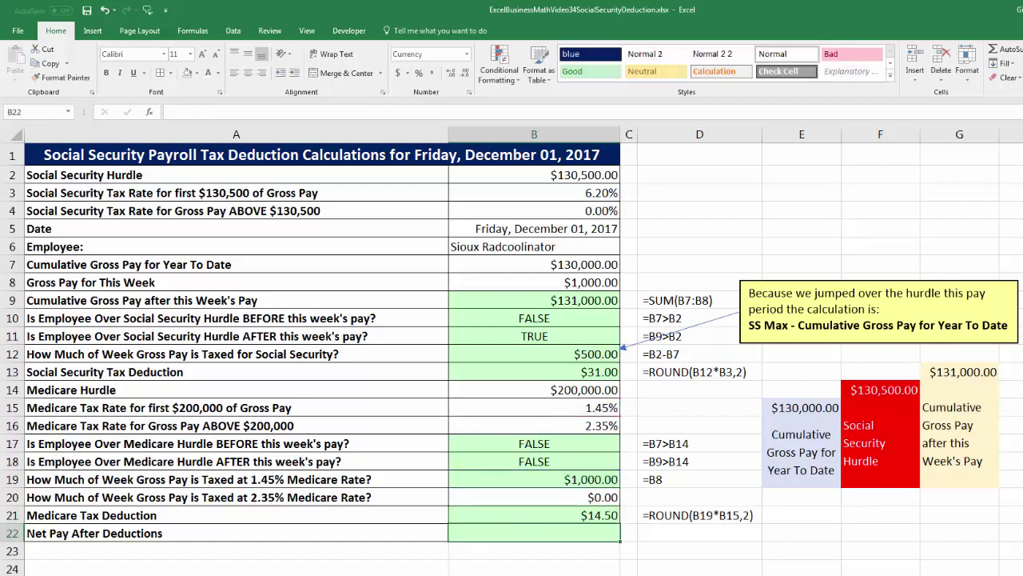
- Calculate the net pay after deductions in B22 with =B8-B13-B21
text(=)
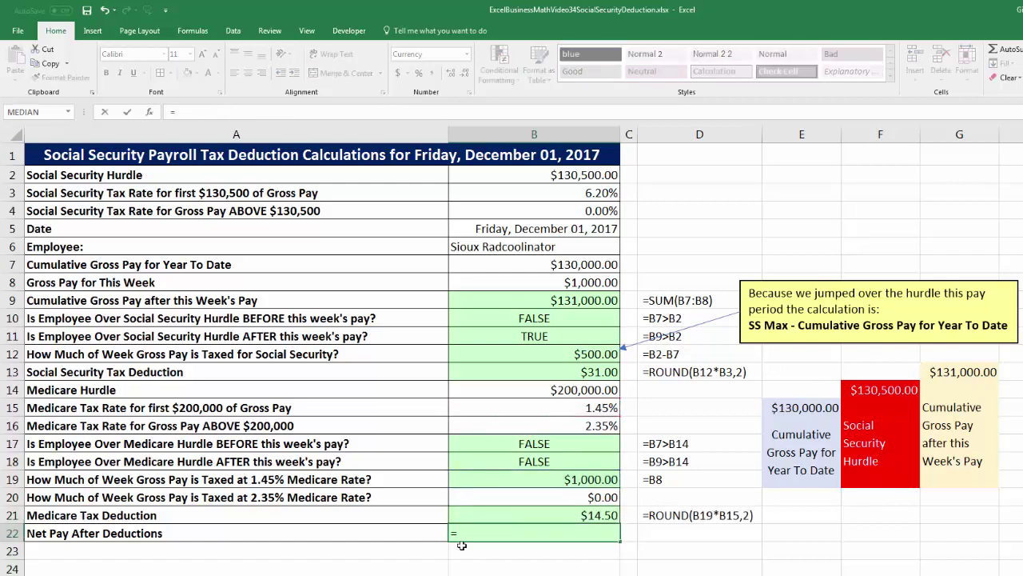
click(561, 277)
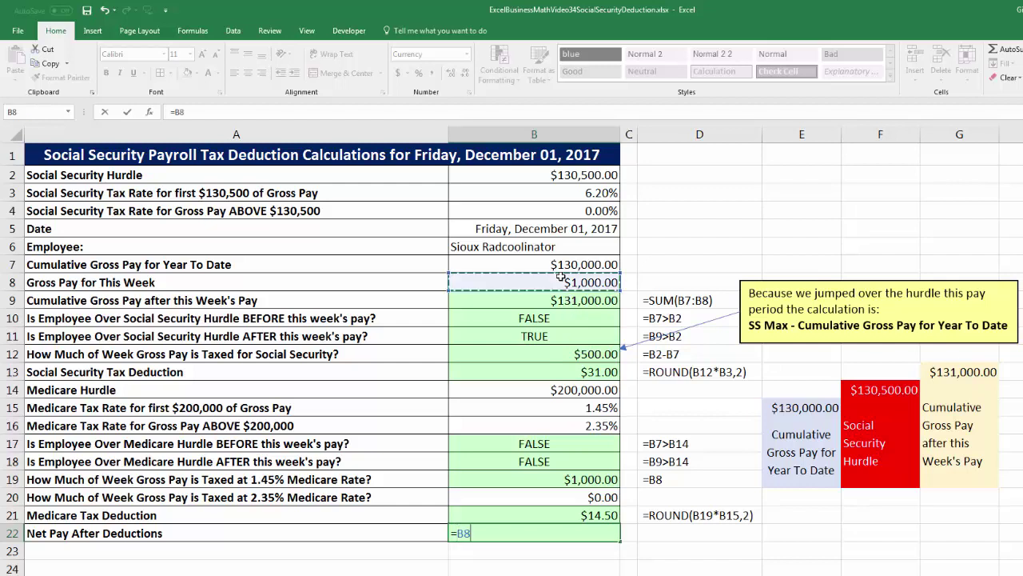
text(-)
click(554, 372)
text(-)
click(536, 514)
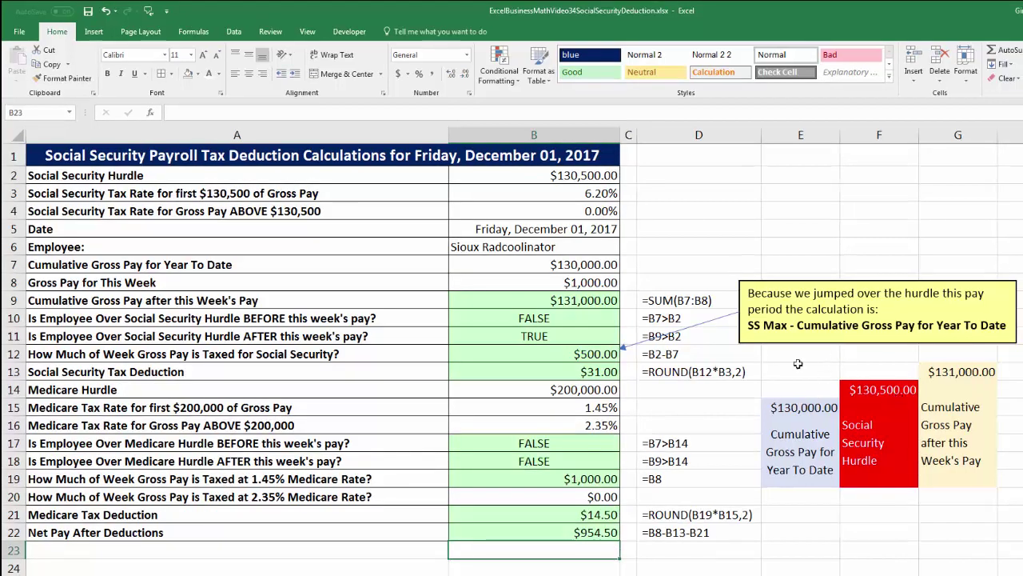
click(605, 279)
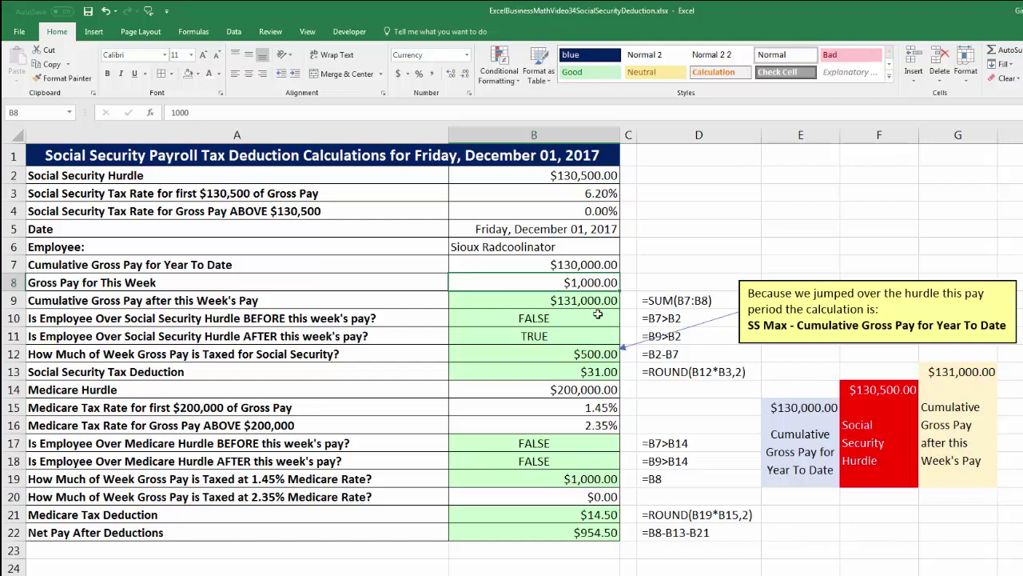
click(594, 353)
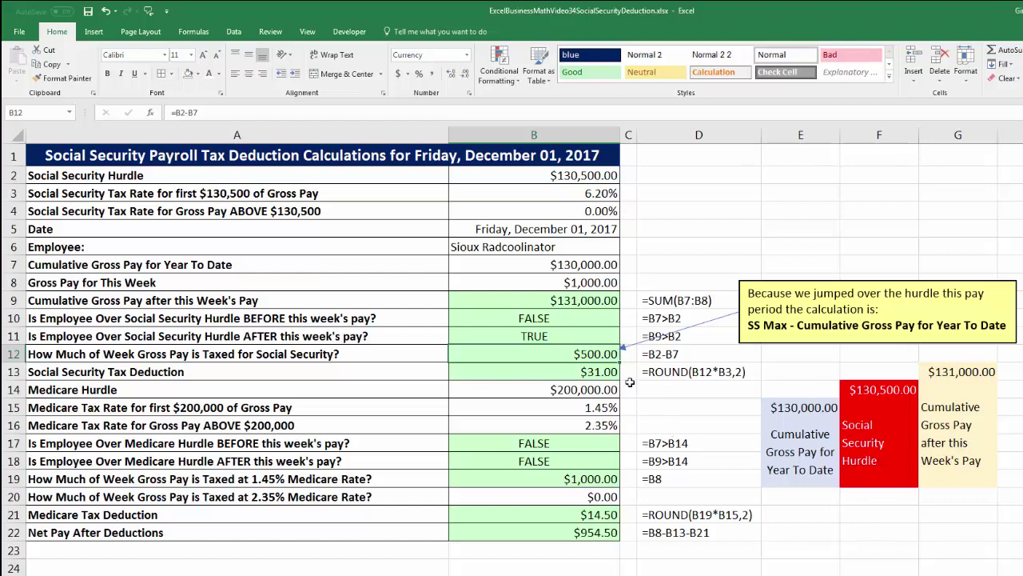
click(599, 408)
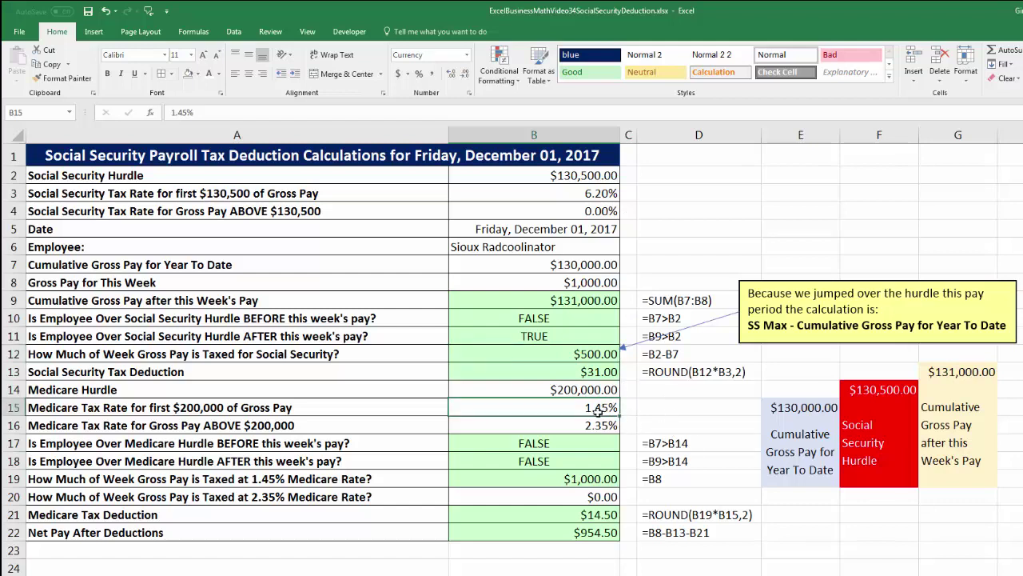
click(590, 426)
click(588, 408)
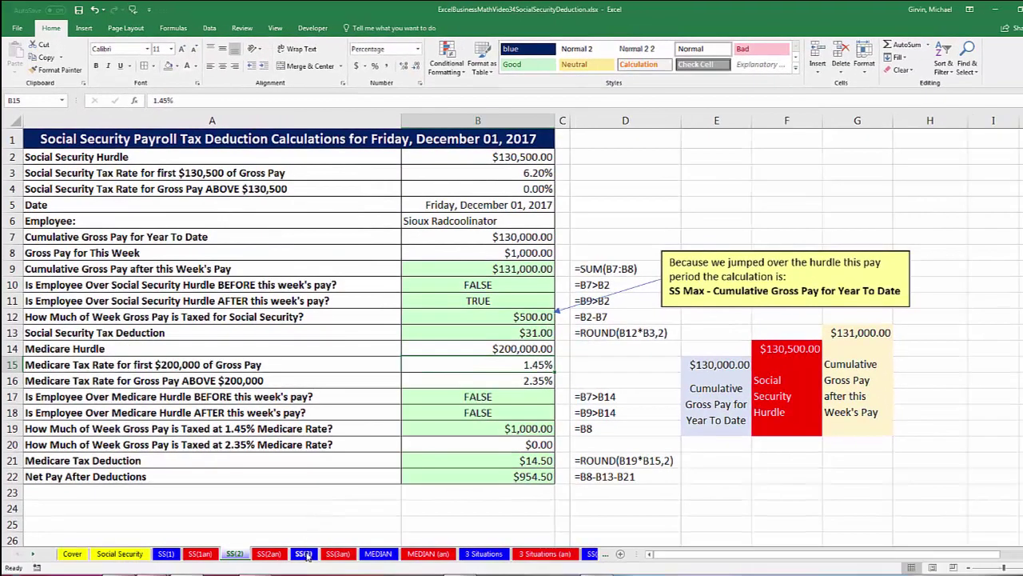
- Open the SS(3) sheet and review its employee, date, year-to-date gross pay and weekly gross pay entries
click(305, 554)
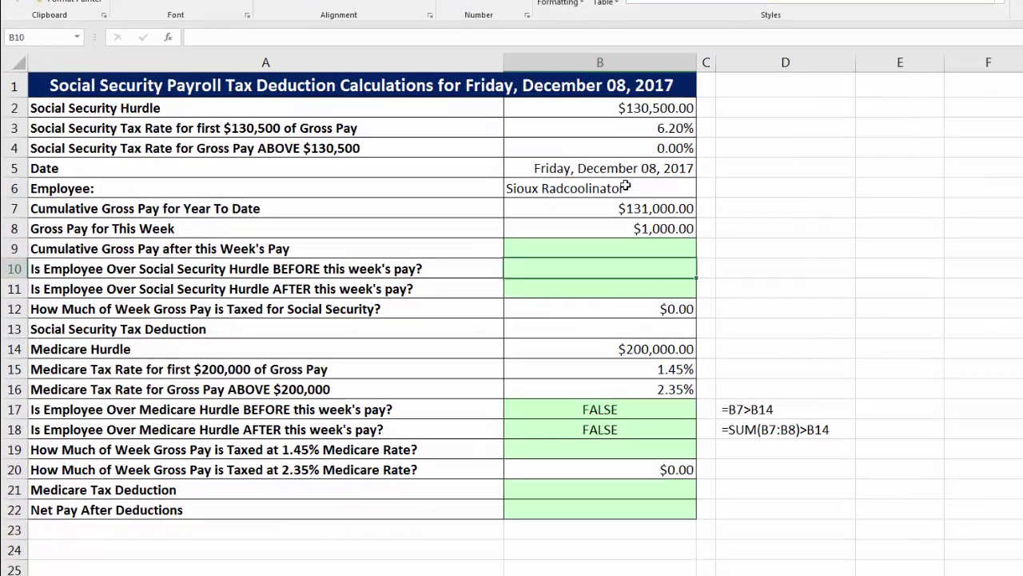
click(501, 220)
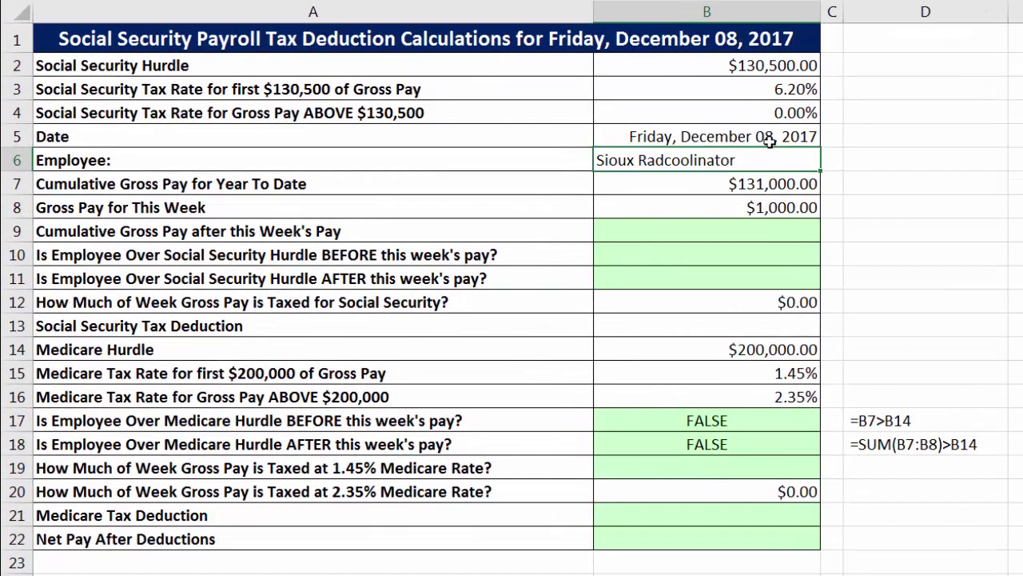
click(769, 139)
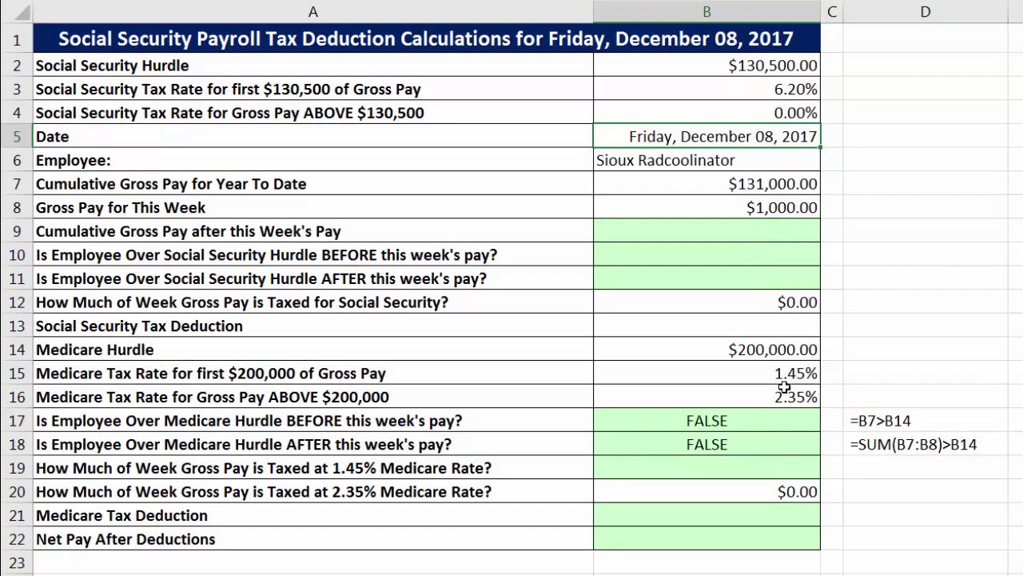
click(685, 189)
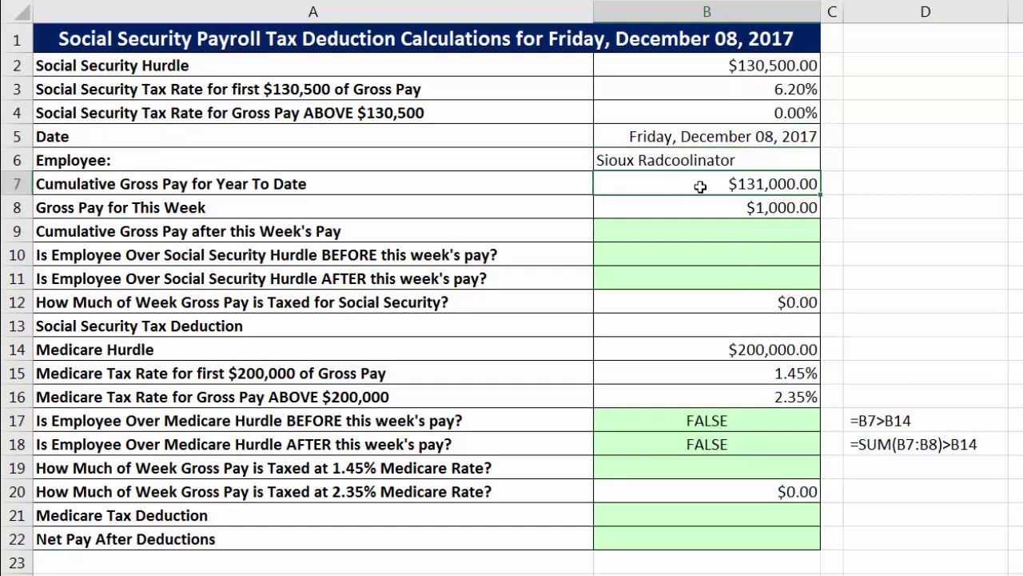
click(727, 201)
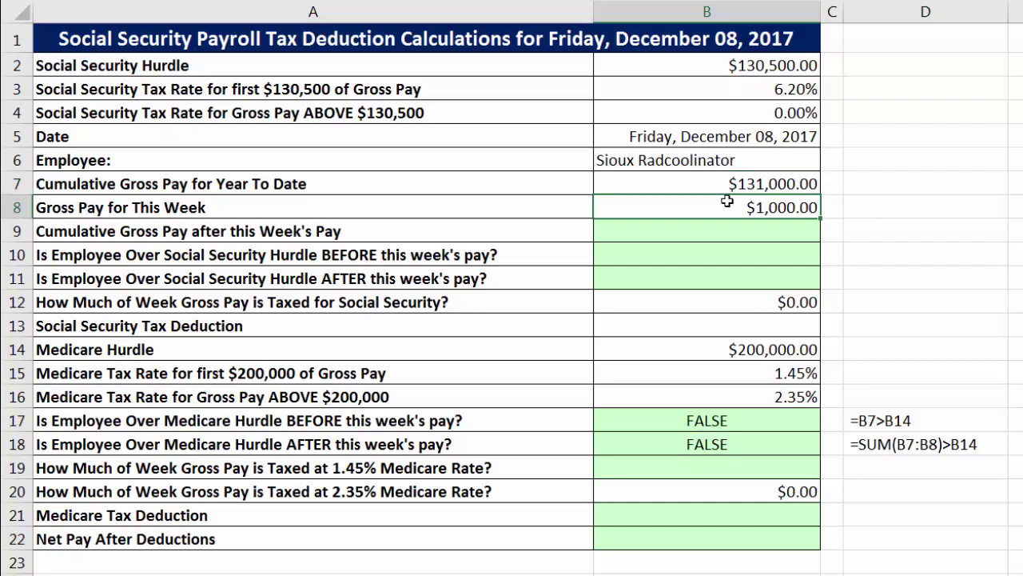
- Enter =B7>B2 in B10 to test whether the employee is over the Social Security hurdle before this week's pay
click(676, 253)
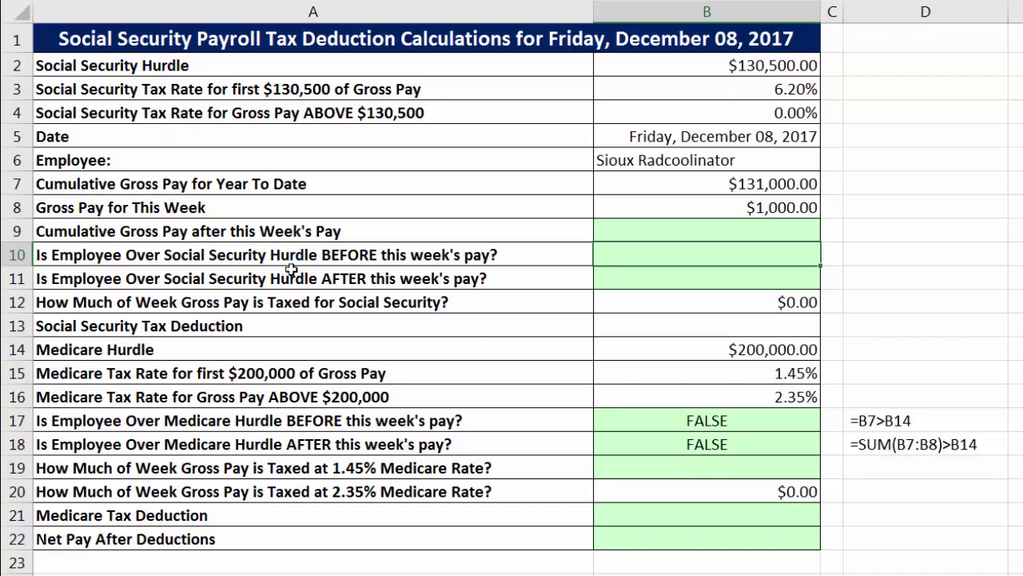
text(=)
click(754, 189)
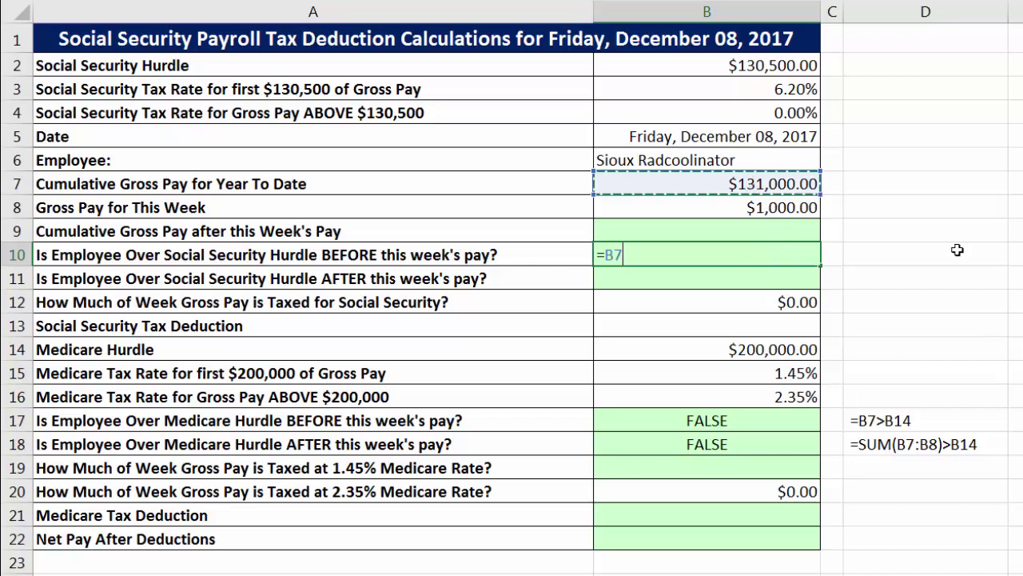
text(>)
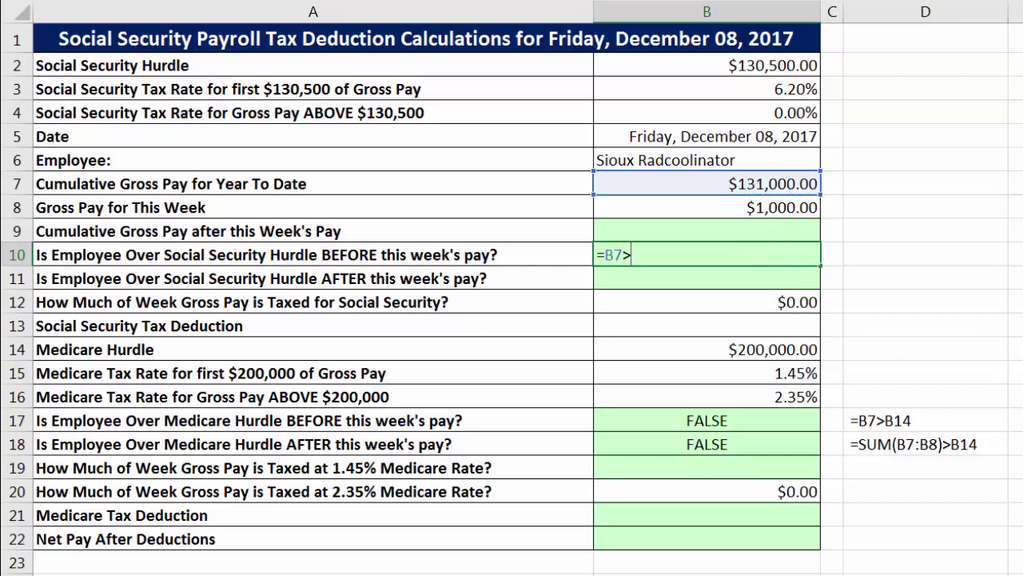
click(789, 67)
key(Return)
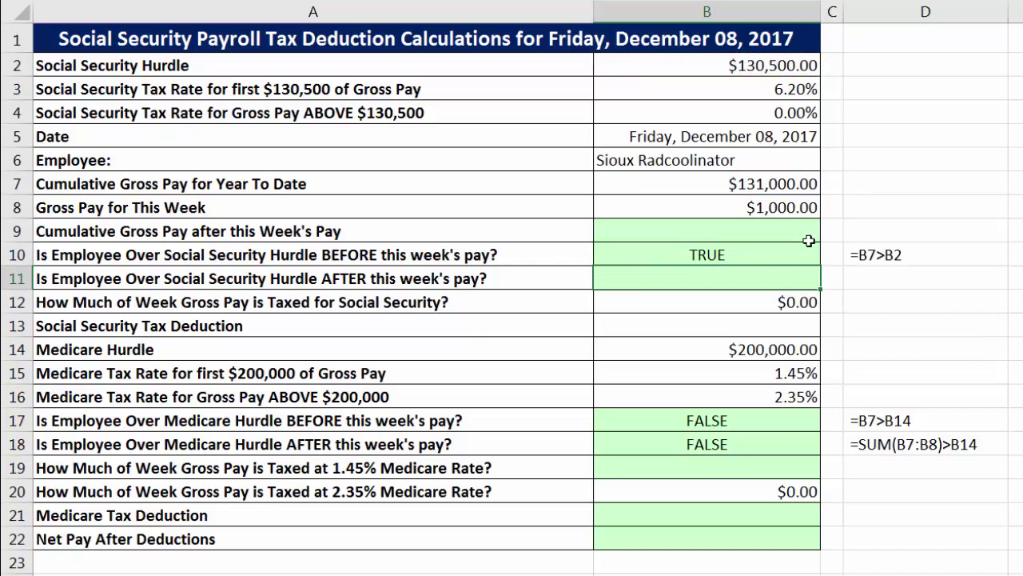
- Set the Social Security tax deduction in B13 to 0
click(798, 252)
click(760, 284)
click(667, 308)
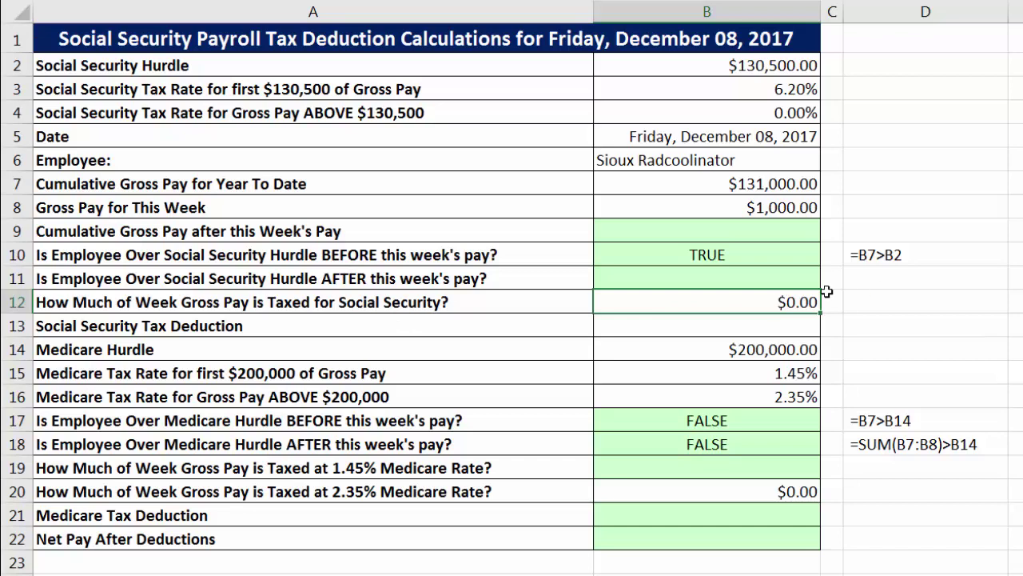
click(788, 321)
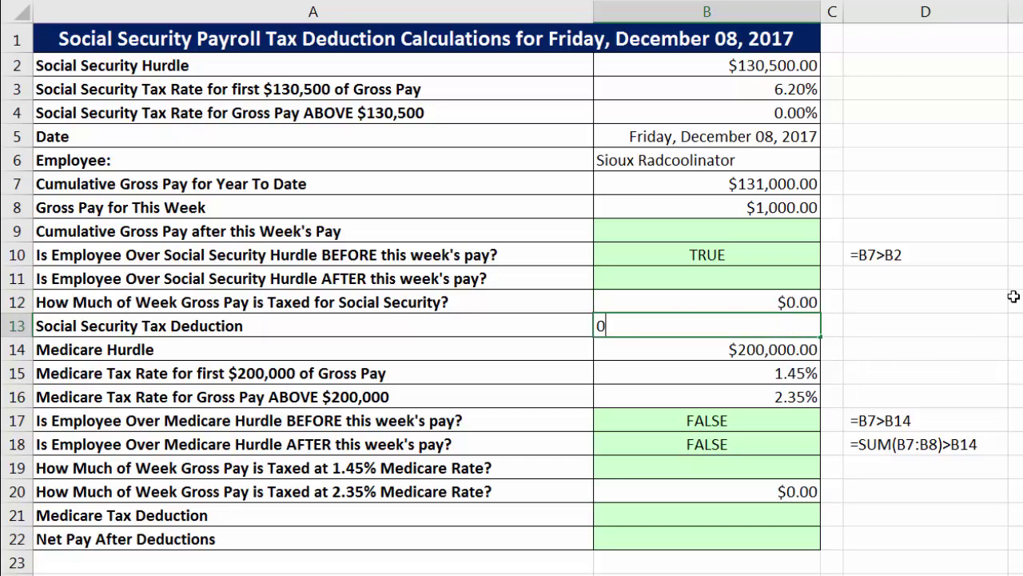
key(ctrl+Return)
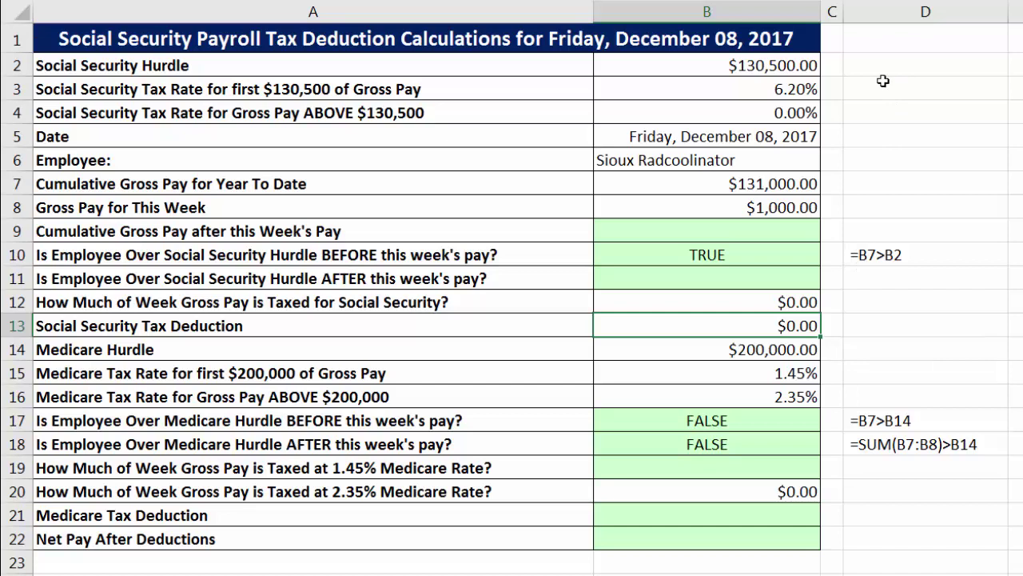
click(773, 115)
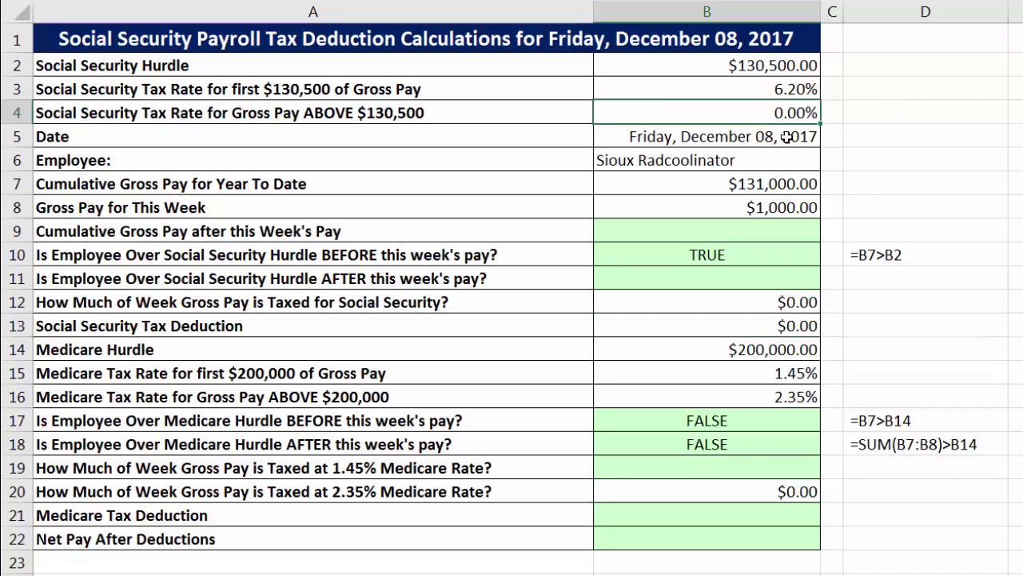
drag(799, 303, 804, 323)
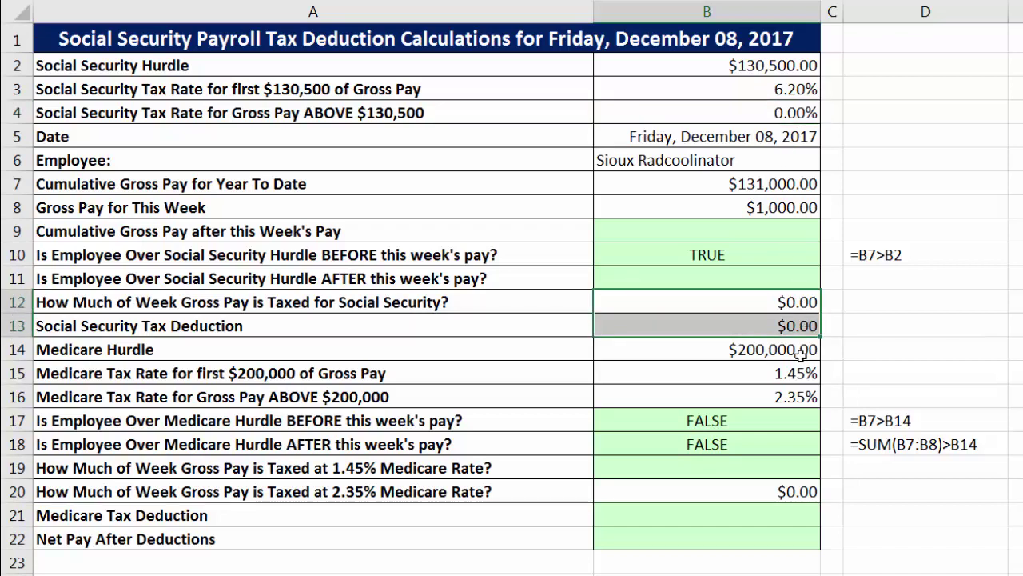
click(798, 351)
click(696, 154)
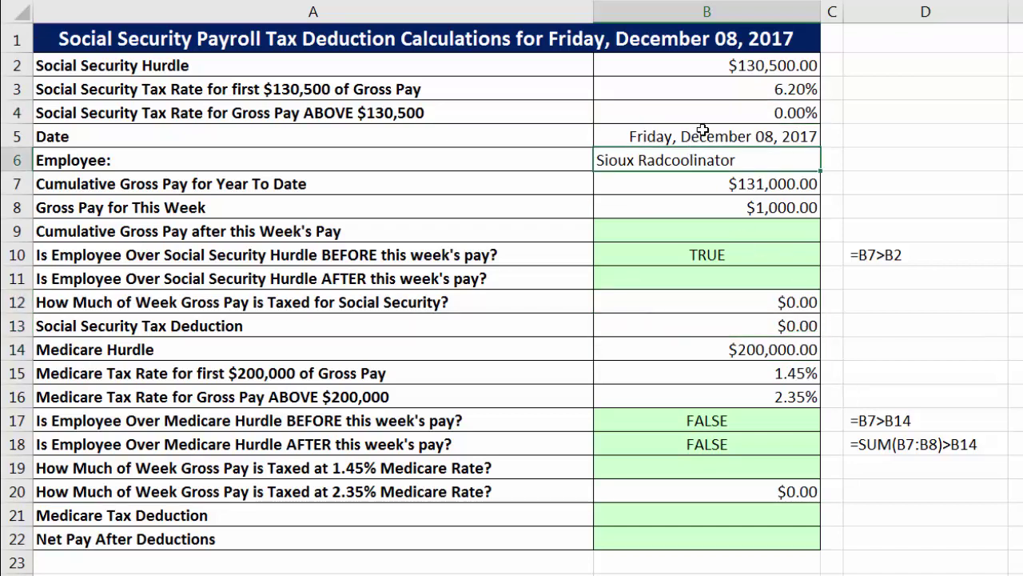
click(743, 353)
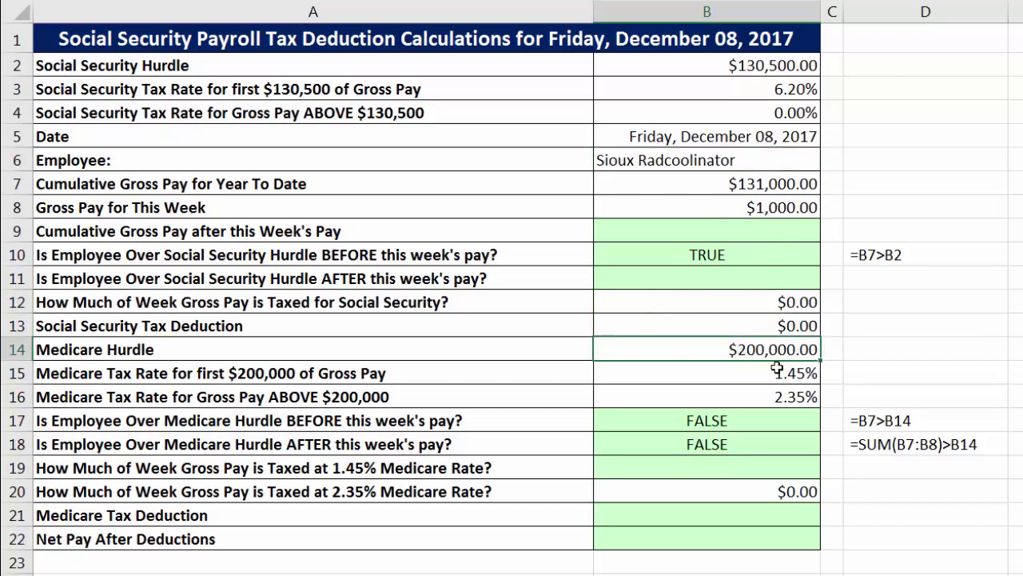
- Calculate the cumulative gross pay after this week's pay in B9 with =SUM(B7:B8)
click(812, 232)
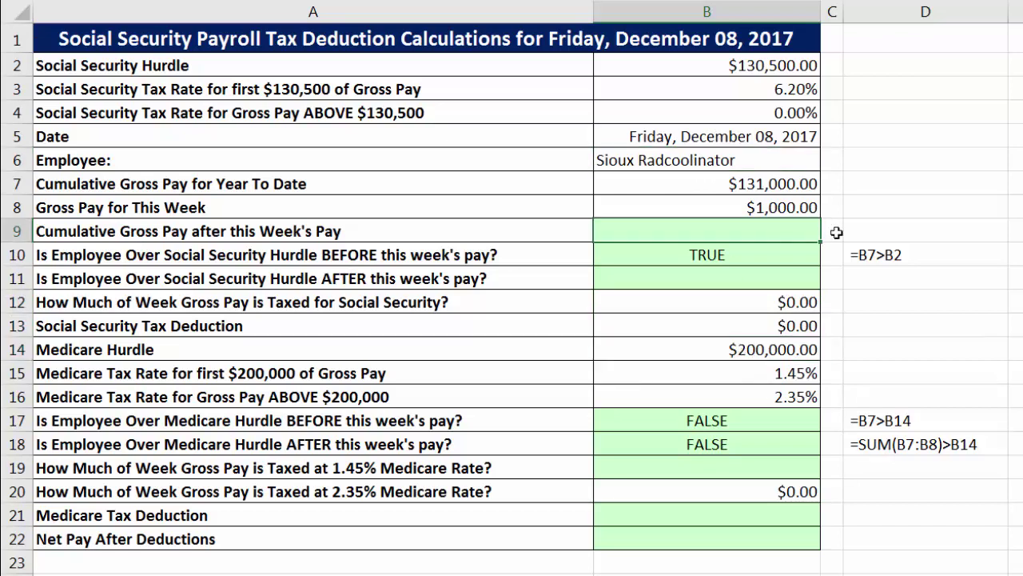
key(alt+equal)
key(Return)
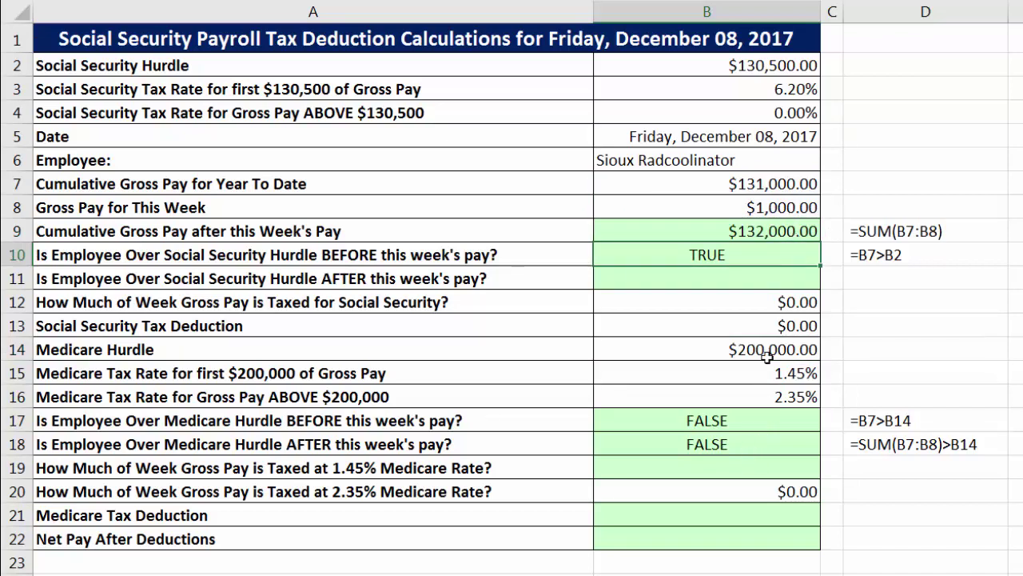
- Set the gross pay taxed at the 1.45% Medicare rate in B19 of the SS(3) sheet with =B8
click(763, 475)
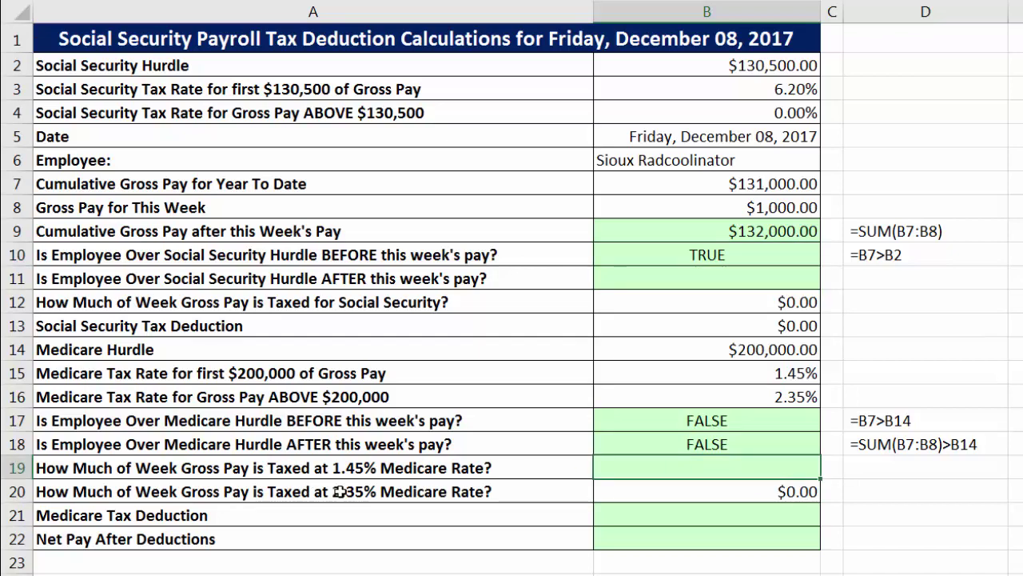
text(=)
click(797, 212)
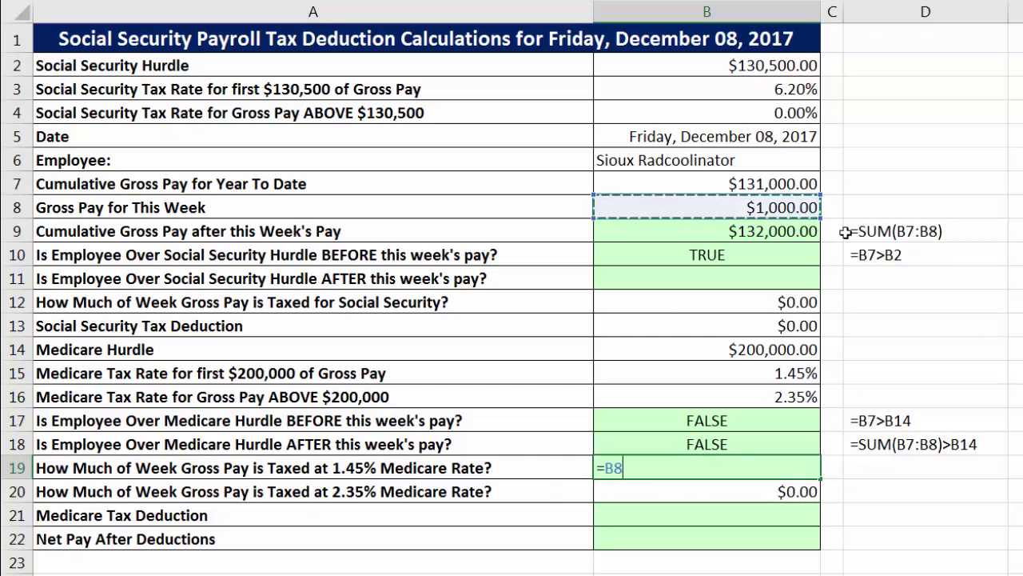
key(Return)
- Calculate the Medicare tax deduction in B21 of the SS(3) sheet with =ROUND(B19*B15,2)
key(Return)
text(=round)
key(Tab)
key(Up)
key(Up)
text(*)
key(Up)
key(Up)
key(Up)
key(Up)
key(Up)
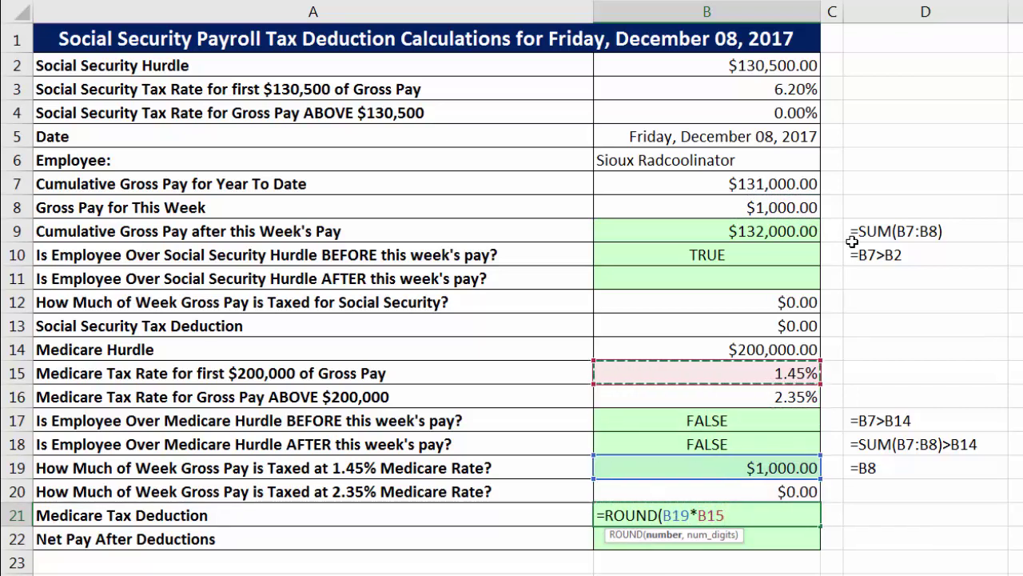
text(,2))
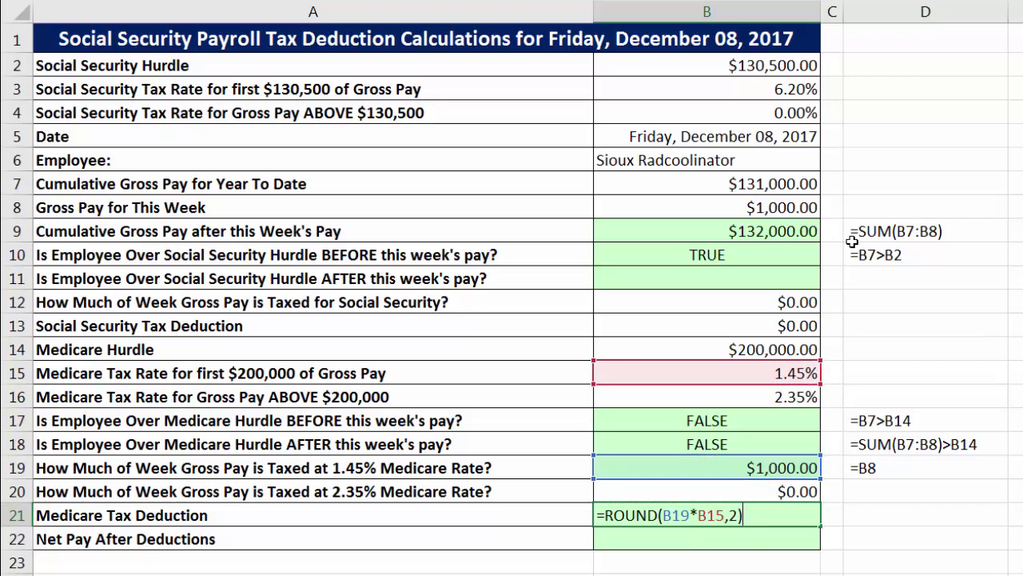
key(Return)
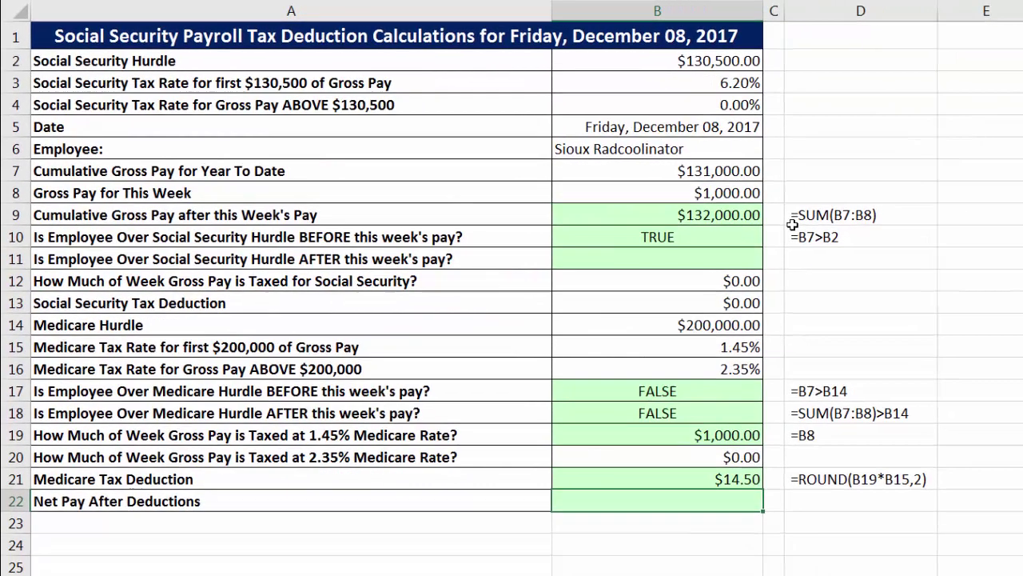
- Calculate the net pay after deductions in B22 of the SS(3) sheet with =B8-B21
text(=)
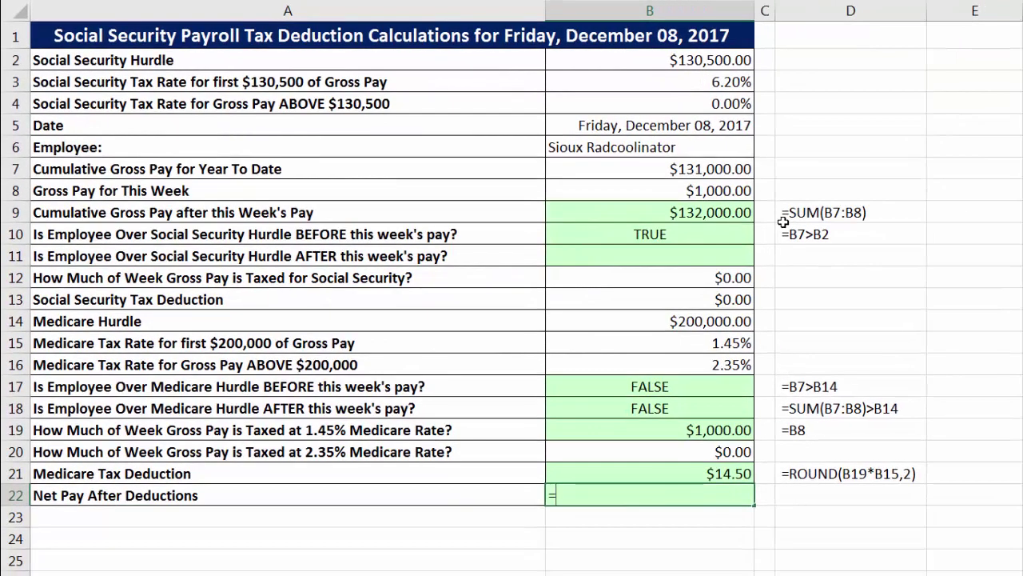
click(722, 196)
text(-)
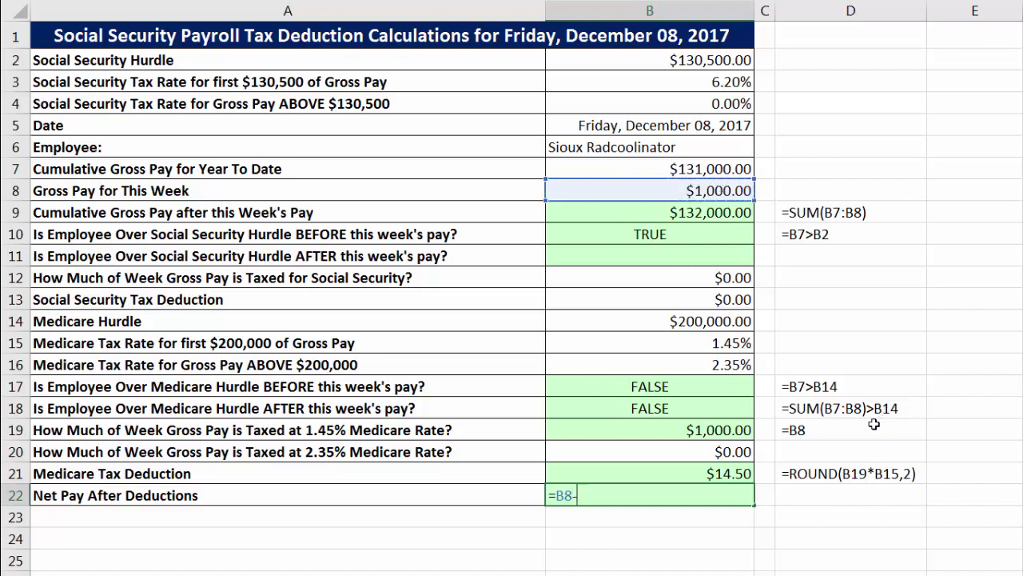
click(643, 475)
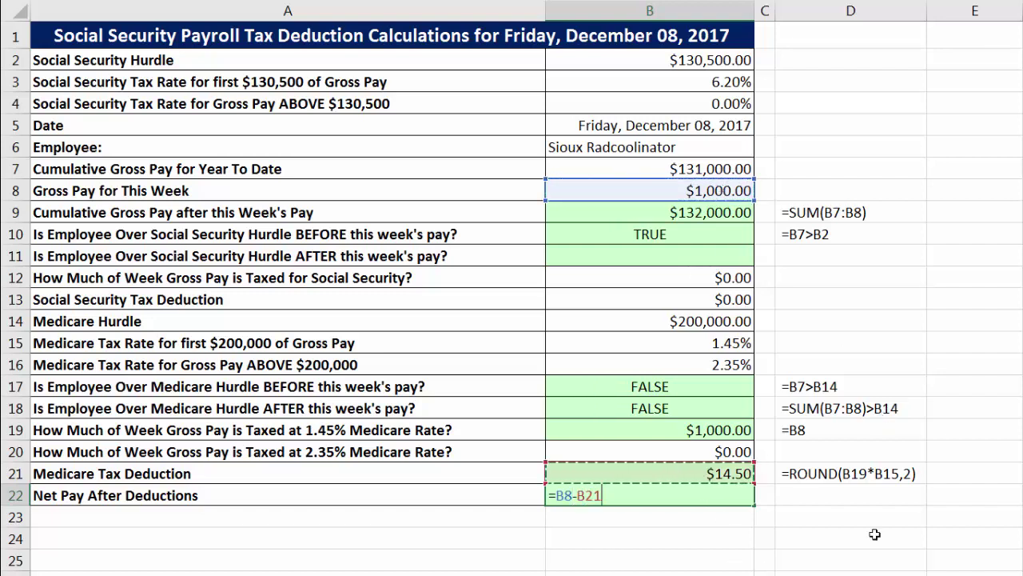
key(Return)
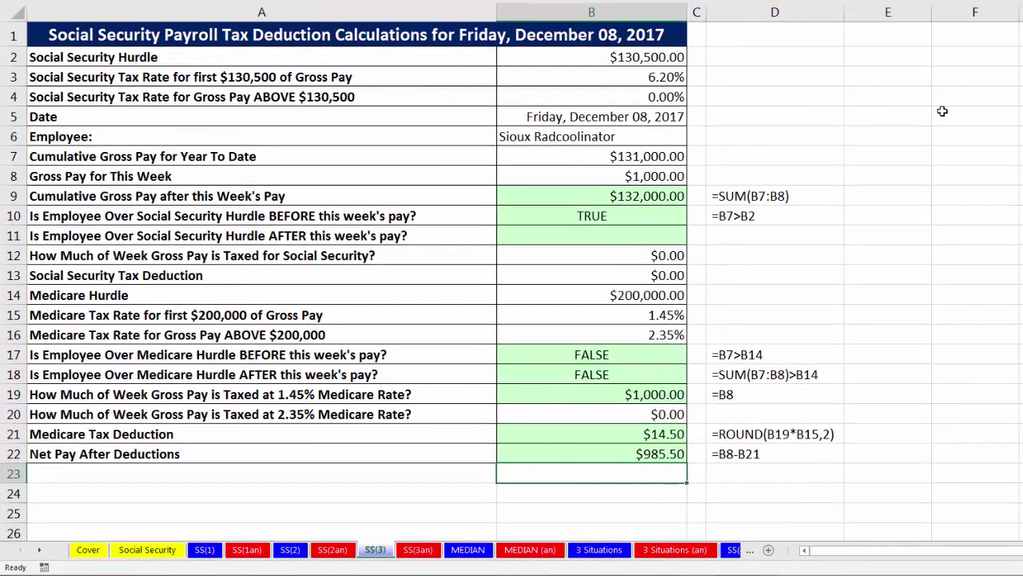
- Compare how much of the week's gross pay is taxed for Social Security in B12 across the SS(1), SS(2) and SS(3) sheets
click(210, 550)
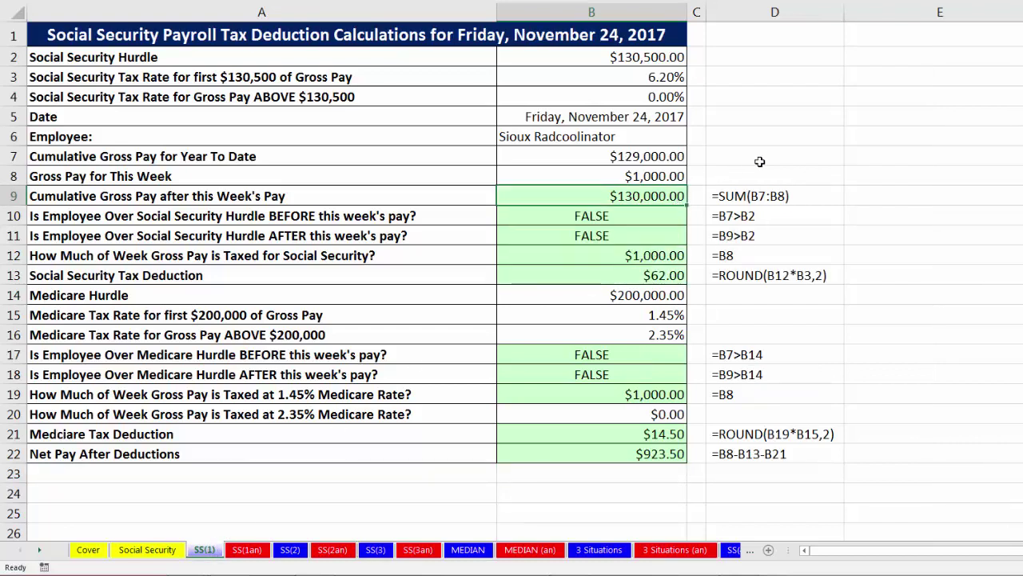
click(666, 257)
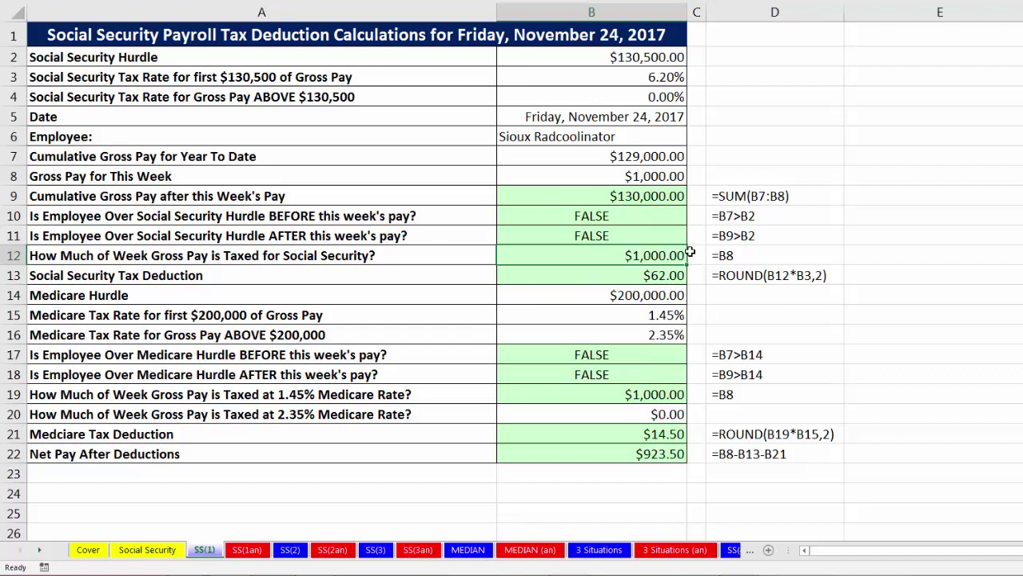
click(290, 550)
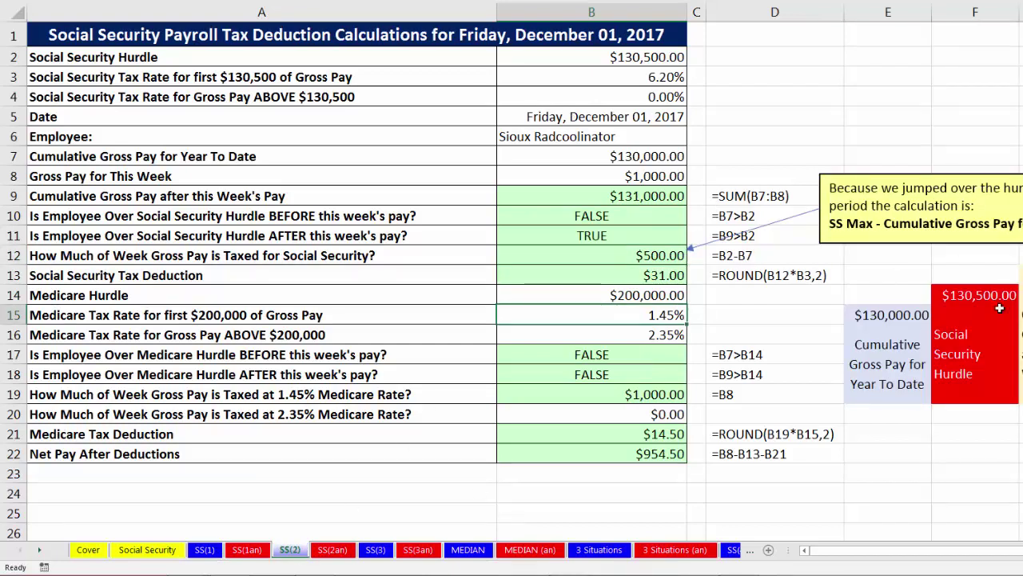
click(656, 258)
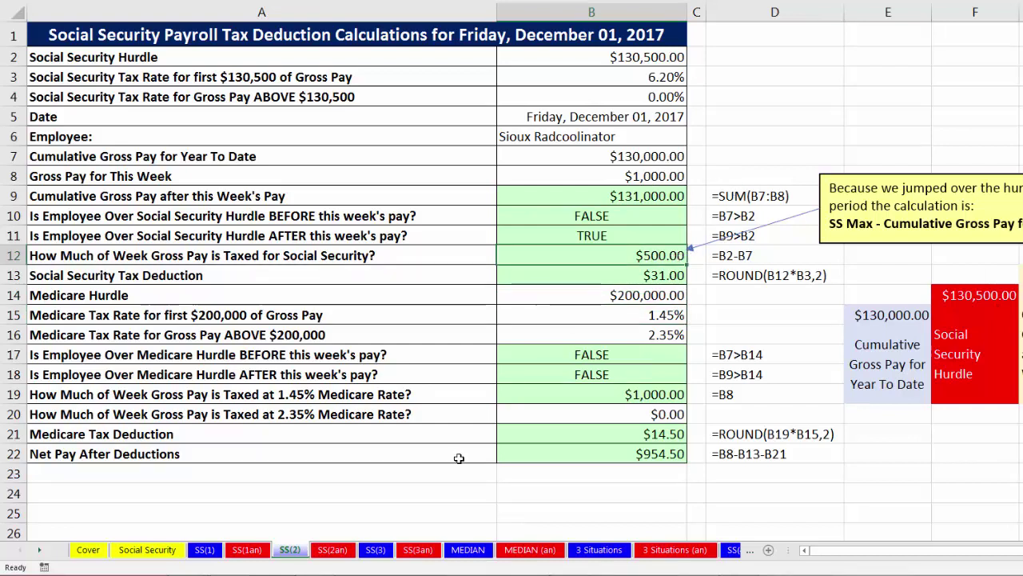
click(375, 550)
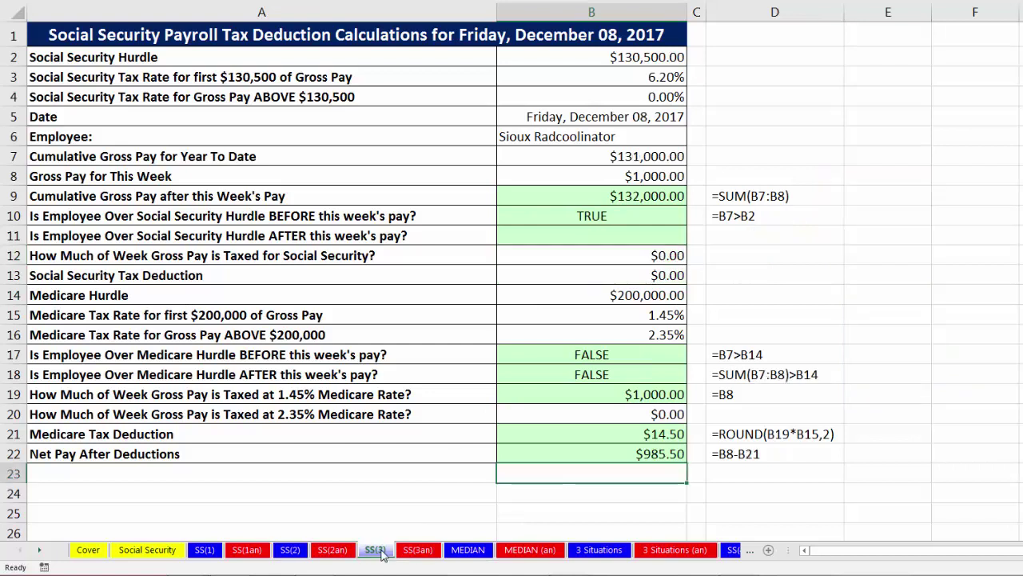
click(646, 157)
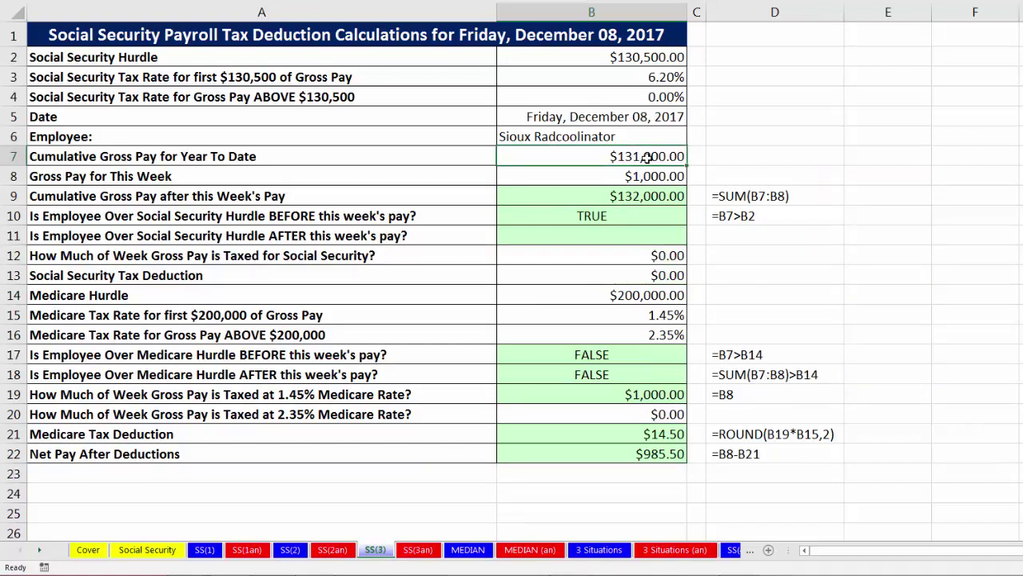
click(657, 177)
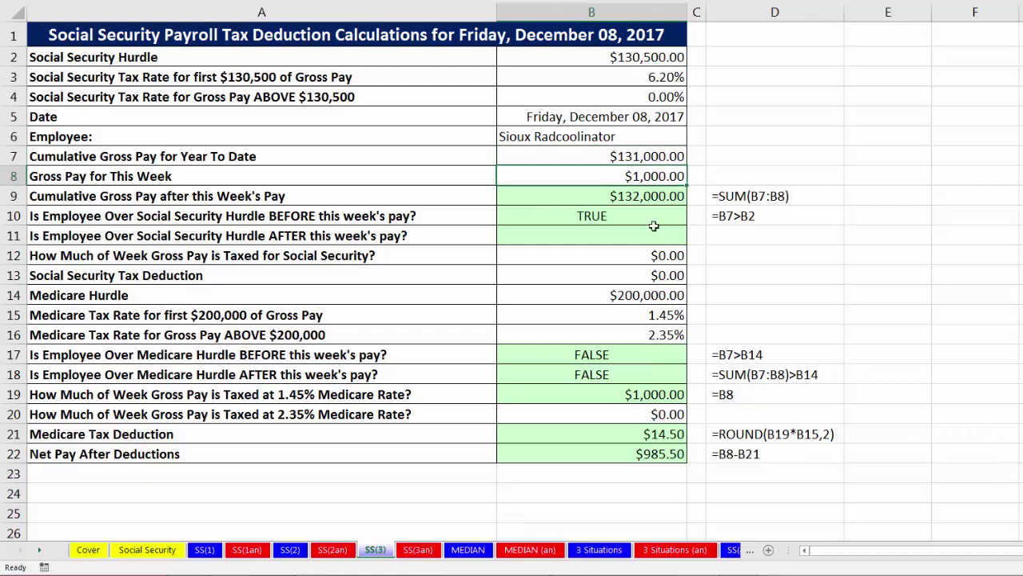
click(659, 256)
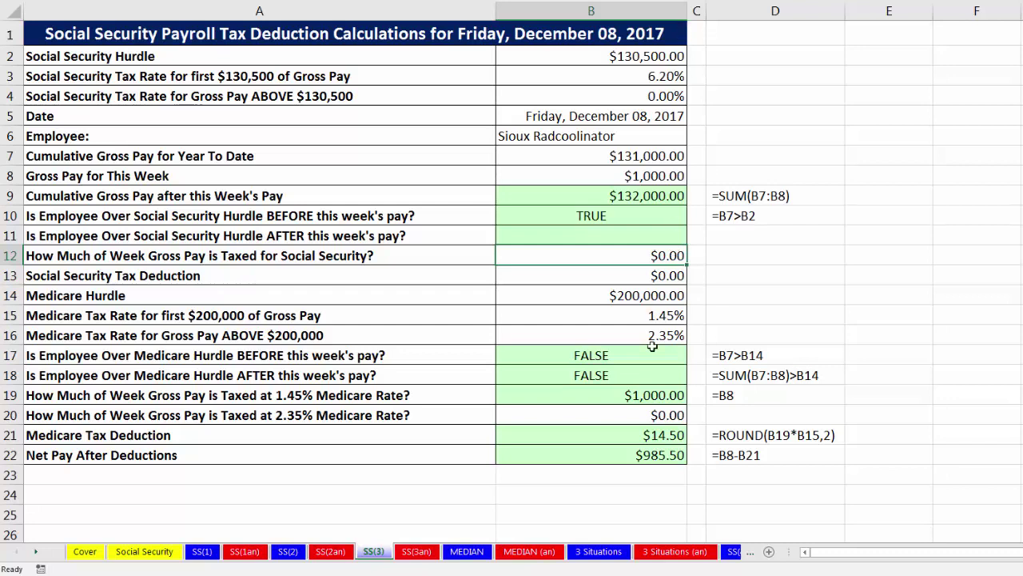
- Open the 3 Situations sheet and set the Situation #1 taxable earnings in B11 with =B8
click(600, 552)
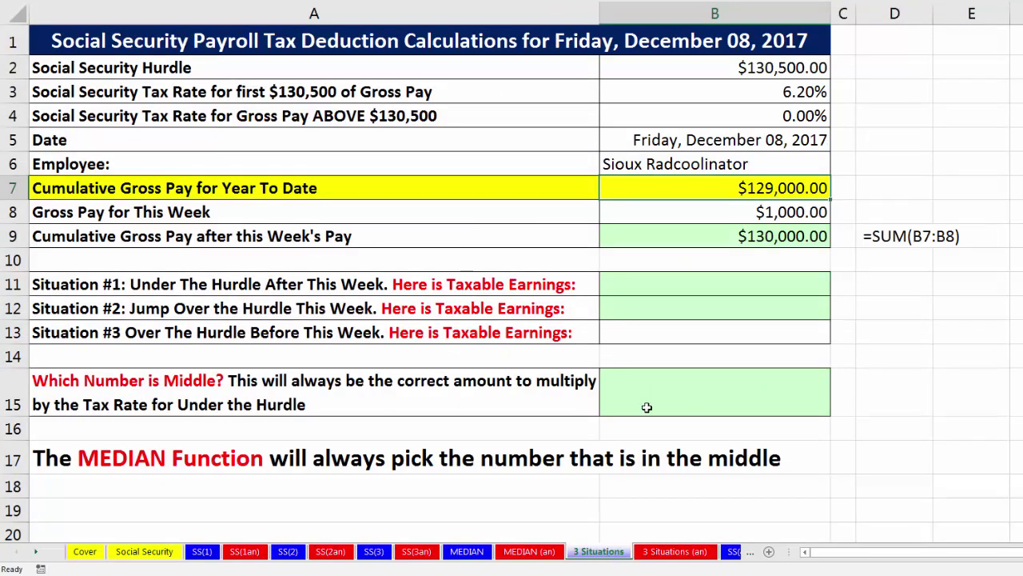
click(681, 285)
click(684, 309)
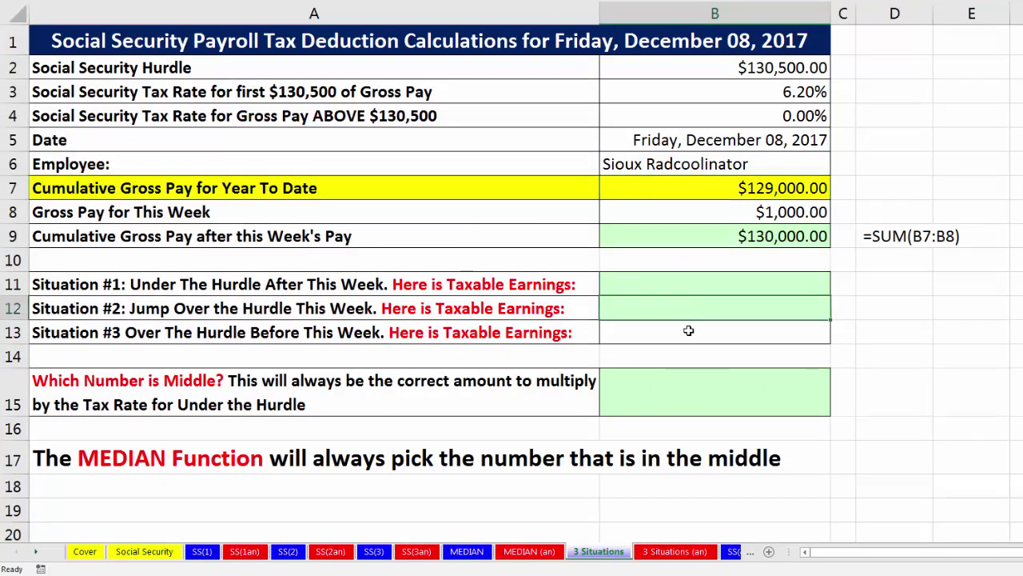
click(689, 331)
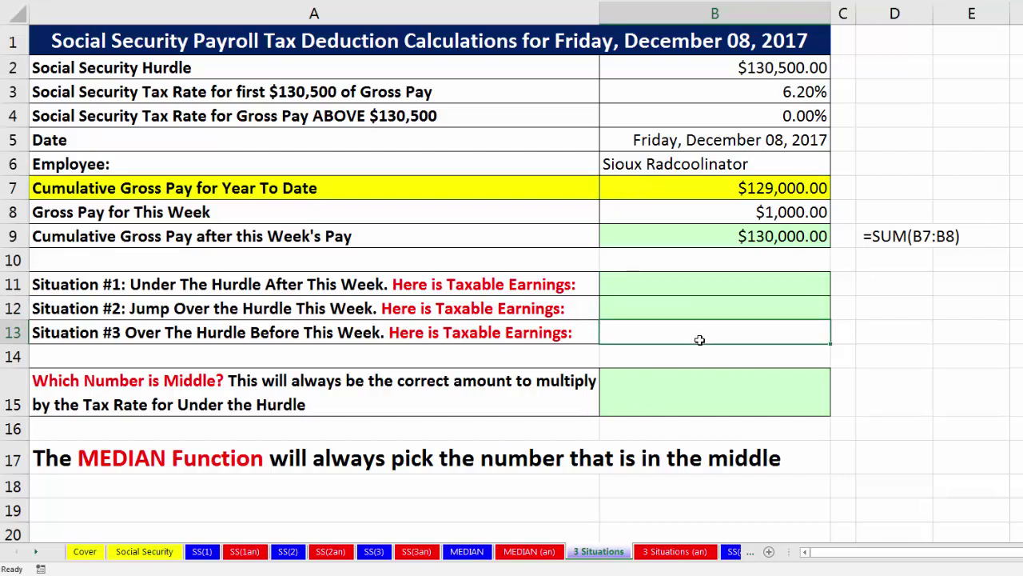
click(708, 194)
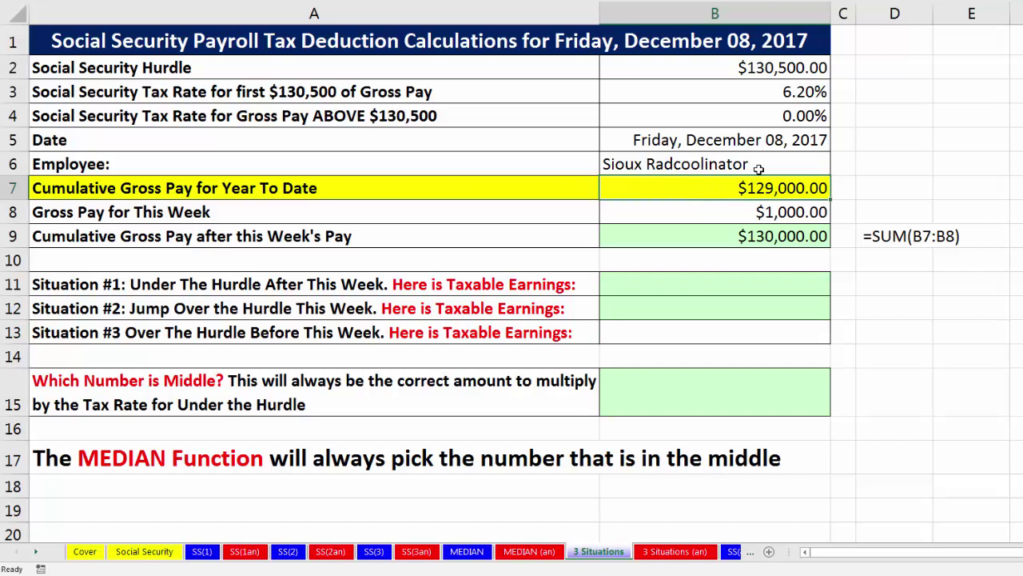
key(Down)
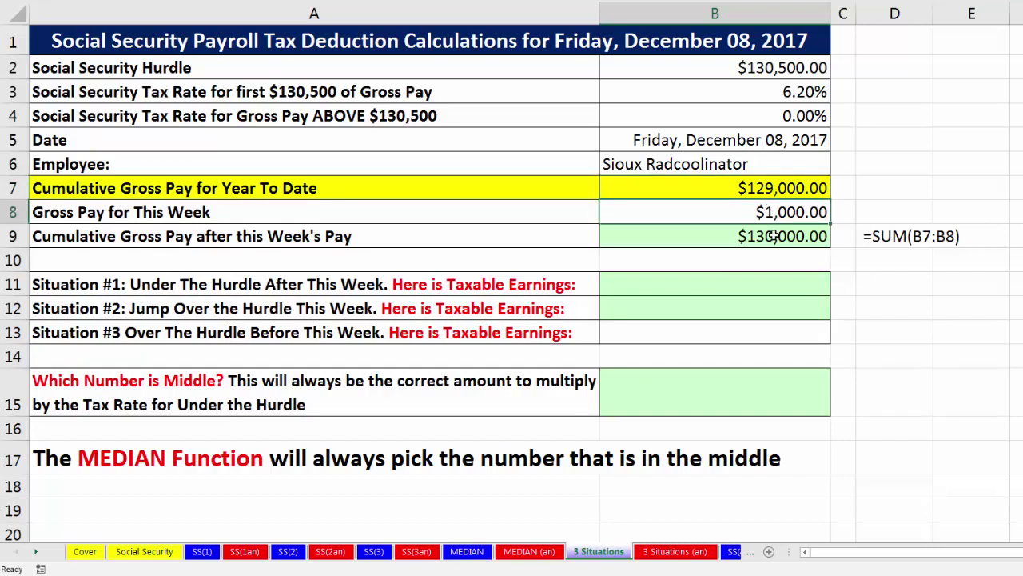
click(774, 236)
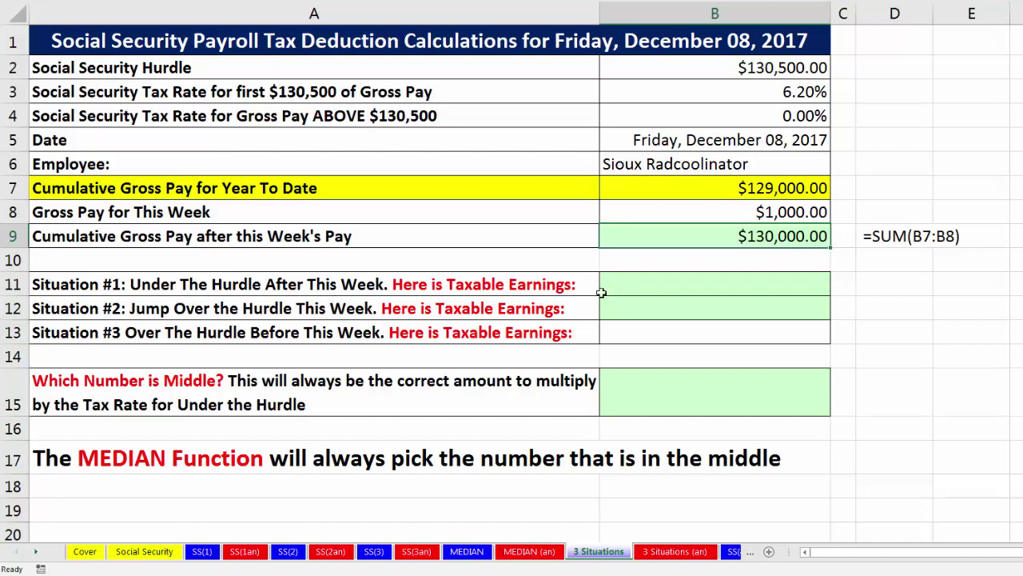
click(648, 284)
text(=)
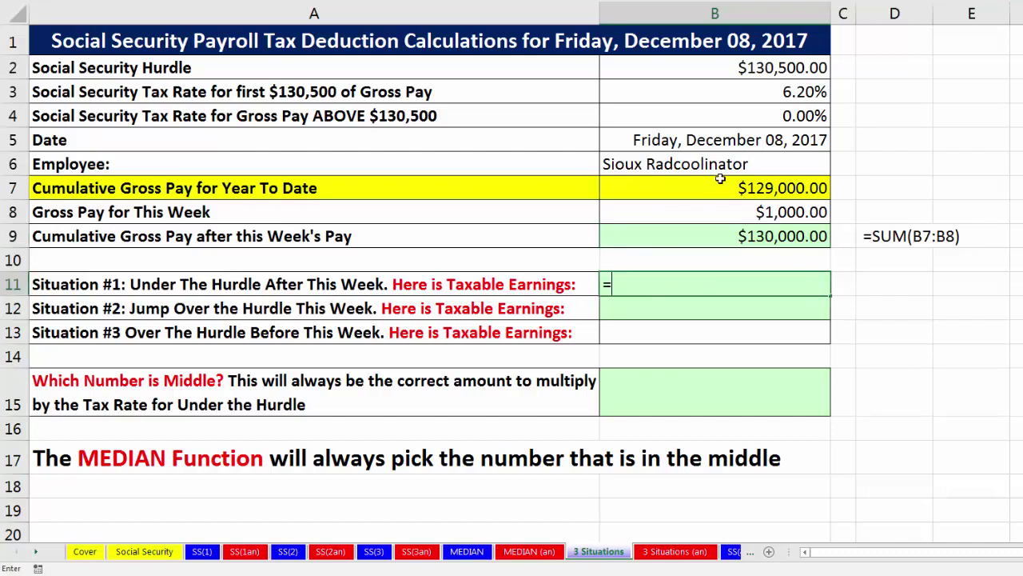
click(746, 211)
key(Return)
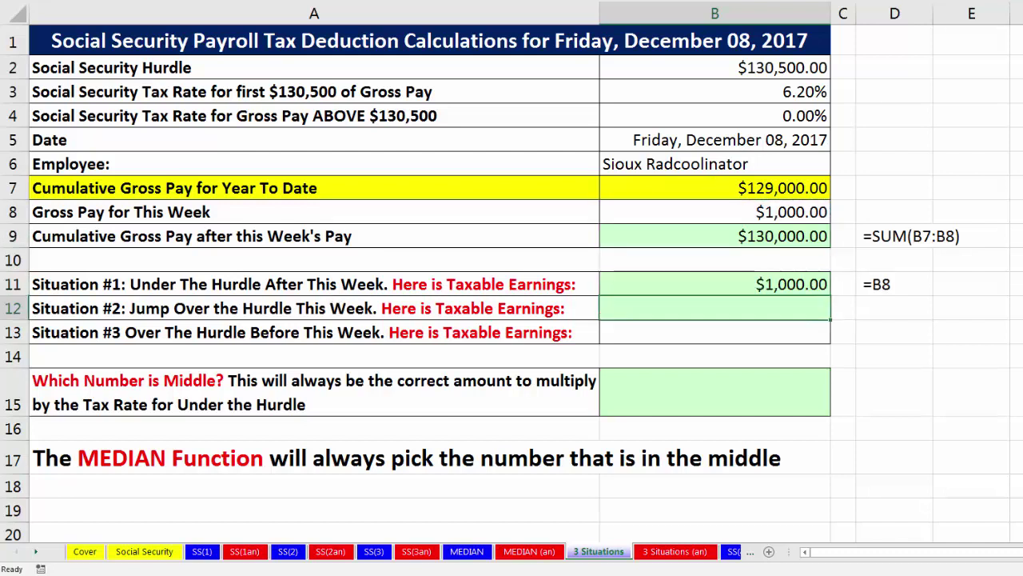
- Set the cumulative gross pay for year to date in B7 to 130000 and calculate the Situation #2 taxable earnings in B12 with =B2-B7
click(811, 190)
text(130000)
key(Return)
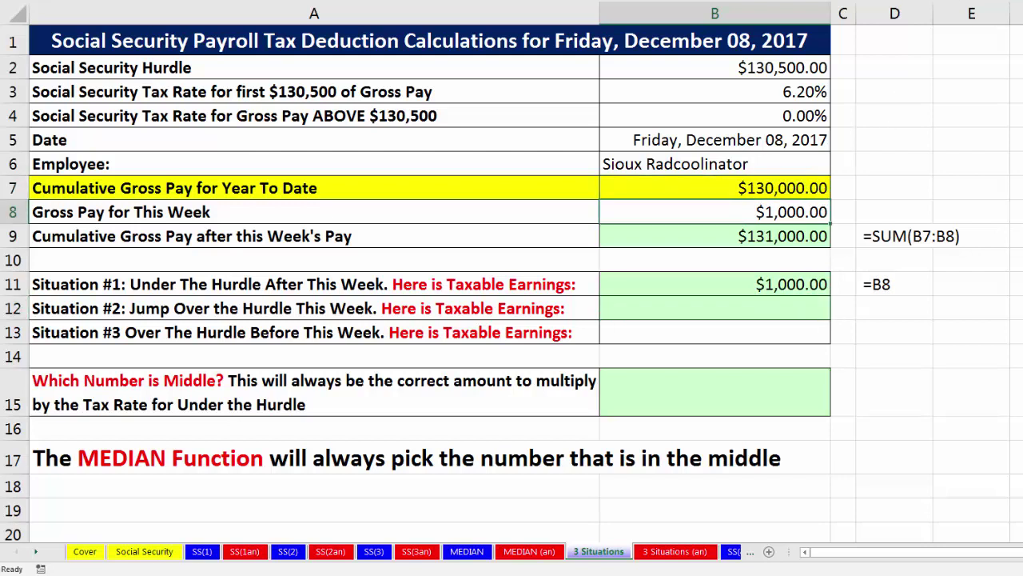
click(790, 241)
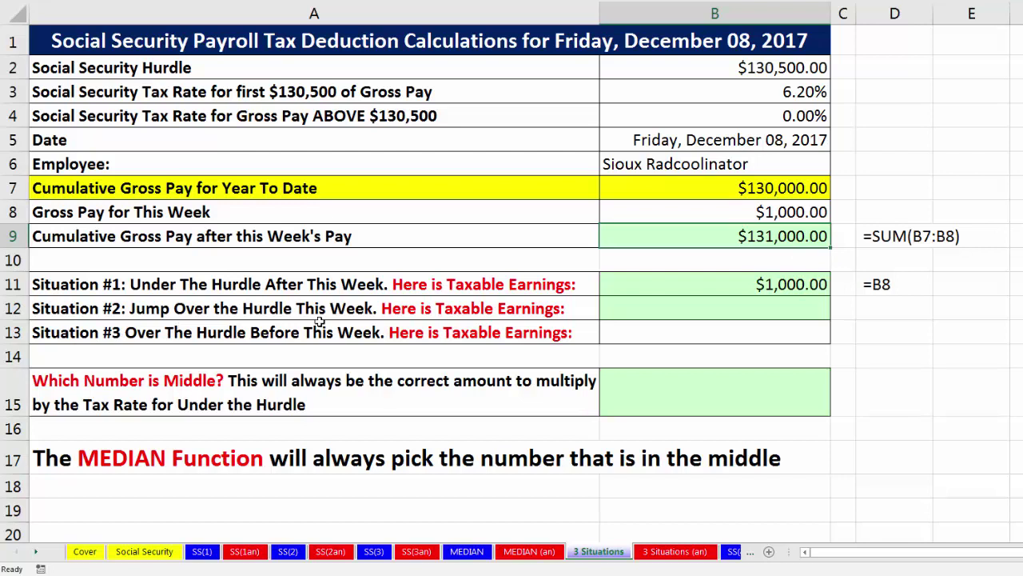
click(756, 308)
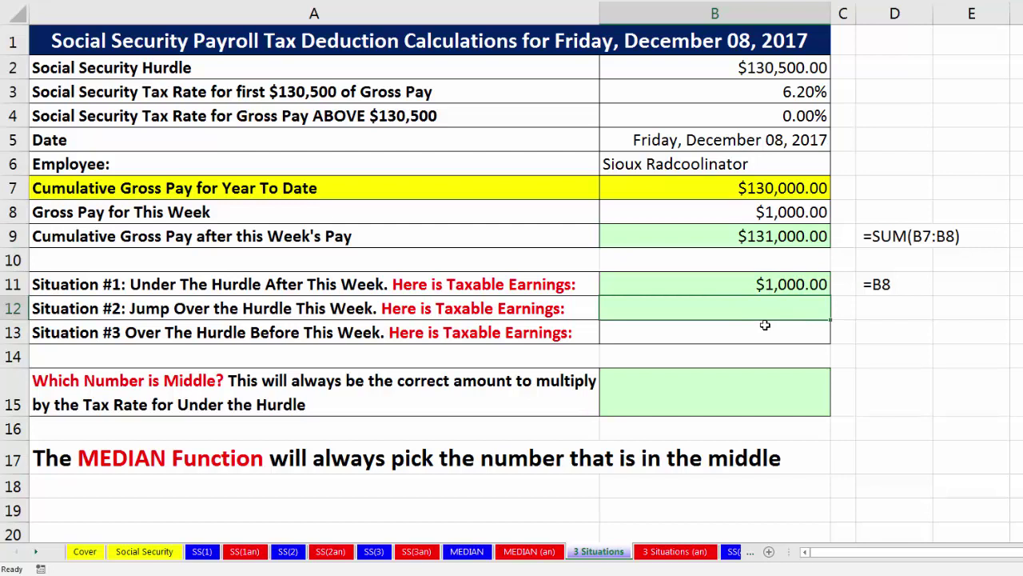
text(=)
click(789, 69)
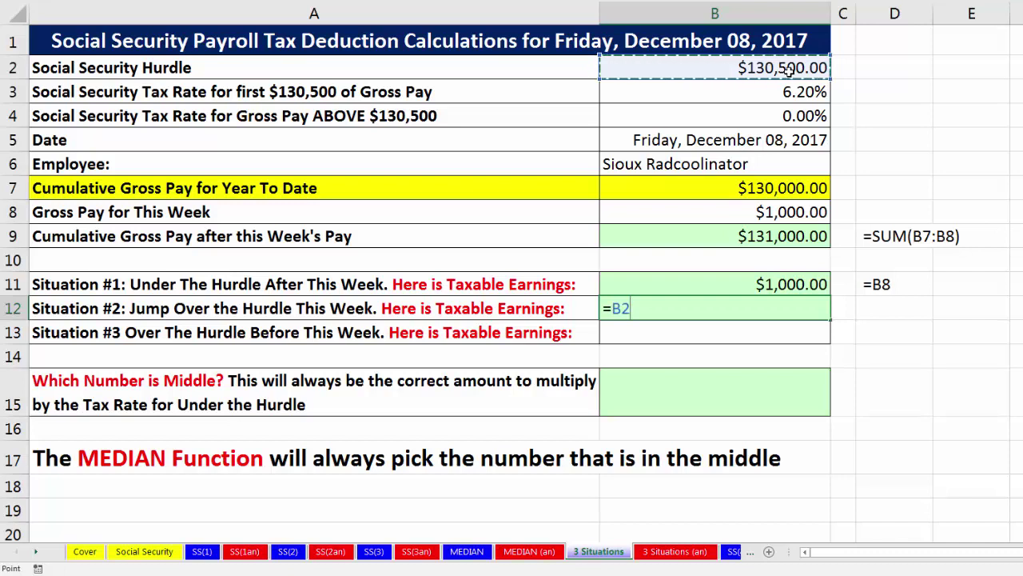
text(-)
click(797, 187)
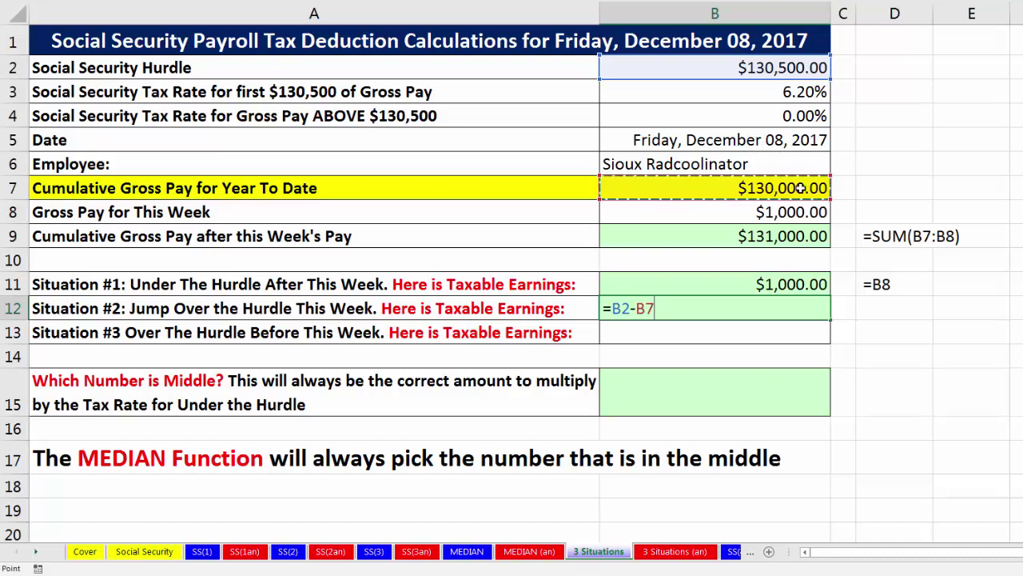
key(Return)
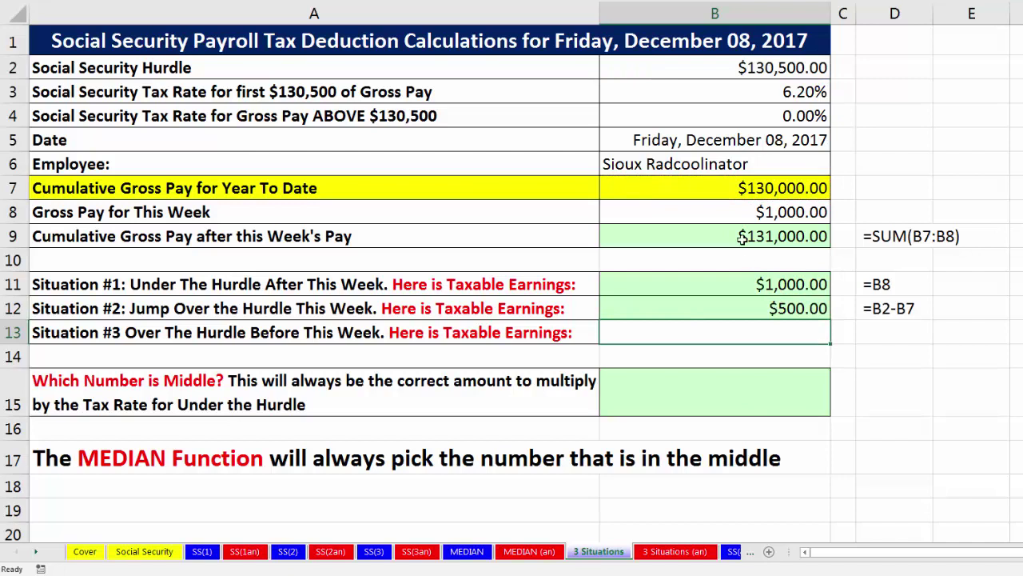
- Set the cumulative gross pay for year to date in B7 to 131000 and enter 0 as the Situation #3 taxable earnings in B13
click(730, 195)
text(131000)
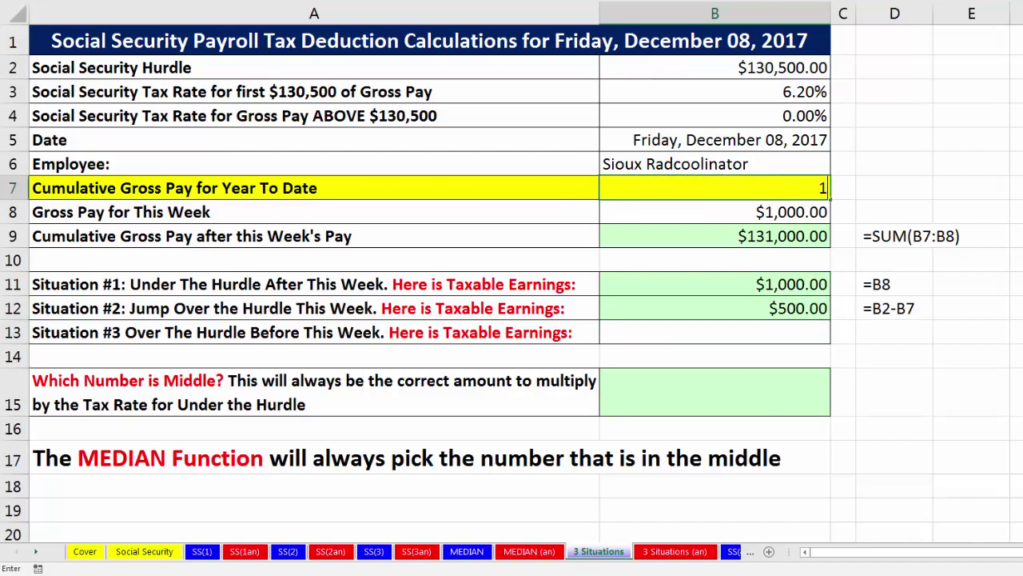
key(Return)
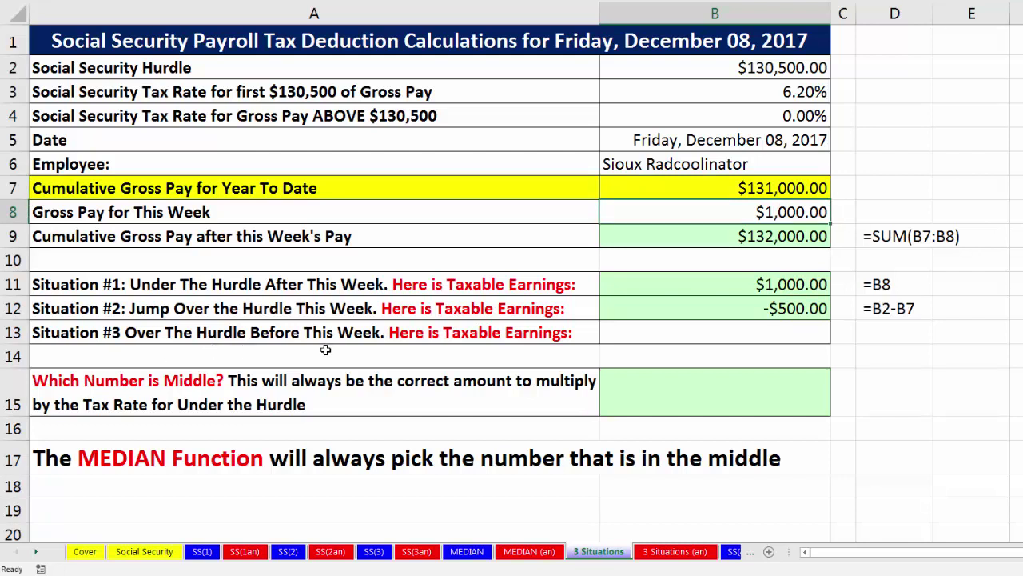
click(746, 335)
text(0)
key(Return)
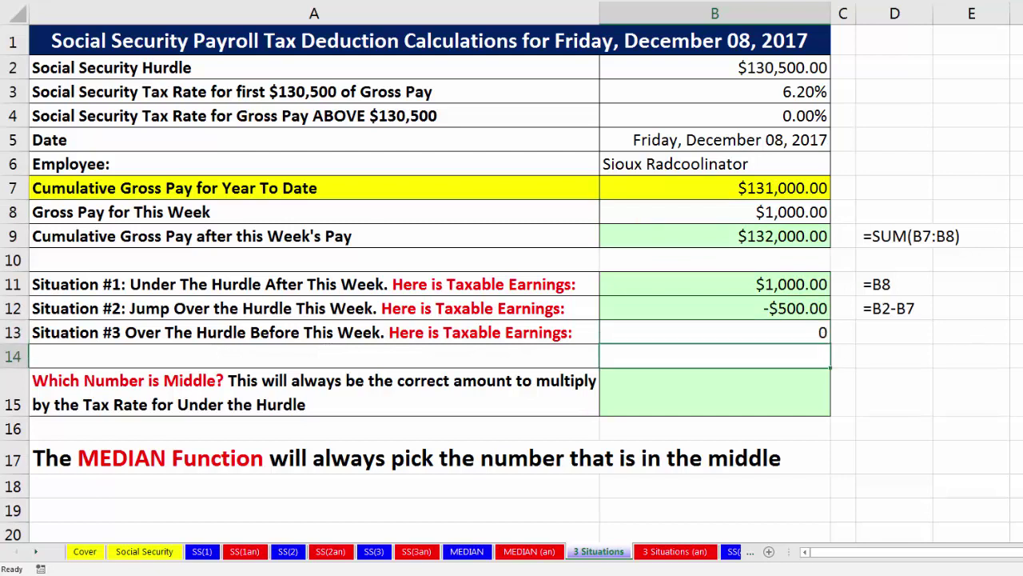
- Review the taxable earnings of the three situations and set the cumulative gross pay for year to date in B7 to 129000
click(912, 284)
click(913, 309)
click(902, 332)
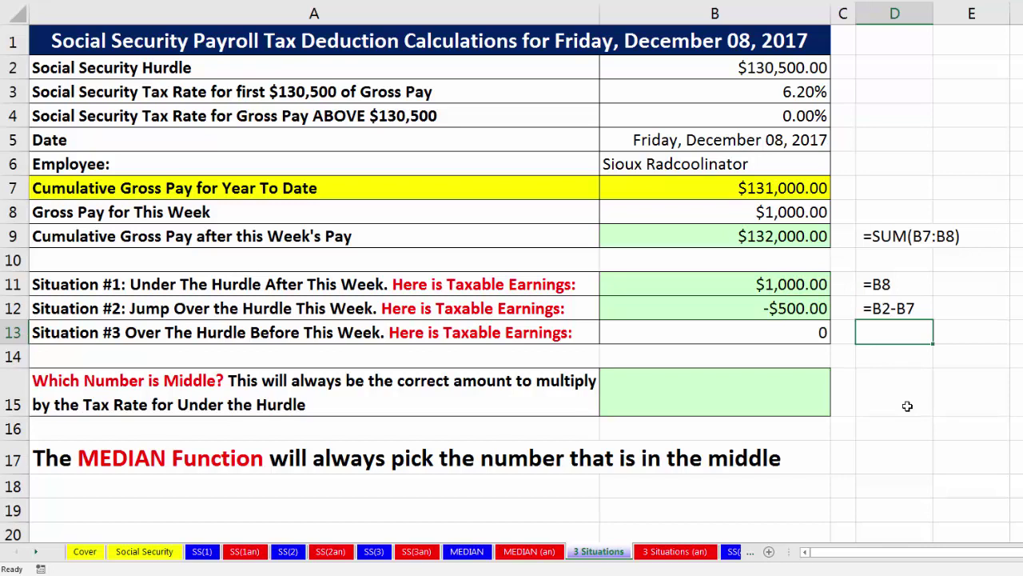
drag(773, 287, 772, 336)
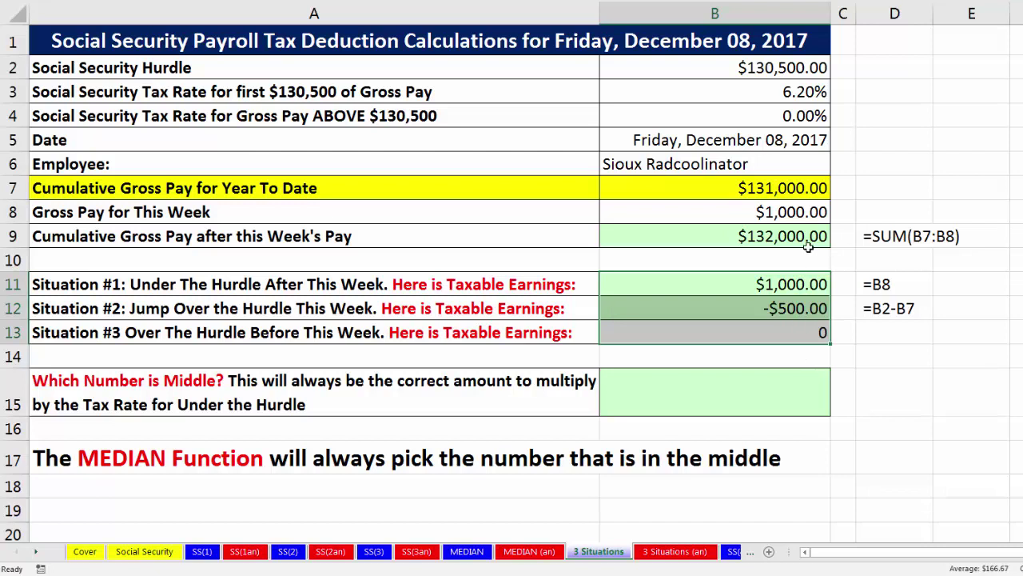
click(741, 191)
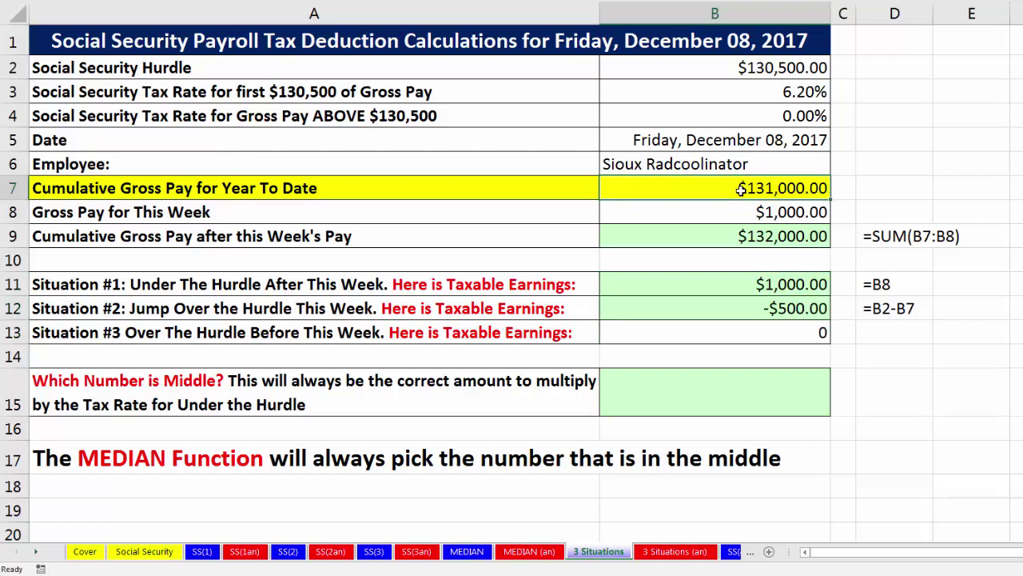
text(129000)
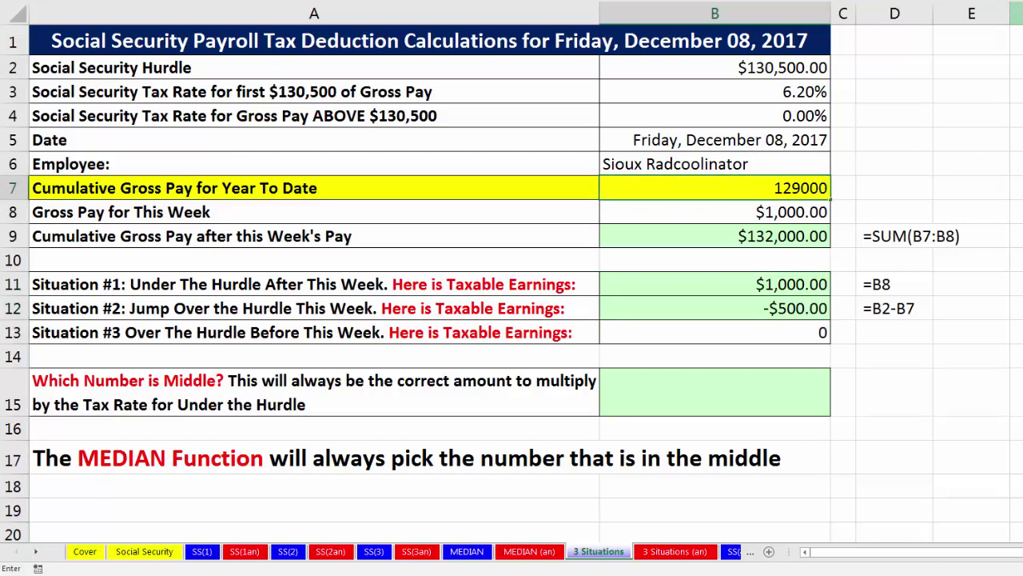
key(Return)
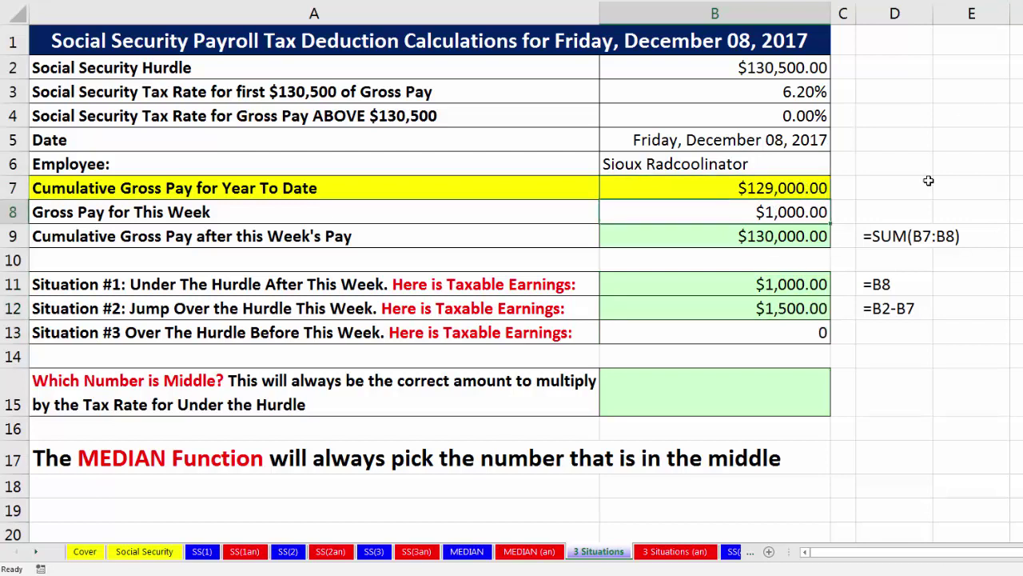
click(812, 282)
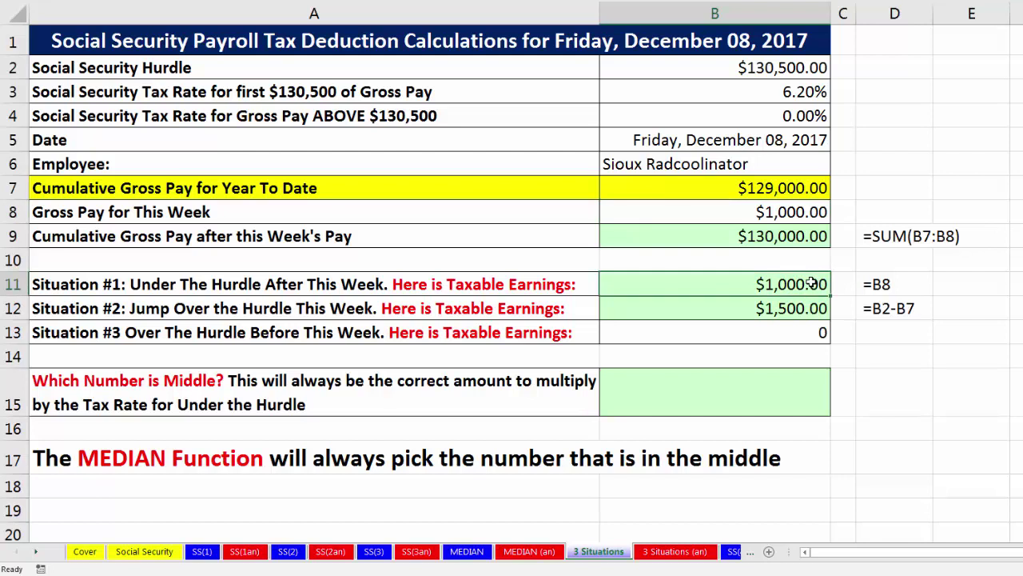
- Compare the three situations' taxable earnings in B11:B13 and set the cumulative gross pay for year to date in B7 to 130000
drag(664, 310, 675, 337)
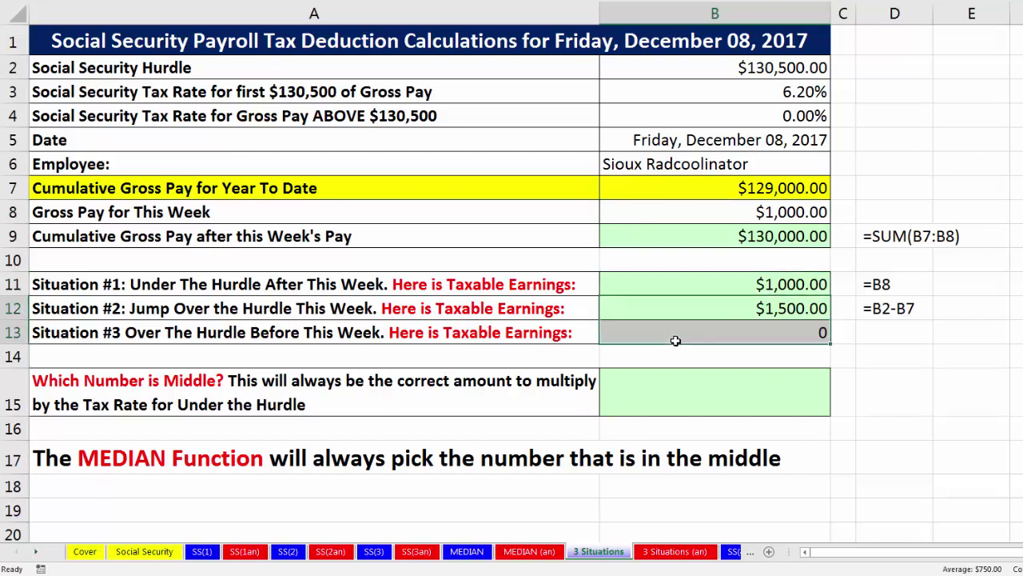
drag(780, 289, 786, 329)
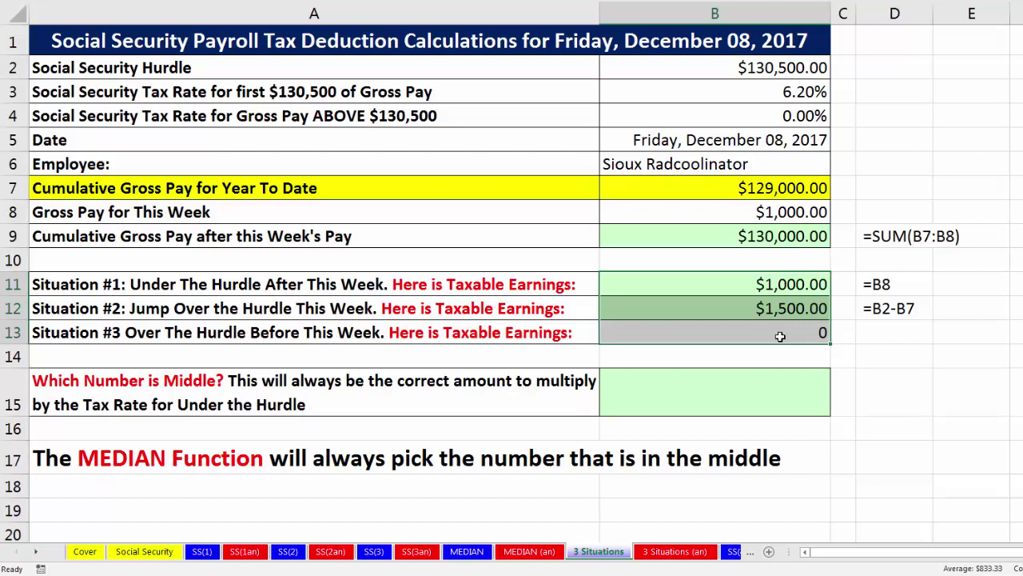
click(780, 336)
click(746, 285)
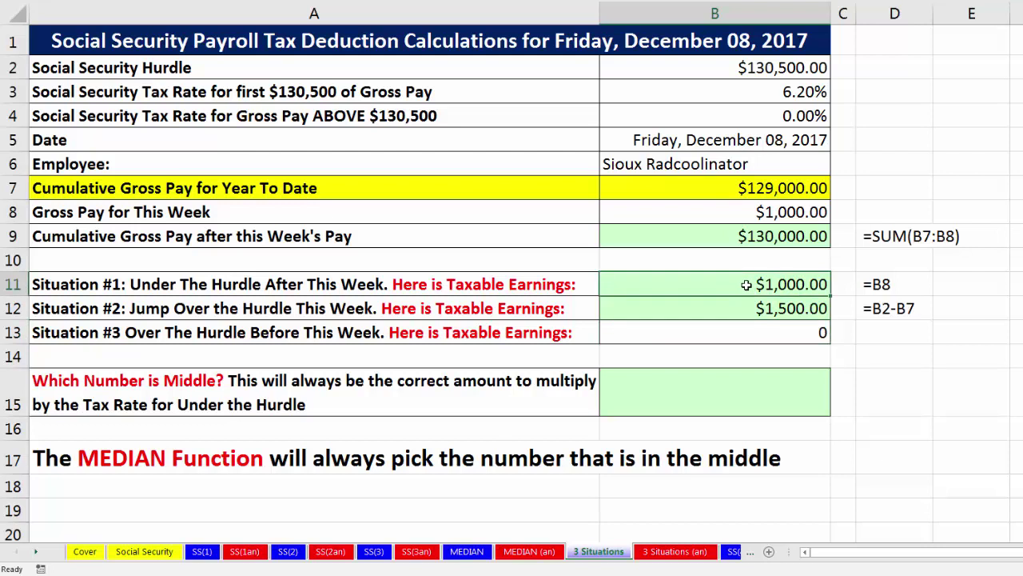
click(755, 311)
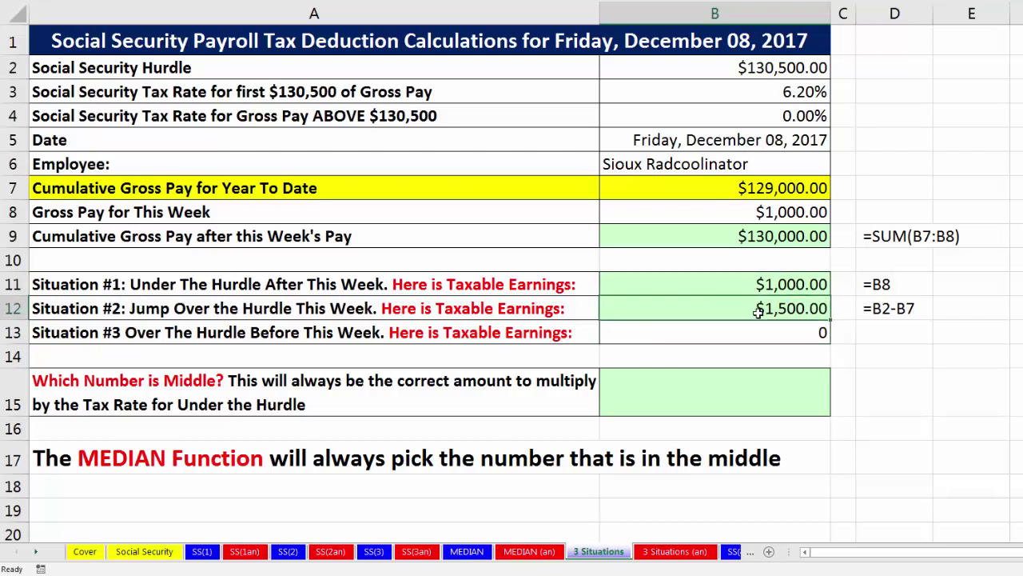
click(768, 288)
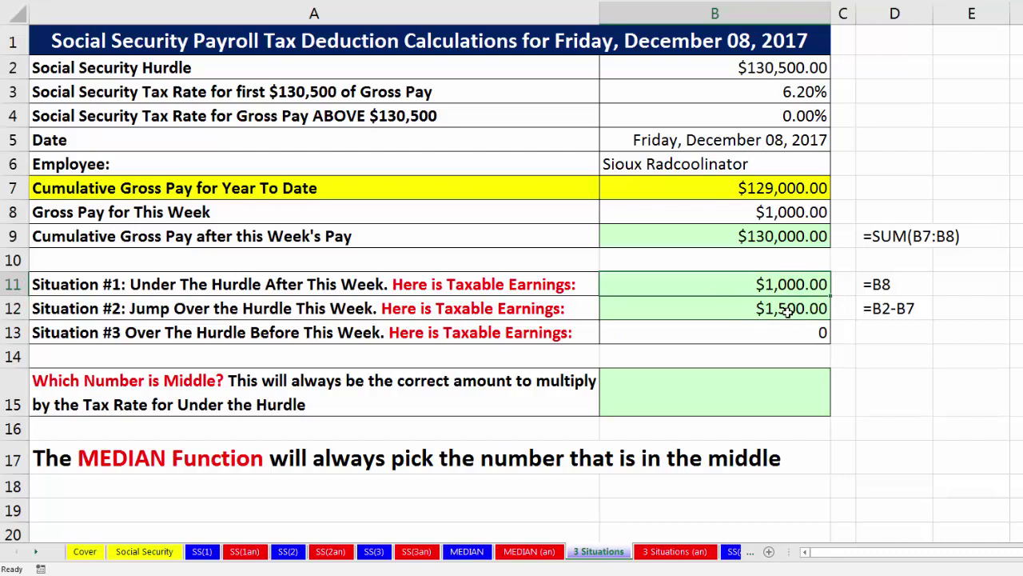
click(755, 197)
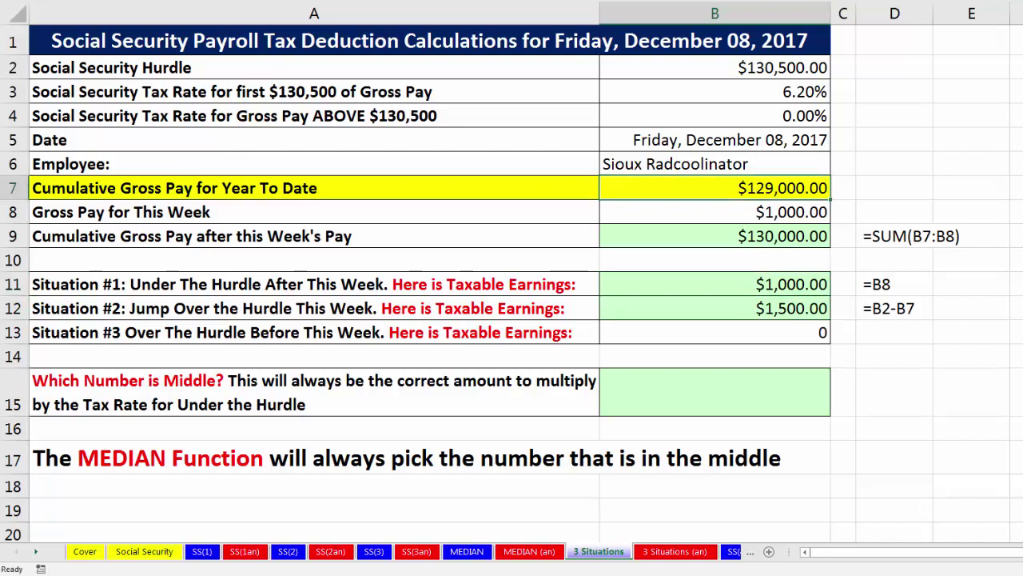
text(130000)
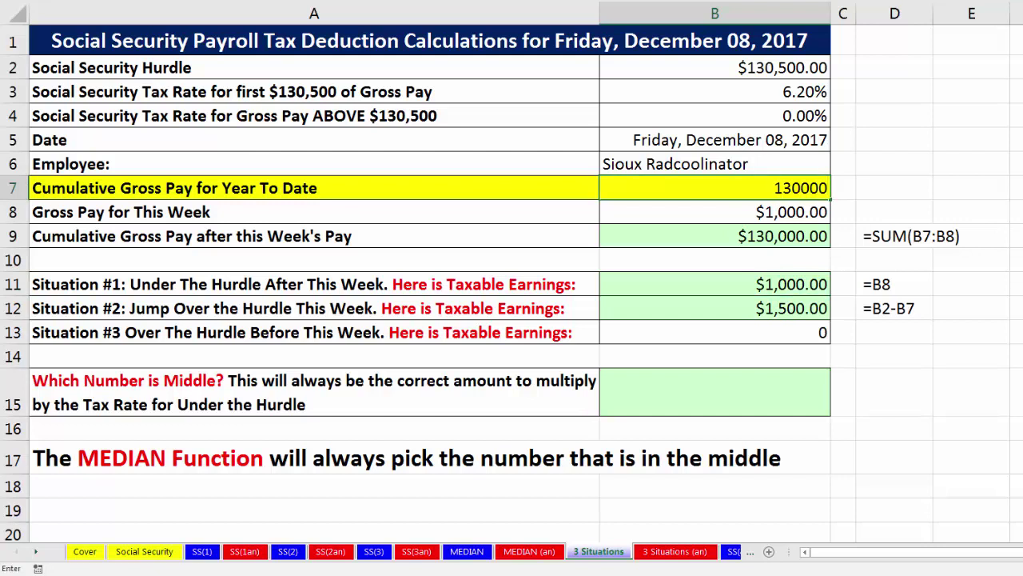
key(Return)
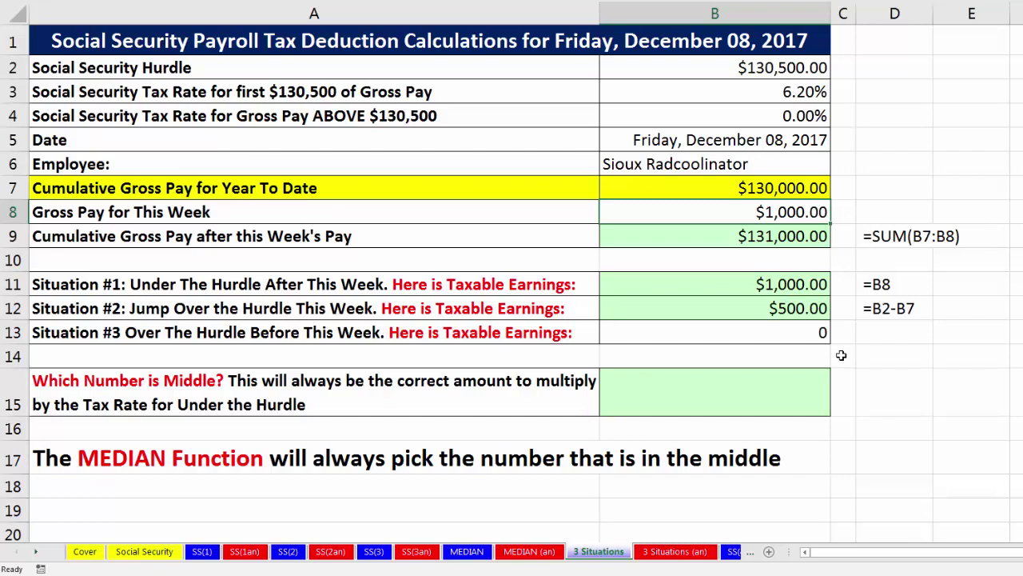
- Review the middle amount among the three situations and set the cumulative gross pay for year to date in B7 to 131000
click(791, 334)
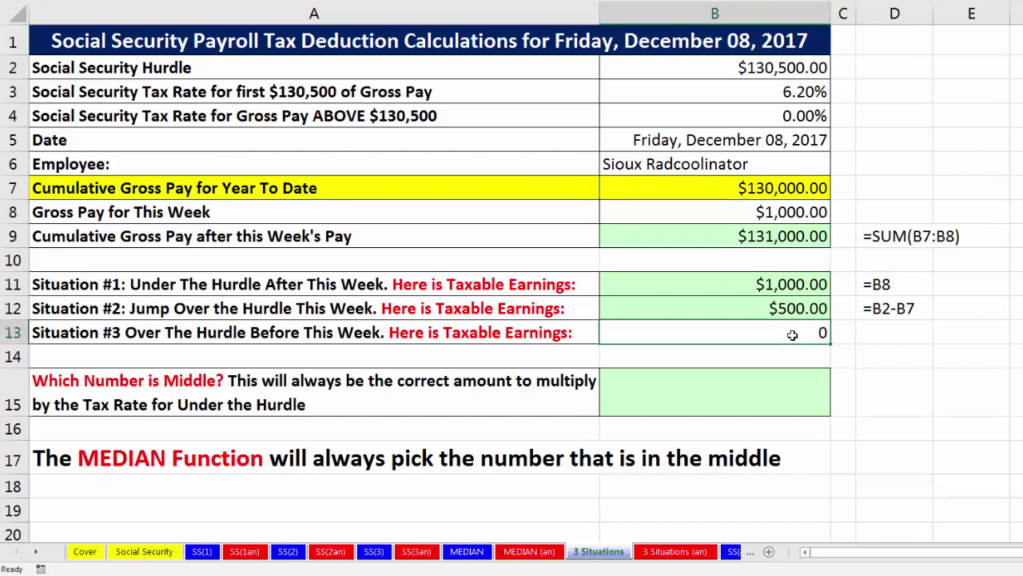
click(805, 312)
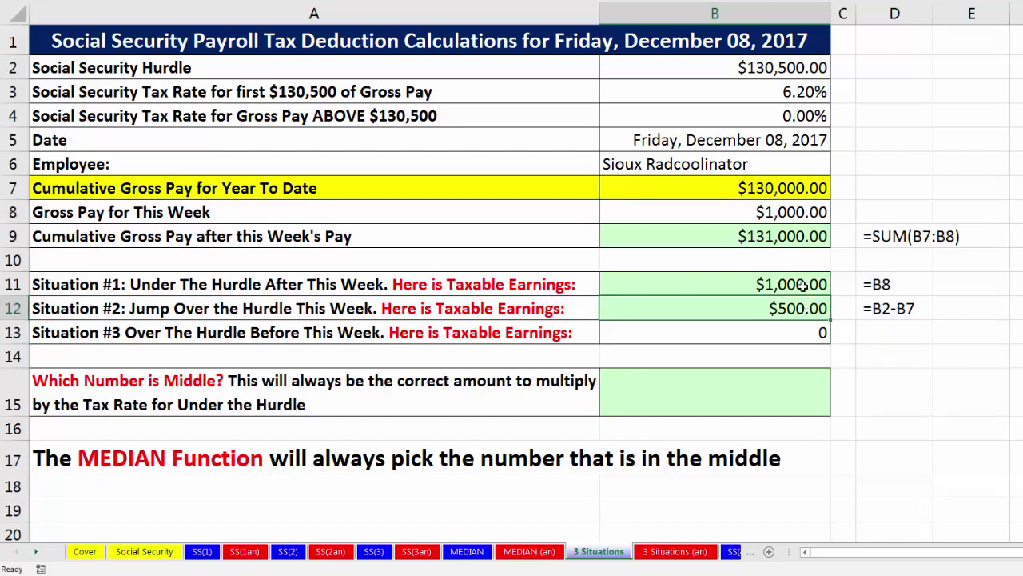
click(802, 284)
click(804, 311)
click(774, 196)
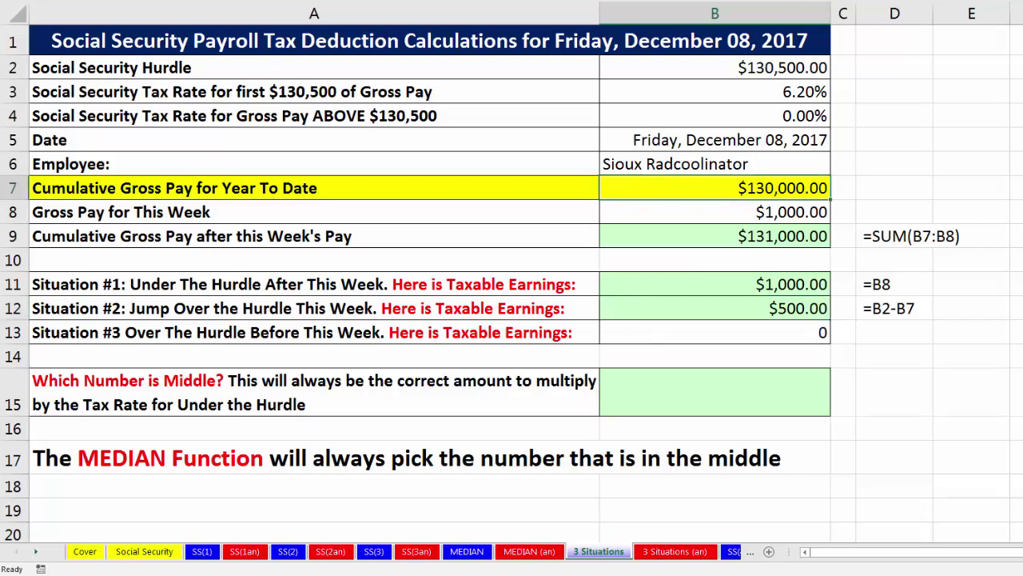
text(131000)
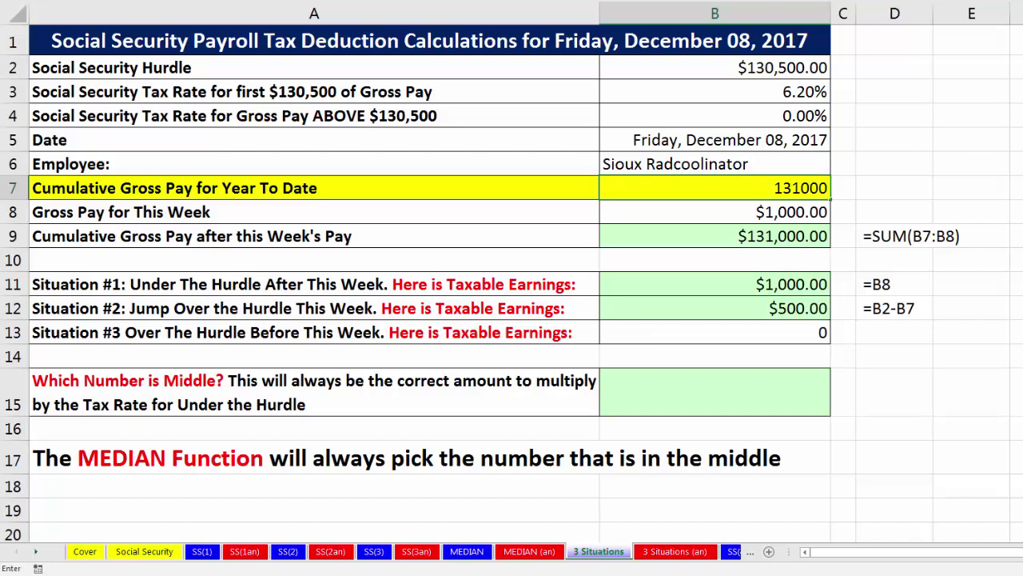
key(Return)
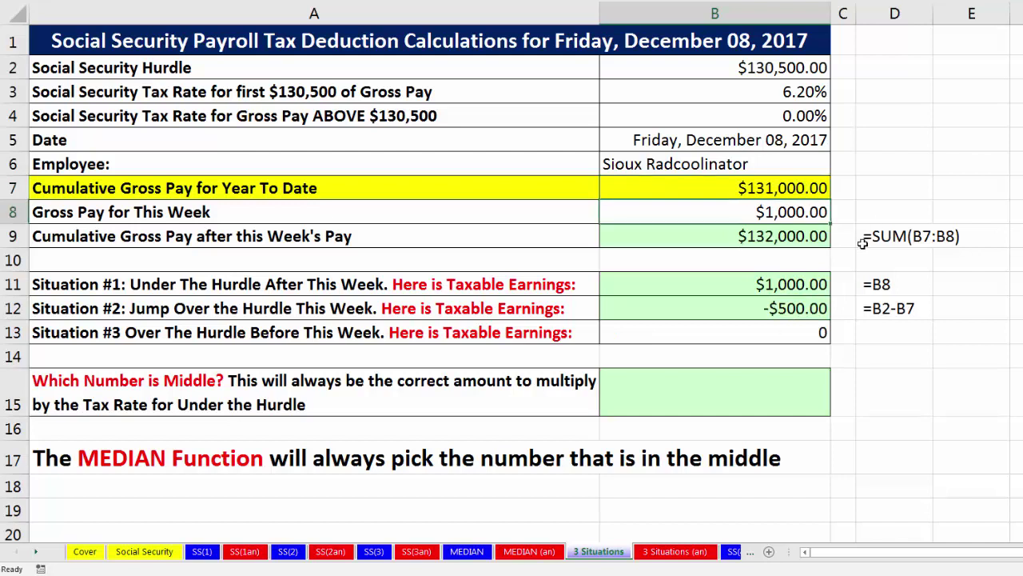
- Examine which of the taxable earnings in B11:B13 is the middle number and look at the formula notes beside them
click(820, 332)
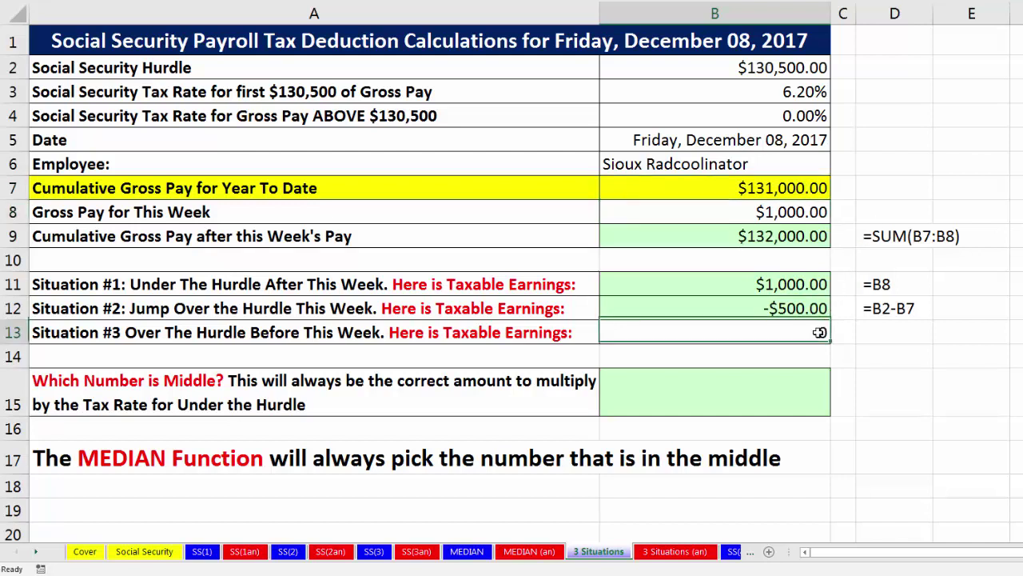
click(800, 308)
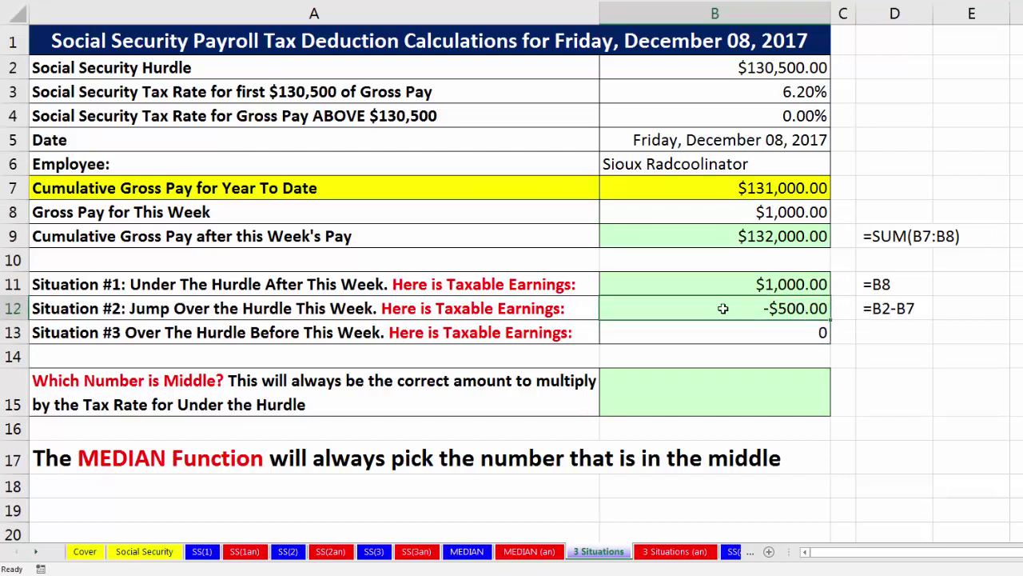
click(758, 331)
click(743, 286)
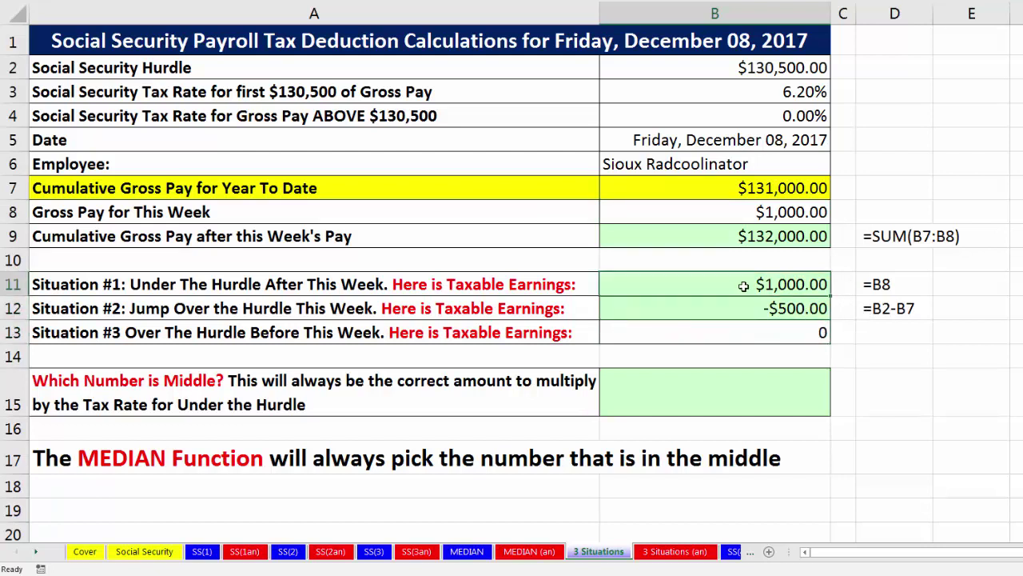
click(763, 333)
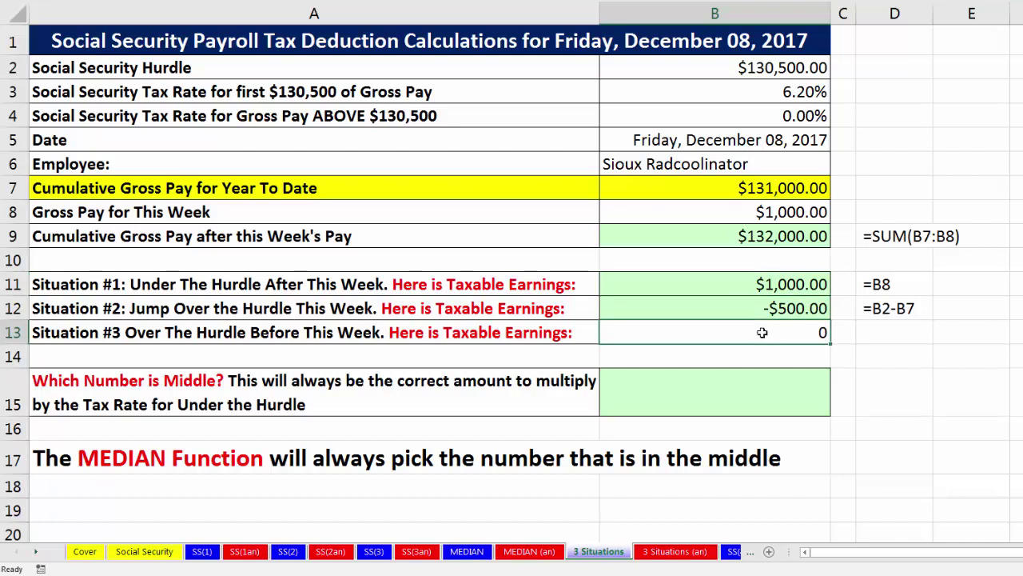
click(895, 289)
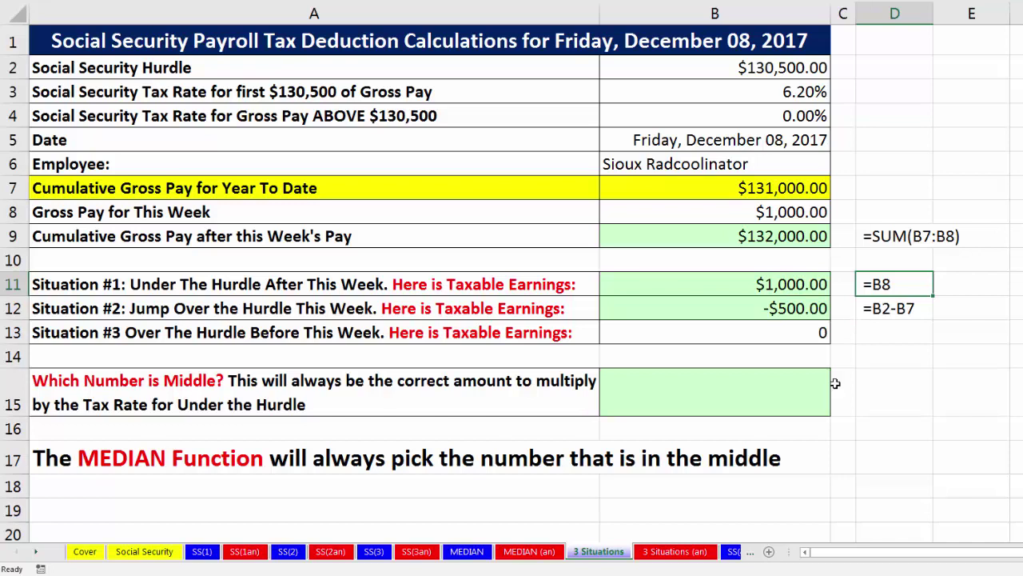
- Open the MEDIAN sheet and enter 1000 in B5 as the middle number of the first sorted list
click(467, 558)
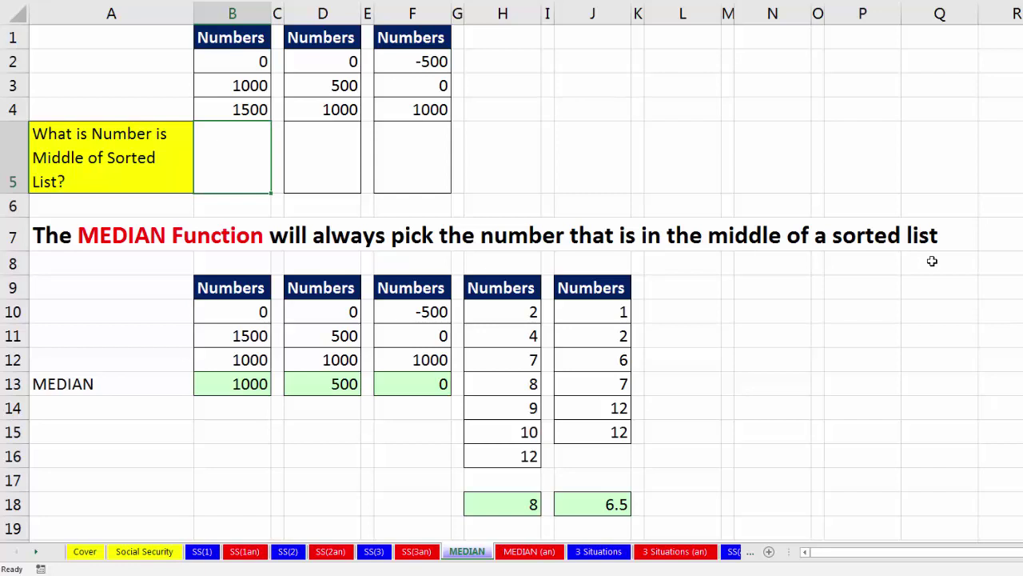
drag(238, 64, 245, 109)
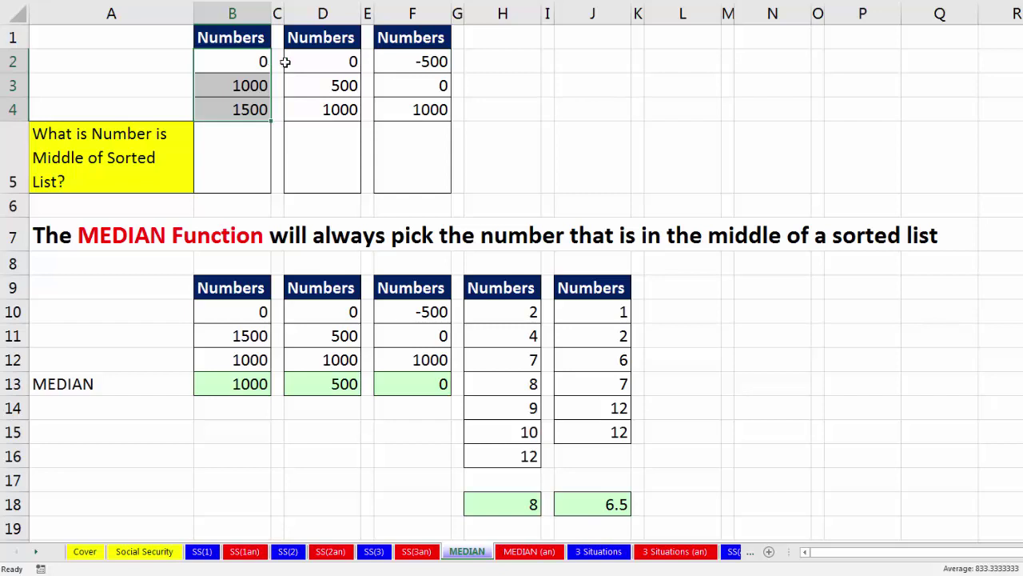
click(251, 80)
click(241, 141)
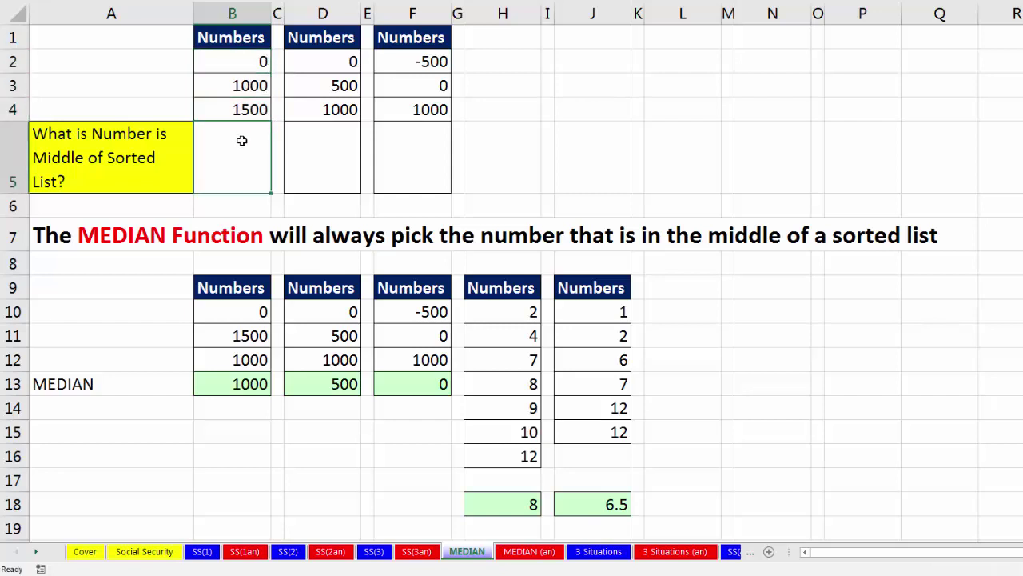
text(10)
key(Tab)
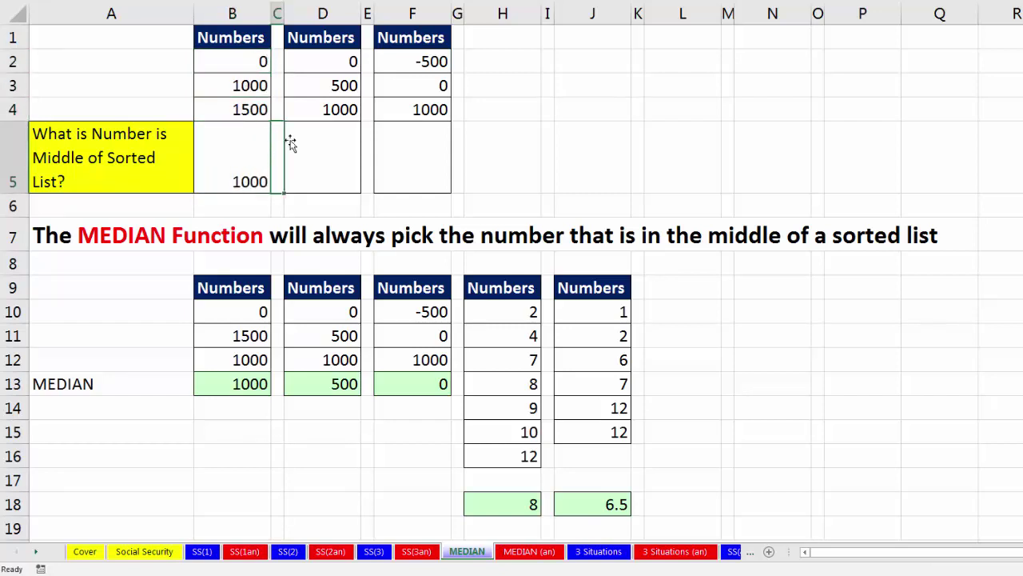
- Enter 500 in D5 and 0 in F5 as the middle numbers of the second and third sorted lists
click(307, 146)
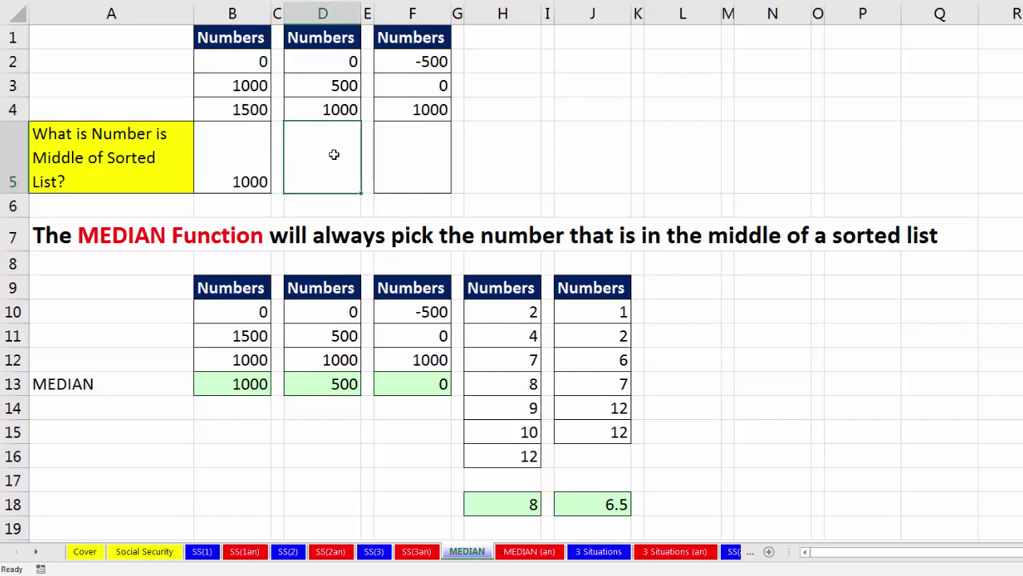
text(500)
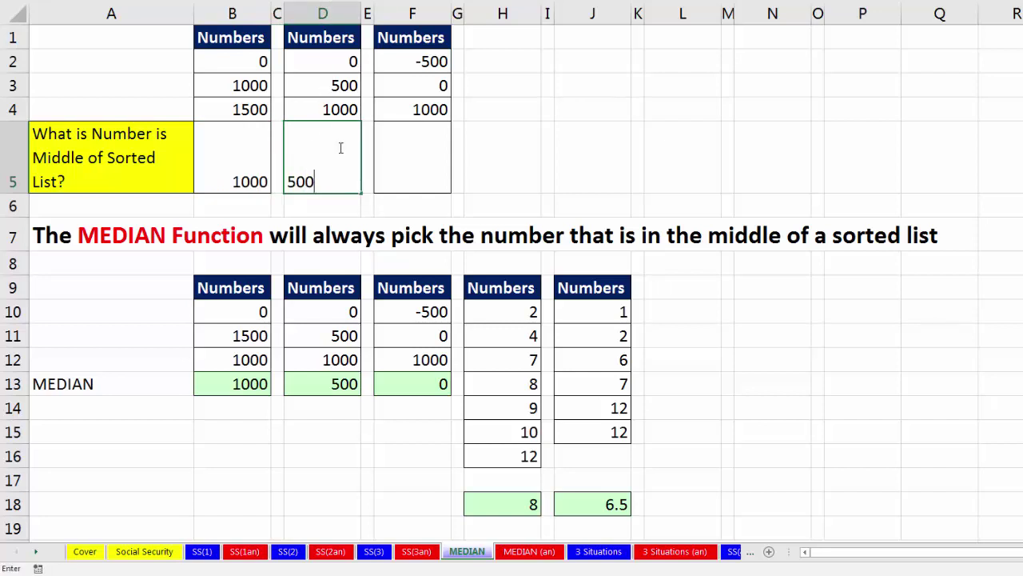
click(425, 62)
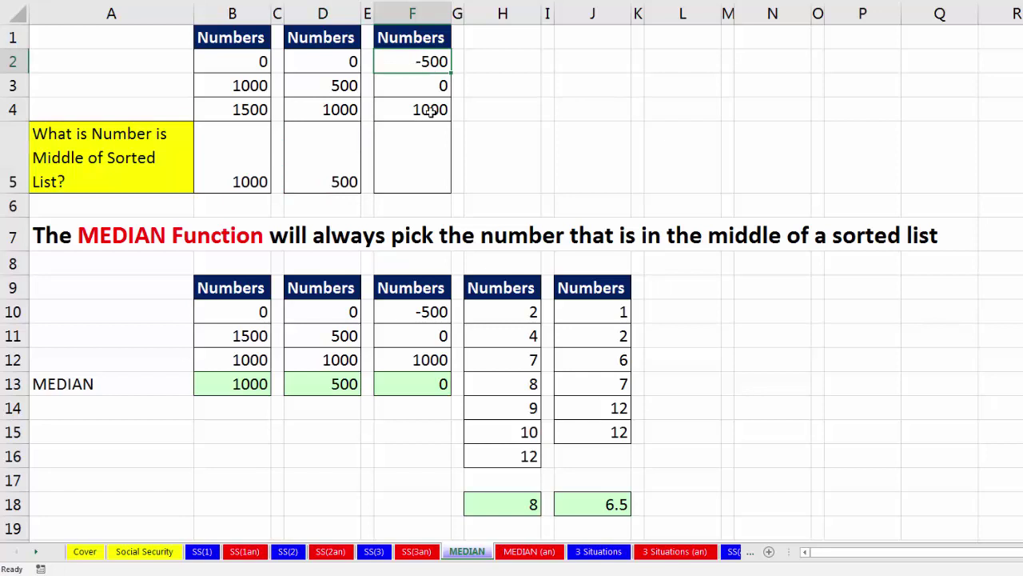
click(417, 169)
text(0)
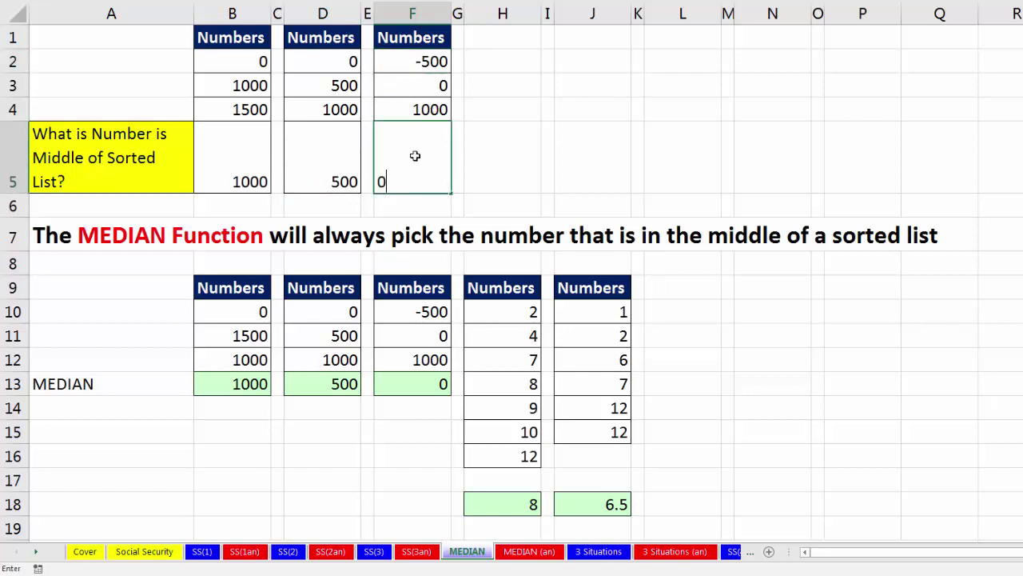
key(Return)
drag(417, 67, 418, 103)
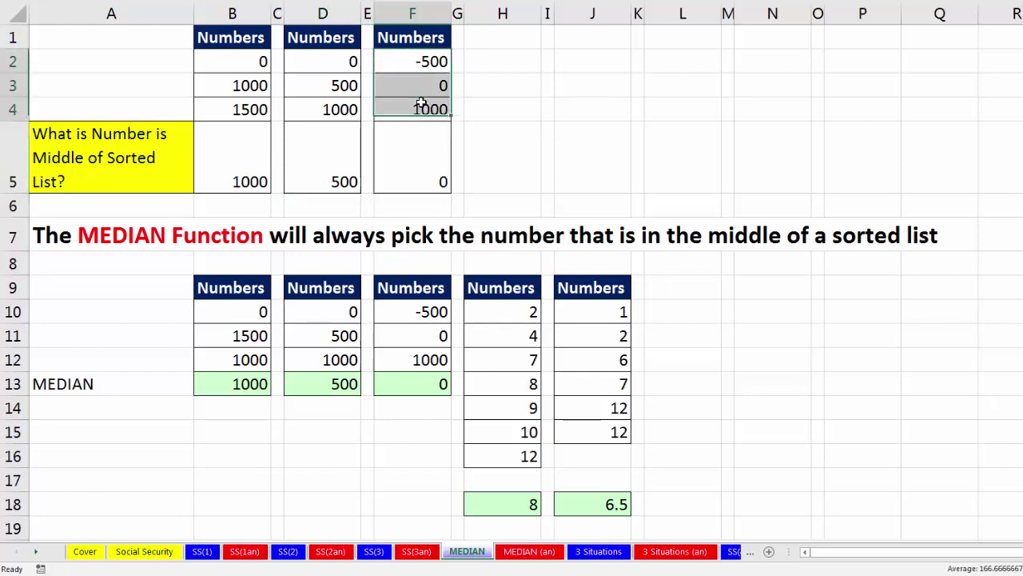
click(420, 88)
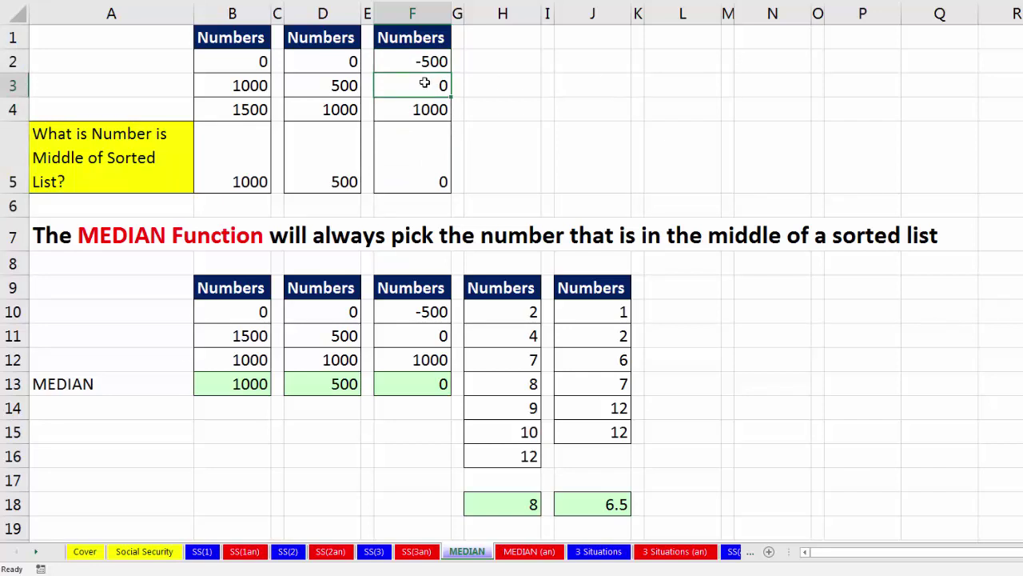
- Clear the existing MEDIAN results from B13:F13 and H18:J18
drag(258, 383, 412, 386)
key(Delete)
drag(526, 506, 582, 509)
key(Delete)
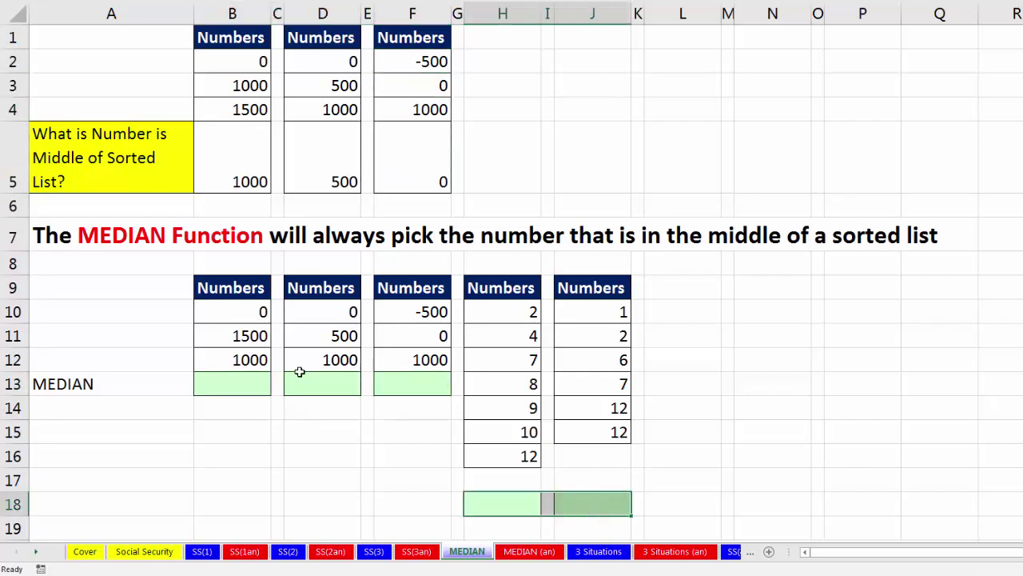
- Begin a MEDIAN formula in B13 for the first list of numbers, starting at B10
click(232, 384)
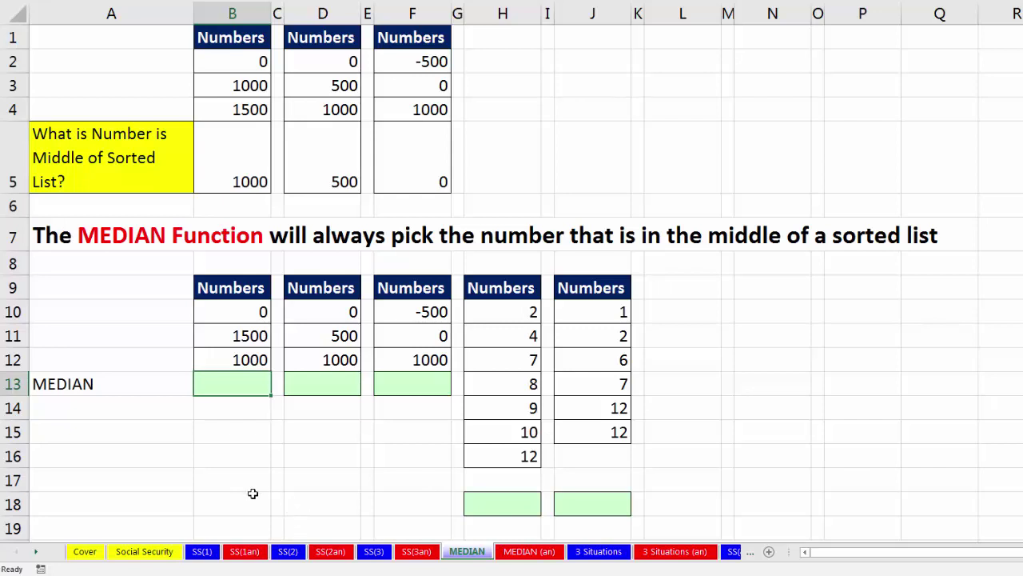
text(=med)
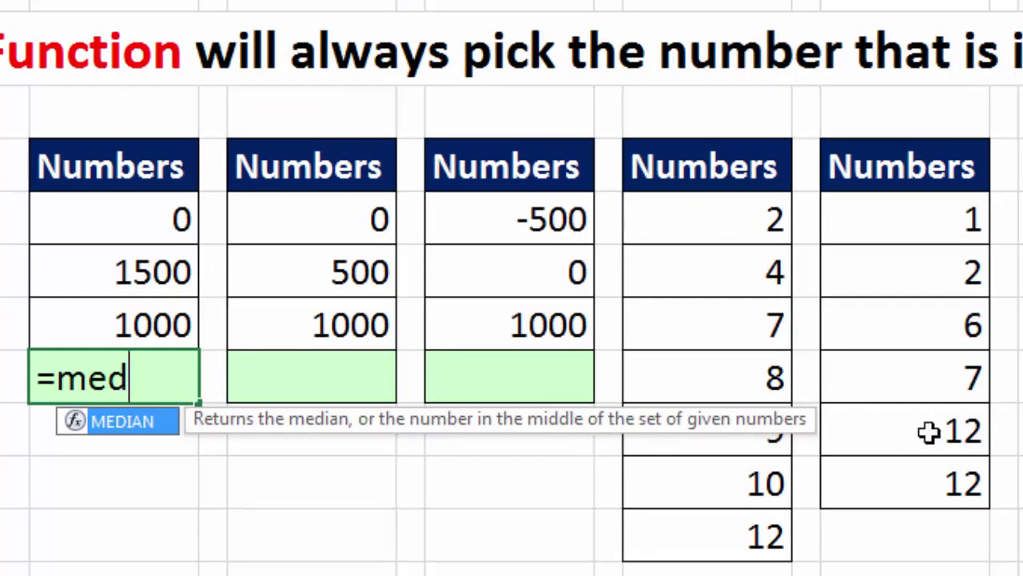
key(Tab)
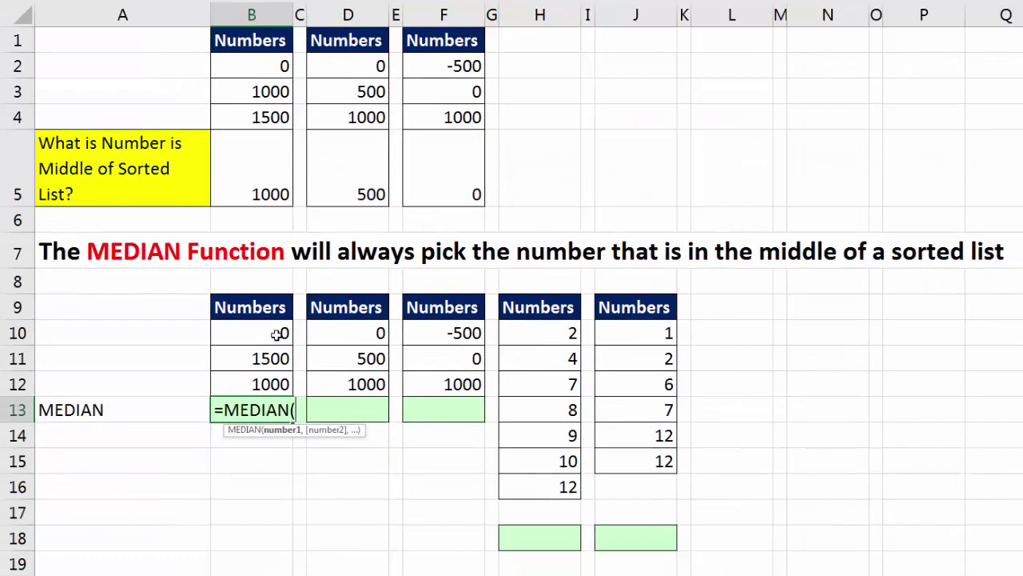
click(159, 219)
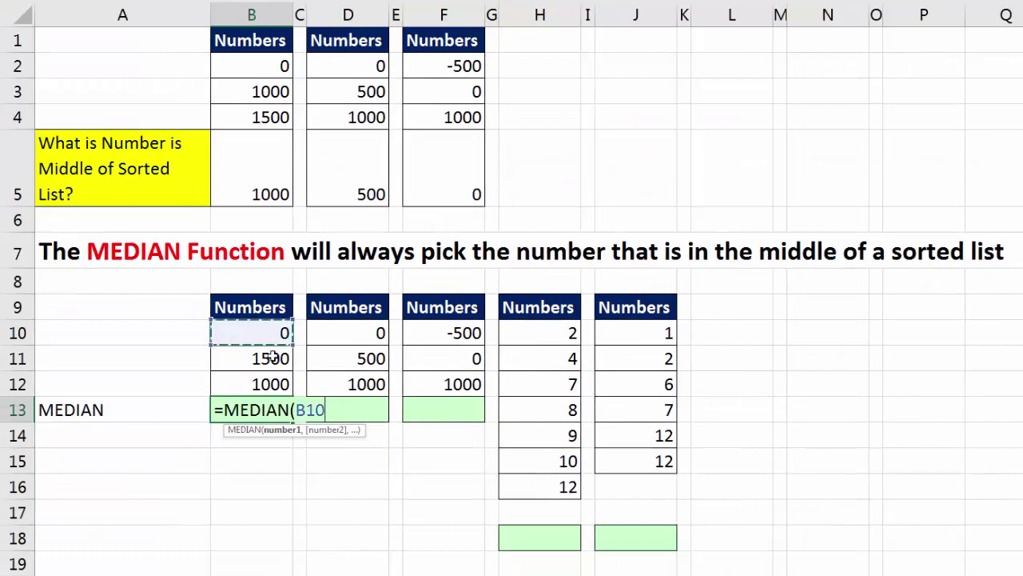
- Complete the MEDIAN formula in B13 with the range B10:B12 and review it
drag(272, 358, 272, 384)
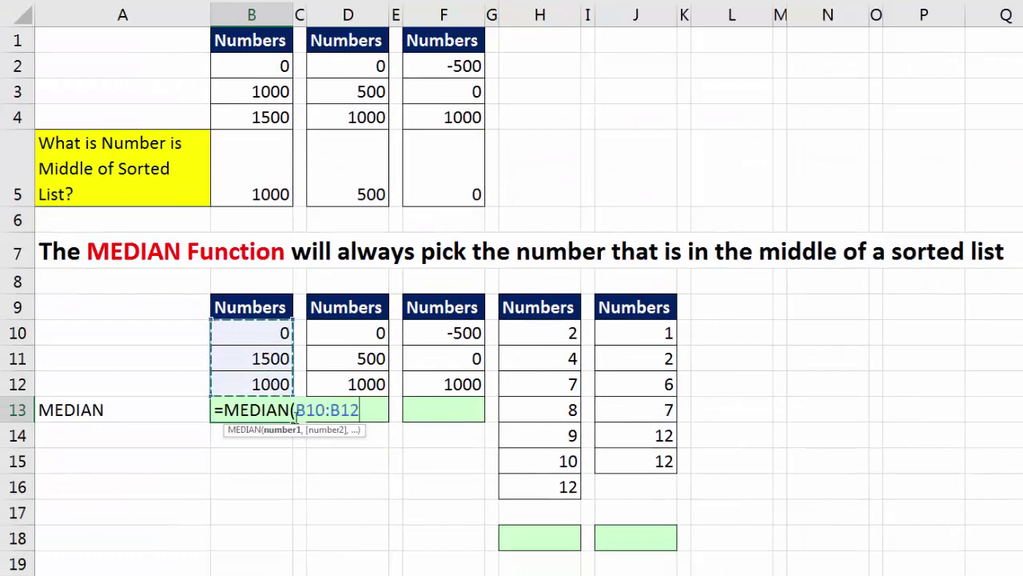
text())
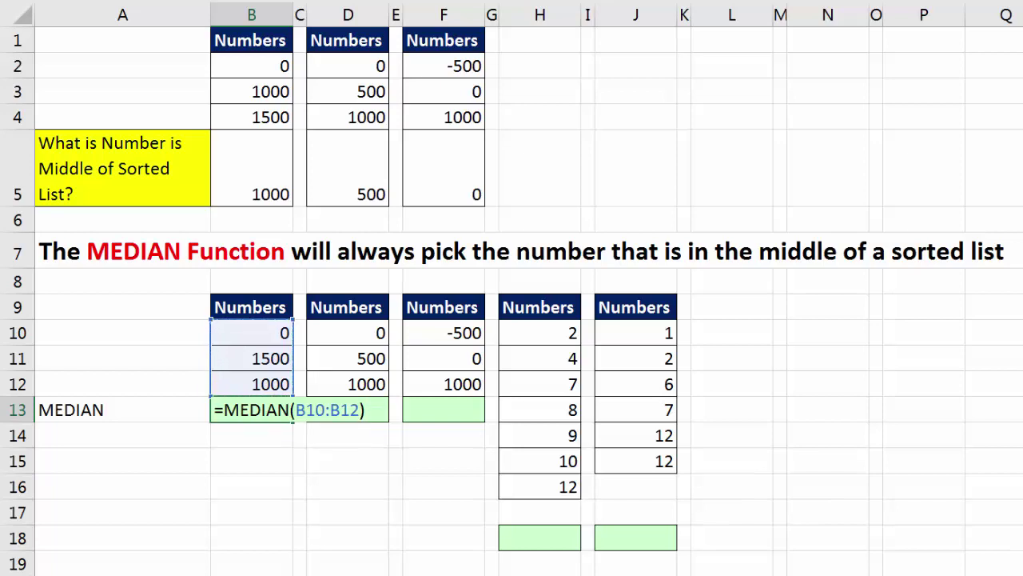
key(ctrl+Return)
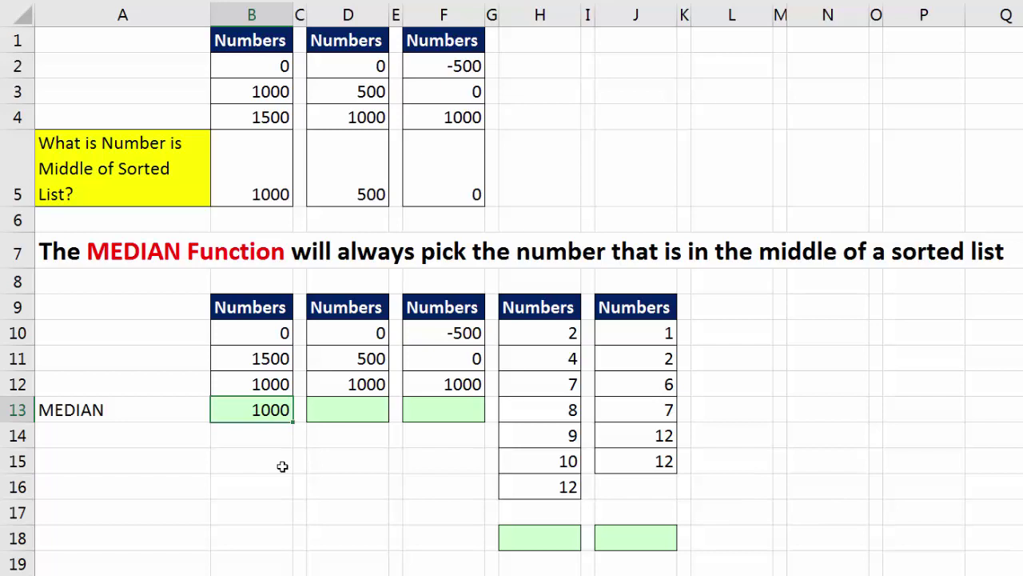
key(F2)
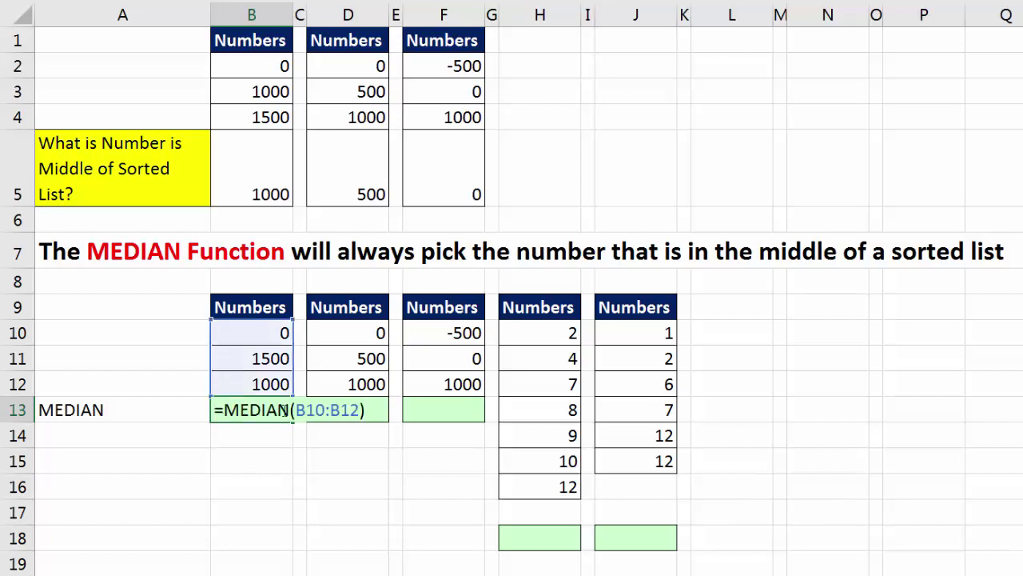
key(Escape)
- Copy the MEDIAN formula from B13 into D13 and F13
key(ctrl+c)
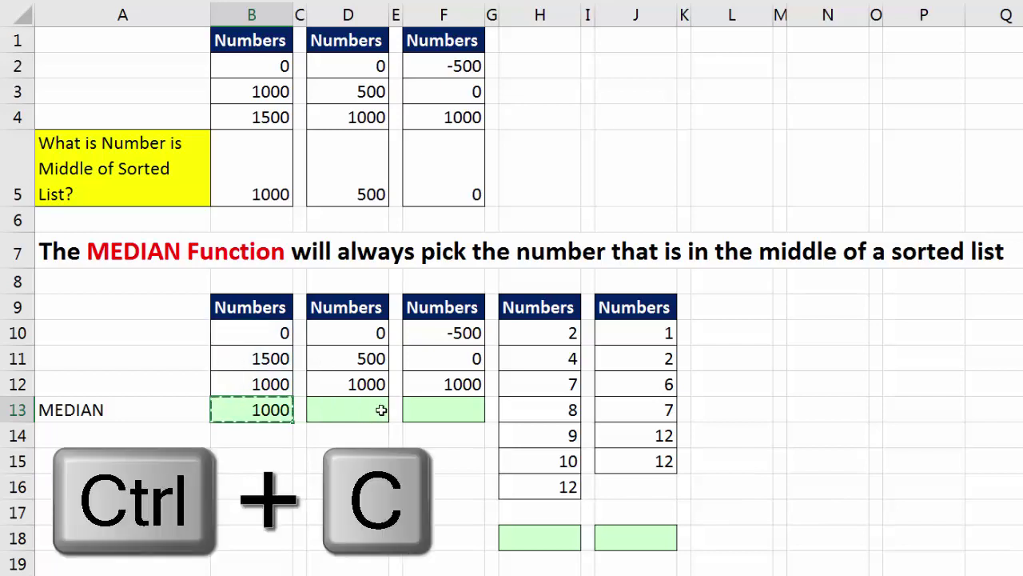
click(381, 410)
key(ctrl+v)
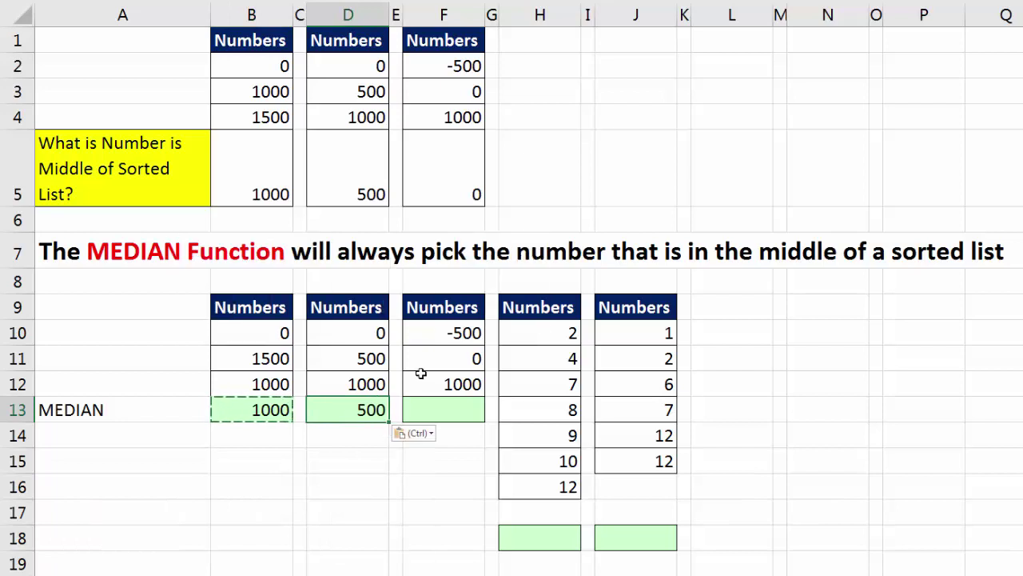
click(432, 410)
key(ctrl+v)
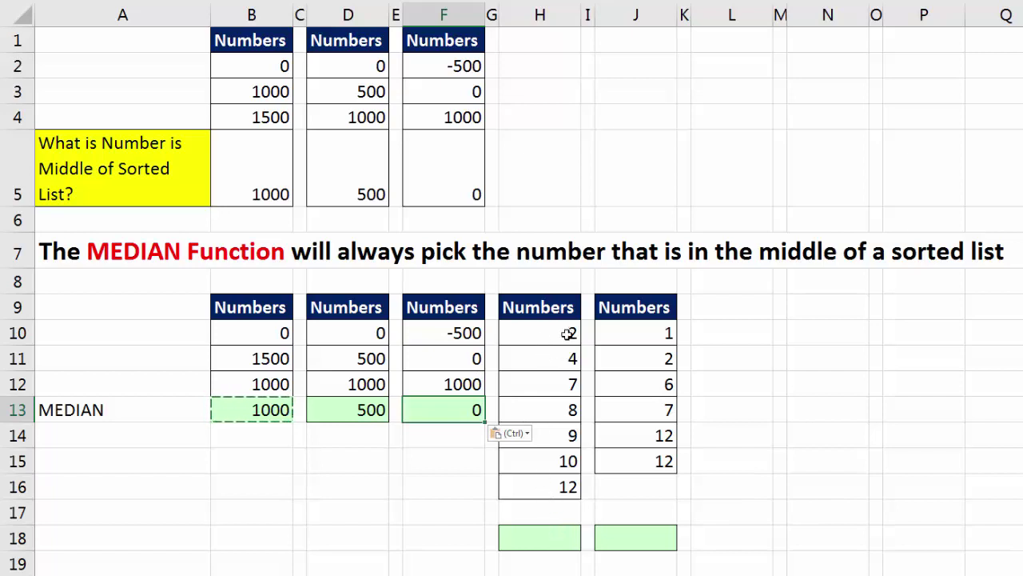
- Enter =MEDIAN(H10:H16) in H18 and compare the numbers above and below the list's middle value
drag(568, 332, 555, 483)
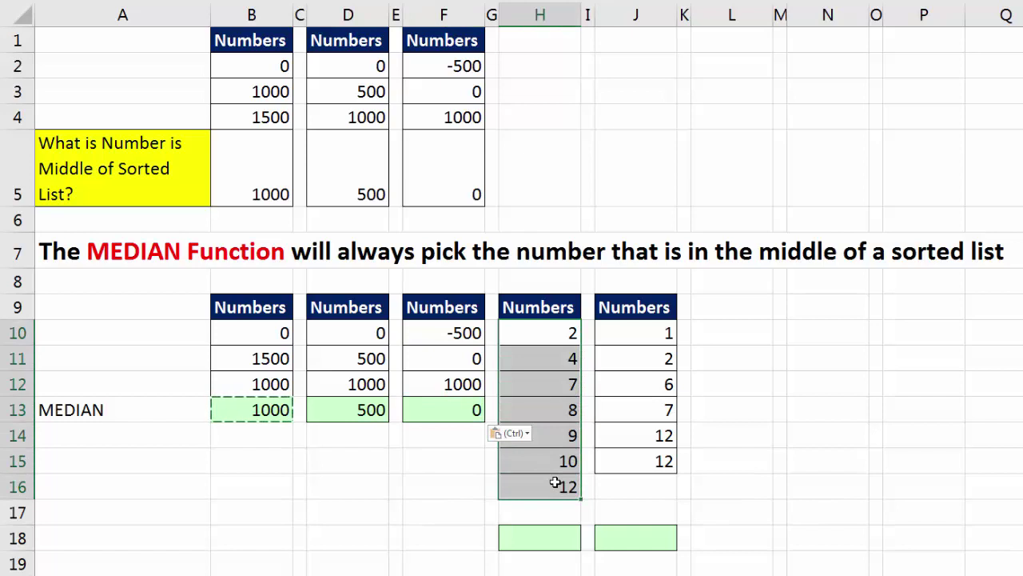
drag(632, 332, 629, 453)
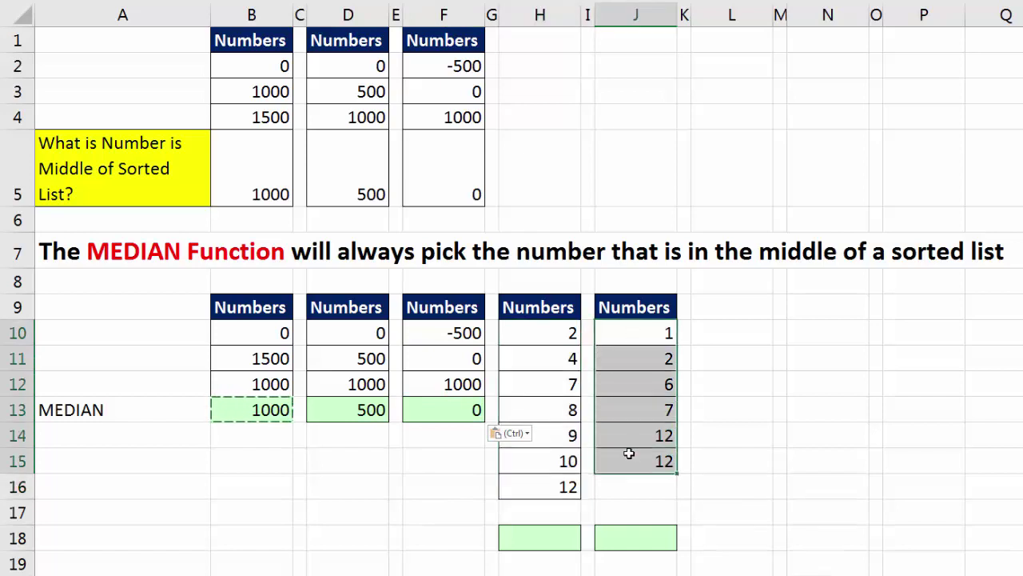
click(557, 541)
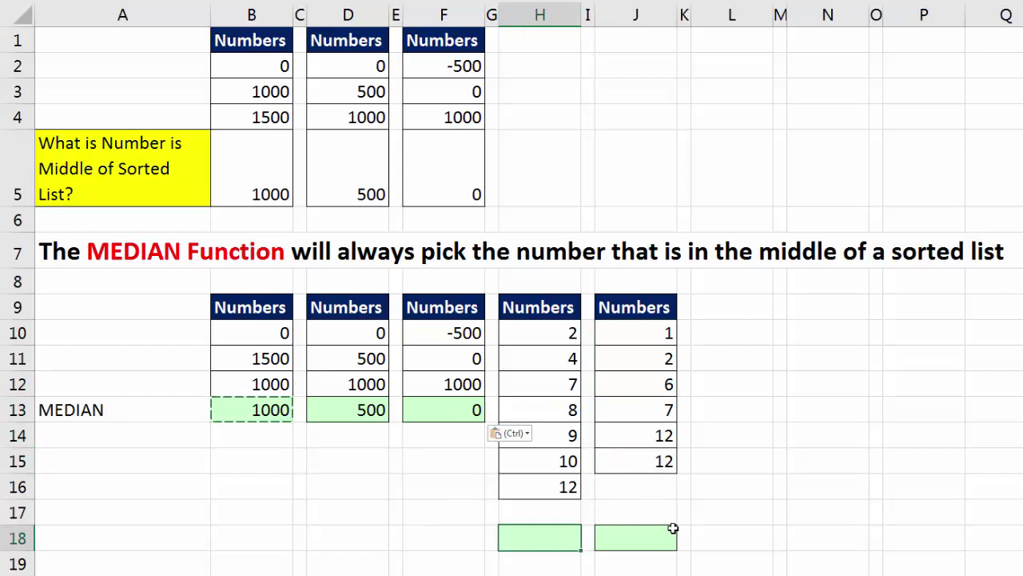
text(=med)
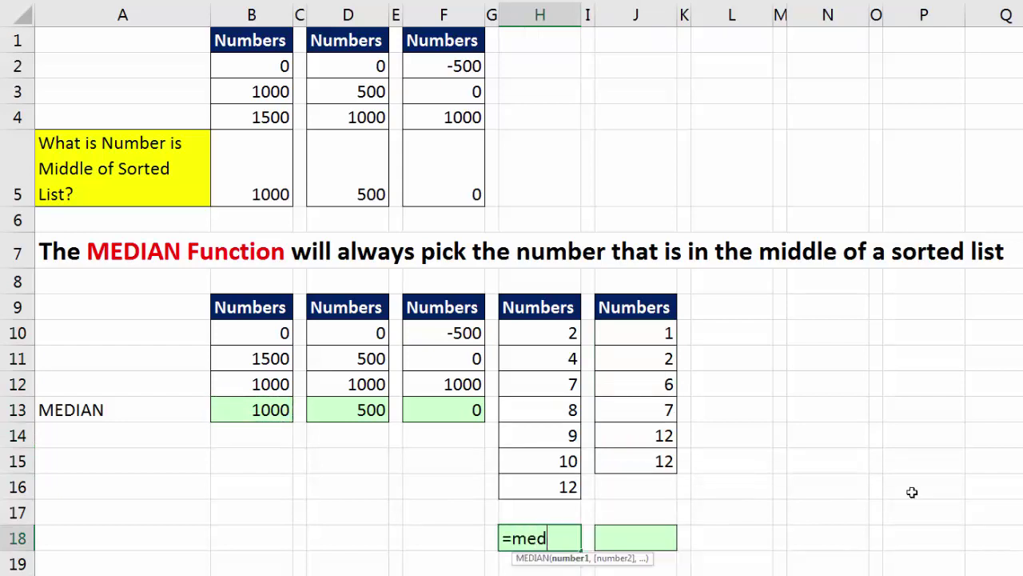
key(Tab)
drag(557, 329, 541, 486)
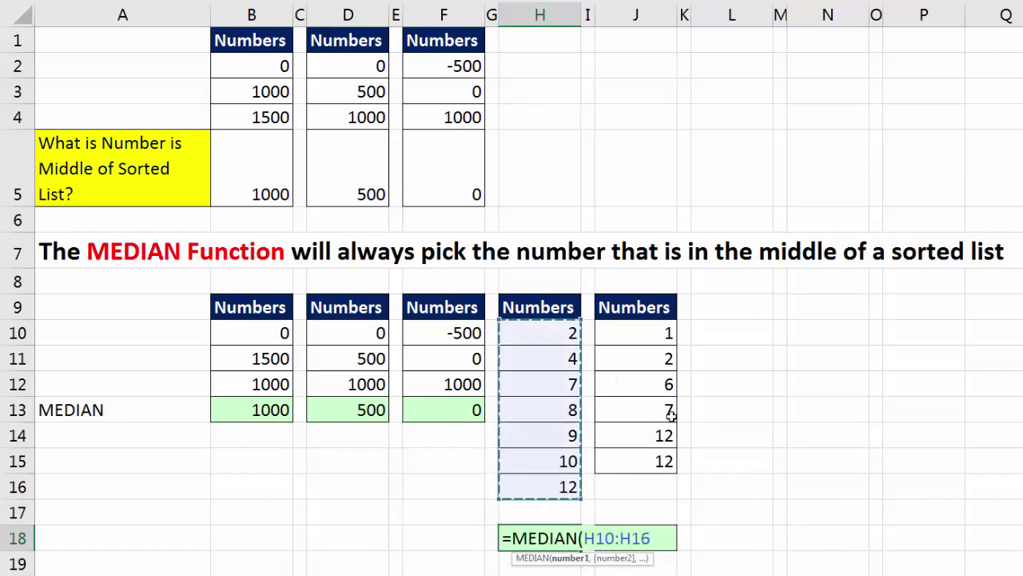
text())
key(ctrl+Return)
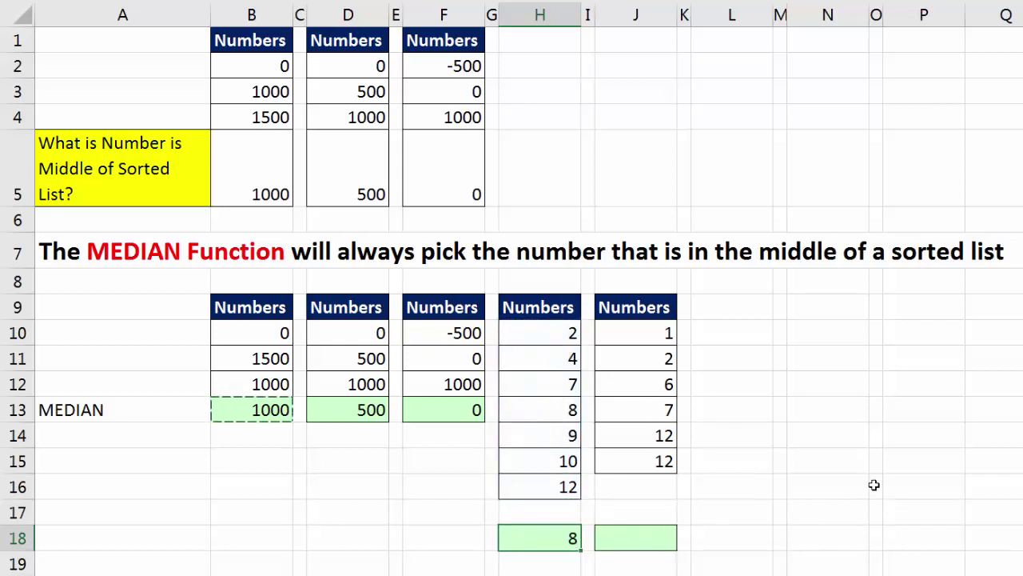
drag(538, 335, 549, 383)
ctrl+drag(550, 435, 552, 479)
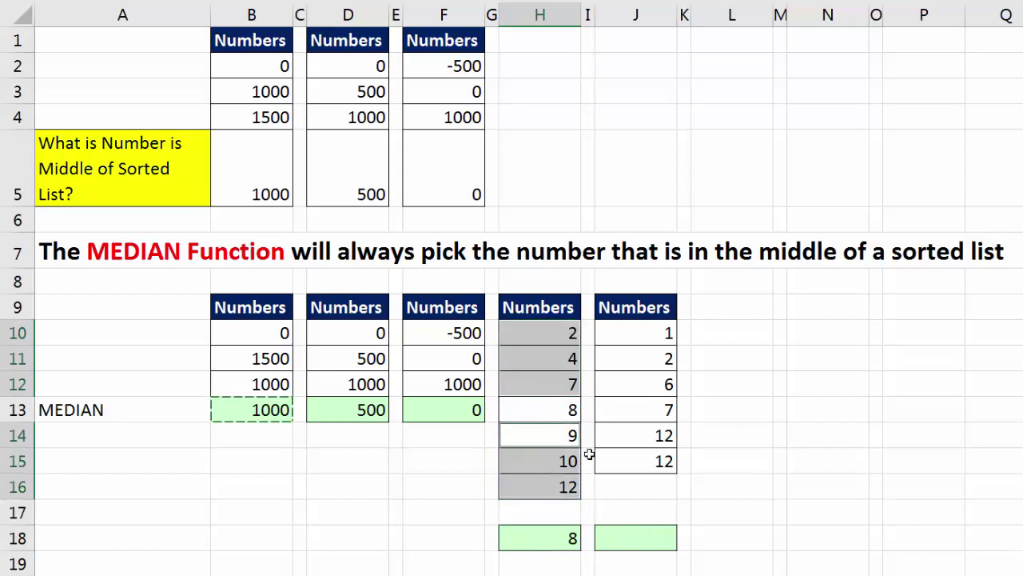
- Enter a MEDIAN formula in J18 for the range J10:J15
click(653, 535)
text(=me)
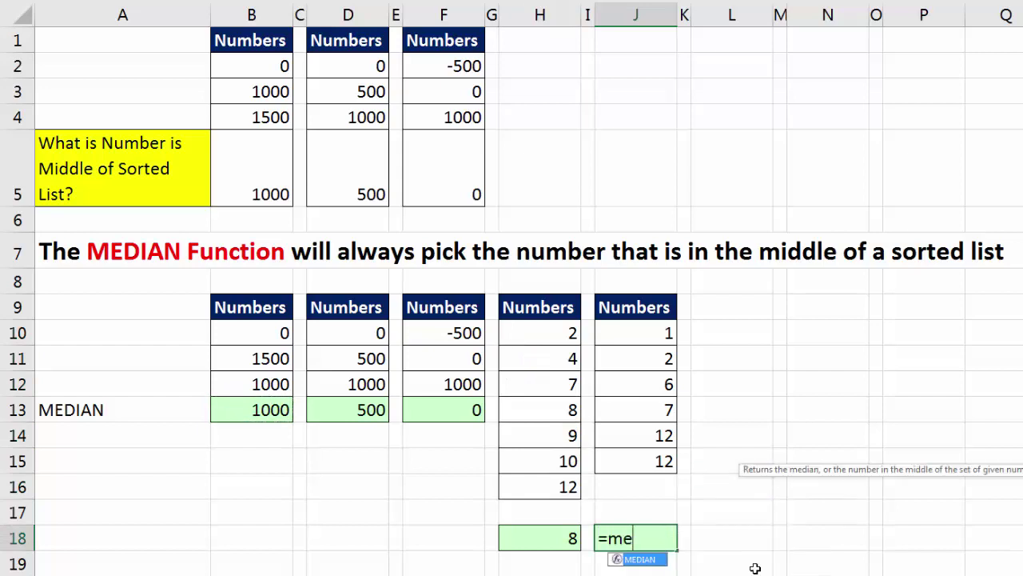
key(Tab)
drag(639, 333, 640, 461)
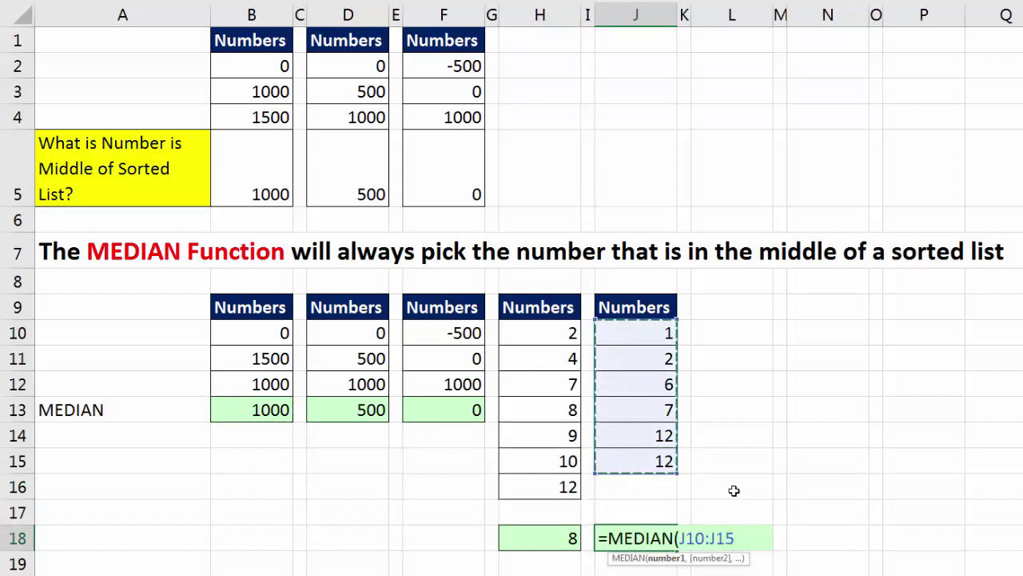
key(Return)
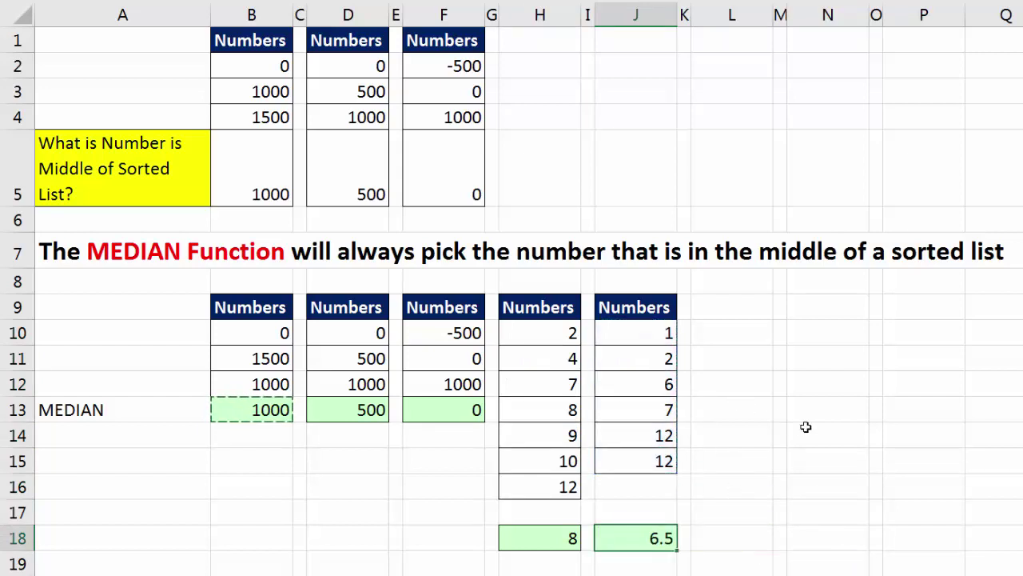
- Examine the values on either side of the middle pair in J10:J15 and the order of the numbers in B10:B12
drag(656, 338, 654, 364)
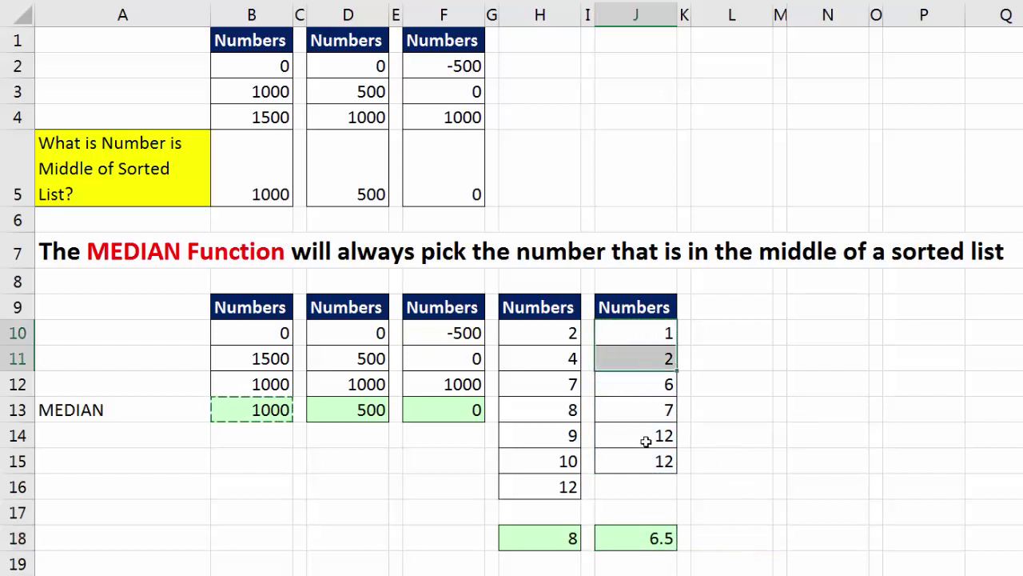
ctrl+drag(646, 441, 646, 453)
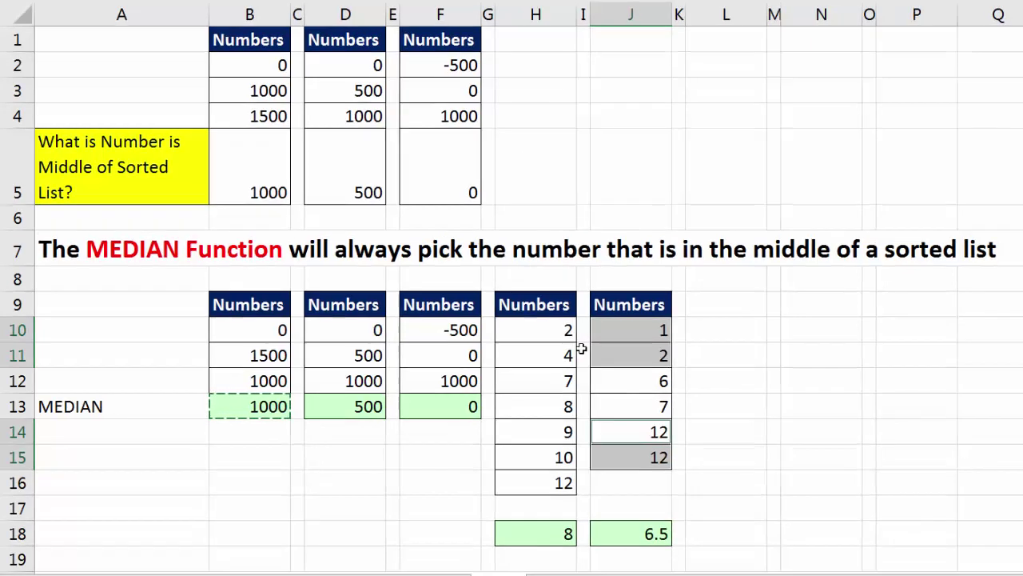
click(571, 334)
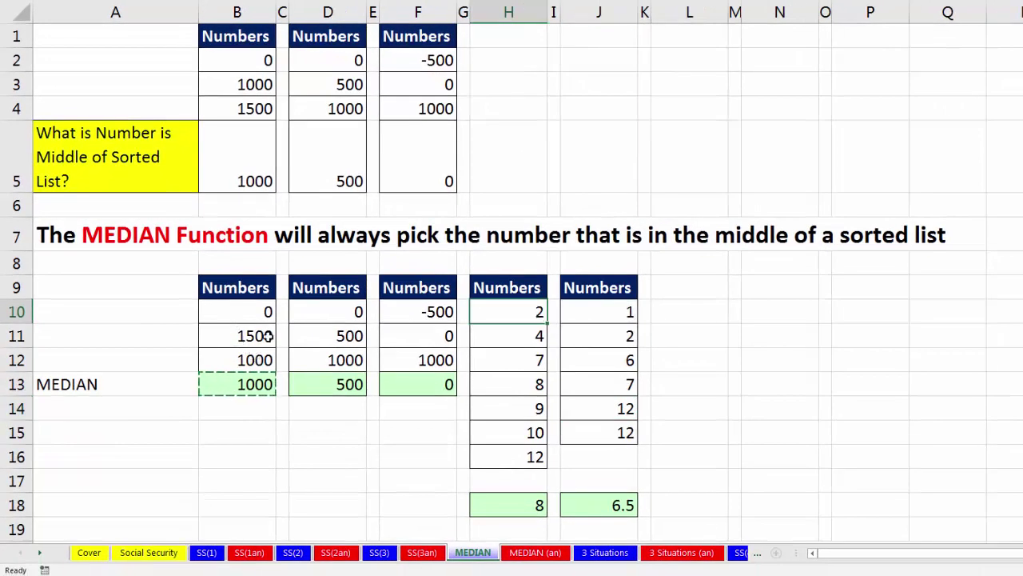
click(250, 311)
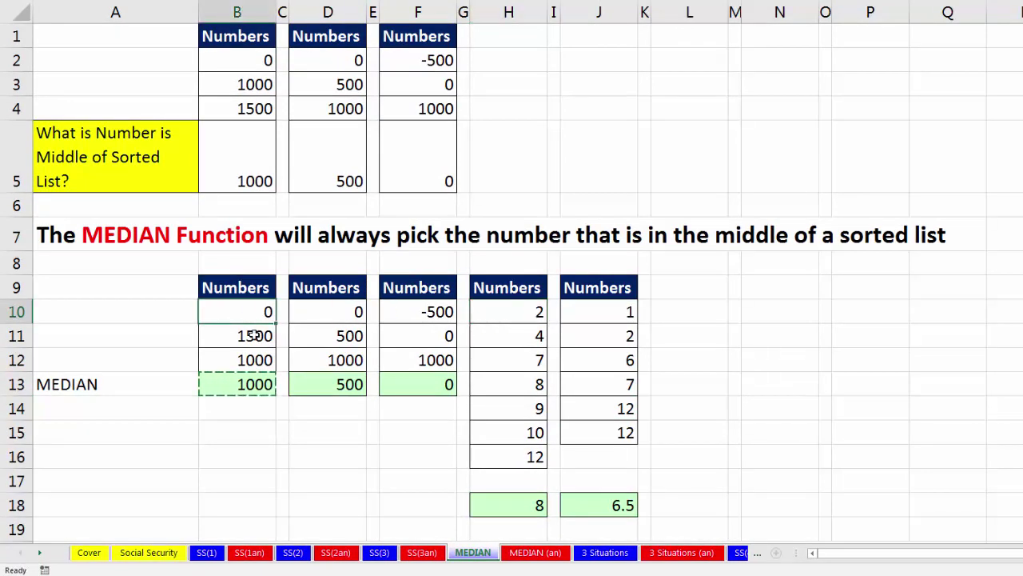
click(247, 336)
click(254, 359)
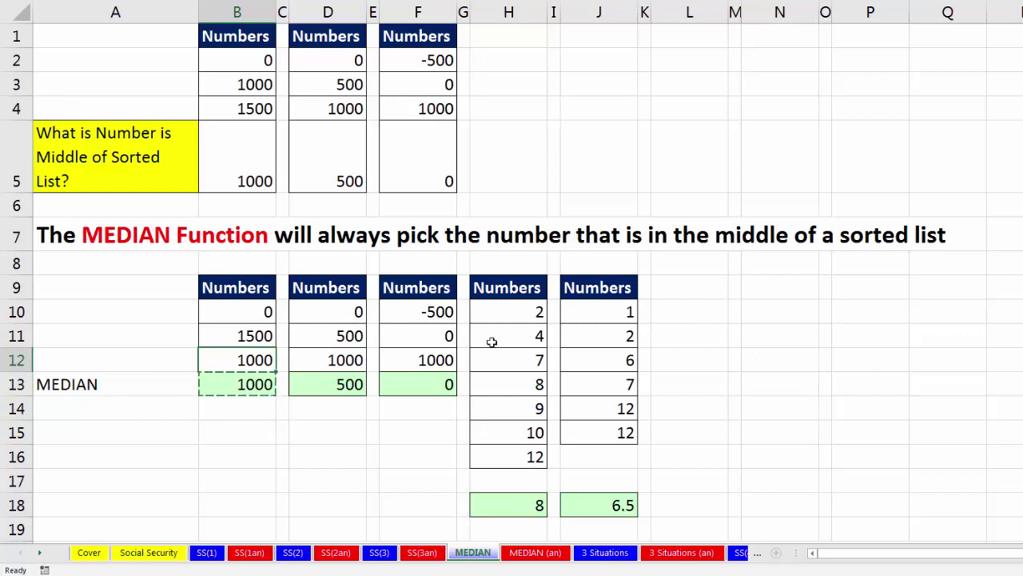
- On the 3 Situations sheet, enter =MEDIAN(0,B8,B2-B7) in B15 for the taxable earnings under the hurdle
click(604, 552)
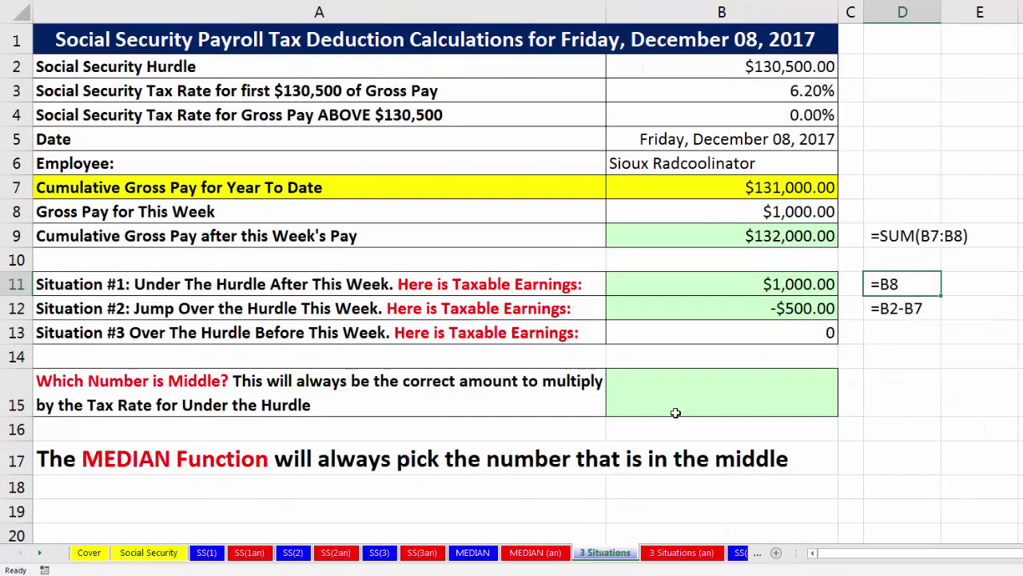
click(695, 396)
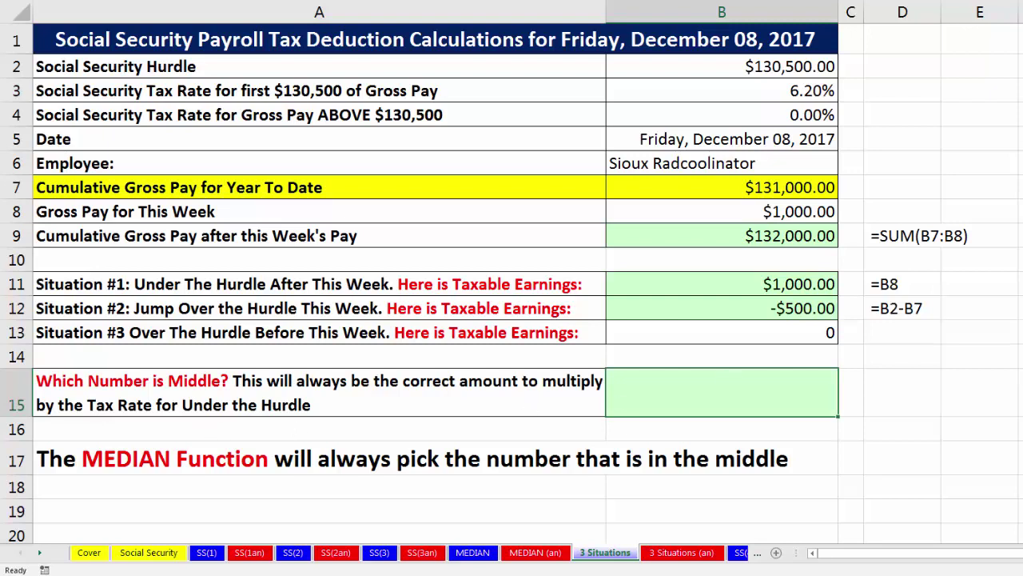
text(=me)
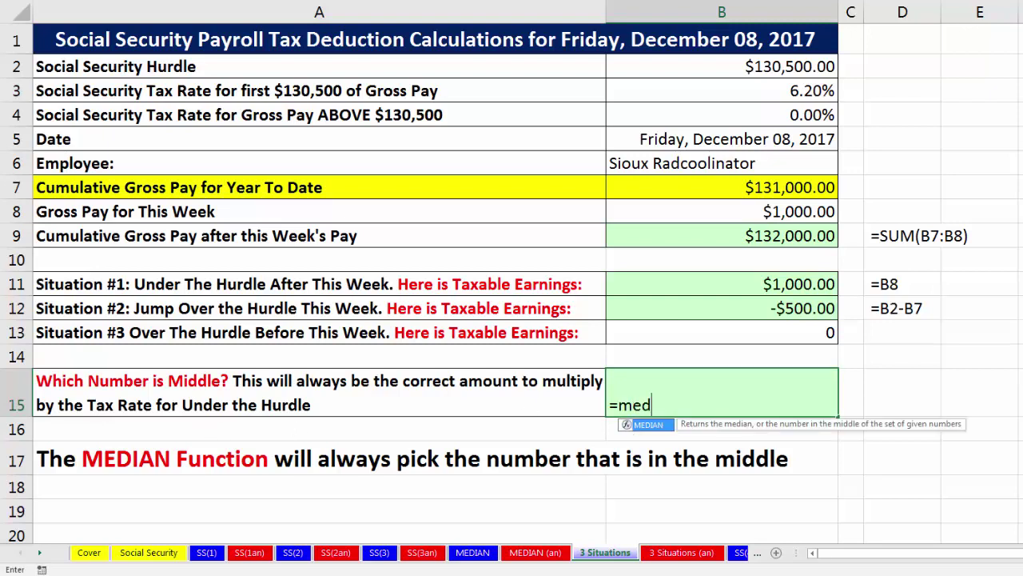
text(d)
key(Tab)
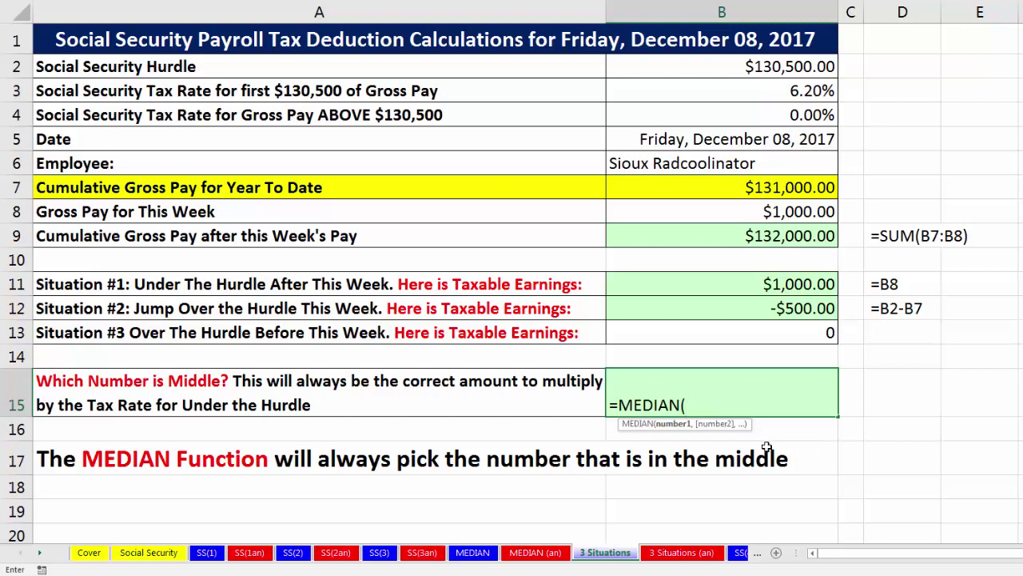
text(0,)
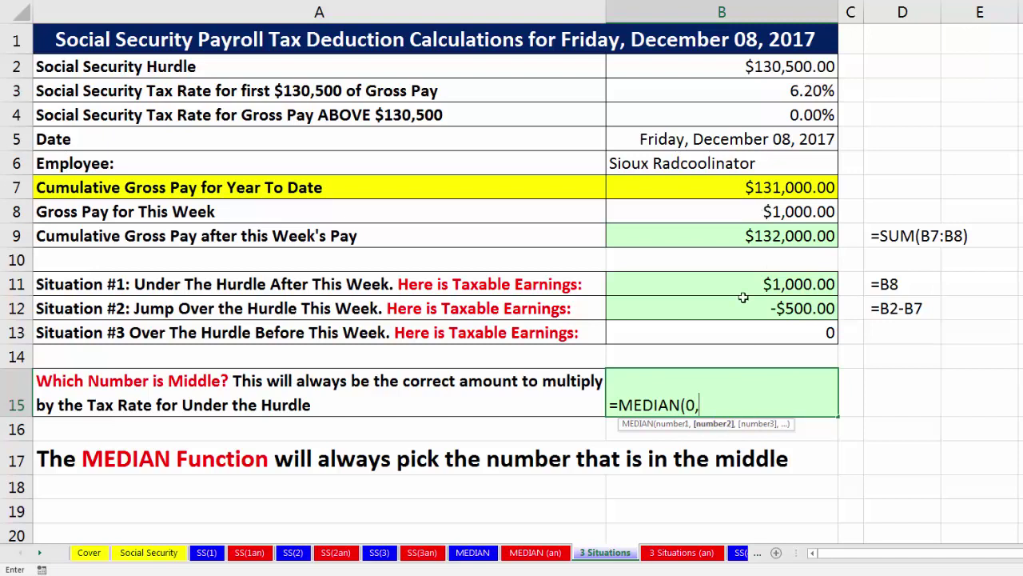
click(771, 210)
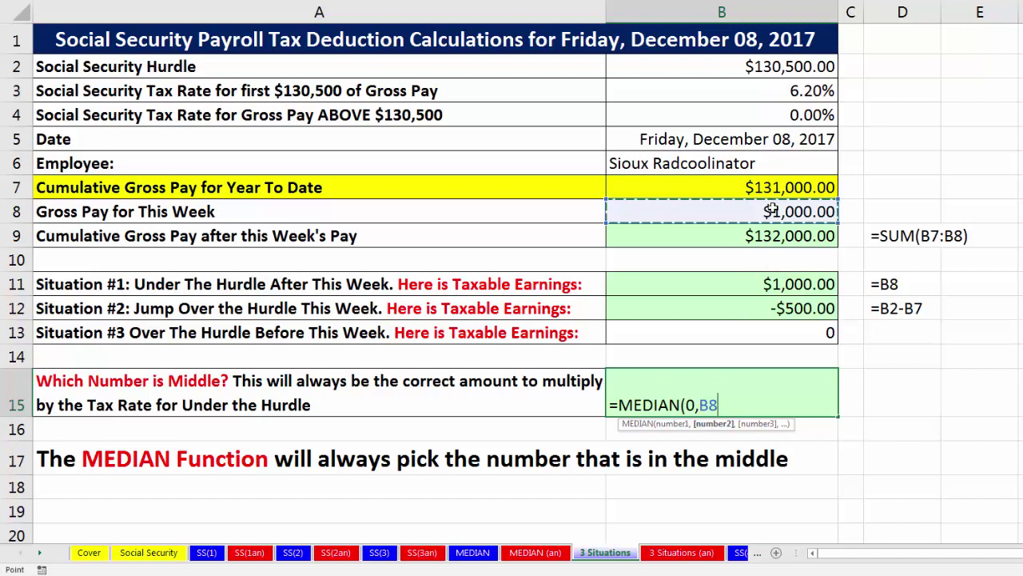
text(,)
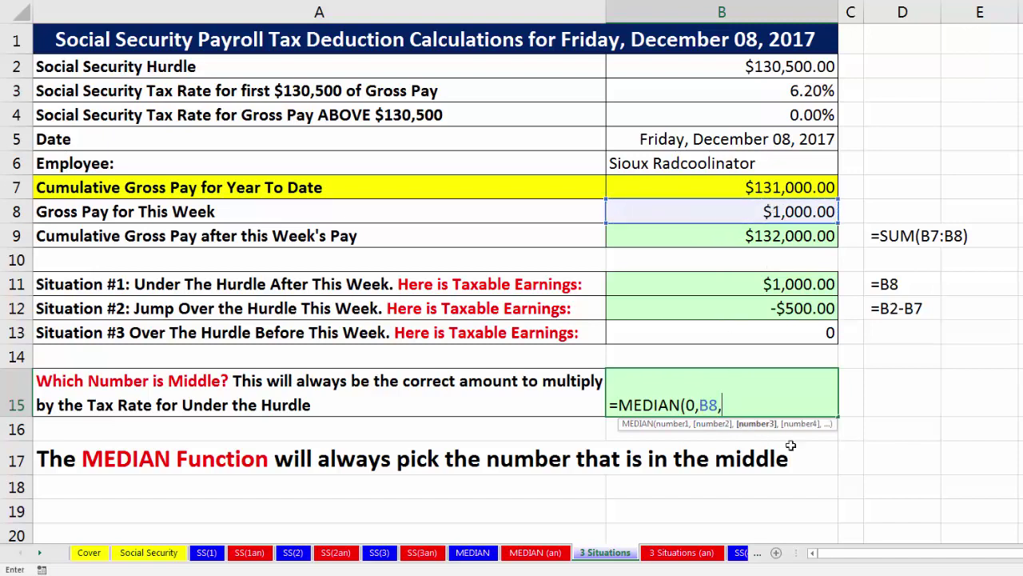
click(801, 71)
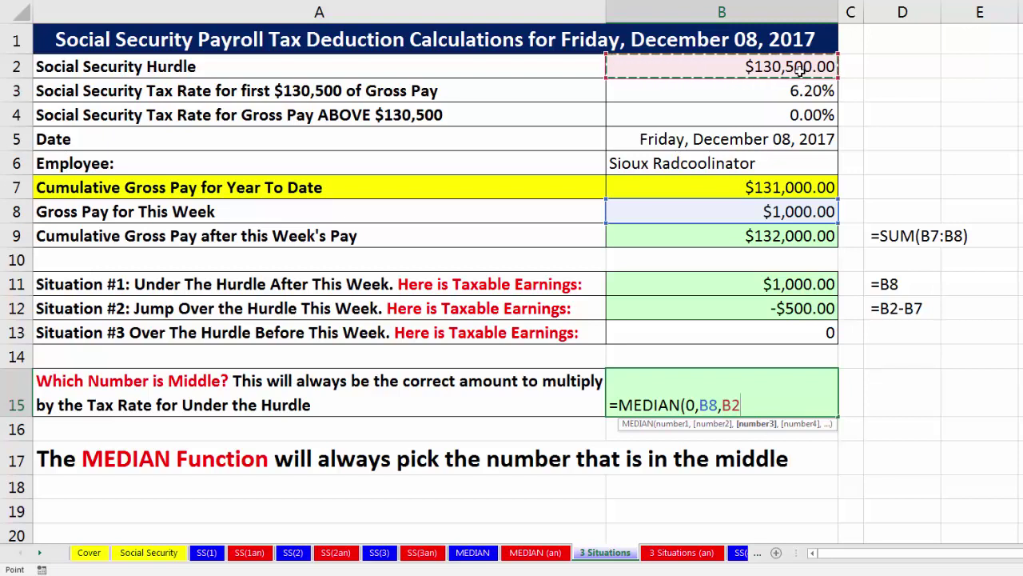
text(-)
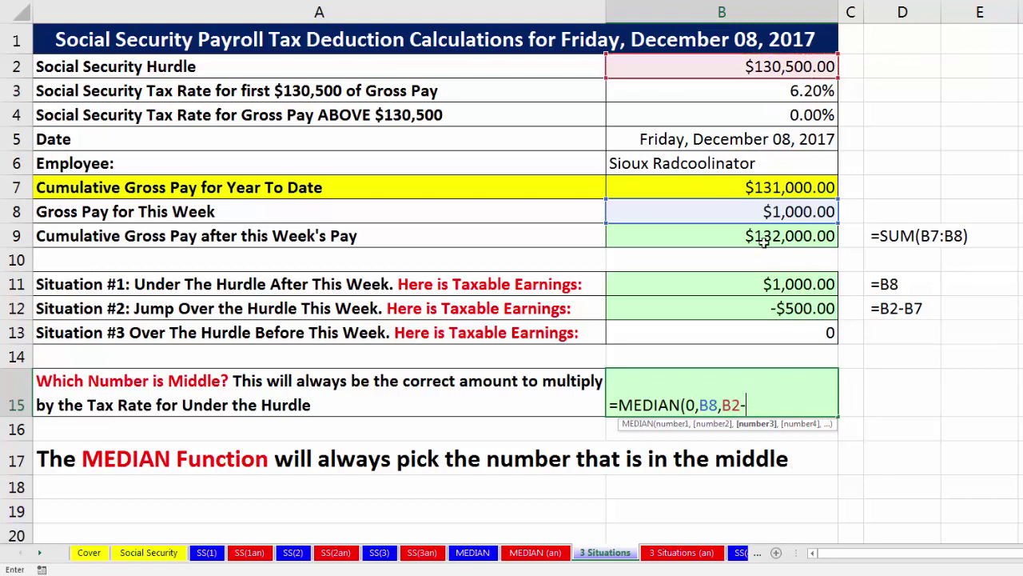
click(764, 186)
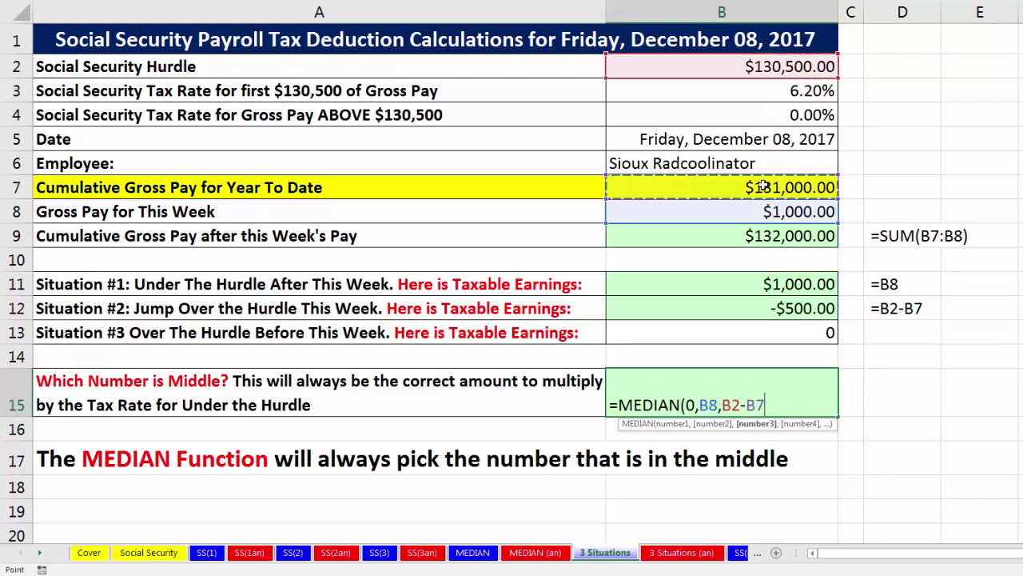
text())
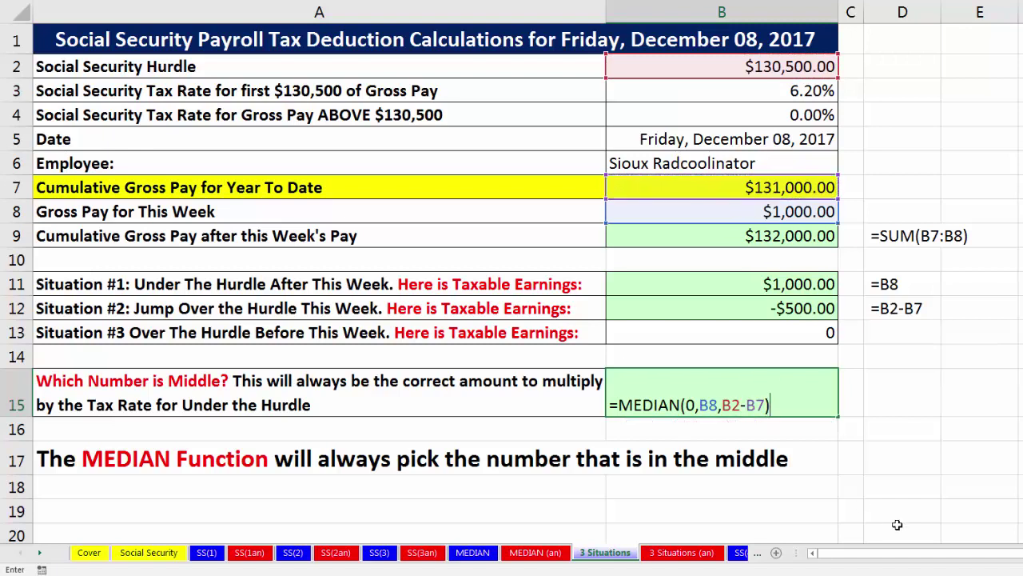
key(ctrl+Return)
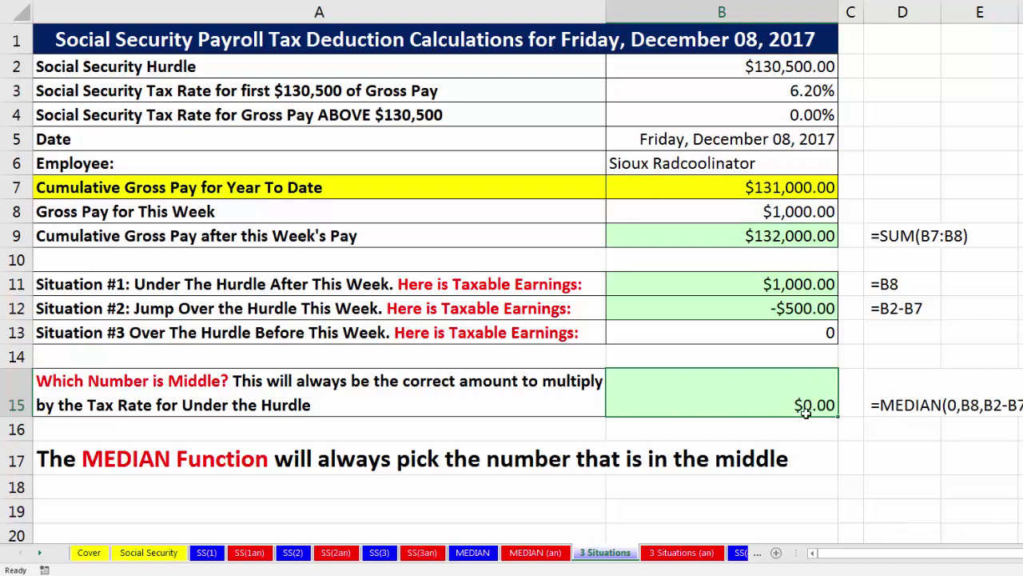
- Set the year-to-date cumulative gross pay in B7 to 129000
double_click(780, 187)
drag(785, 186, 808, 187)
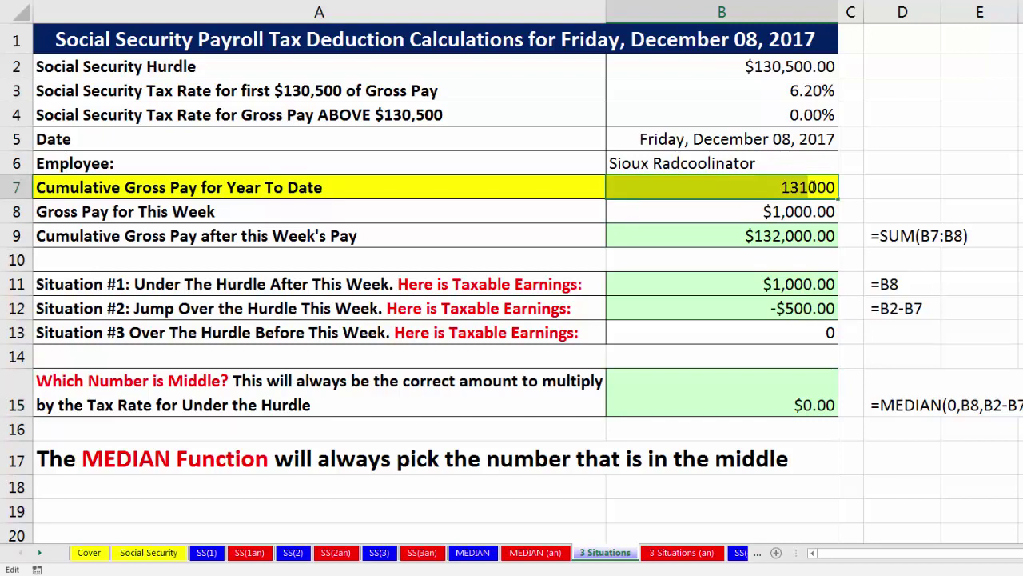
key(Return)
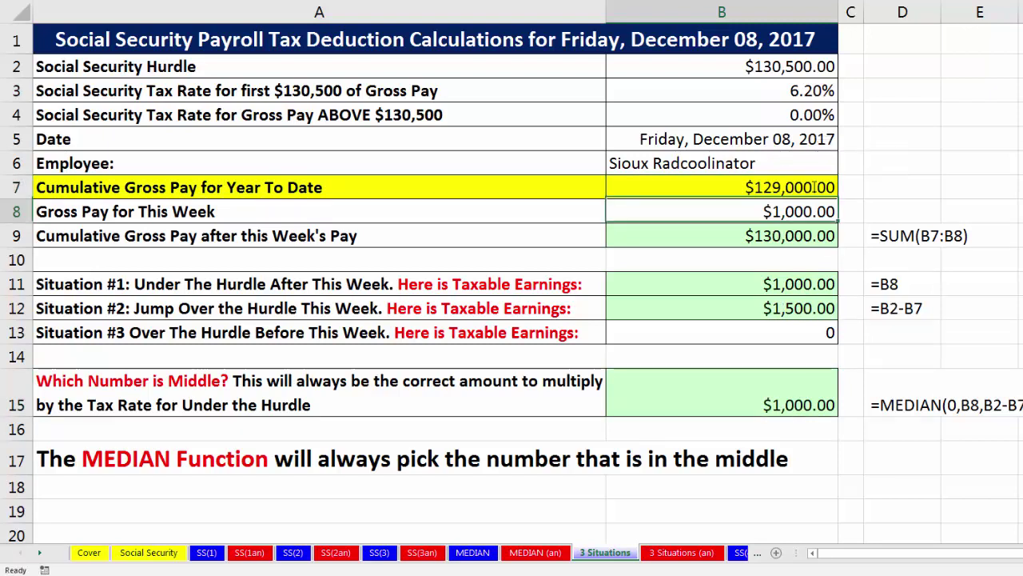
- Set the year-to-date cumulative gross pay in B7 to 130000
double_click(769, 188)
drag(790, 187, 805, 187)
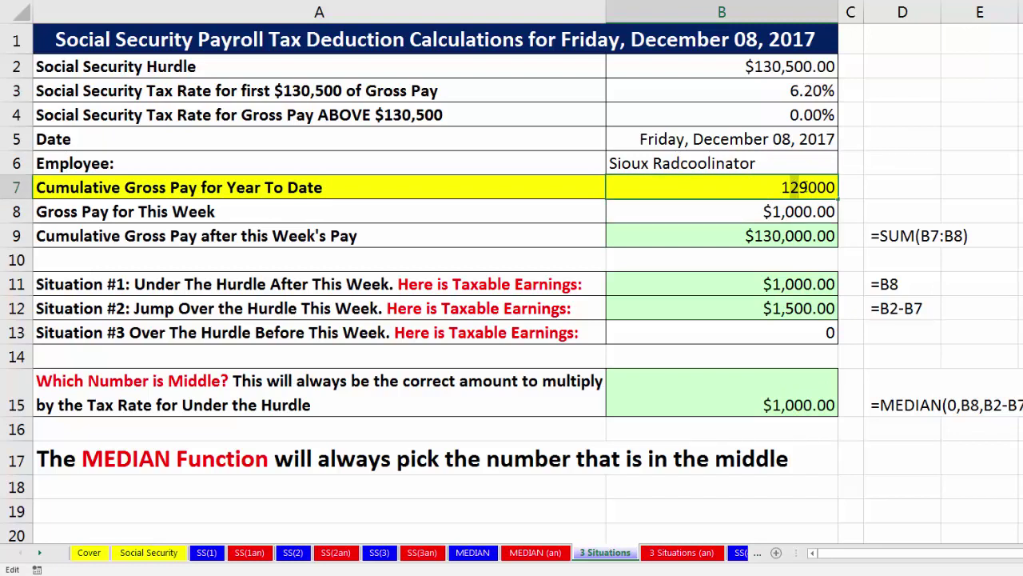
text(30)
key(ctrl+Return)
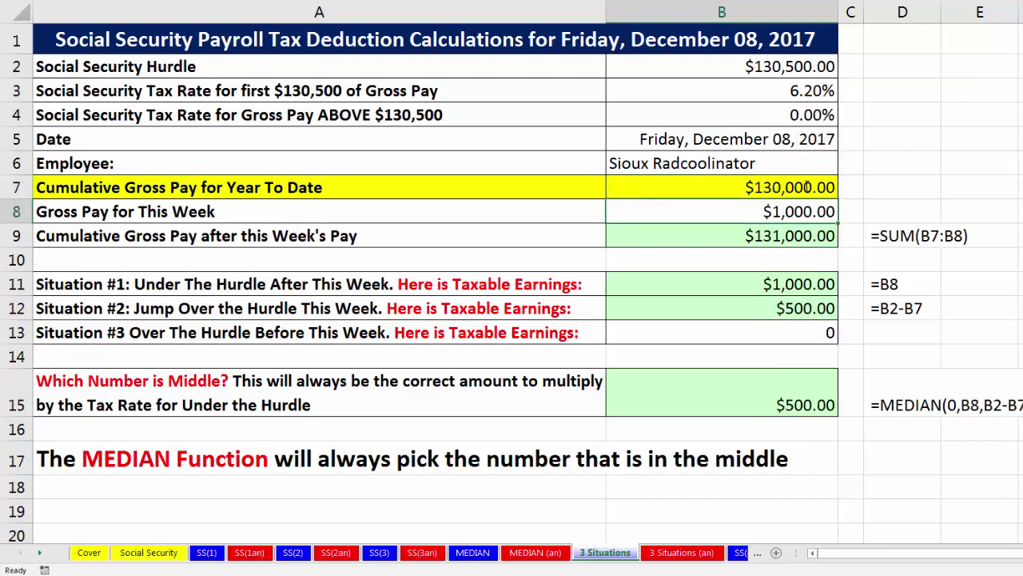
- Review the MEDIAN formula in B15 and the Social Security hurdle and tax rates in B2:B4
click(748, 406)
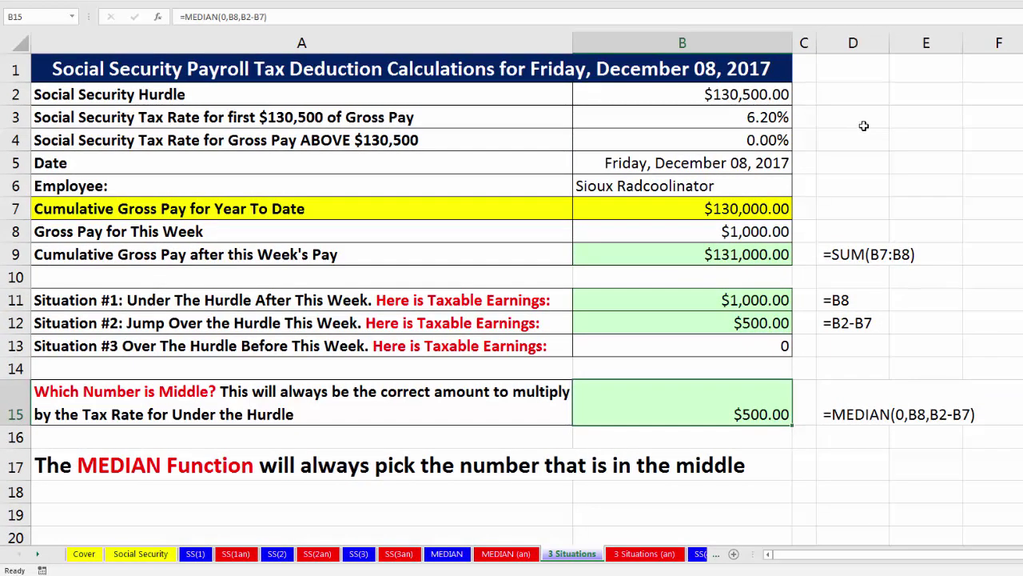
click(783, 94)
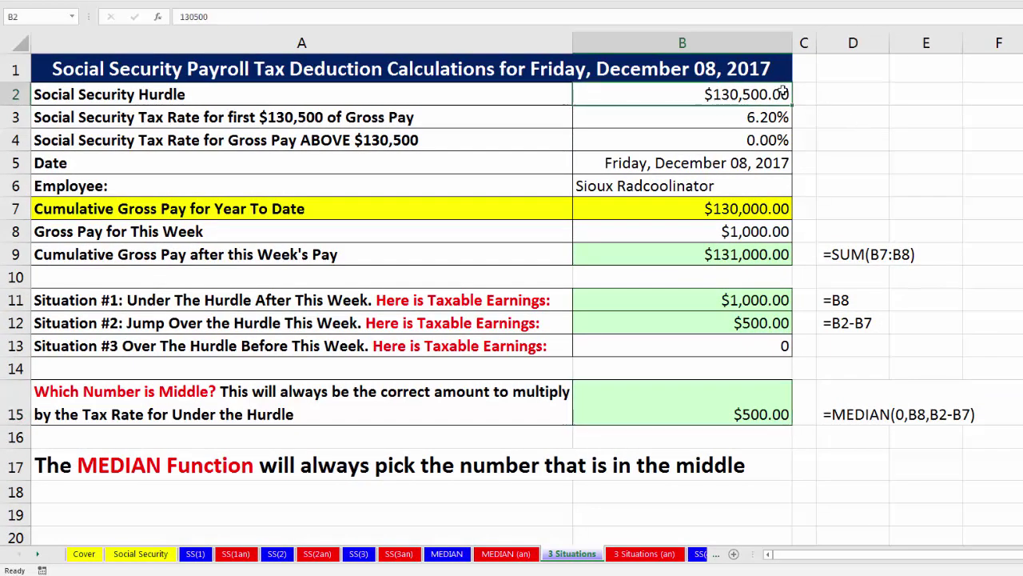
click(768, 117)
click(772, 139)
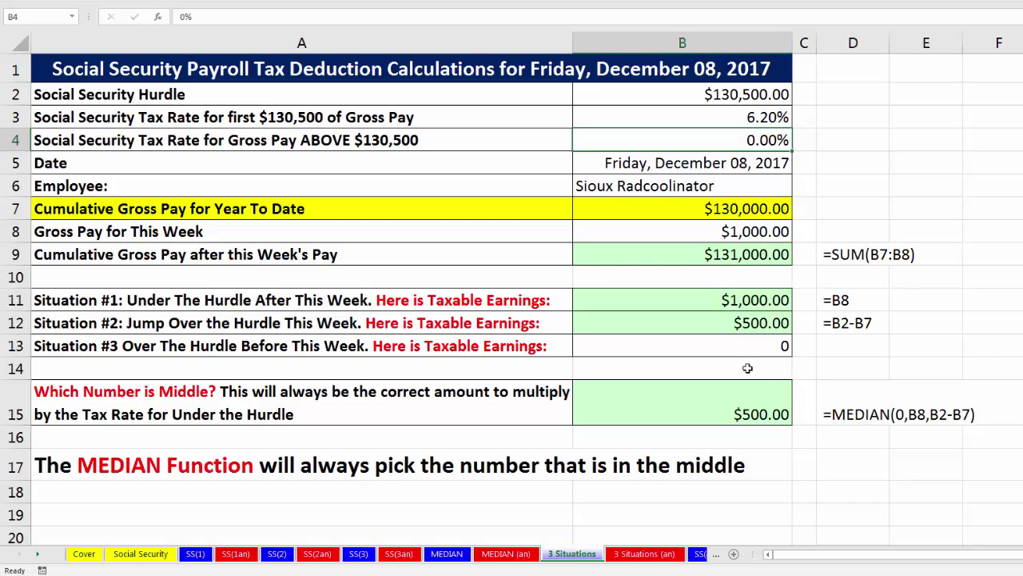
- Open the SS(4) sheet and check the employee, year-to-date gross pay and weekly gross pay in B6:B8
click(37, 554)
click(37, 554)
click(37, 554)
click(37, 554)
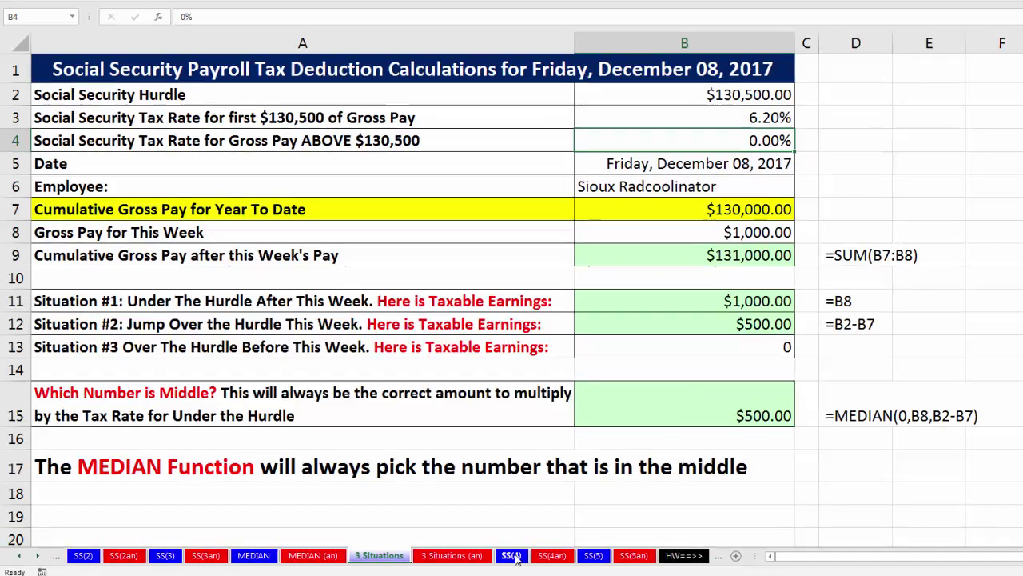
click(510, 554)
click(590, 171)
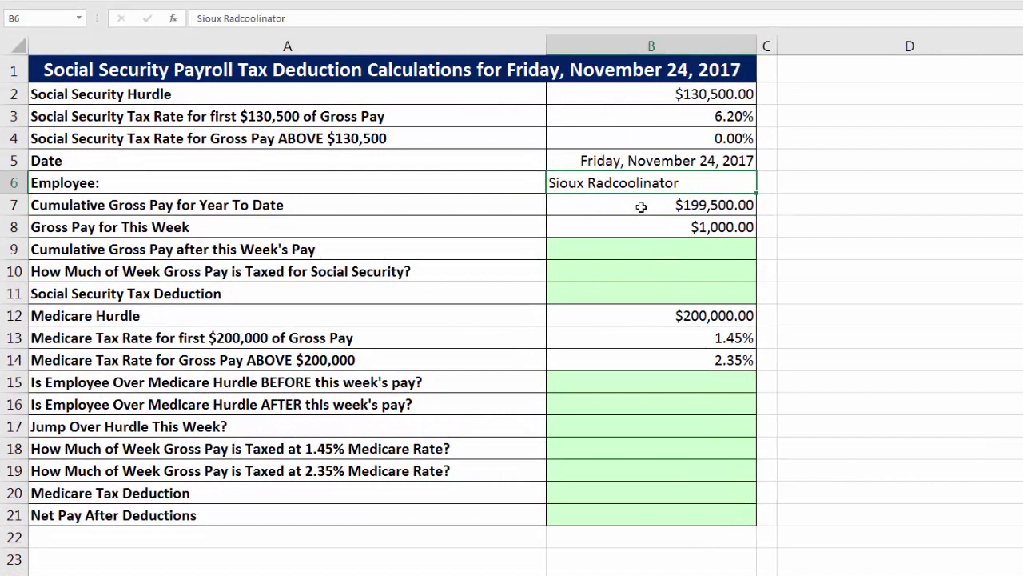
click(643, 203)
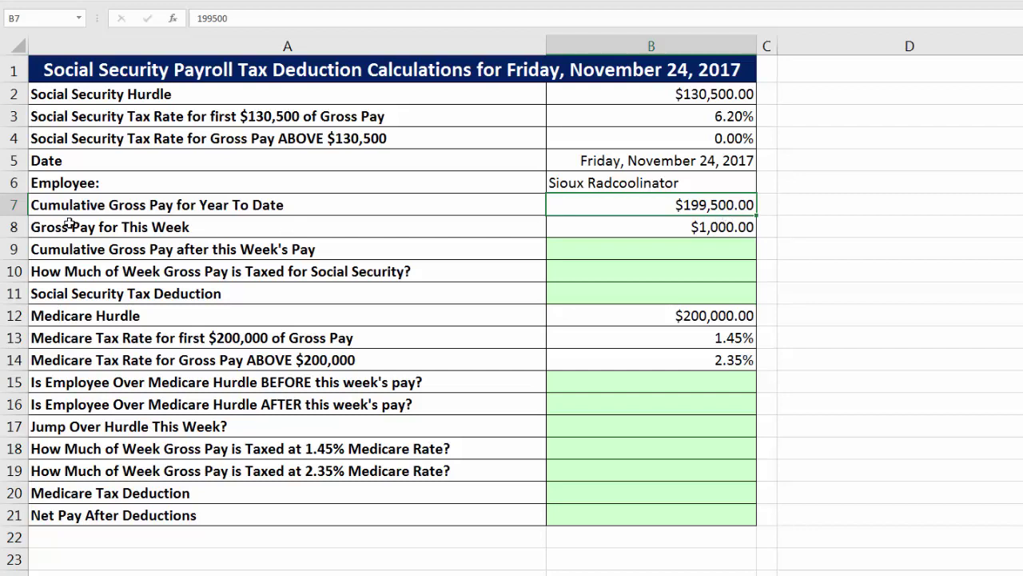
click(652, 228)
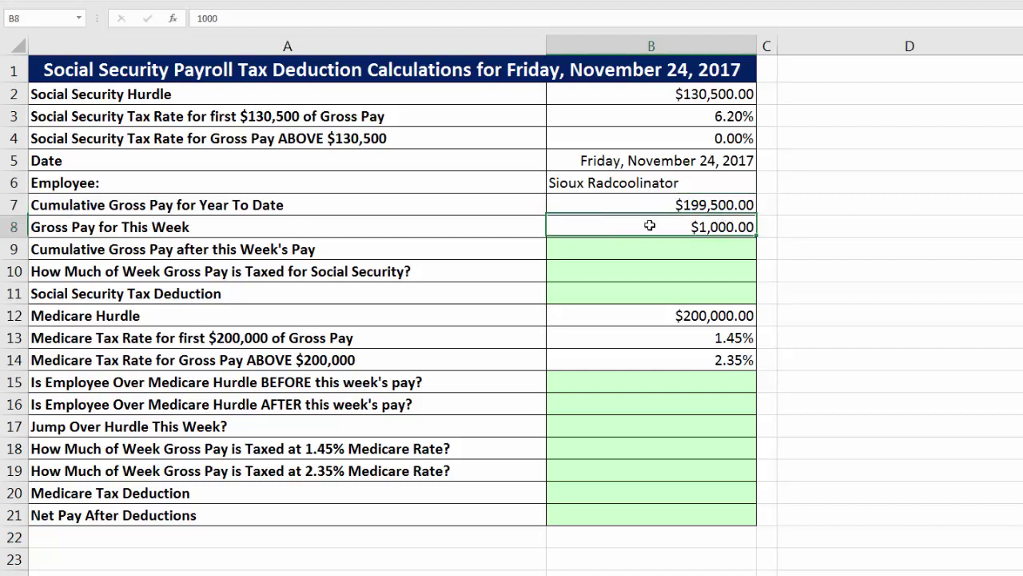
click(658, 208)
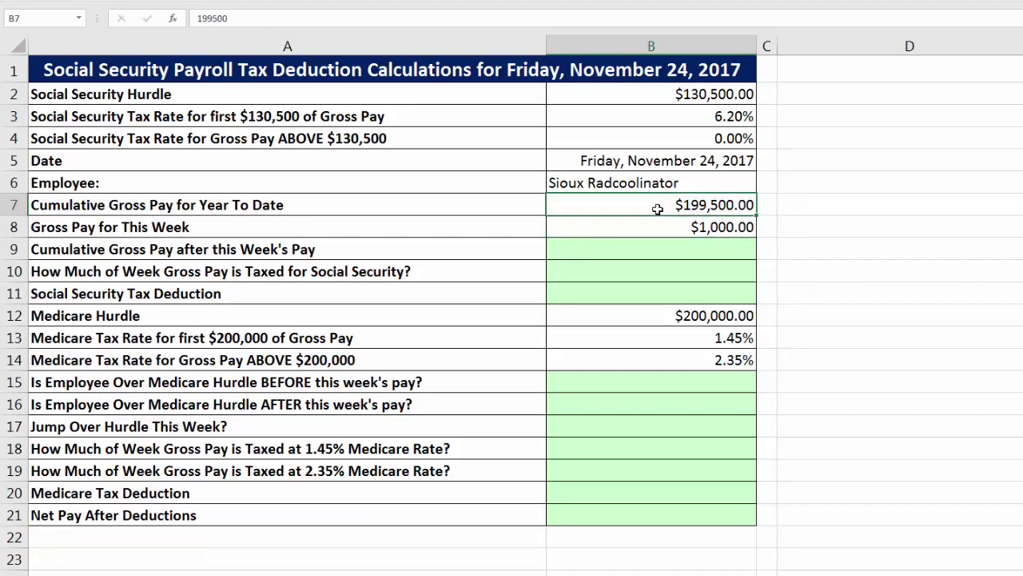
- Enter =SUM(B7:B8) in B9 for the cumulative gross pay after this week's pay
click(690, 251)
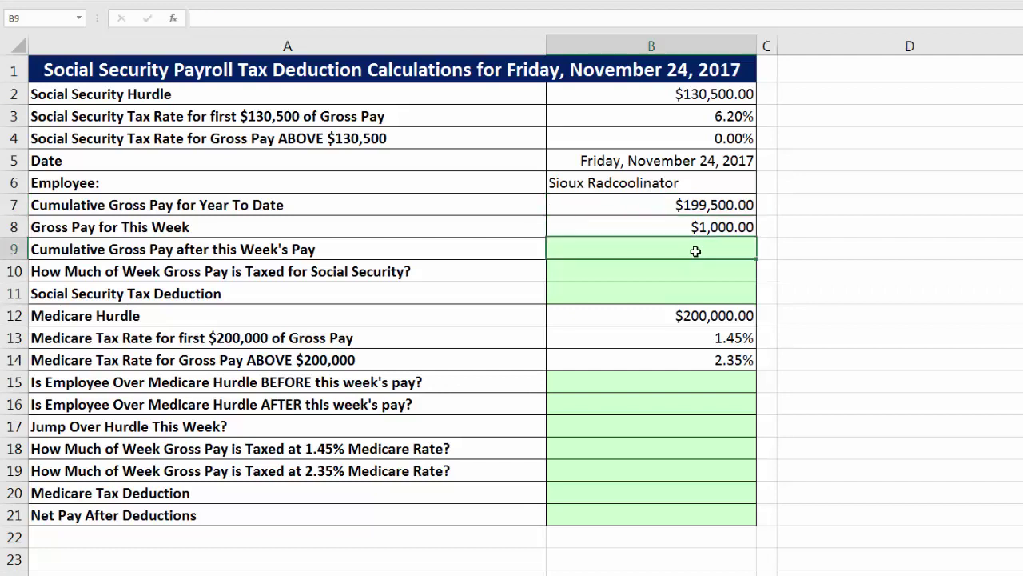
key(alt+equal)
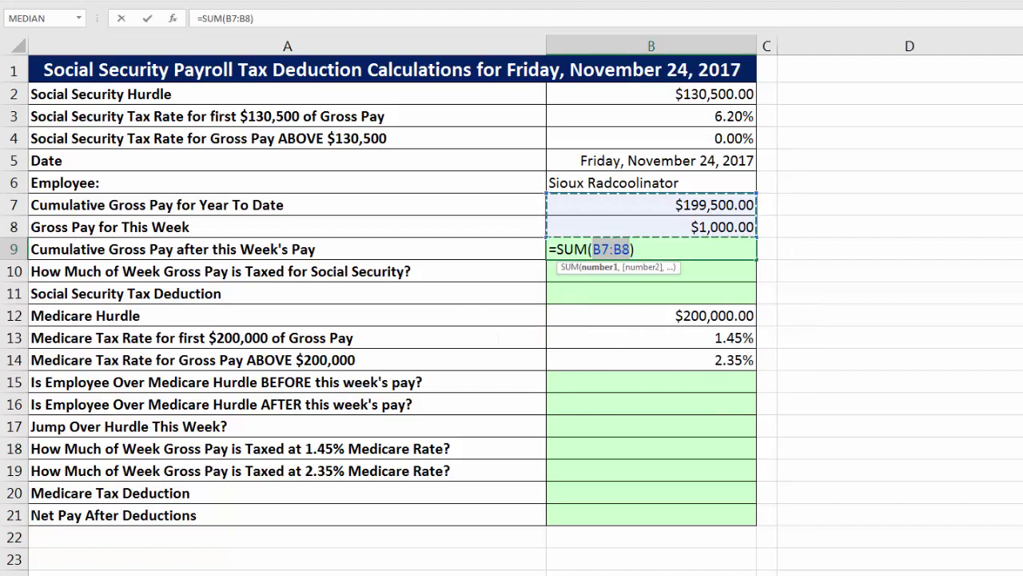
key(Return)
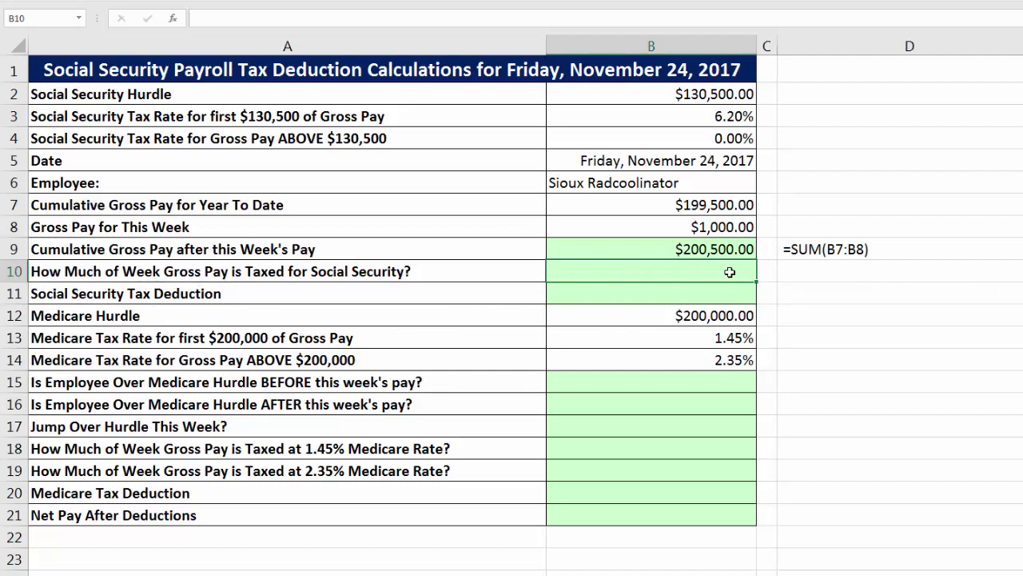
- Enter =MEDIAN(0,B8,B2-B7) in B10 for the week's gross pay taxed for Social Security
text(=me)
key(Tab)
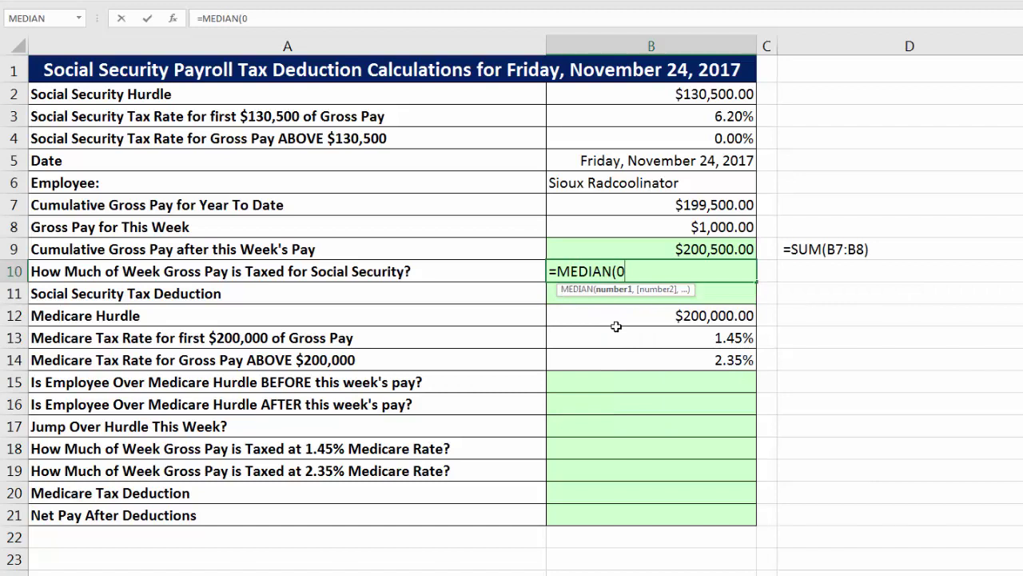
text(,)
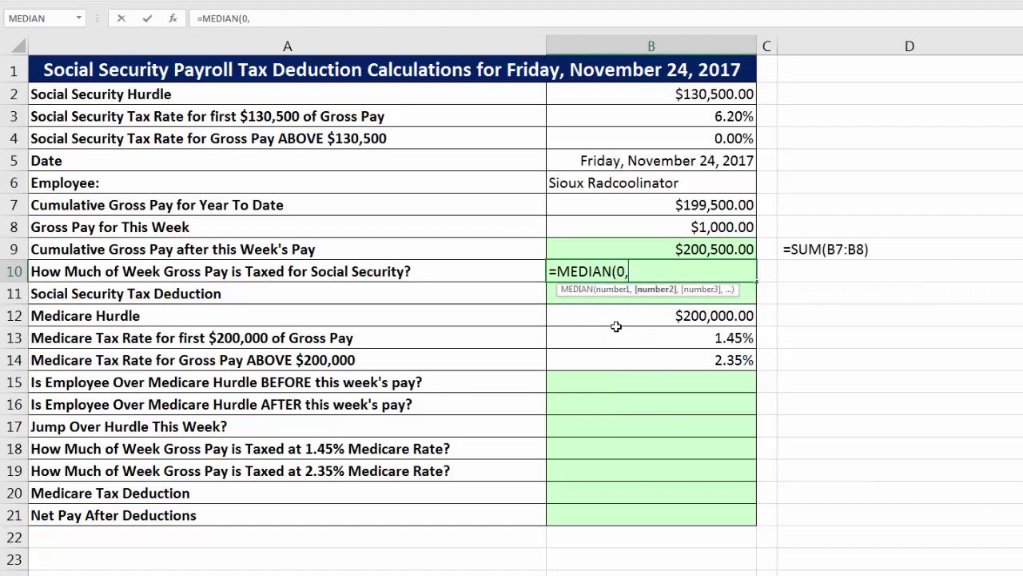
click(695, 227)
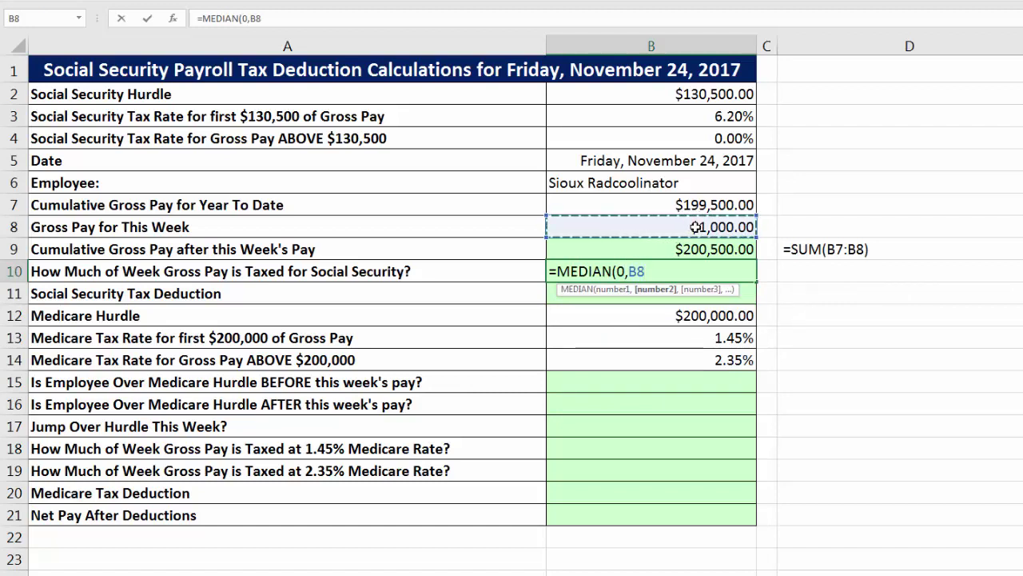
text(,)
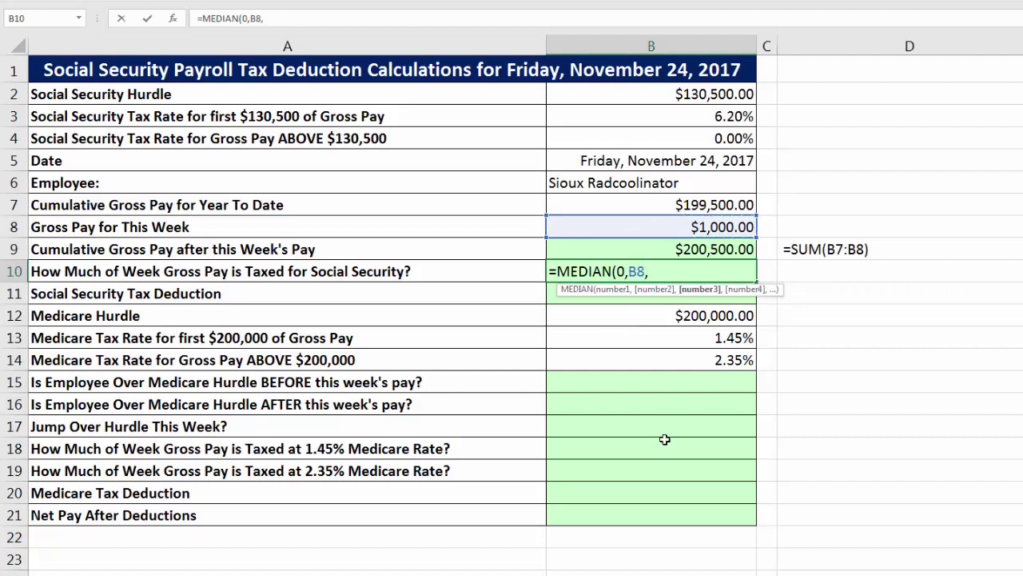
click(707, 95)
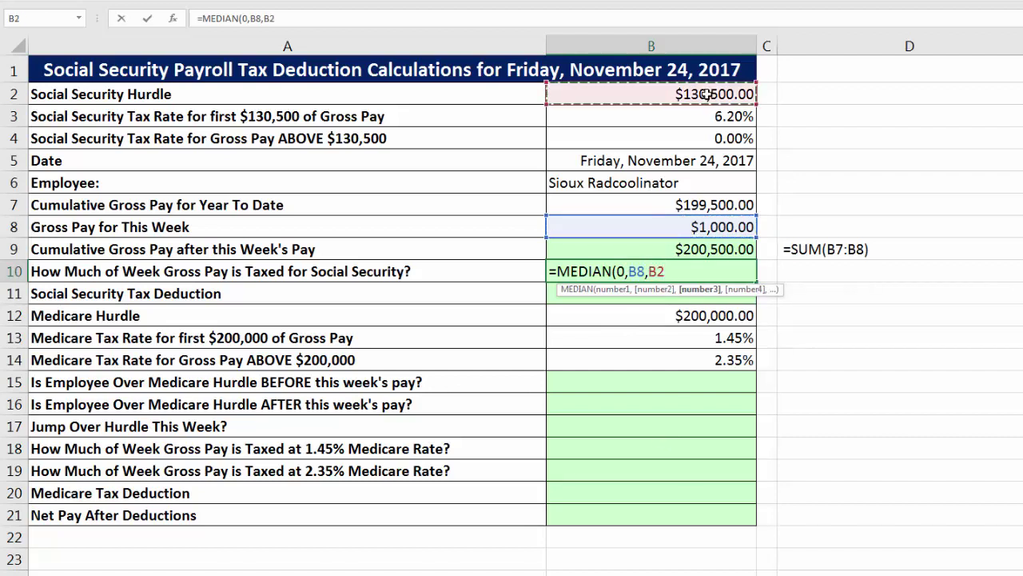
text(-)
click(710, 205)
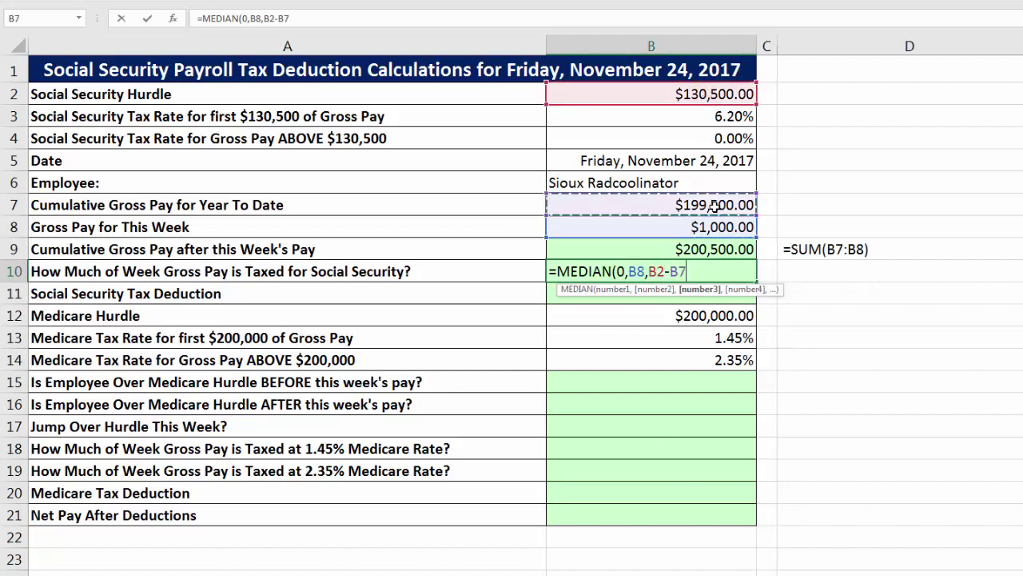
text())
key(Return)
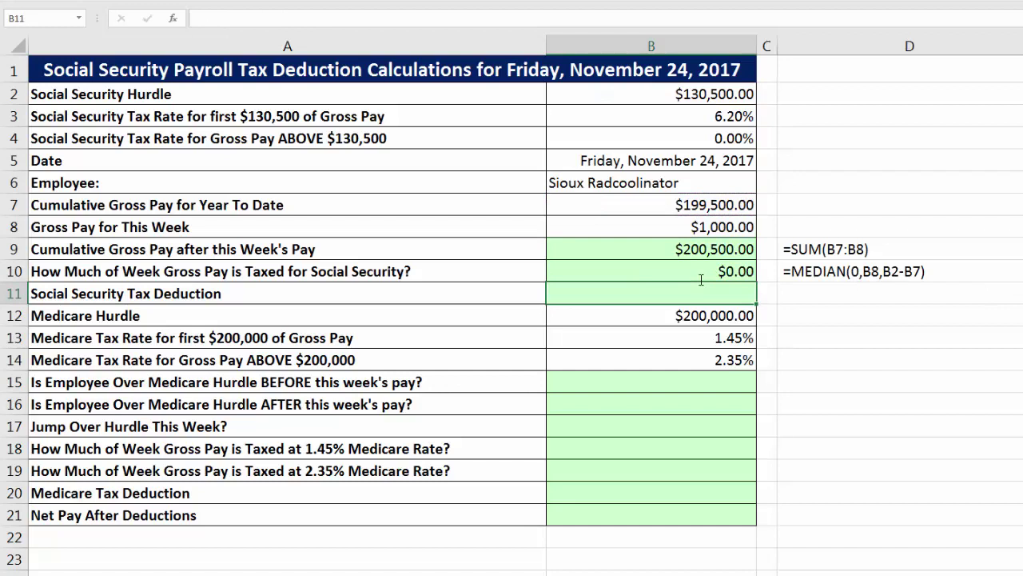
- Enter =ROUND(B10*B3,2) in B11 for the Social Security tax deduction
text(=round)
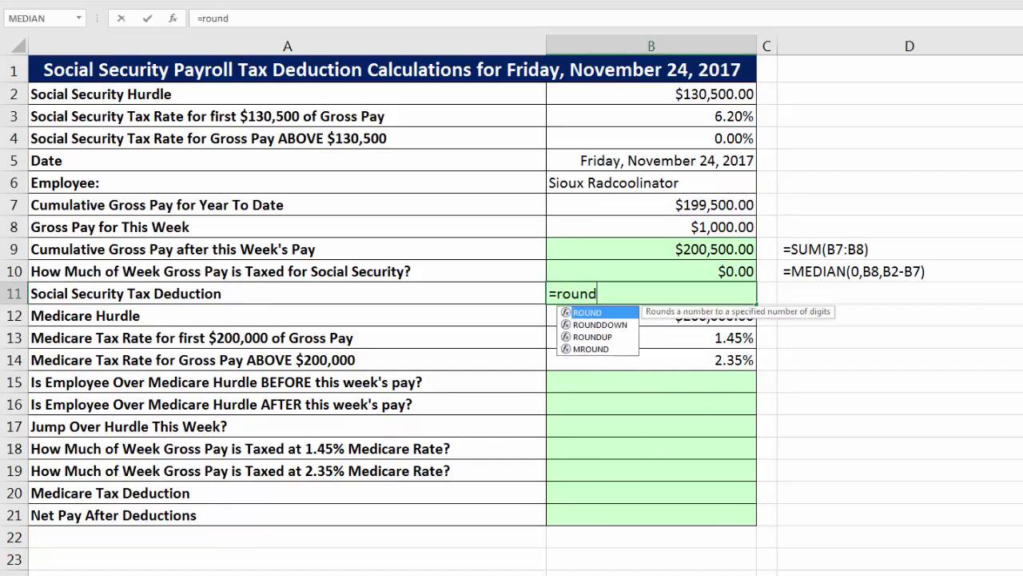
key(Tab)
key(Up)
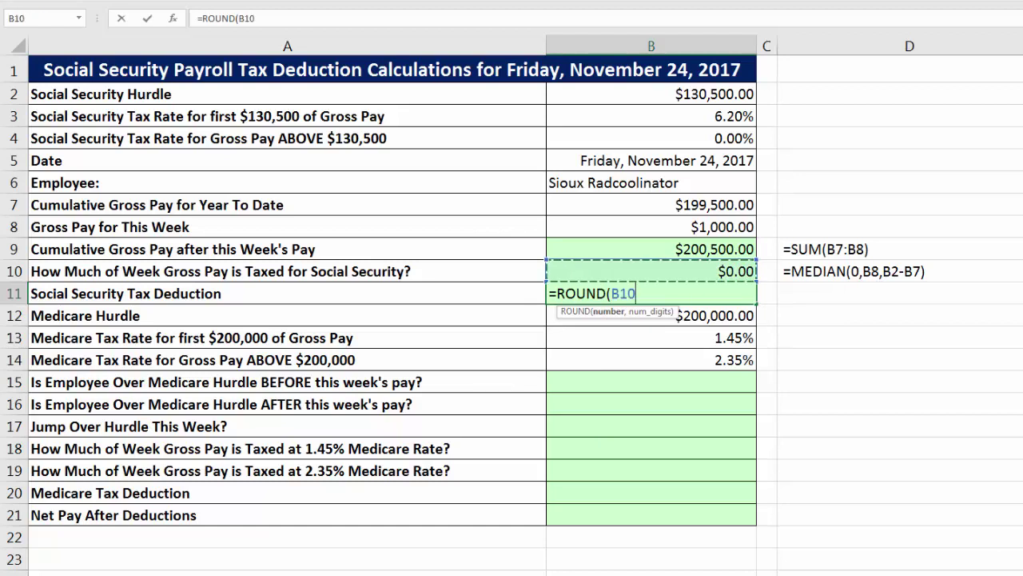
text(*)
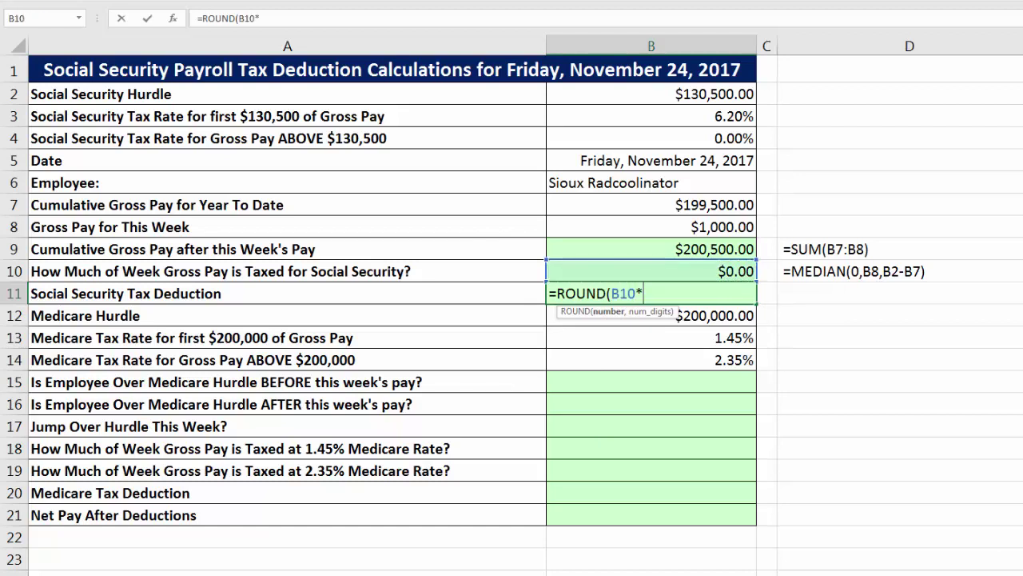
click(714, 112)
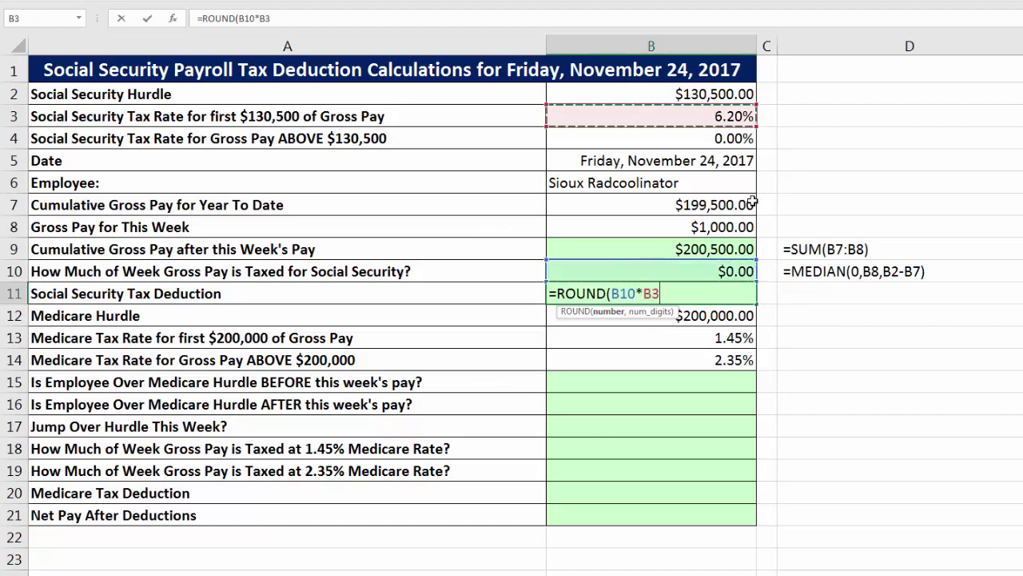
text(,2)
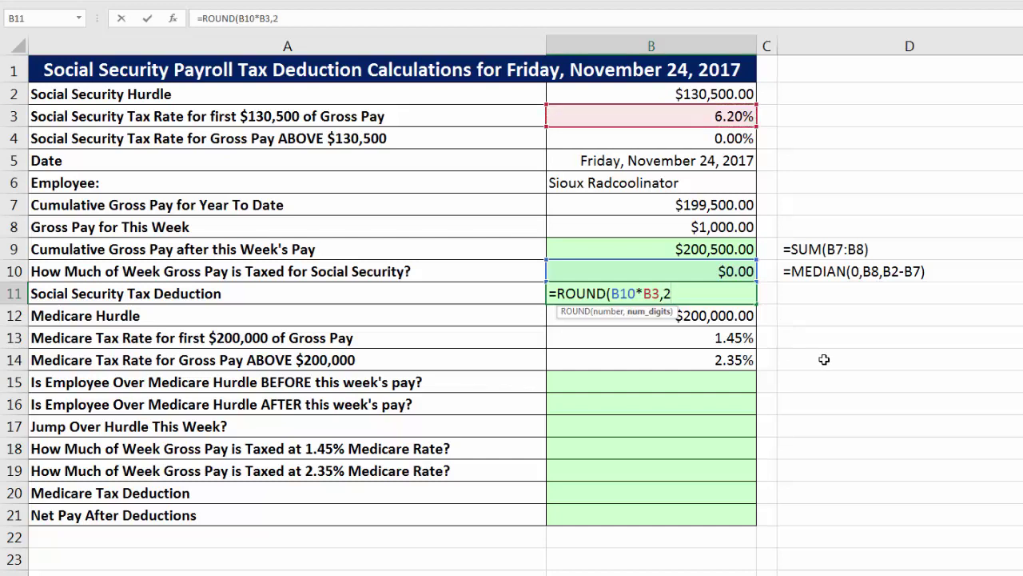
text())
key(ctrl+Return)
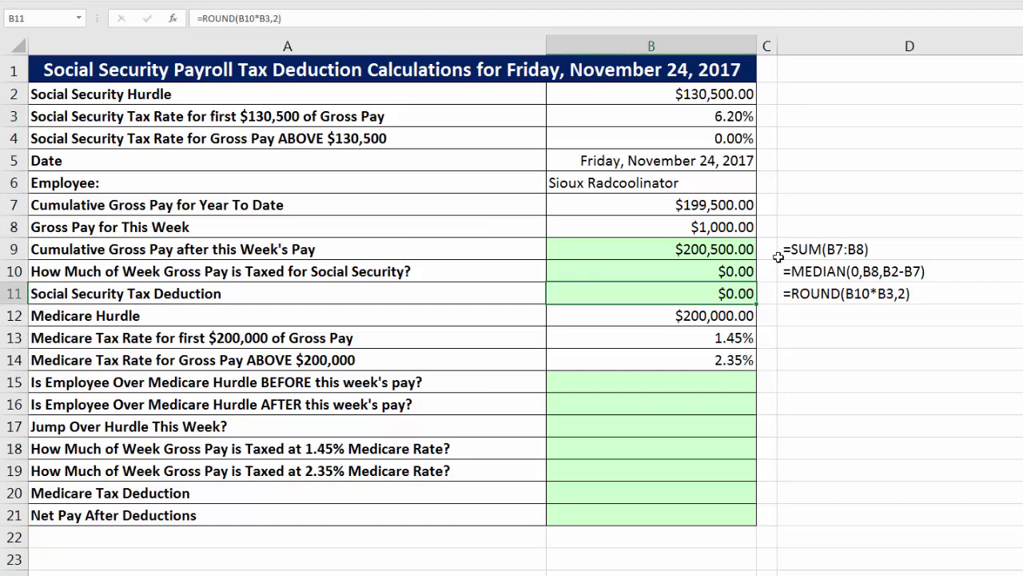
- Test the Social Security formulas with year-to-date gross pay in B7 of 129000 and 130000, and restore it to 199500
click(735, 140)
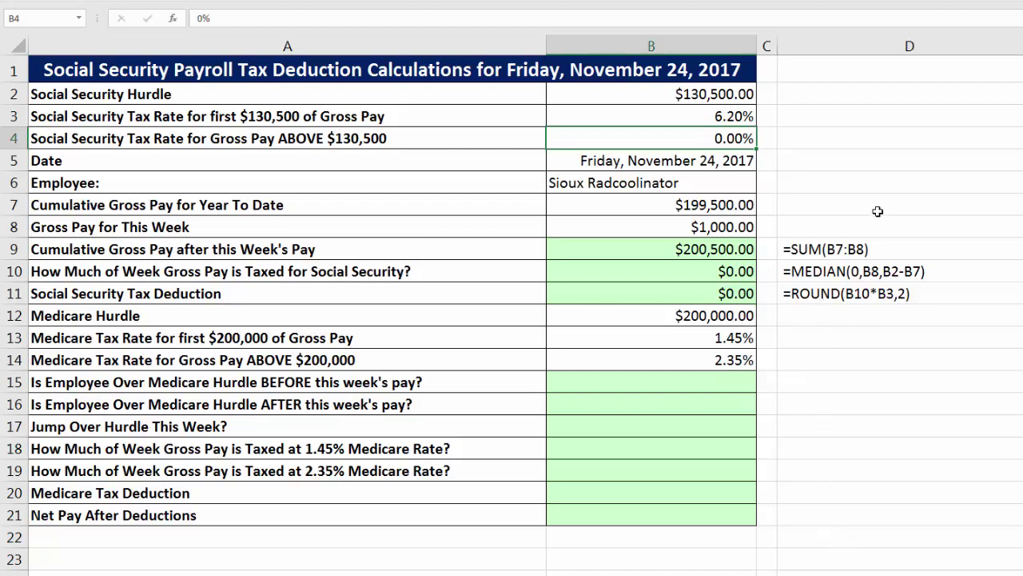
click(714, 208)
text(129000)
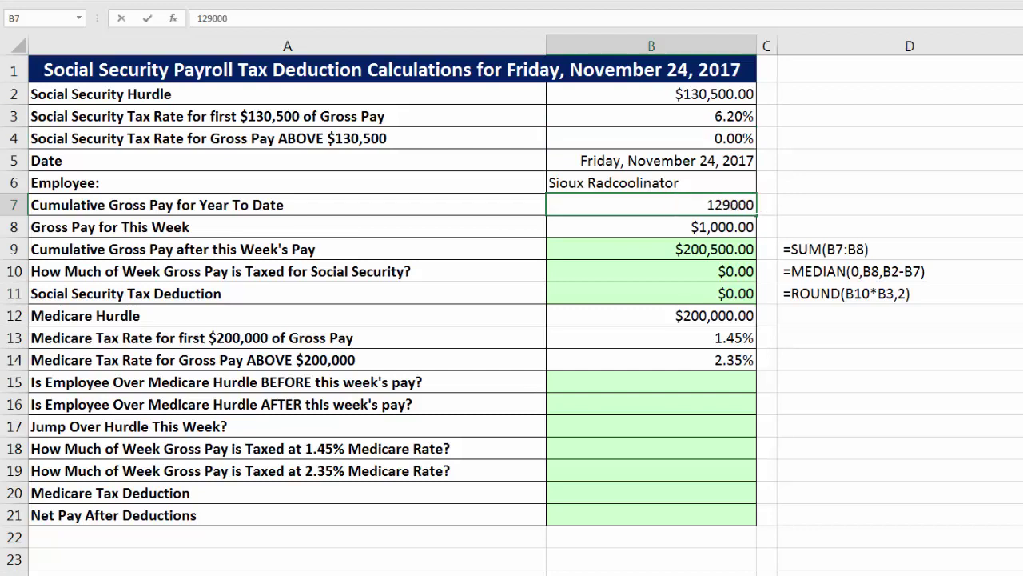
key(ctrl+Return)
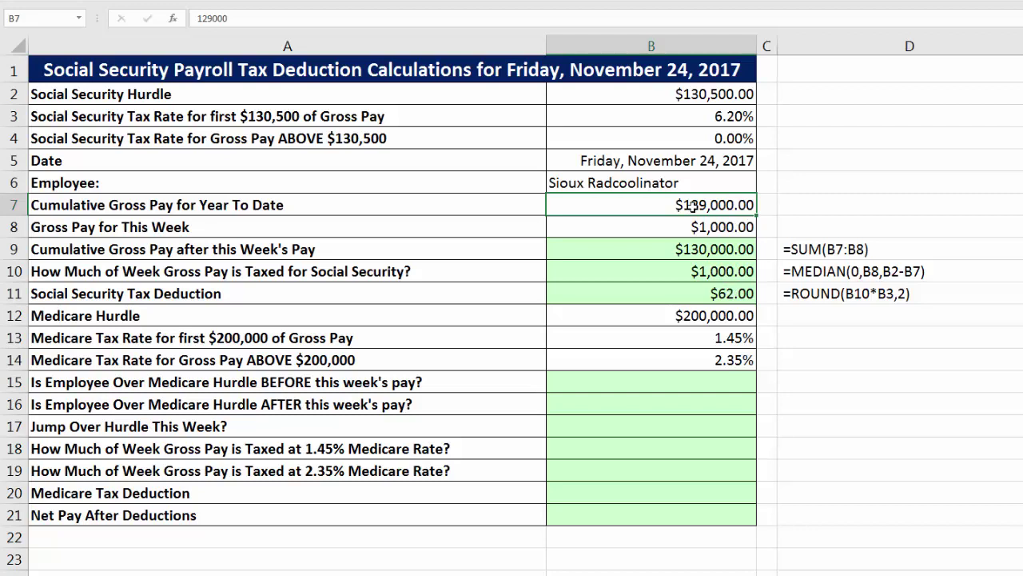
text(130000)
key(ctrl+Return)
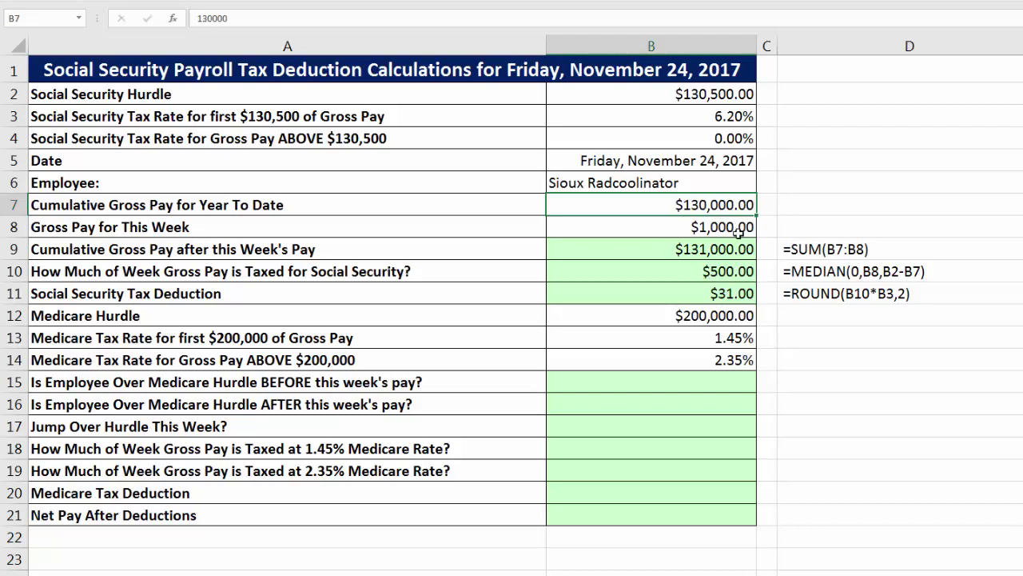
text(199500)
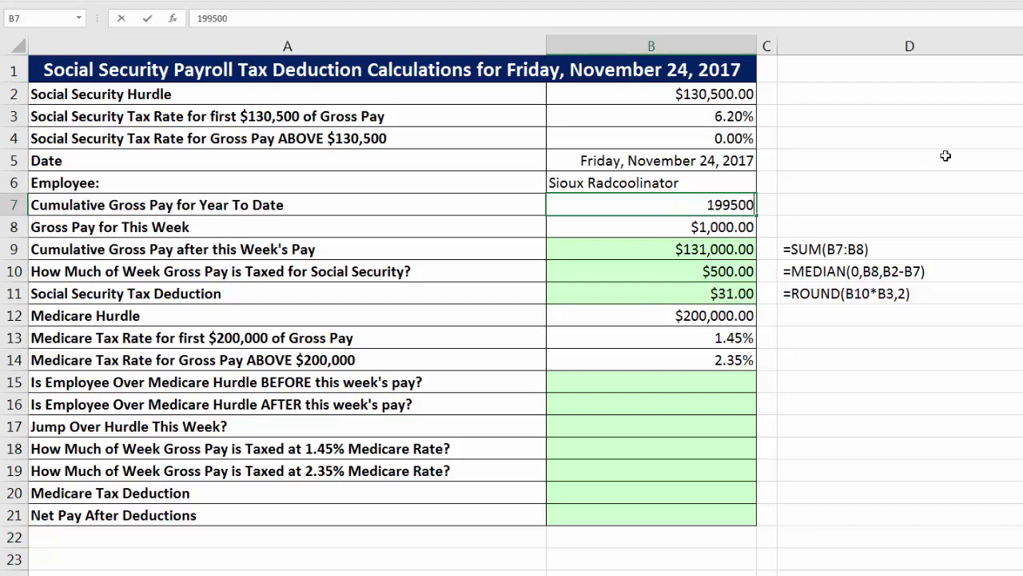
key(ctrl+Return)
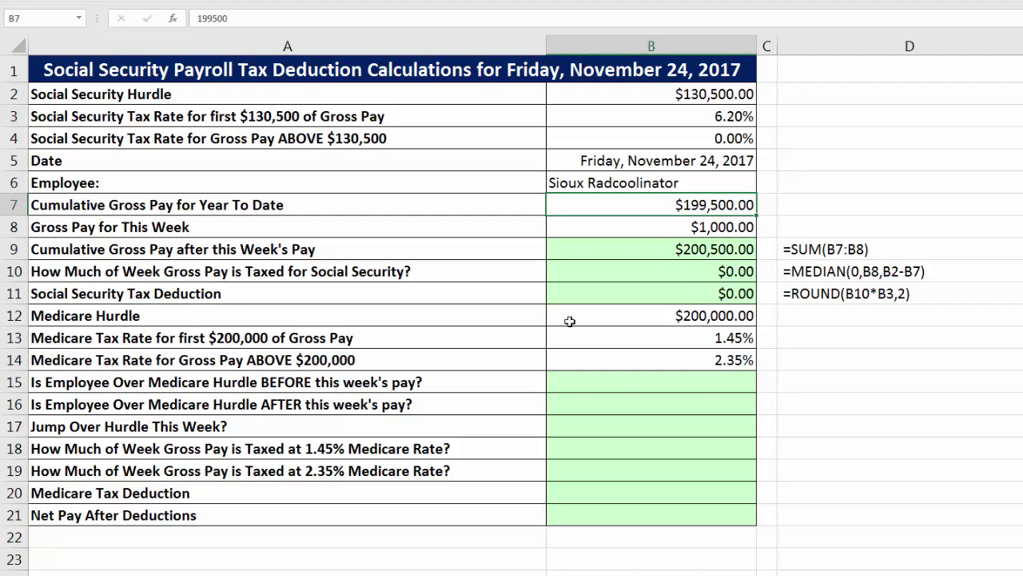
- Examine the Medicare hurdle, the two Medicare tax rates, the hurdle question rows and the Social Security rate in B3
drag(168, 321, 666, 316)
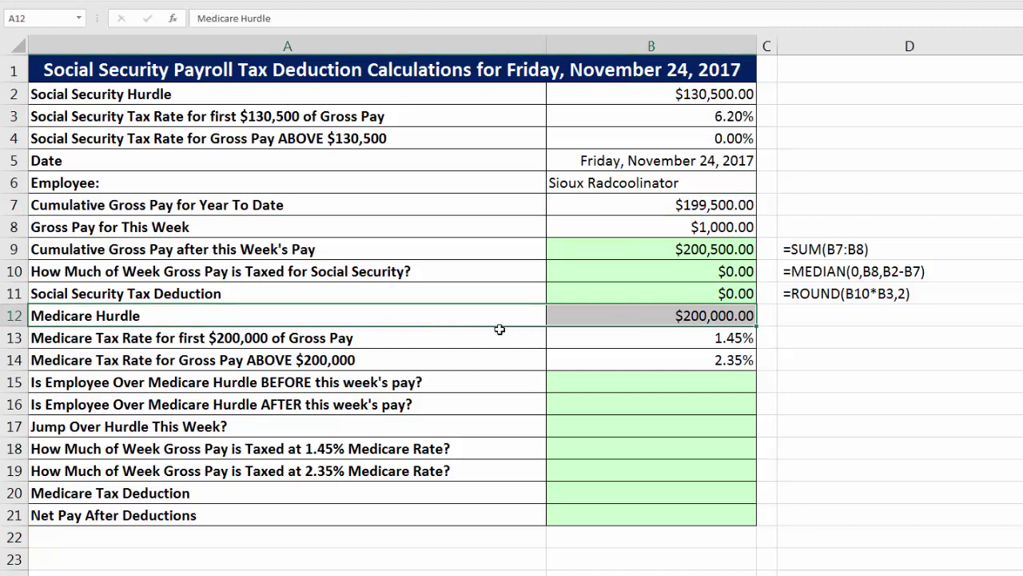
click(634, 336)
click(692, 358)
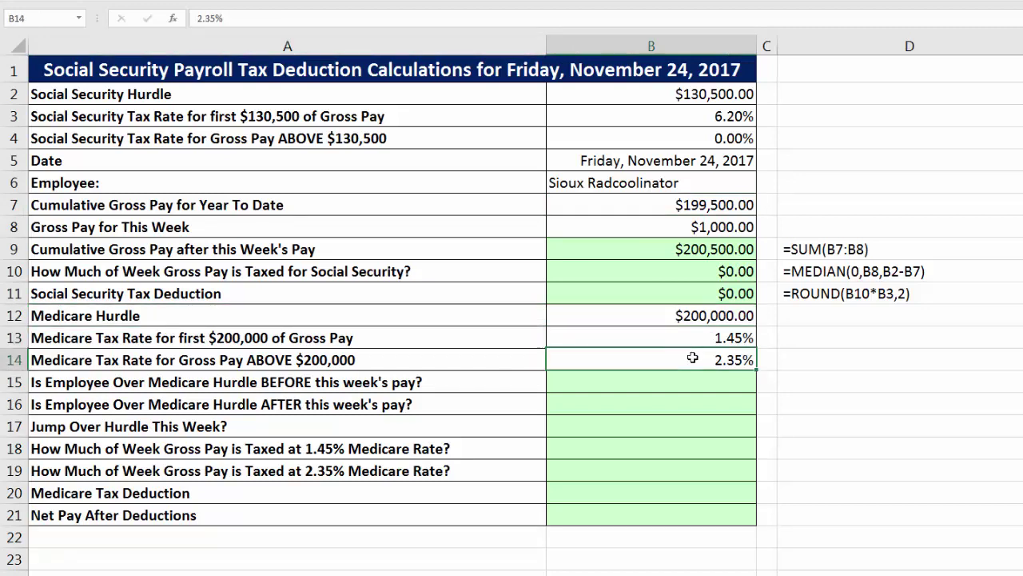
drag(310, 384, 617, 432)
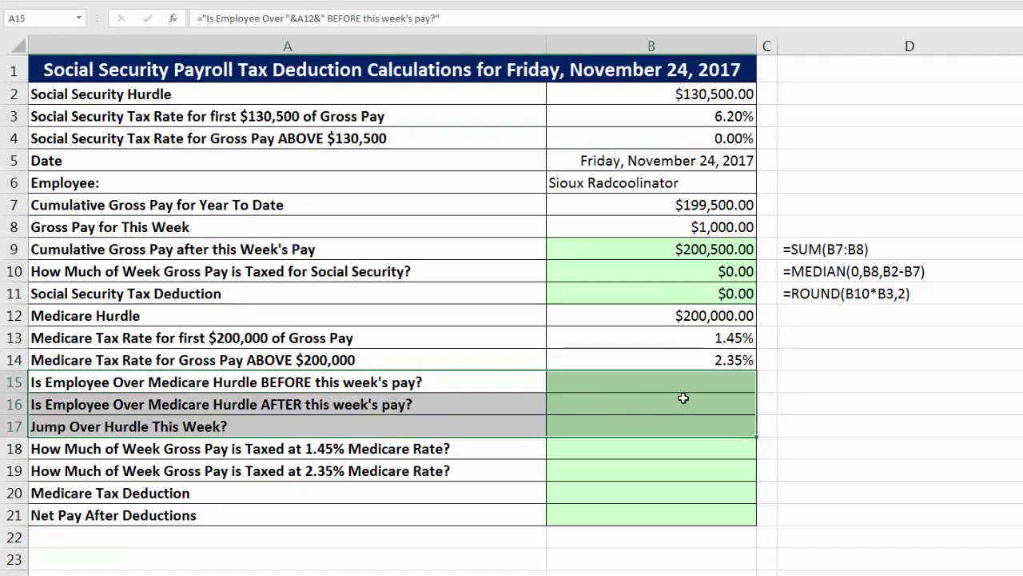
click(596, 451)
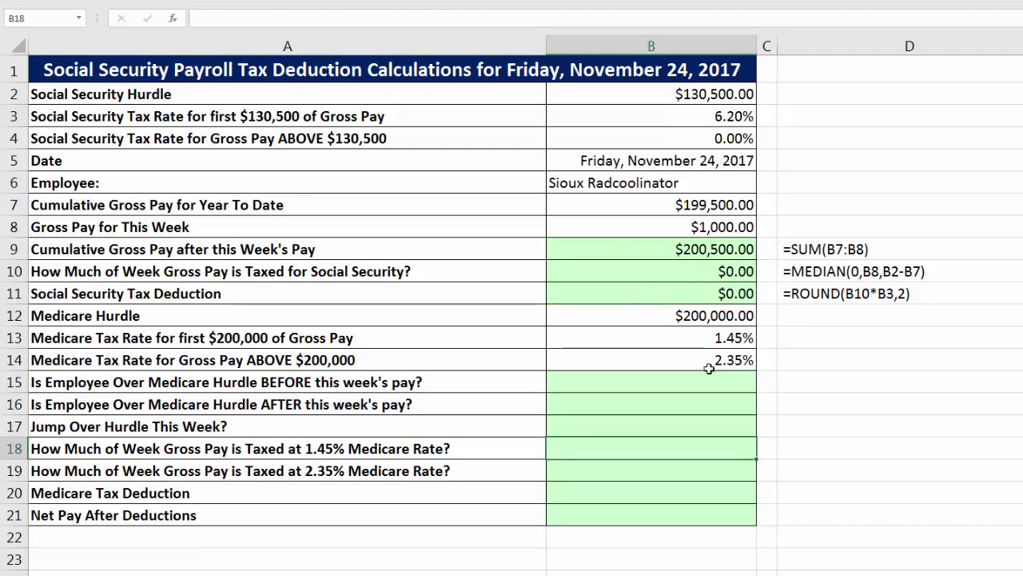
click(710, 342)
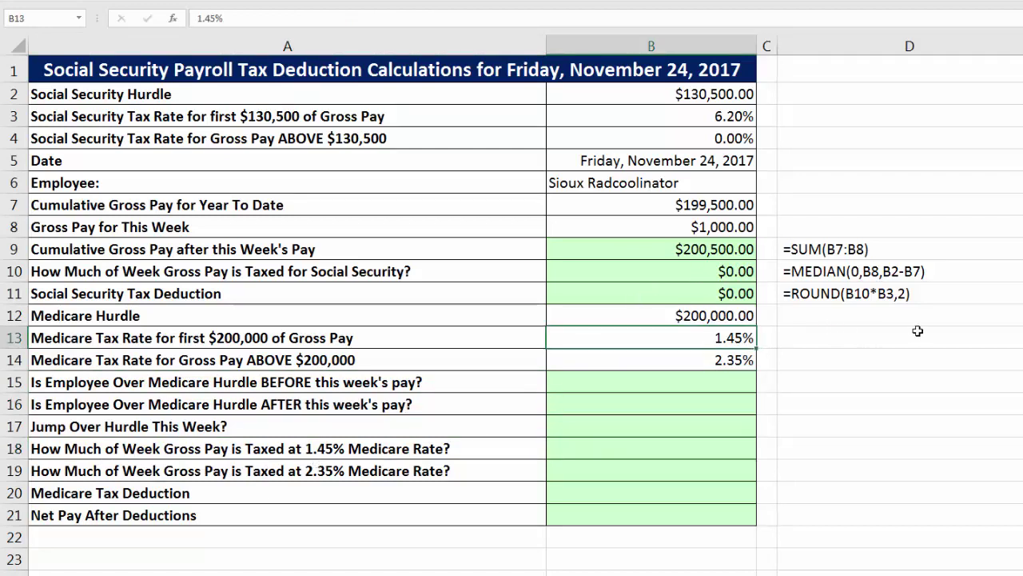
click(734, 116)
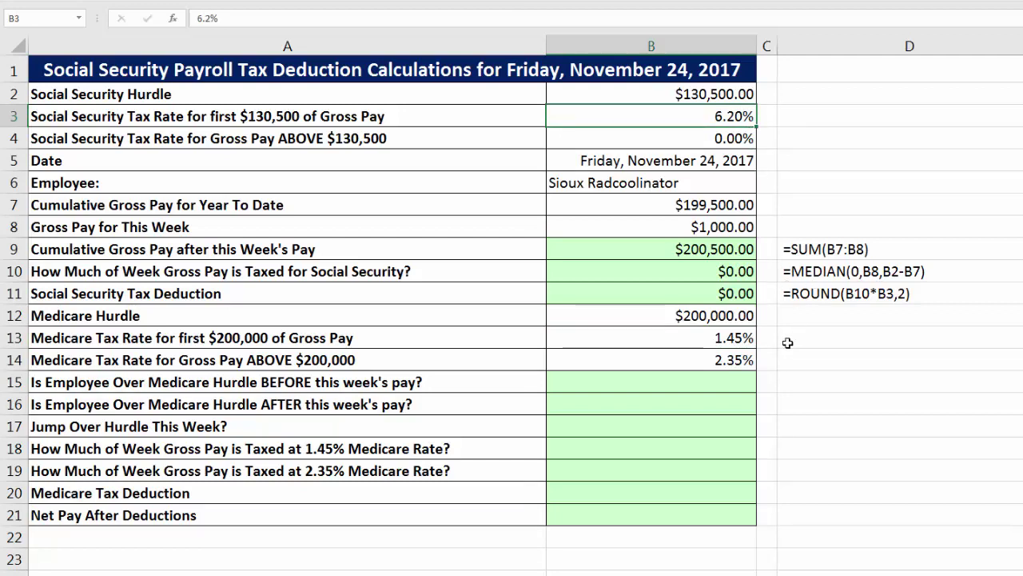
- Enter =MEDIAN(B8,0,B12-B7) in B18 for the week's gross pay taxed at the 1.45% Medicare rate
drag(196, 449, 645, 455)
click(645, 455)
text(=median()
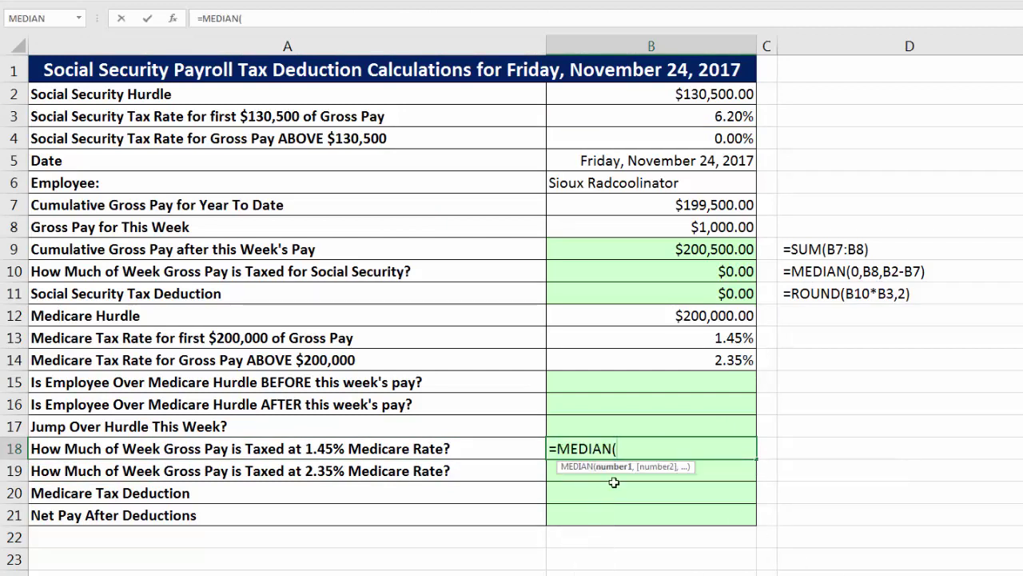
click(723, 227)
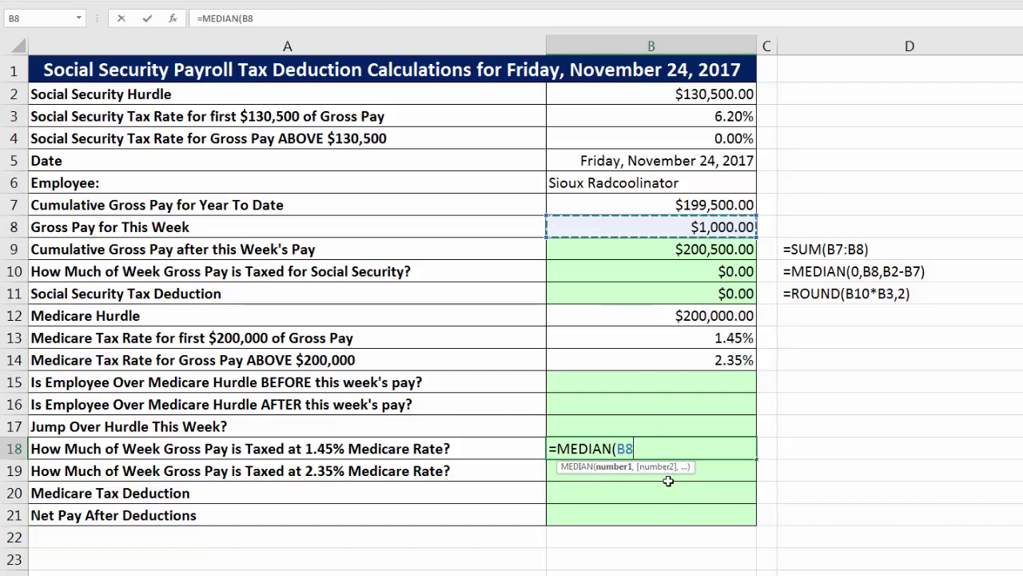
text(,)
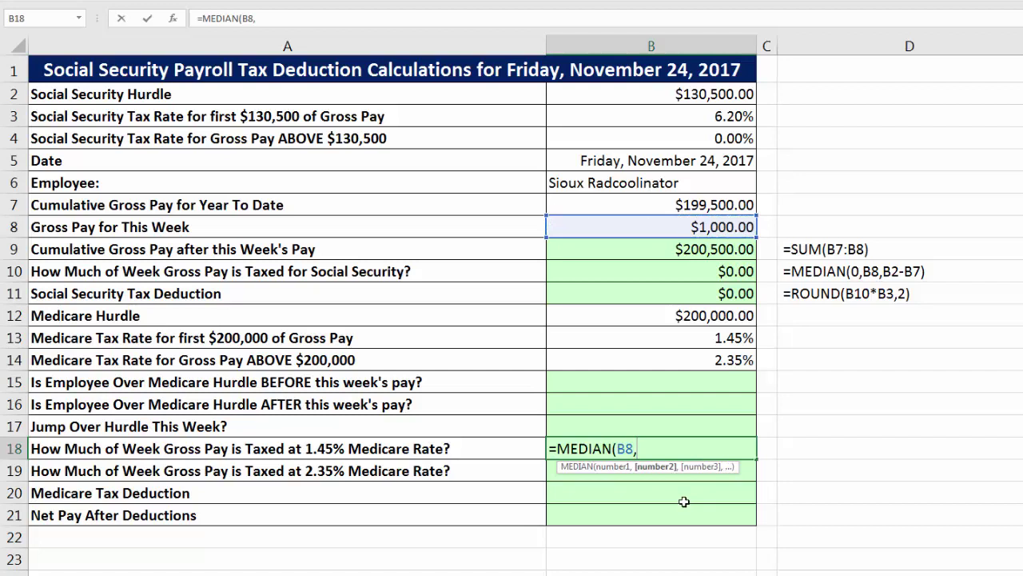
text(0,)
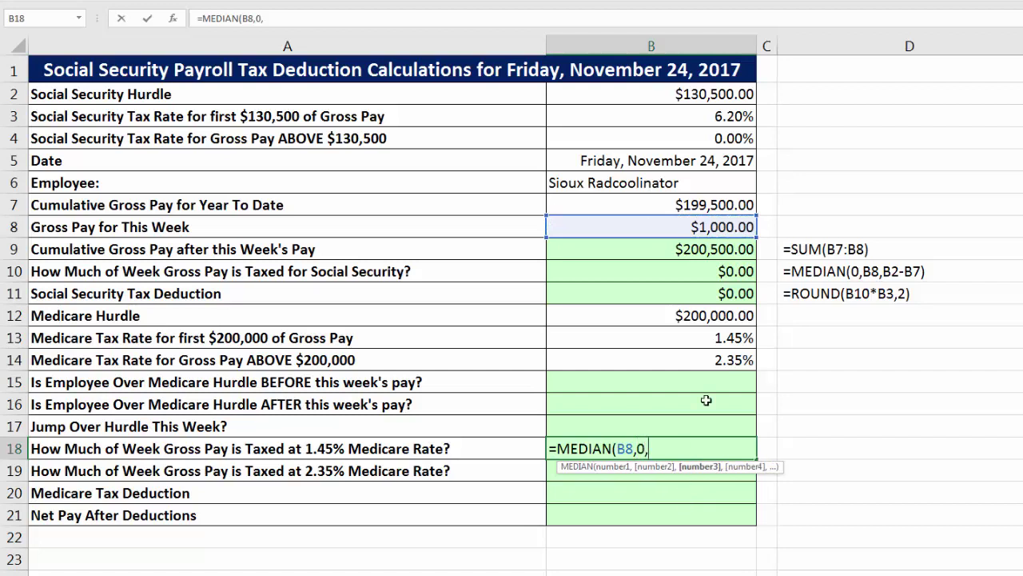
click(742, 319)
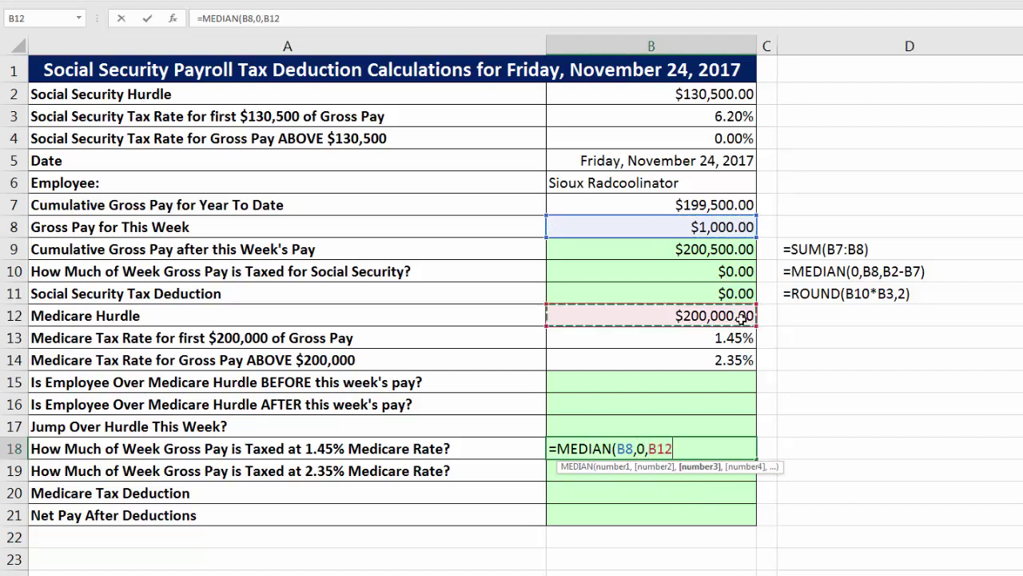
text(-)
click(723, 207)
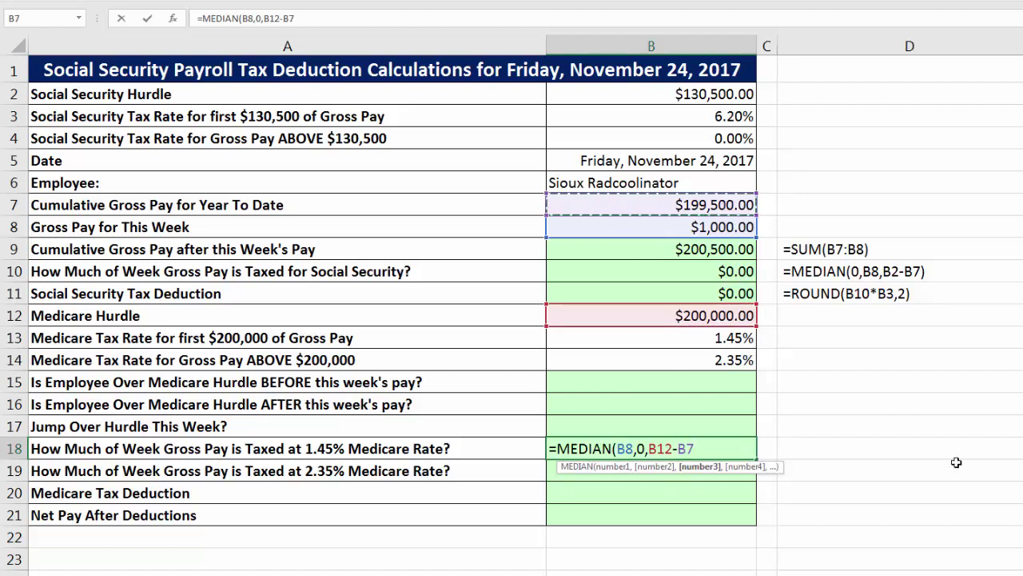
text())
key(ctrl+Return)
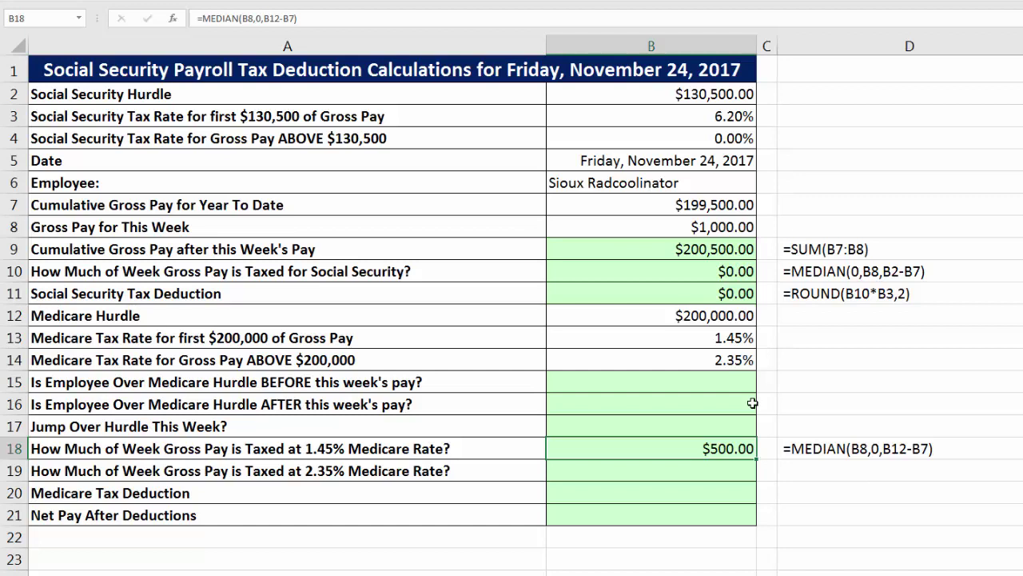
- Enter =B8-B18 in B19 for the week's gross pay taxed at the 2.35% Medicare rate
click(675, 206)
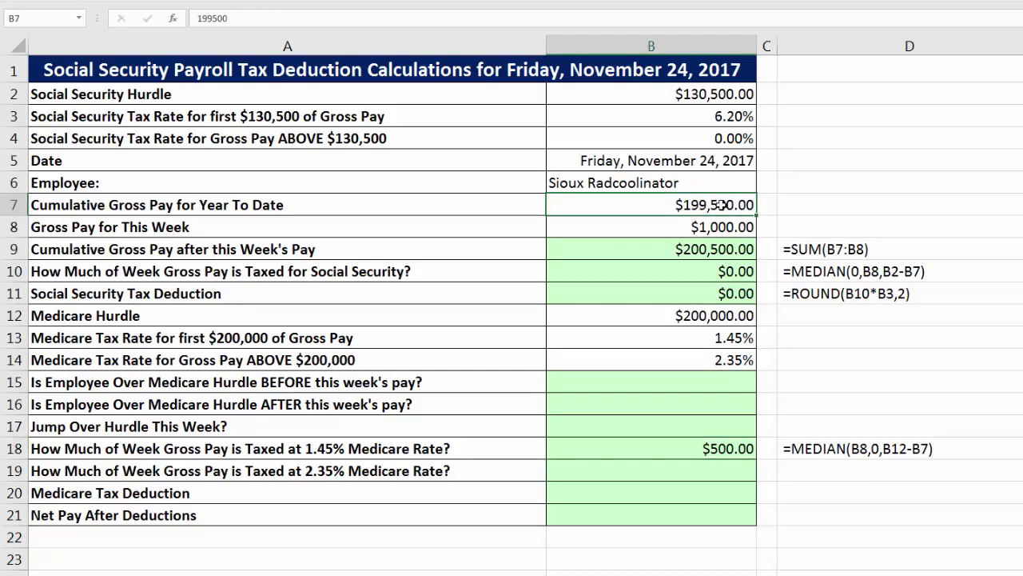
click(704, 249)
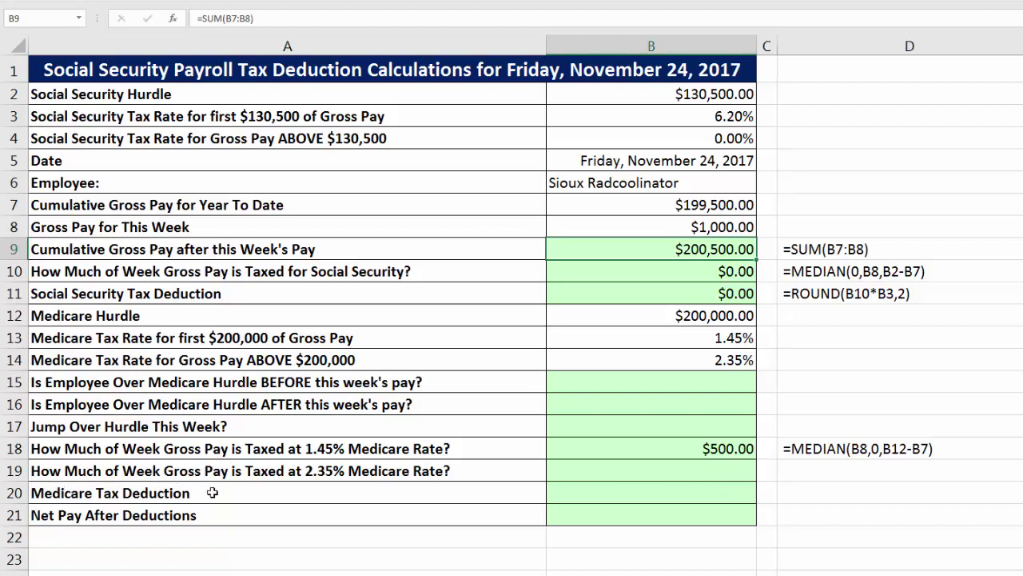
click(720, 471)
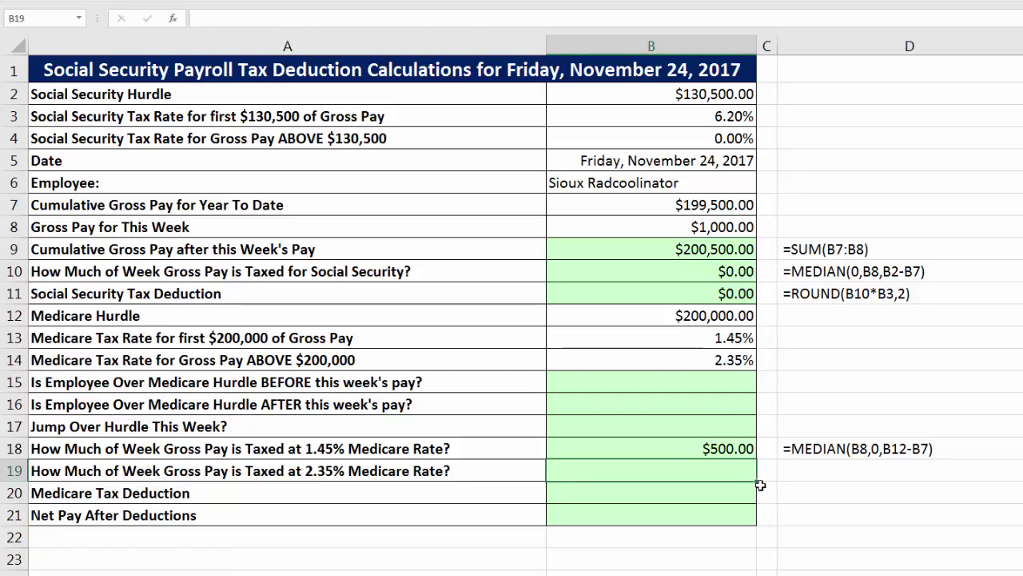
text(=)
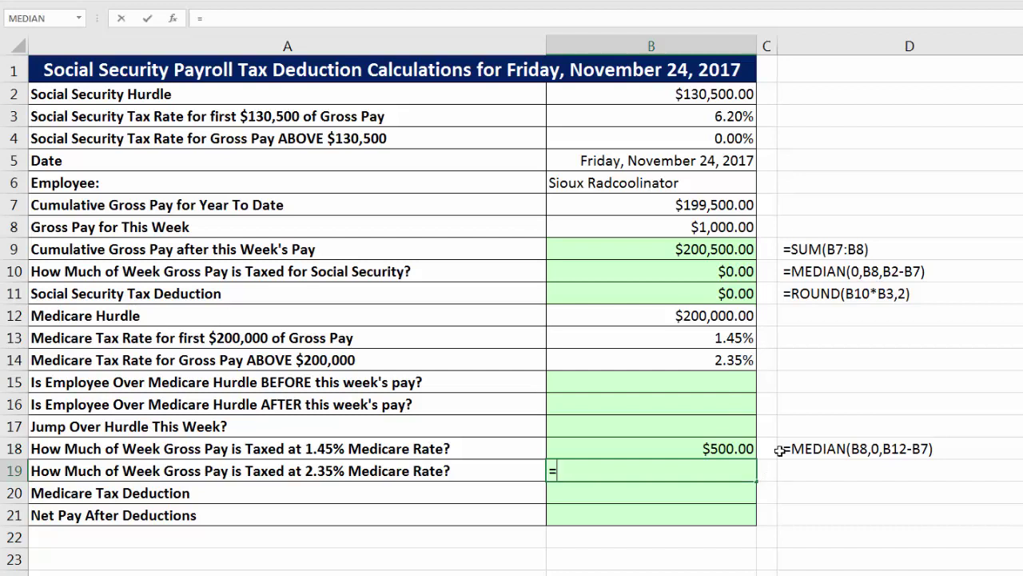
click(737, 228)
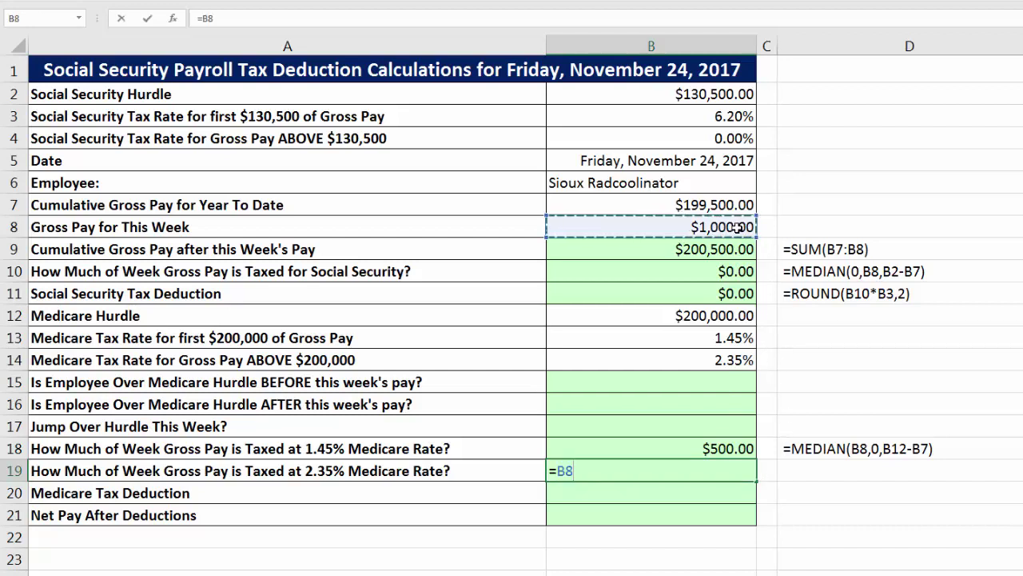
text(-)
click(701, 449)
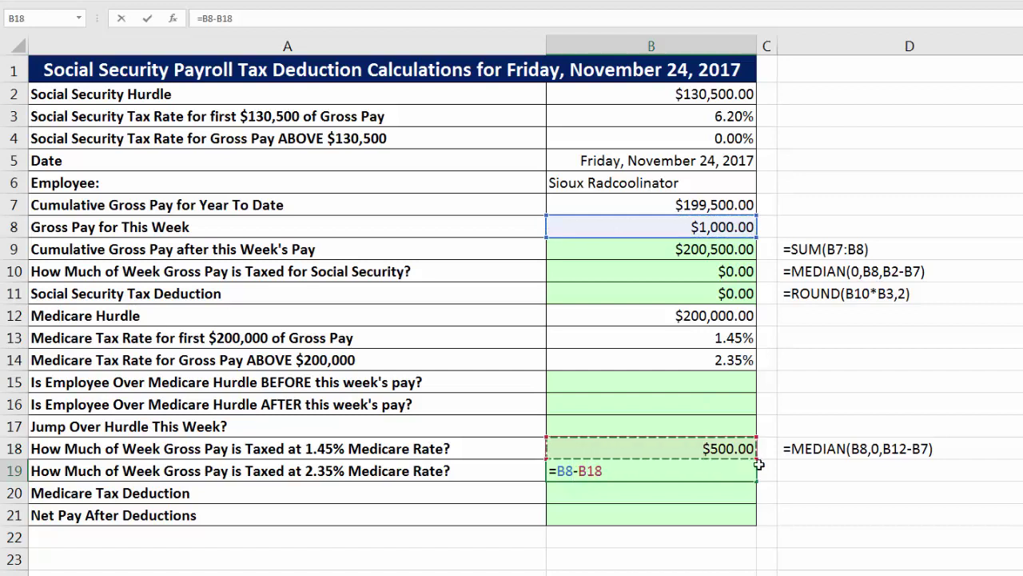
key(ctrl+Return)
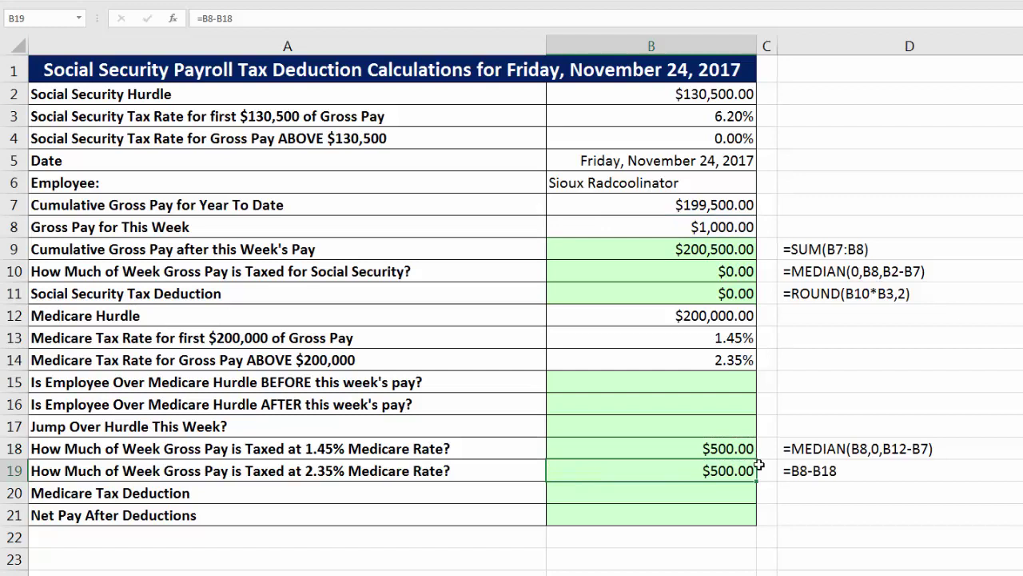
- Enter =SUM(B18*B13,B19*B14) in B20 for the Medicare tax deduction
click(725, 490)
click(733, 452)
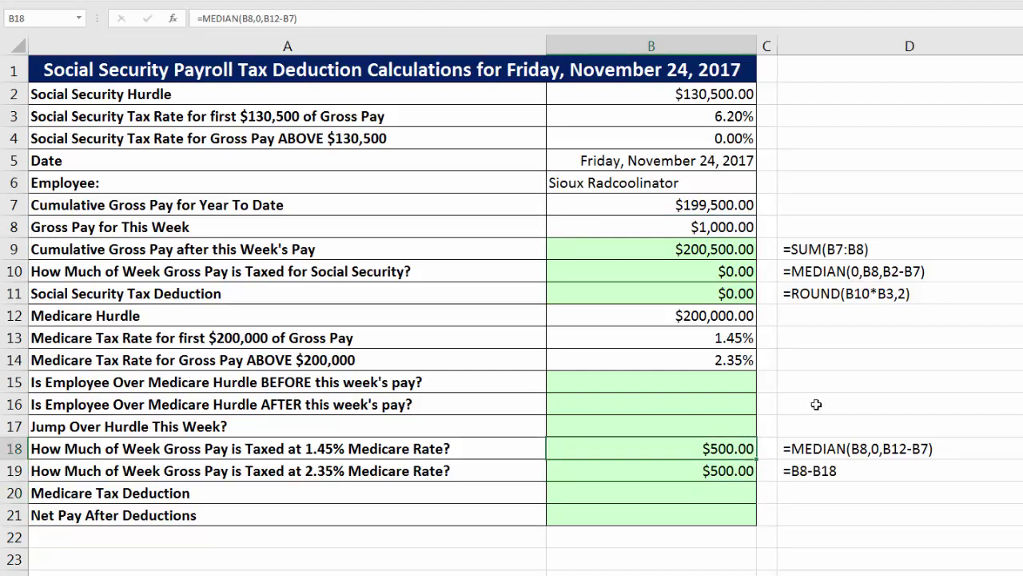
click(737, 472)
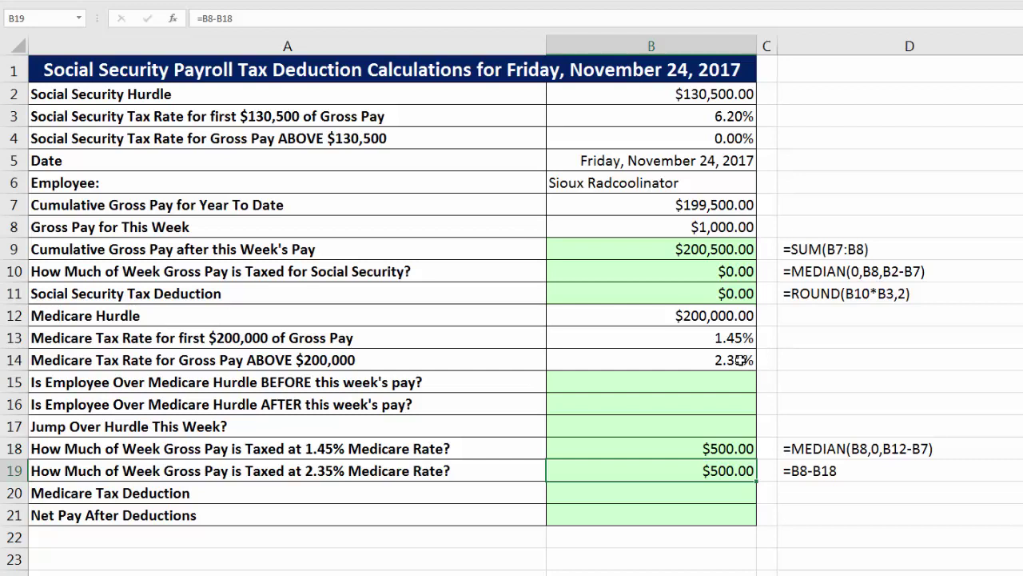
click(728, 492)
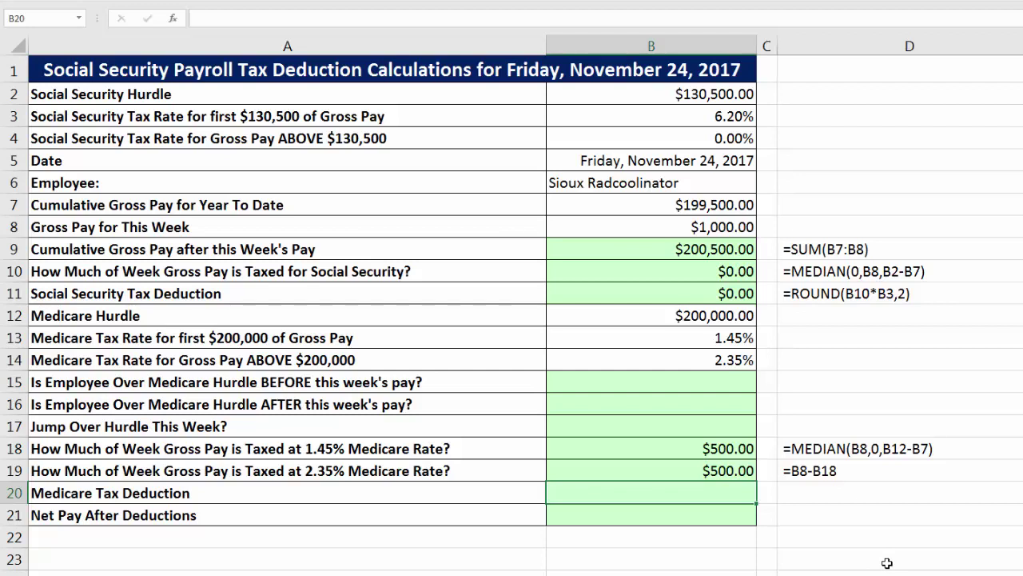
key(alt+equal)
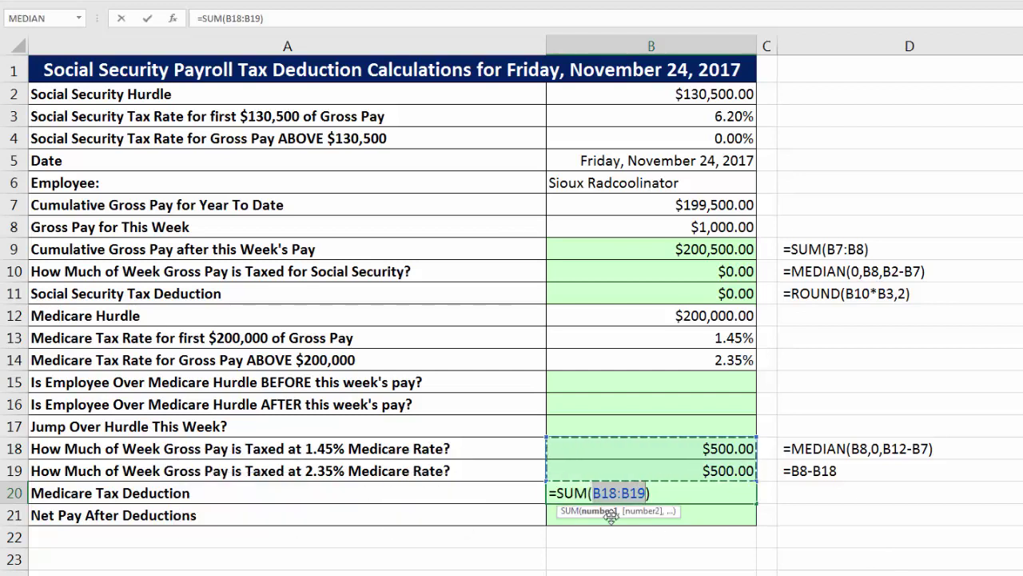
click(689, 452)
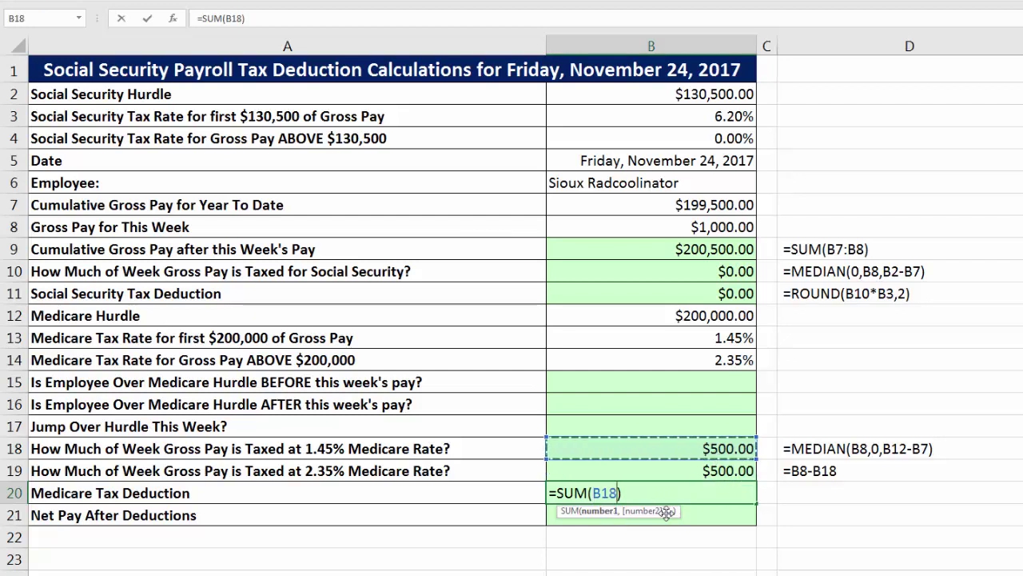
text(*)
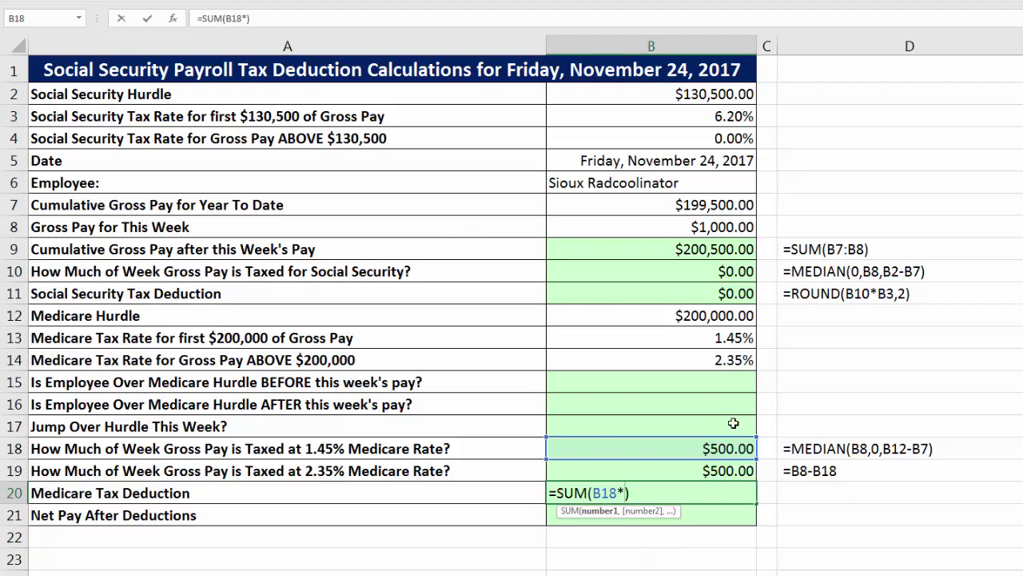
click(699, 337)
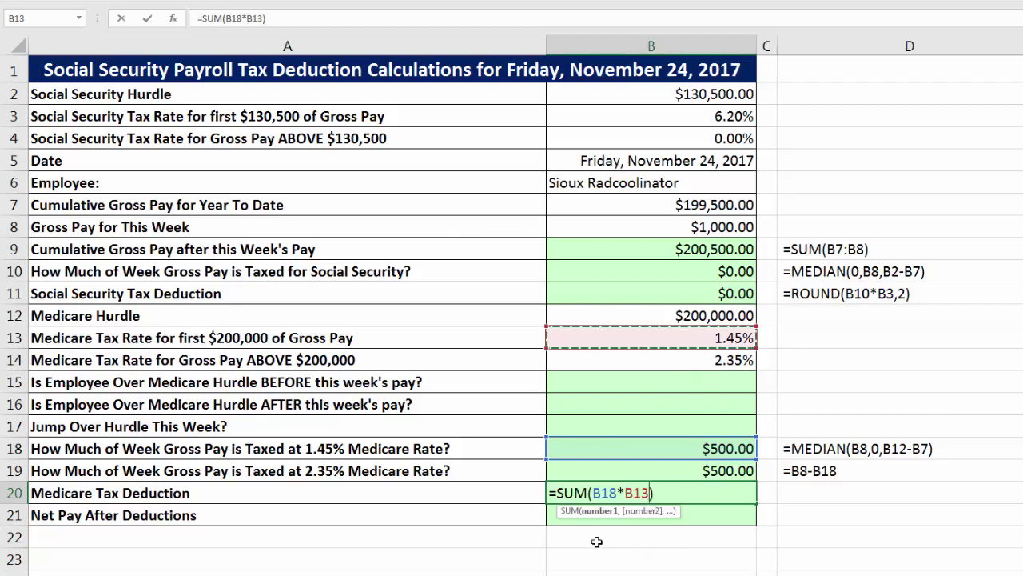
text(,)
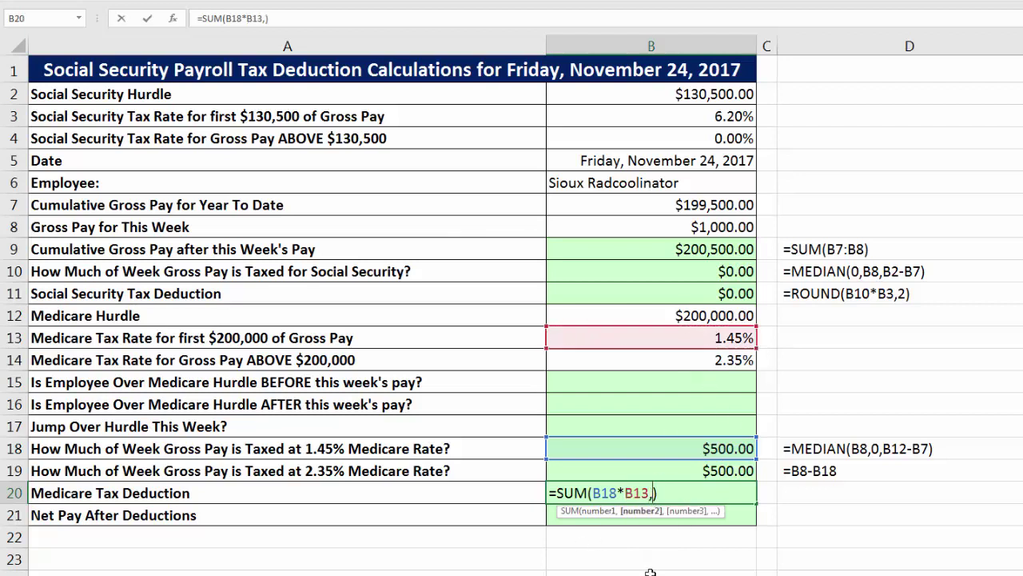
click(700, 475)
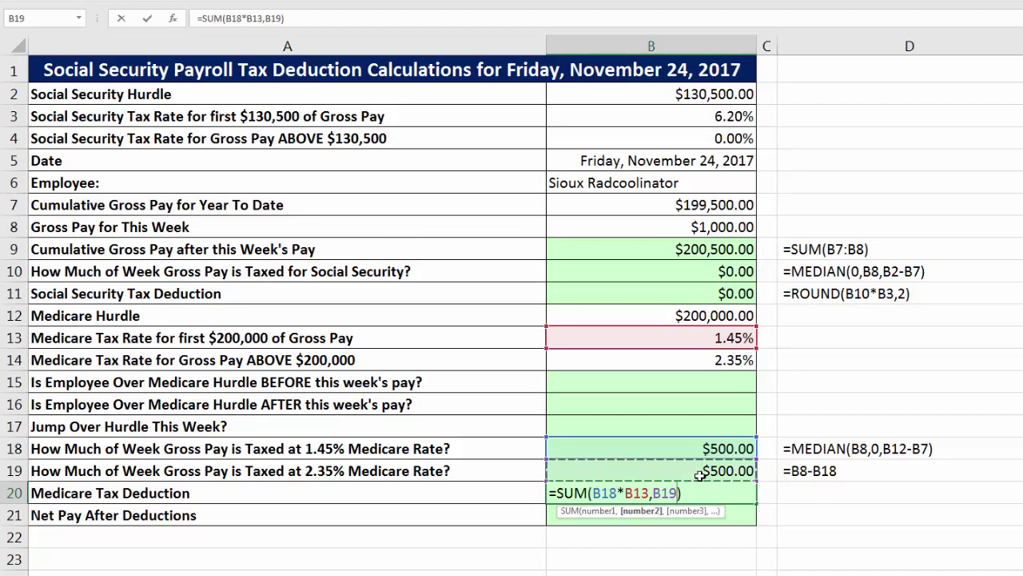
text(*)
click(741, 361)
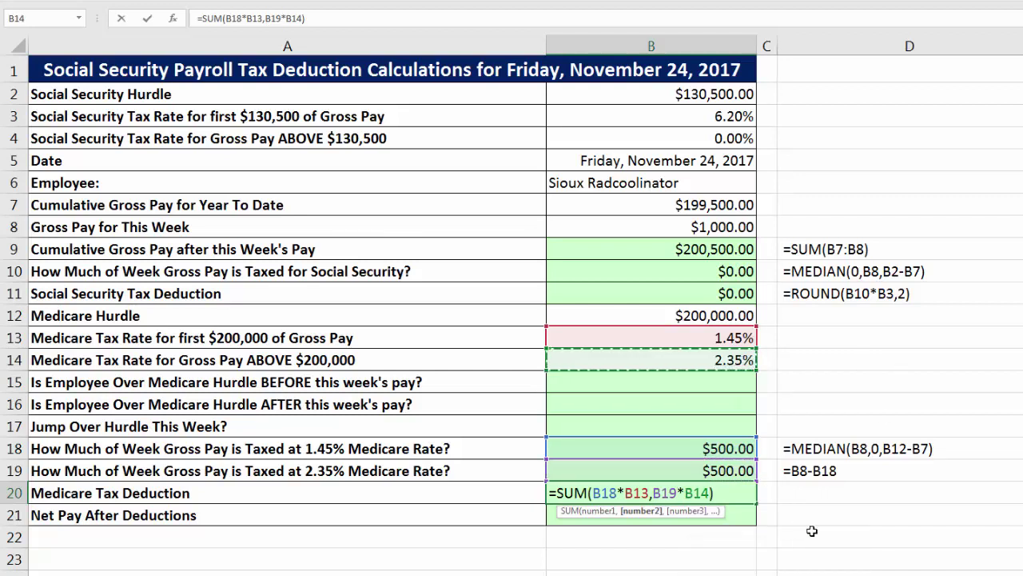
key(ctrl+Return)
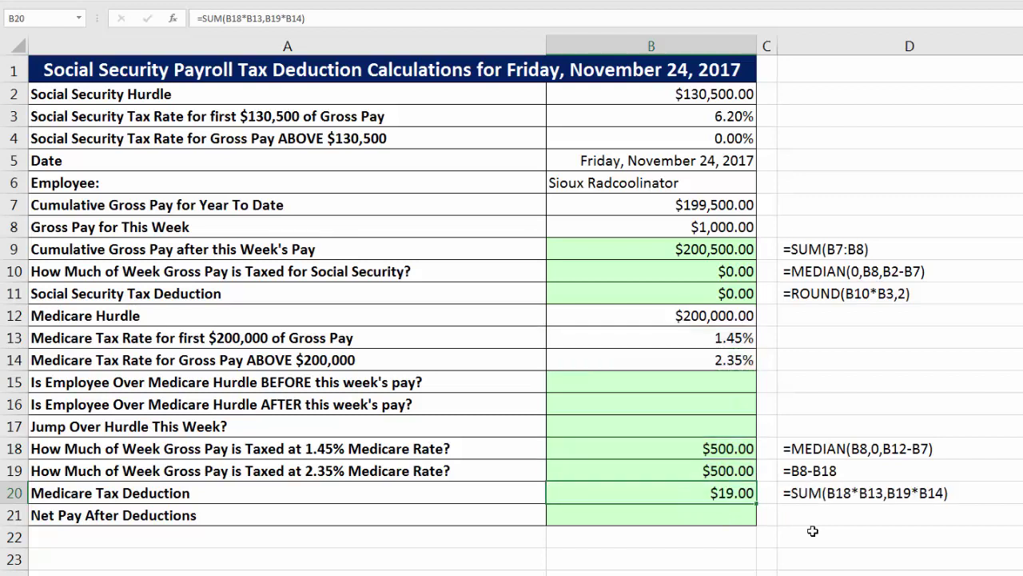
- Wrap the Medicare tax deduction formula in B20 in ROUND with 2 digits, giving =ROUND(SUM(B18*B13,B19*B14),2)
click(737, 446)
click(732, 348)
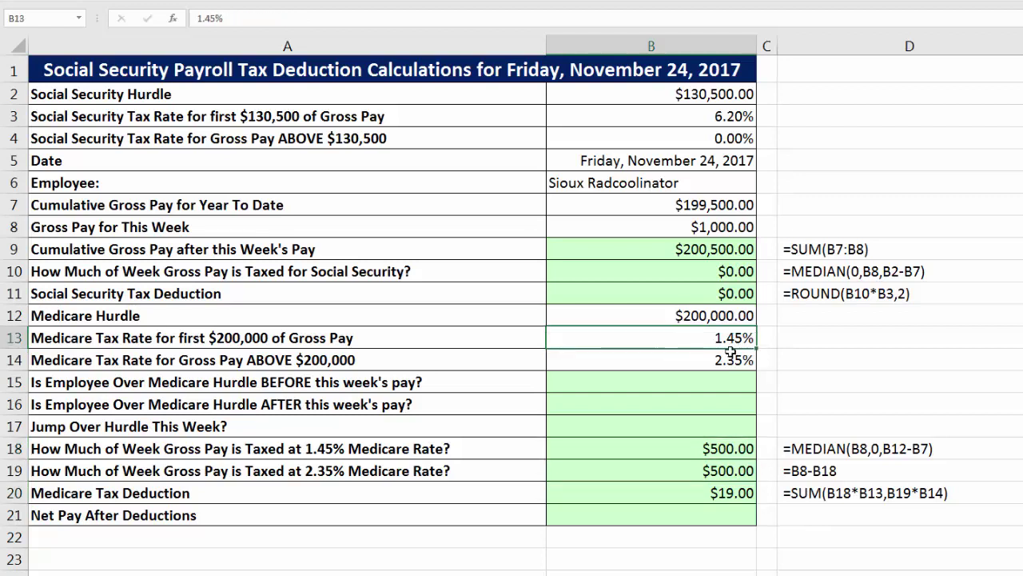
click(718, 471)
click(716, 361)
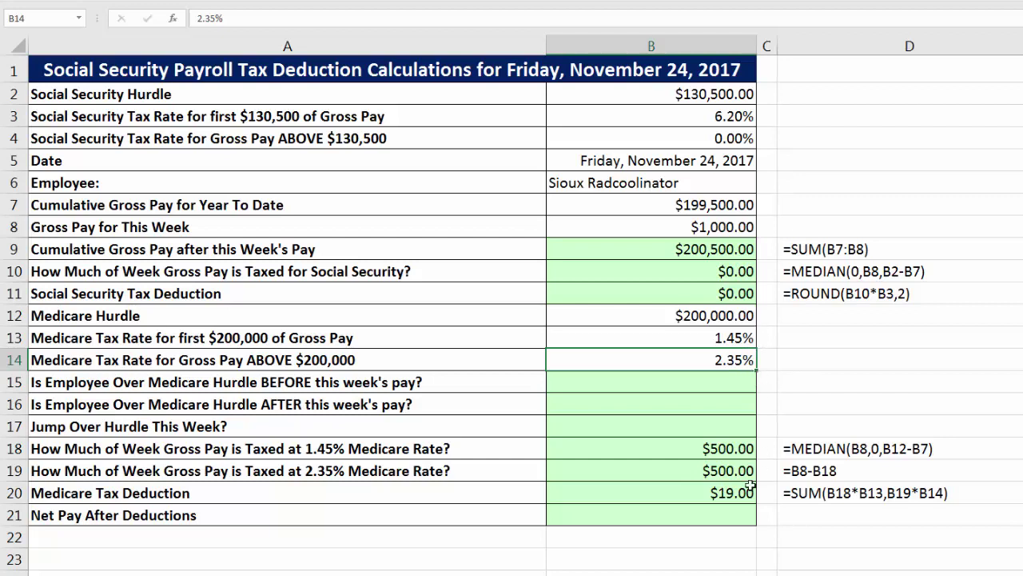
click(729, 493)
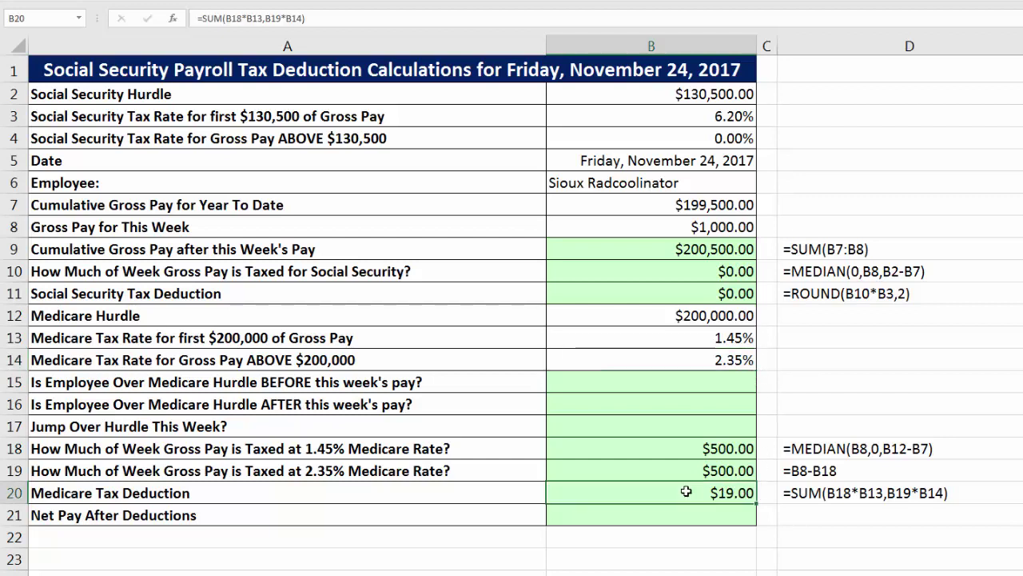
key(F2)
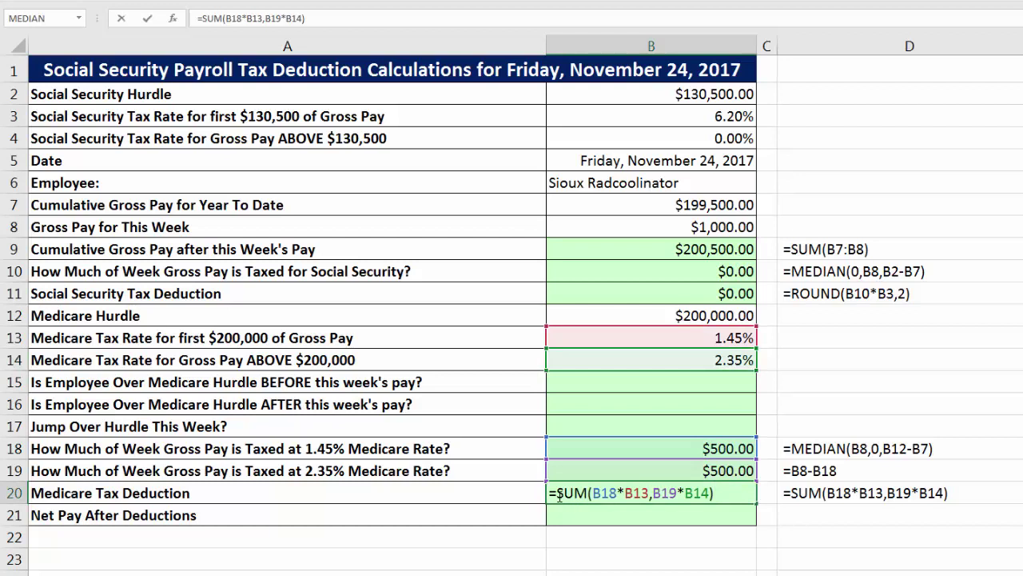
text(round)
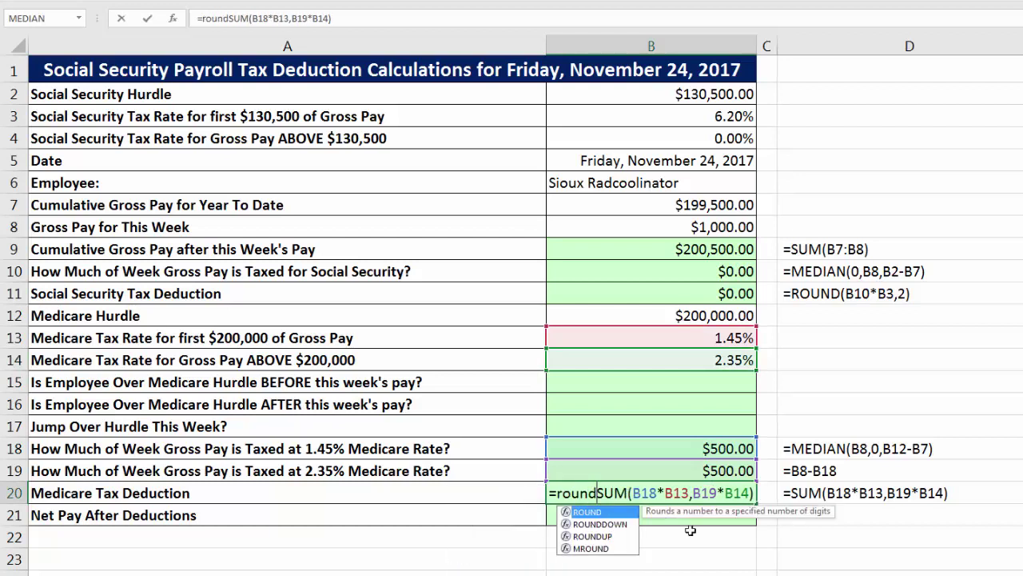
key(Tab)
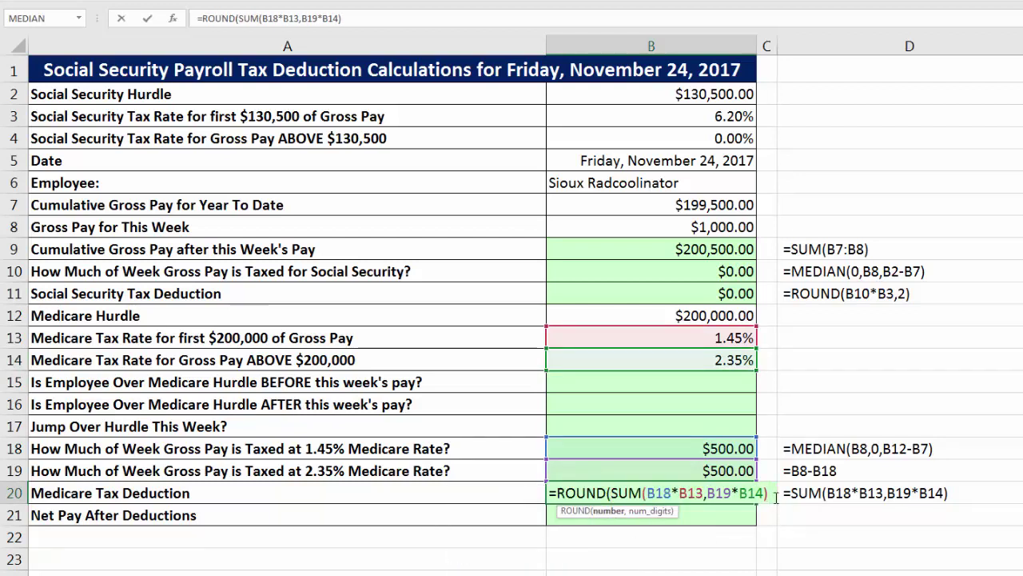
text(,2))
key(ctrl+Return)
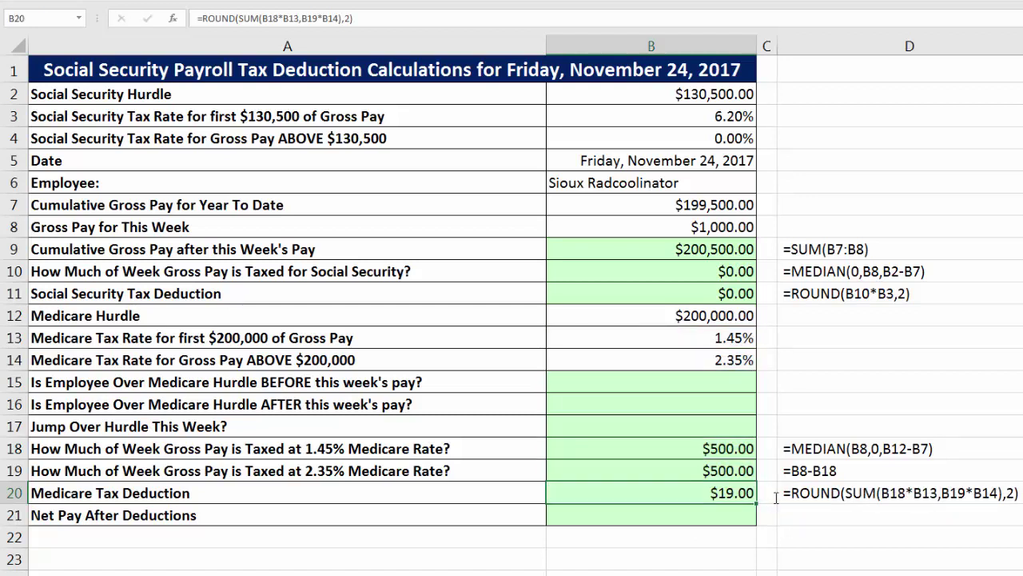
- Enter =B8-B11-B20 in B21 for net pay after deductions
click(729, 518)
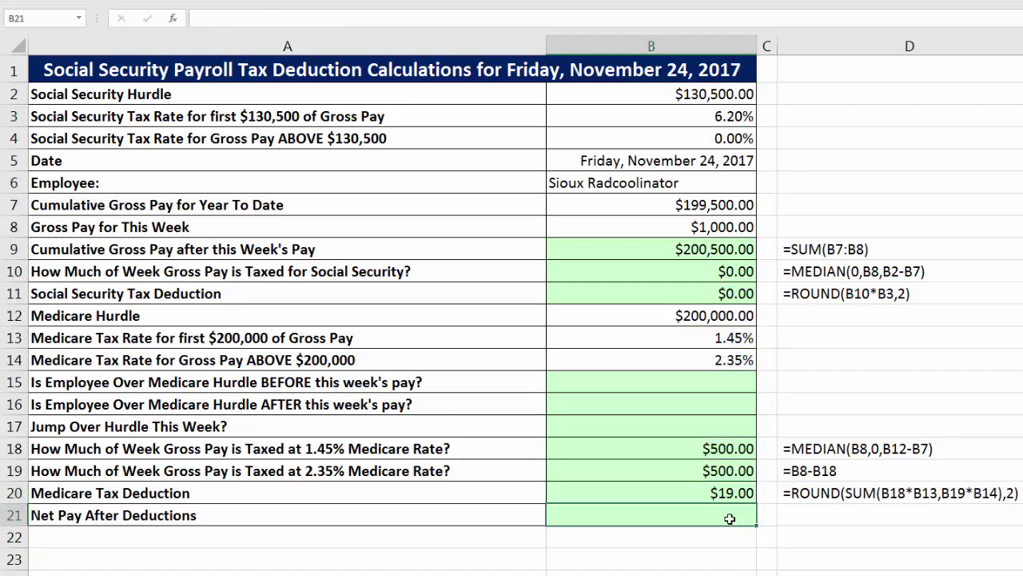
text(=)
click(699, 224)
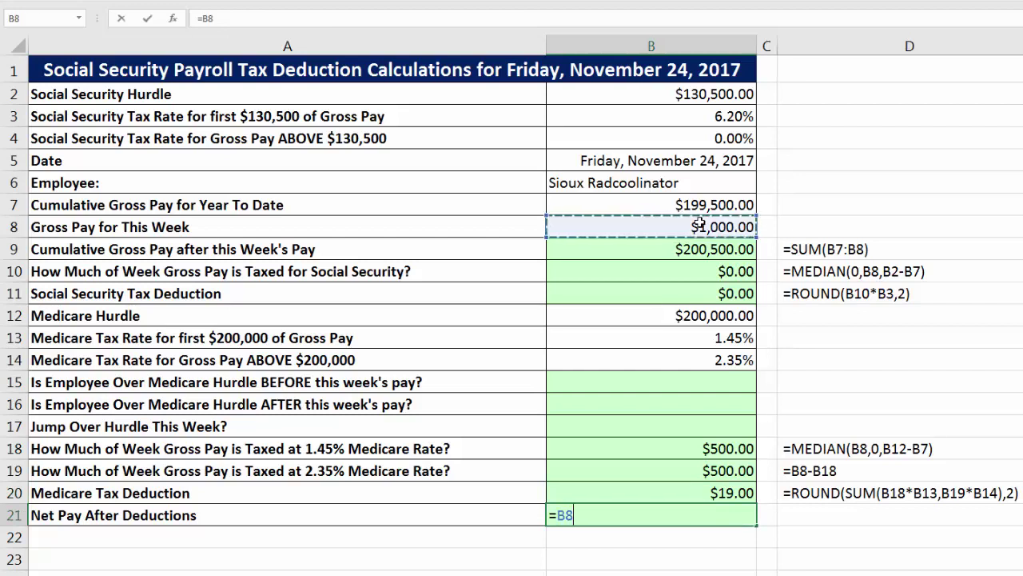
text(-)
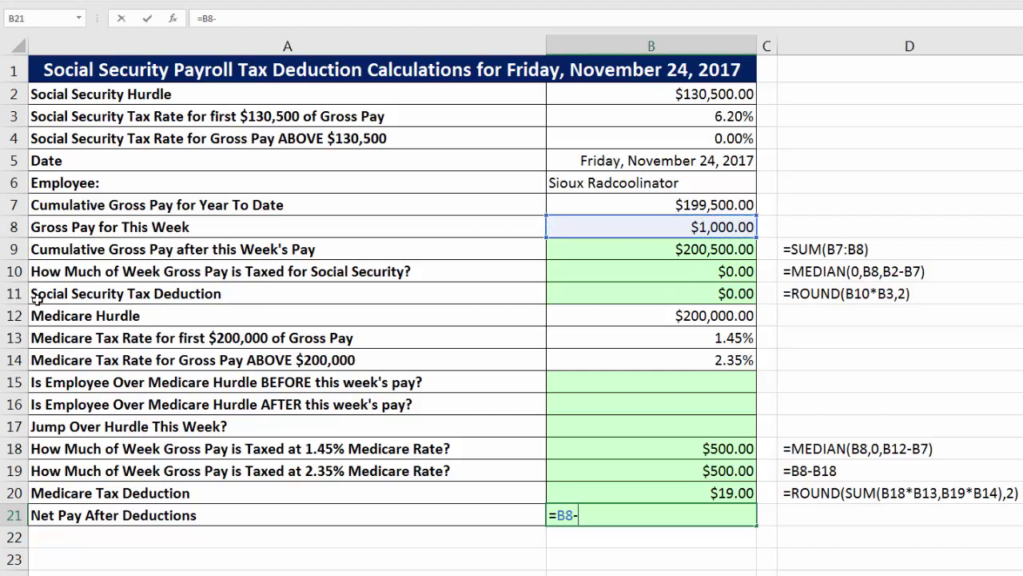
click(728, 293)
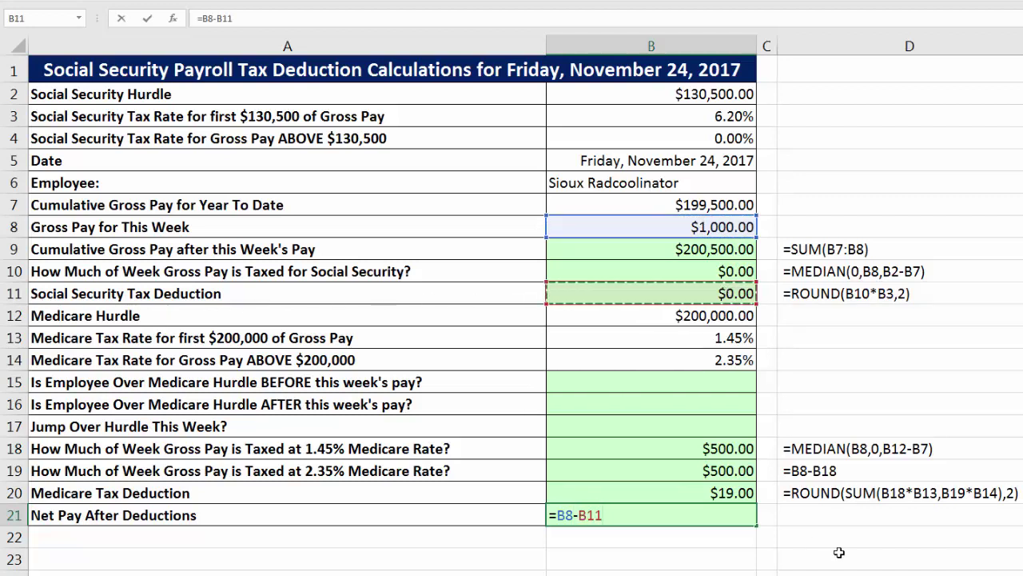
text(-)
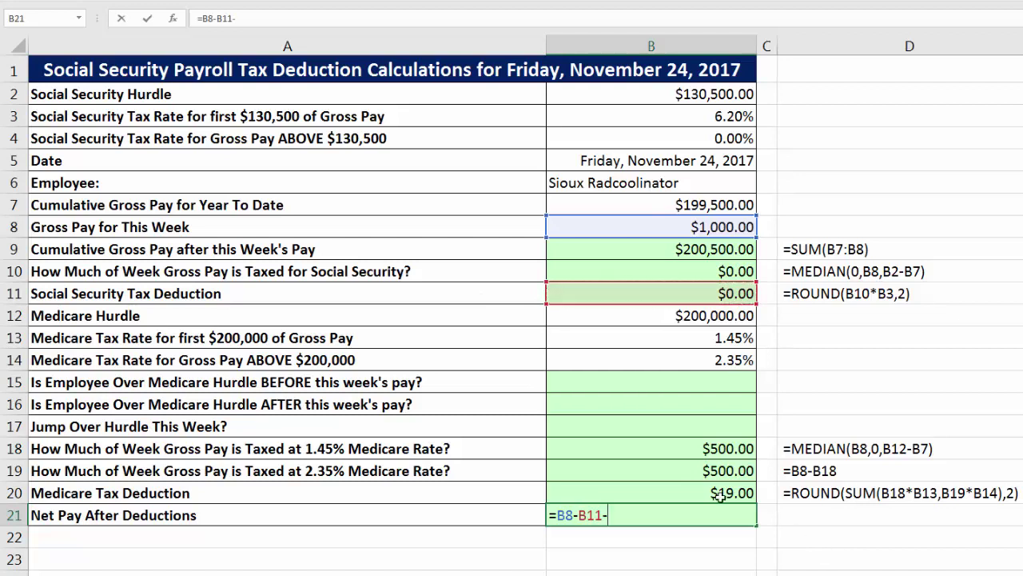
click(716, 491)
key(Return)
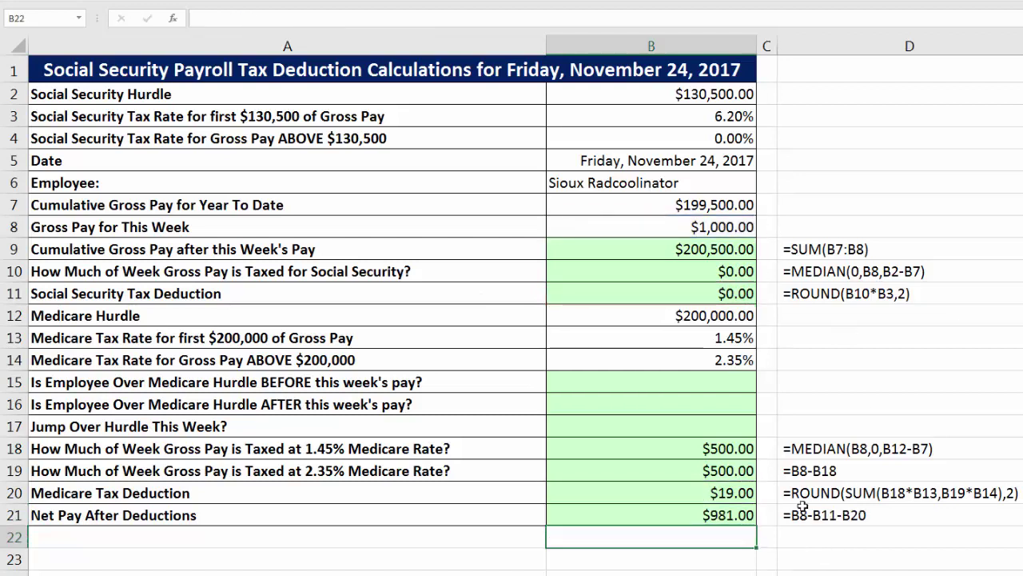
- Test the formulas with a year-to-date cumulative gross pay of 129000 in B7
click(689, 205)
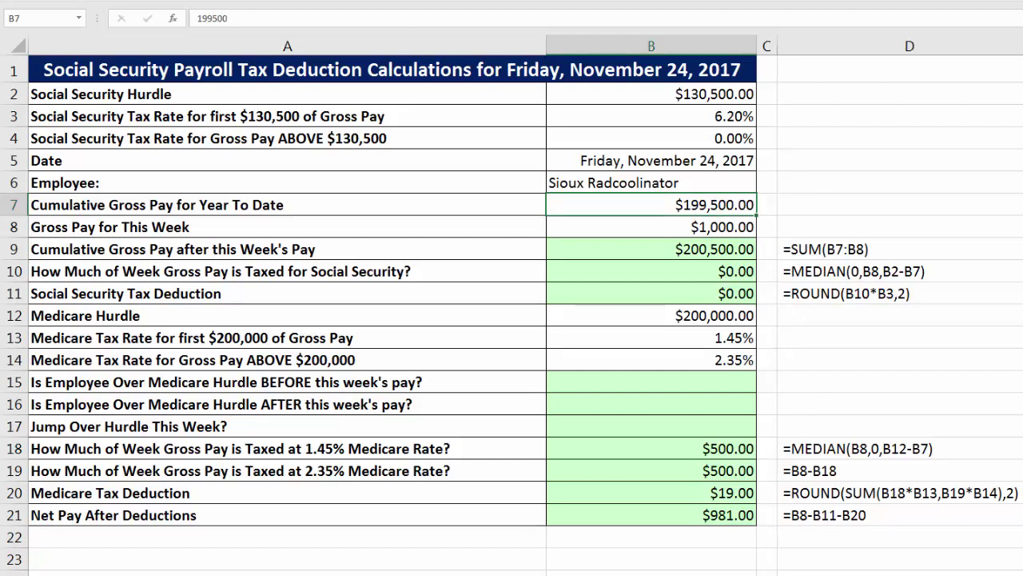
text(129000)
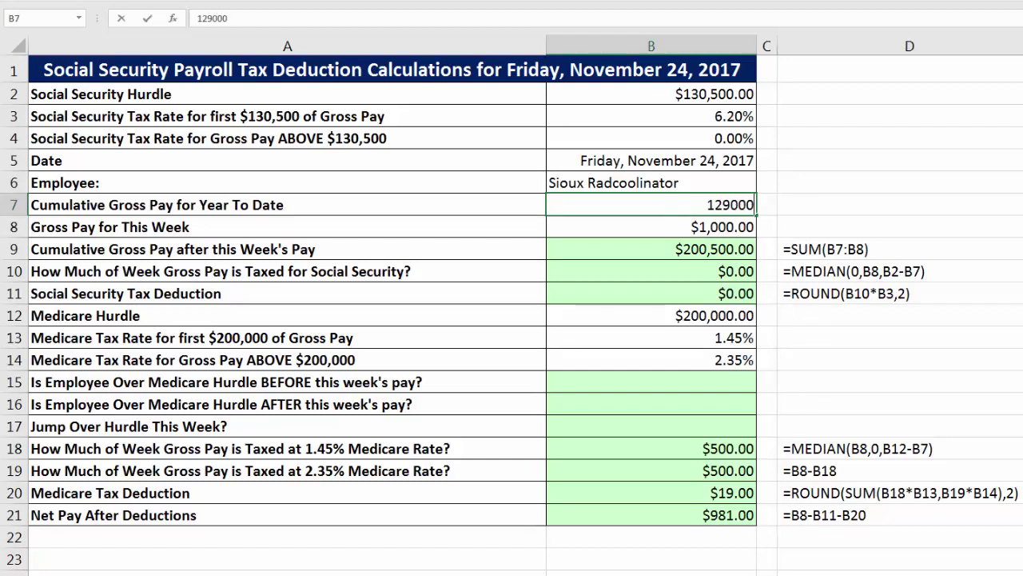
key(ctrl+Return)
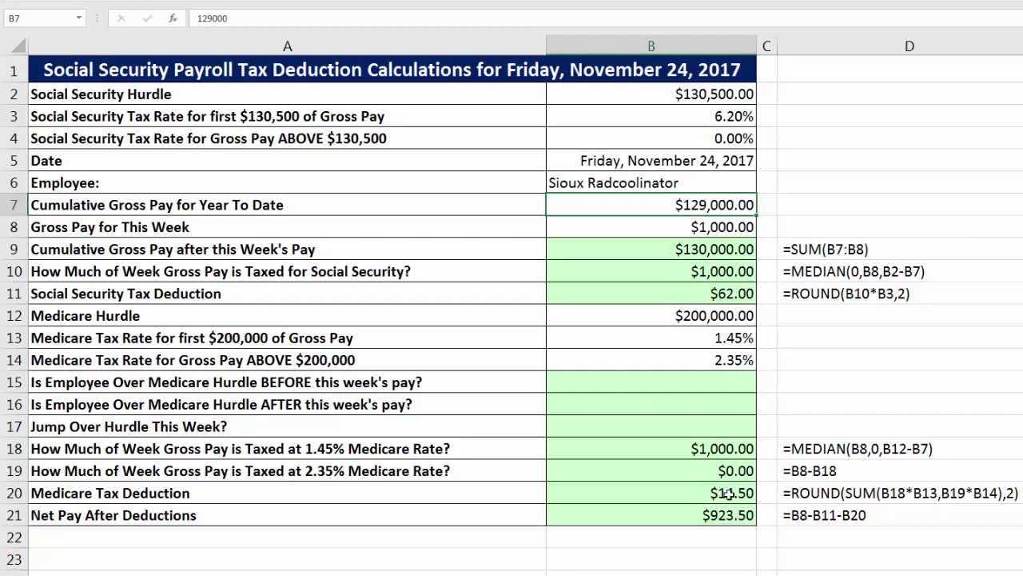
- Set the year-to-date gross pay in B7 to 130000 and check the Medicare results in B18:B20
key(F2)
key(BackSpace)
key(BackSpace)
key(BackSpace)
key(BackSpace)
key(BackSpace)
text(30000)
key(ctrl+Return)
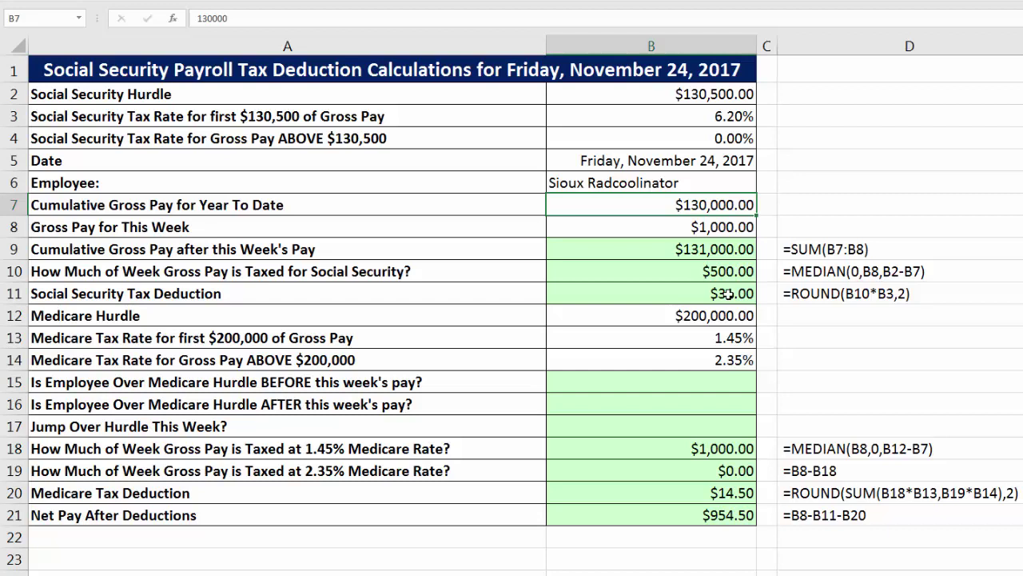
click(726, 450)
click(725, 473)
click(726, 493)
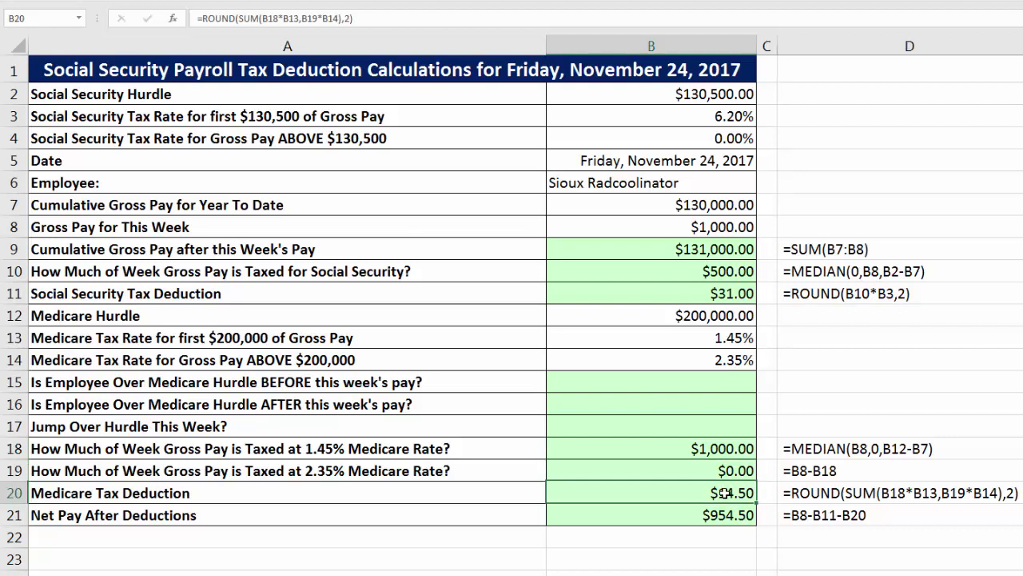
- Set the year-to-date gross pay in B7 to 199500 and check the Medicare split and deduction in B18:B20
click(740, 206)
text(199500)
key(ctrl+Return)
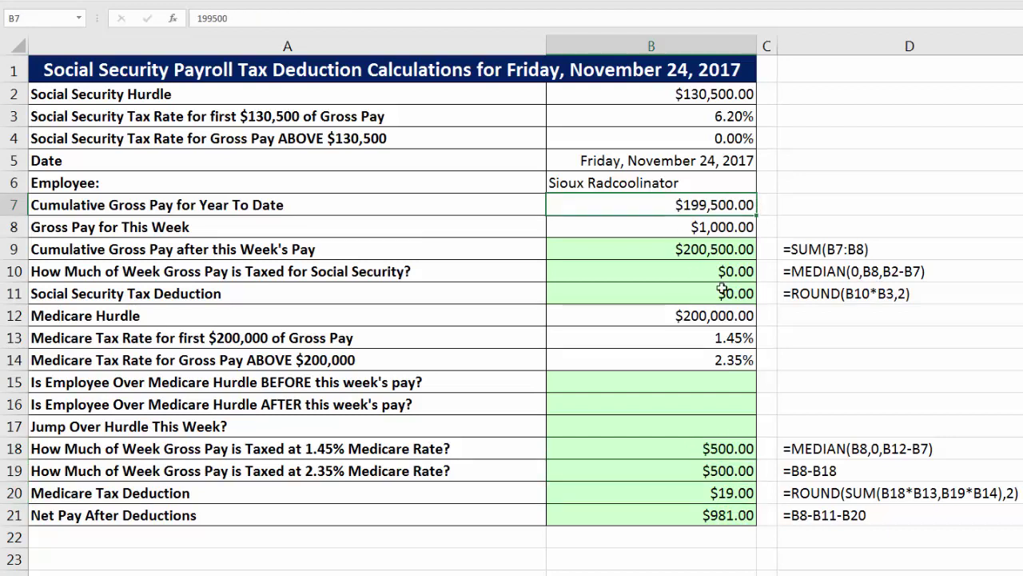
click(743, 449)
click(744, 472)
click(741, 491)
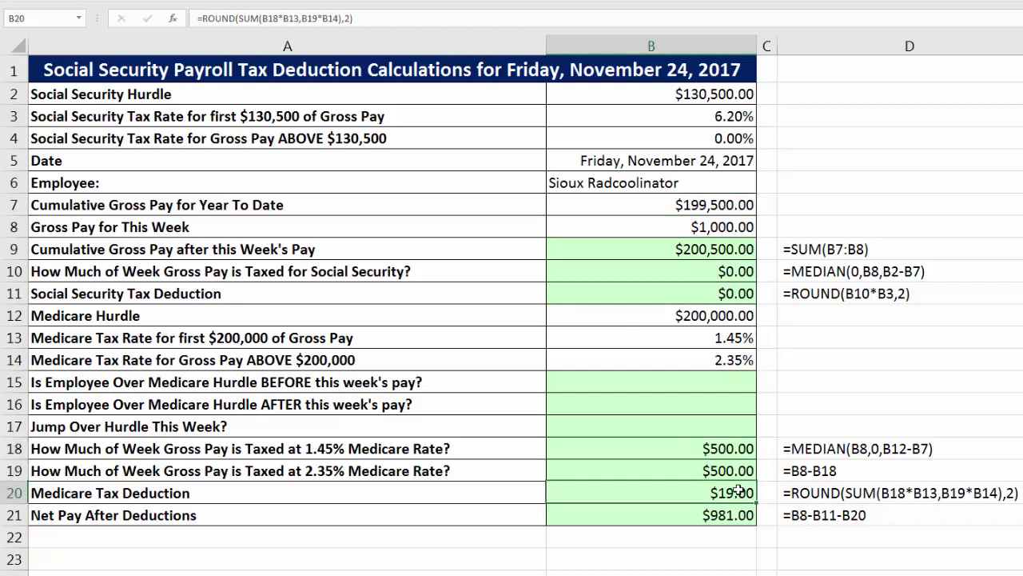
- Set the year-to-date gross pay in B7 to 200000 and check the Medicare amounts and net pay in B18:B21
click(742, 206)
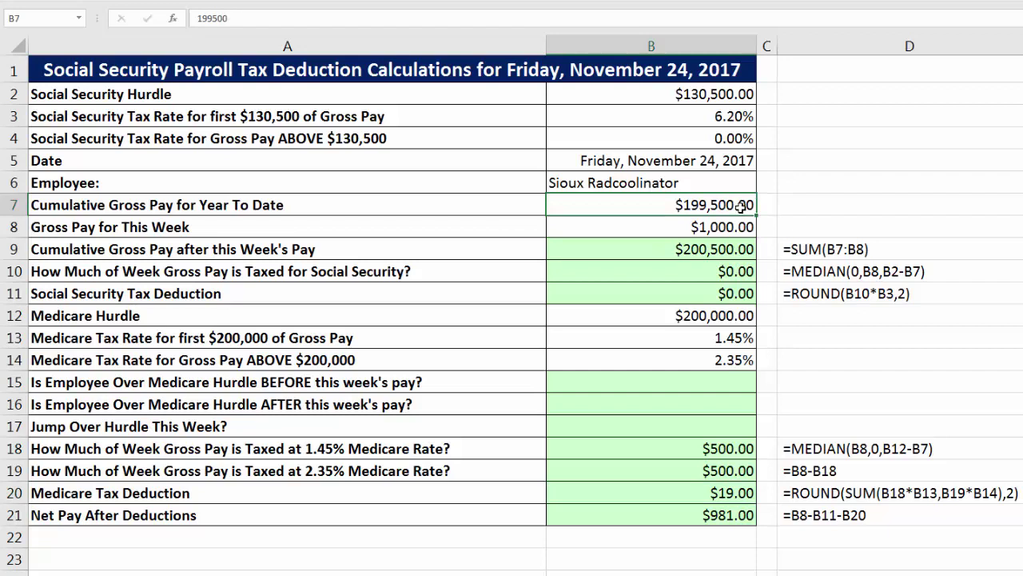
text(200000)
key(ctrl+Return)
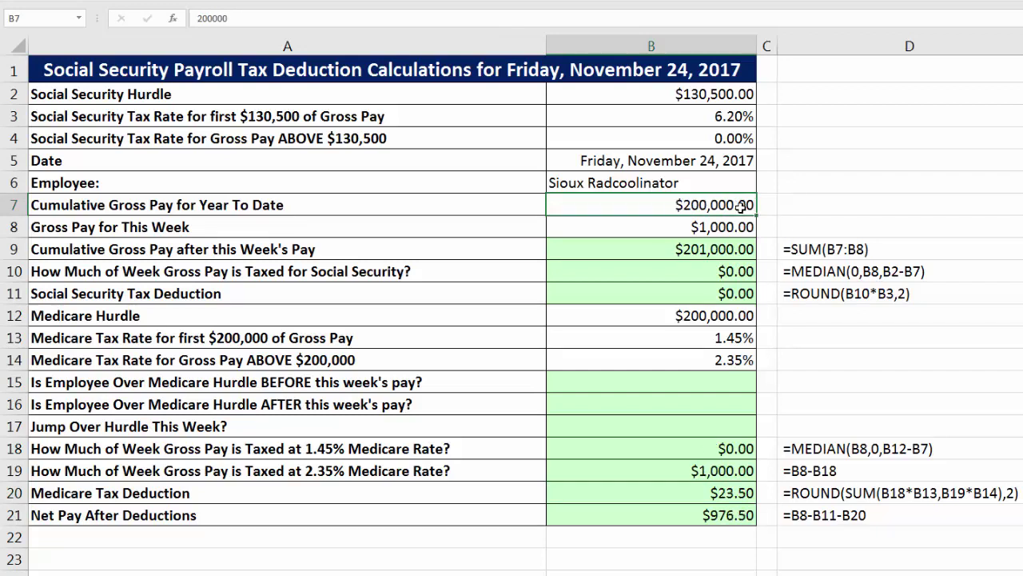
click(703, 454)
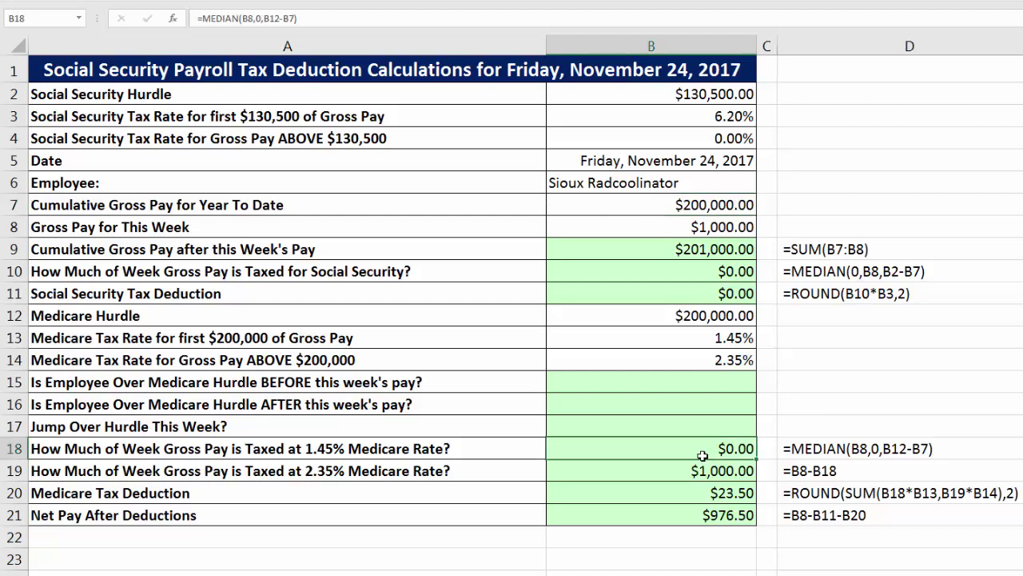
click(652, 478)
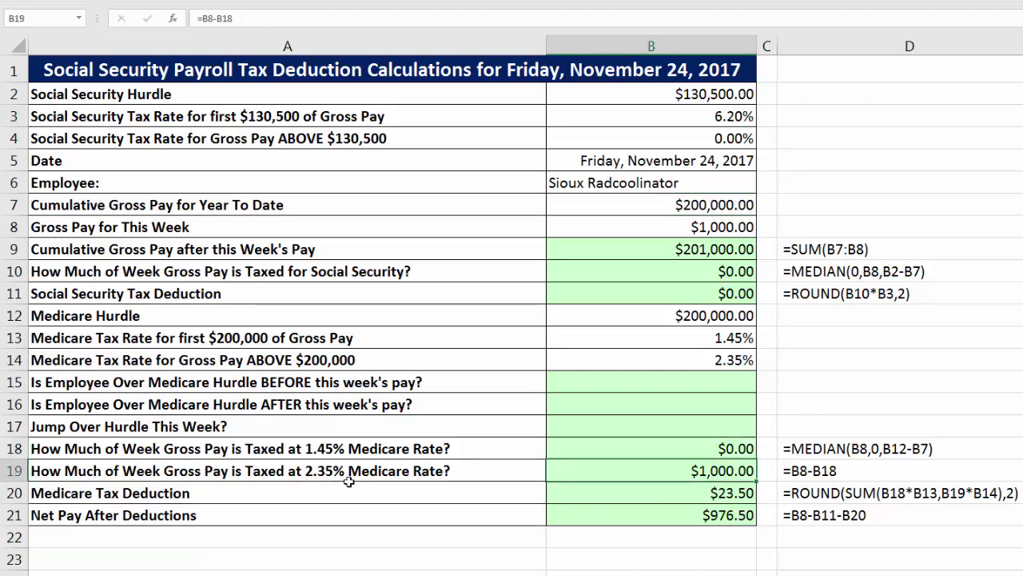
click(665, 495)
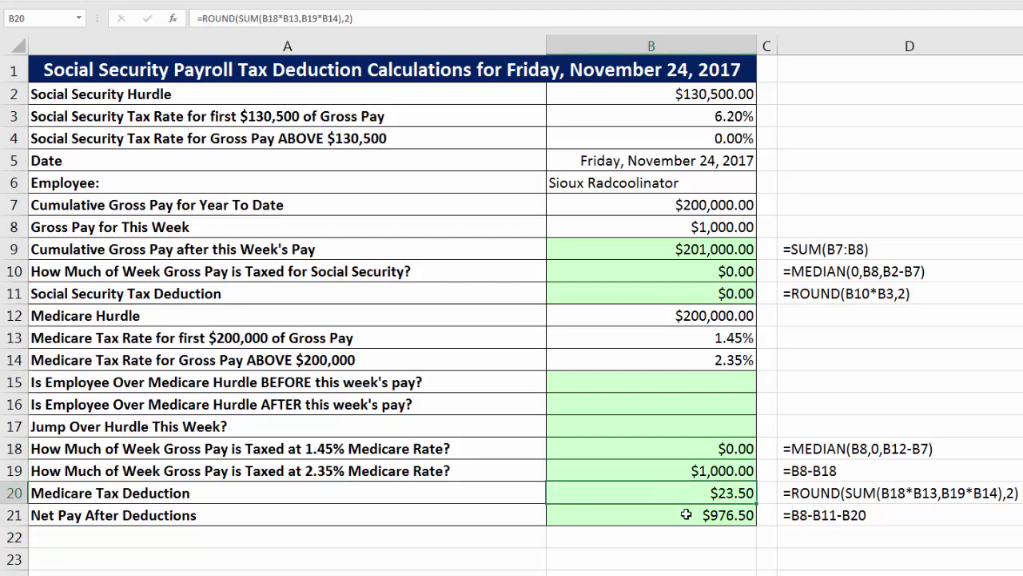
click(686, 515)
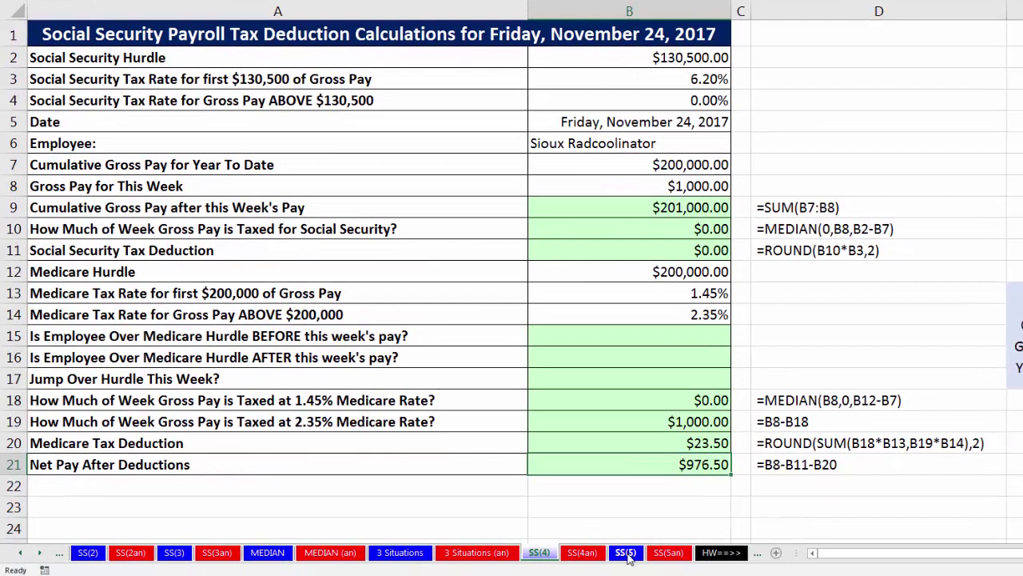
- Open the SS(5) sheet and examine the Social Security and Medicare hurdles and tax rates in C1:H2
click(626, 552)
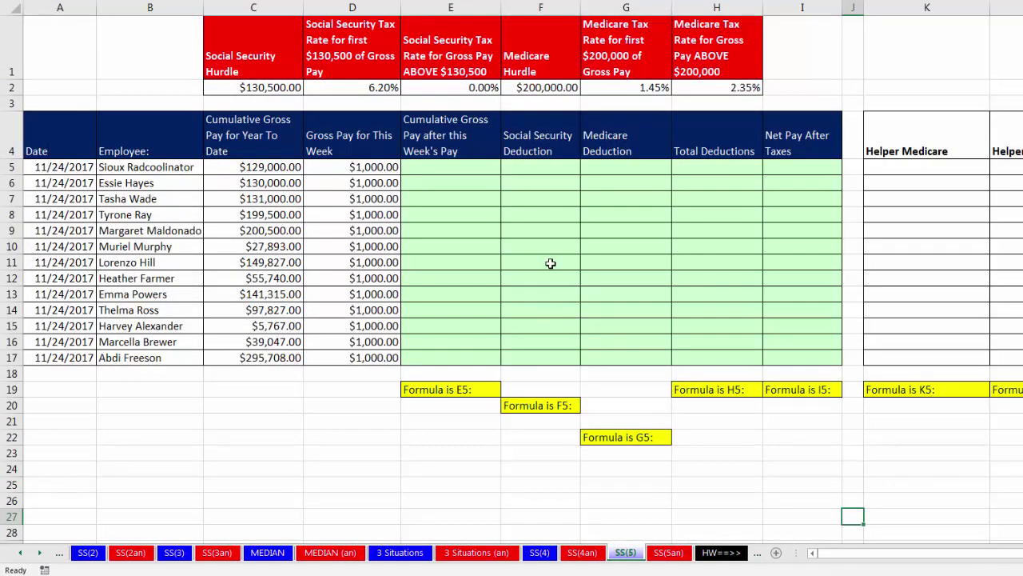
click(259, 29)
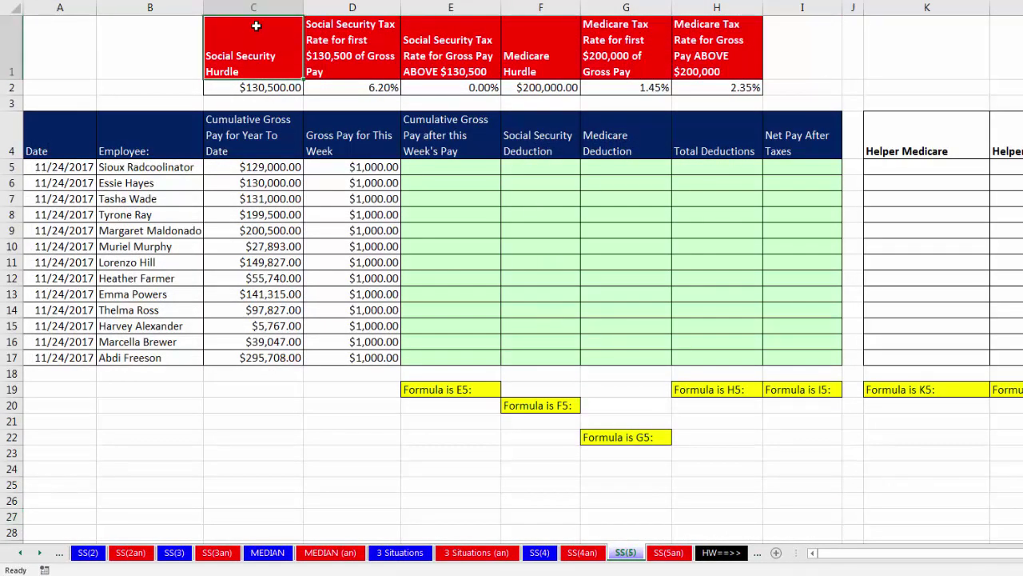
click(352, 88)
click(449, 88)
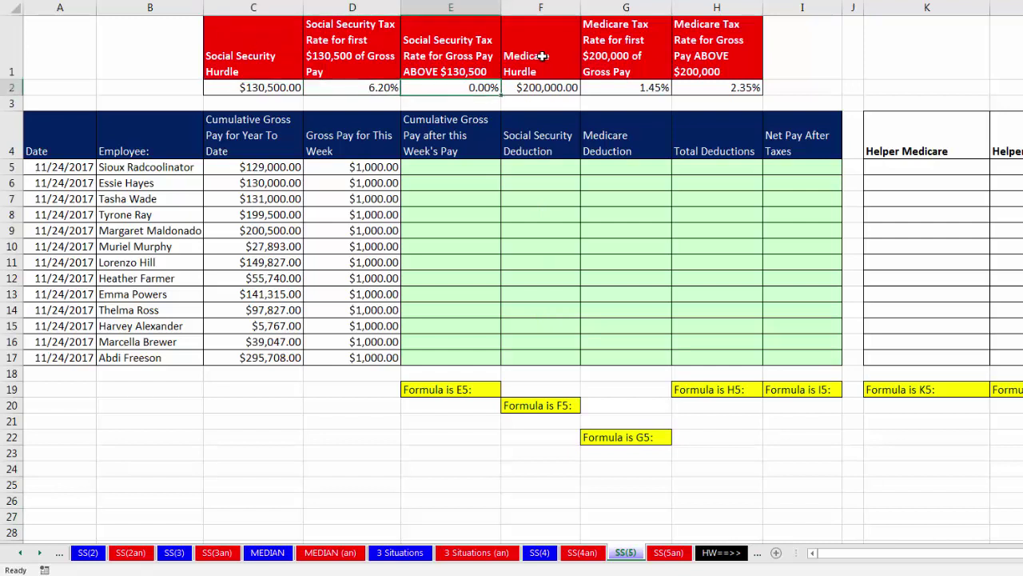
click(618, 92)
click(685, 92)
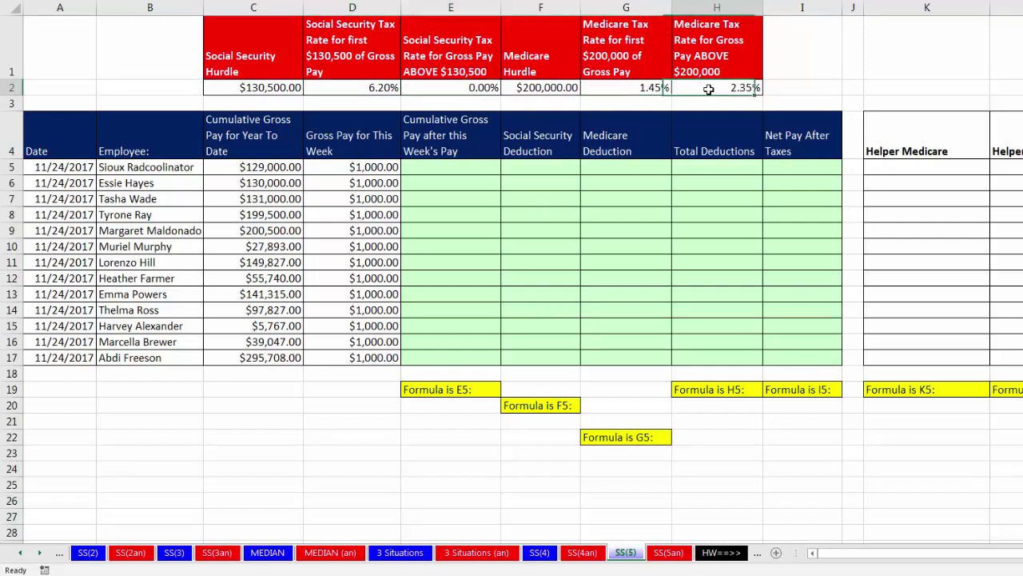
click(473, 88)
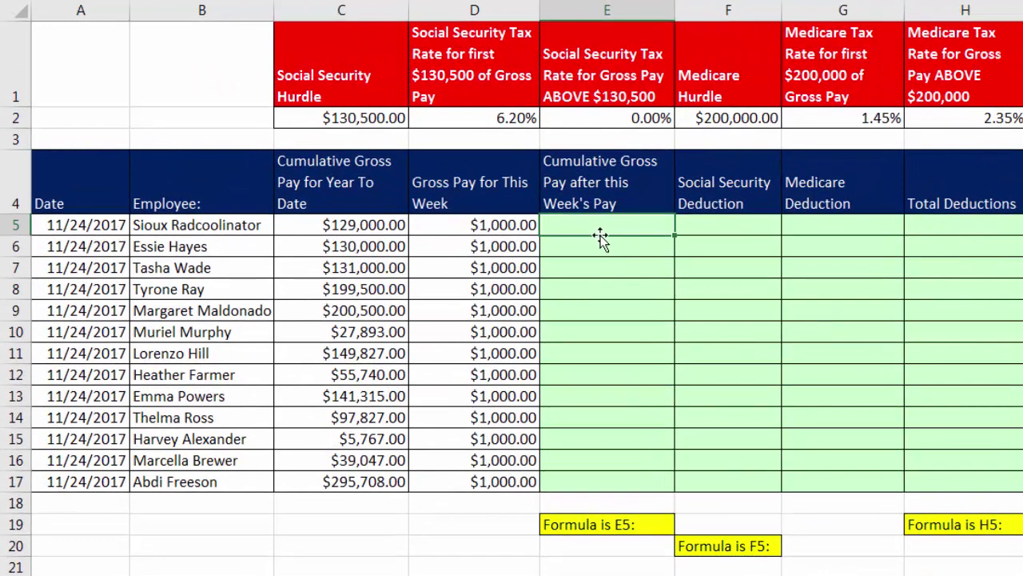
- Enter =SUM(C5:D5) in E5 for cumulative gross pay, fill it down to E17, and check the last row's formula
click(456, 170)
key(alt+equal)
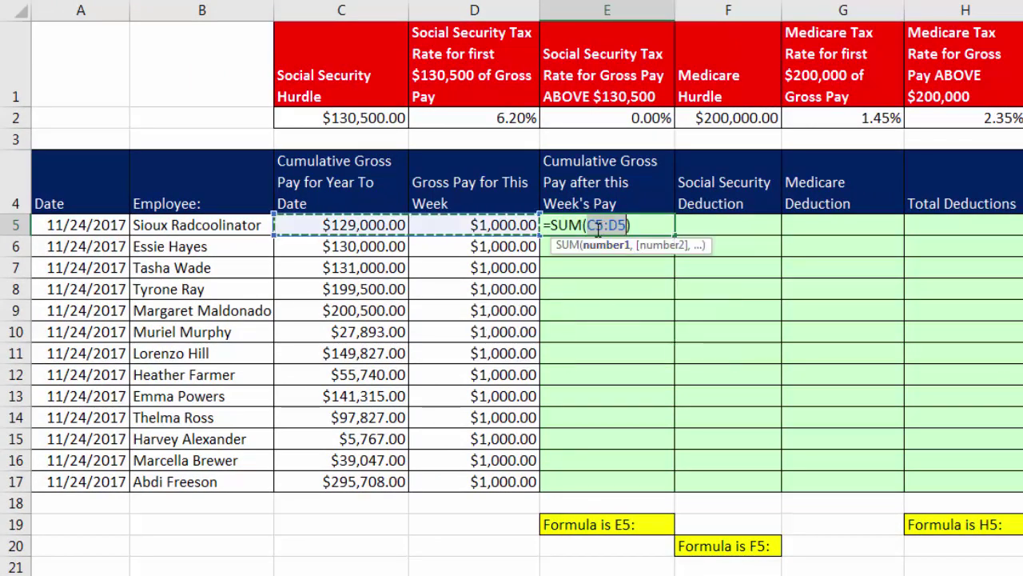
key(ctrl+Return)
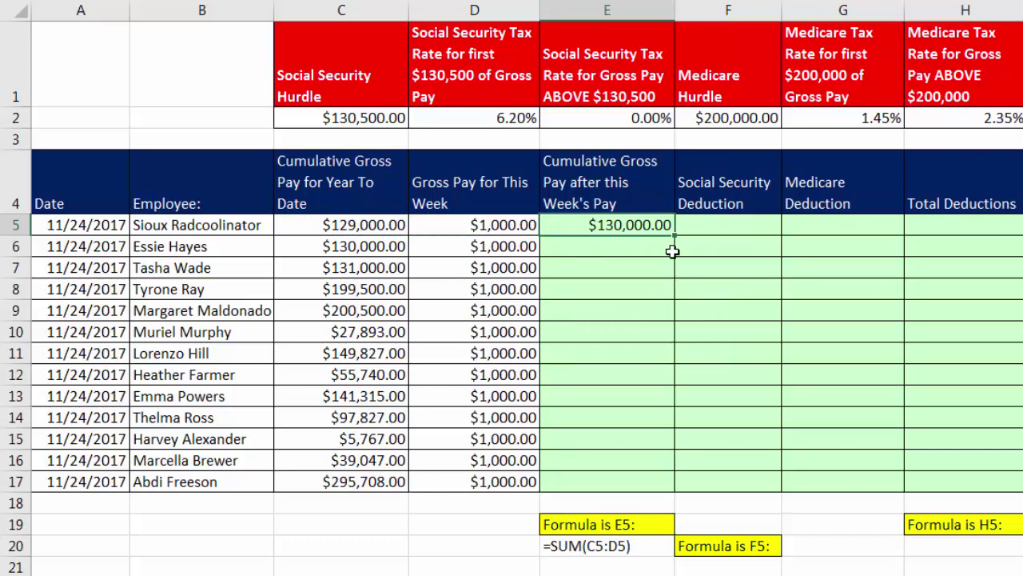
drag(676, 234, 664, 483)
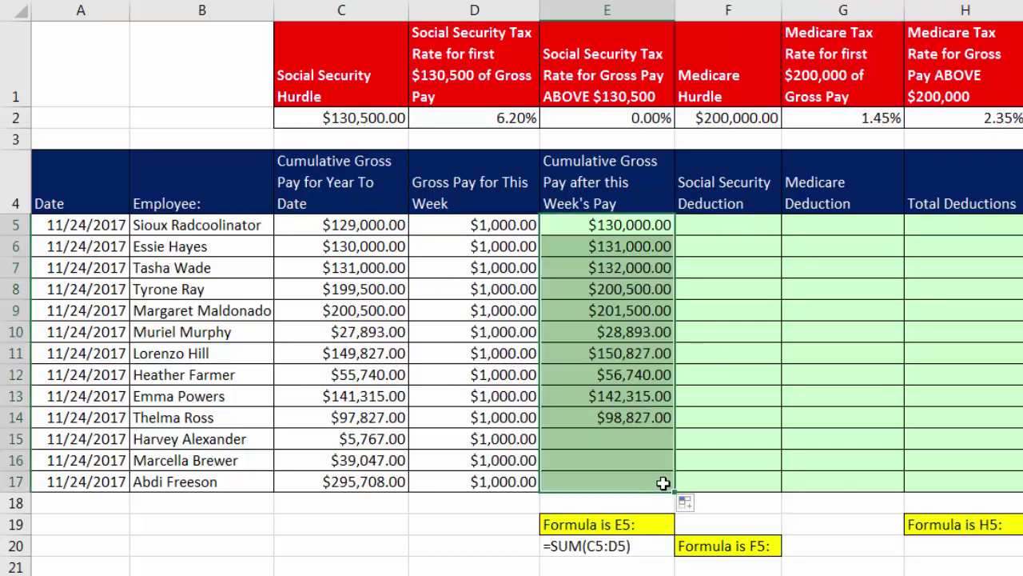
click(664, 483)
key(F2)
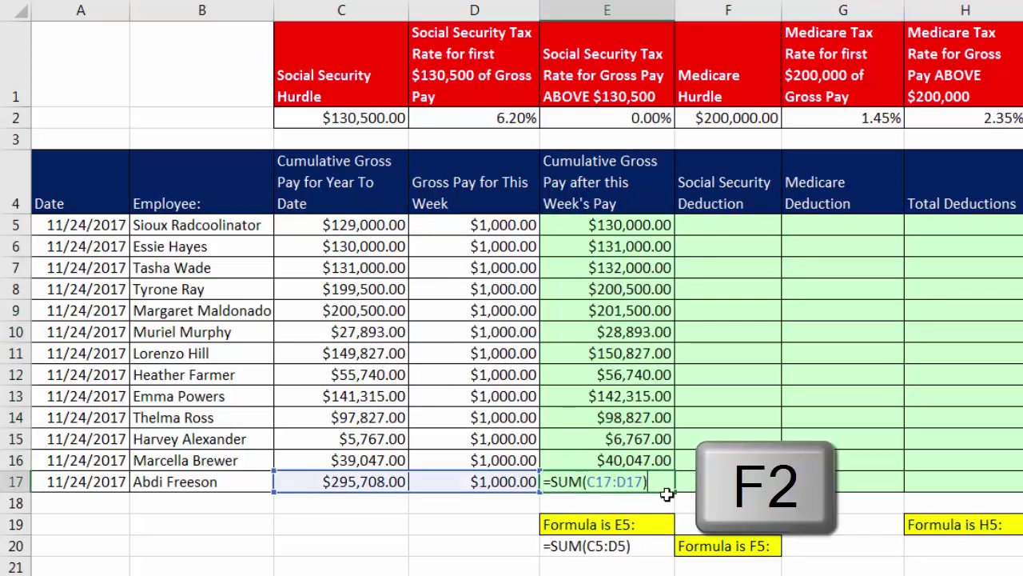
- Enter =MEDIAN(0,D5,$C$2-C5) in F5 to get the part of this week's pay taxed for Social Security
key(Escape)
click(723, 229)
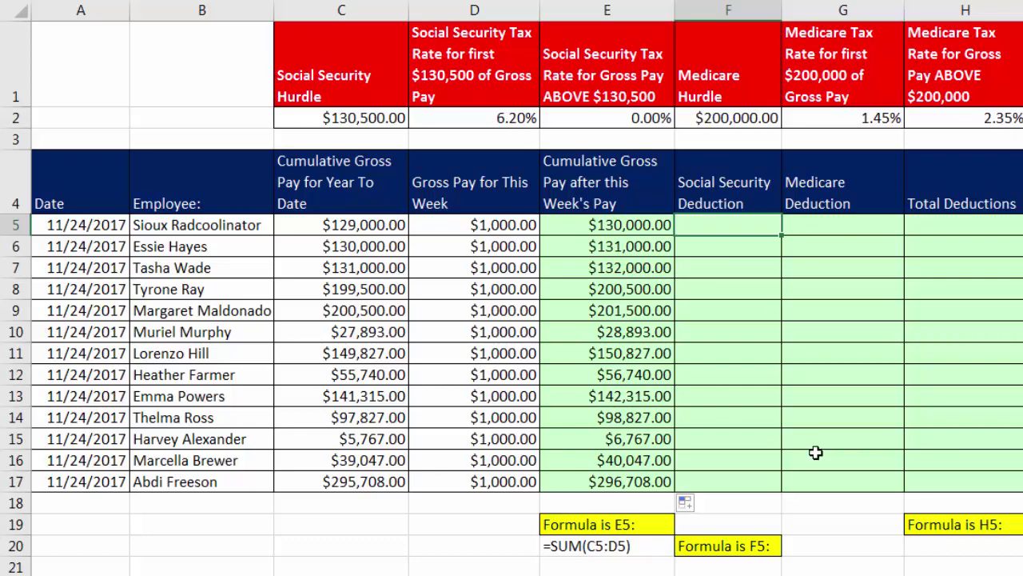
text(=me)
key(Tab)
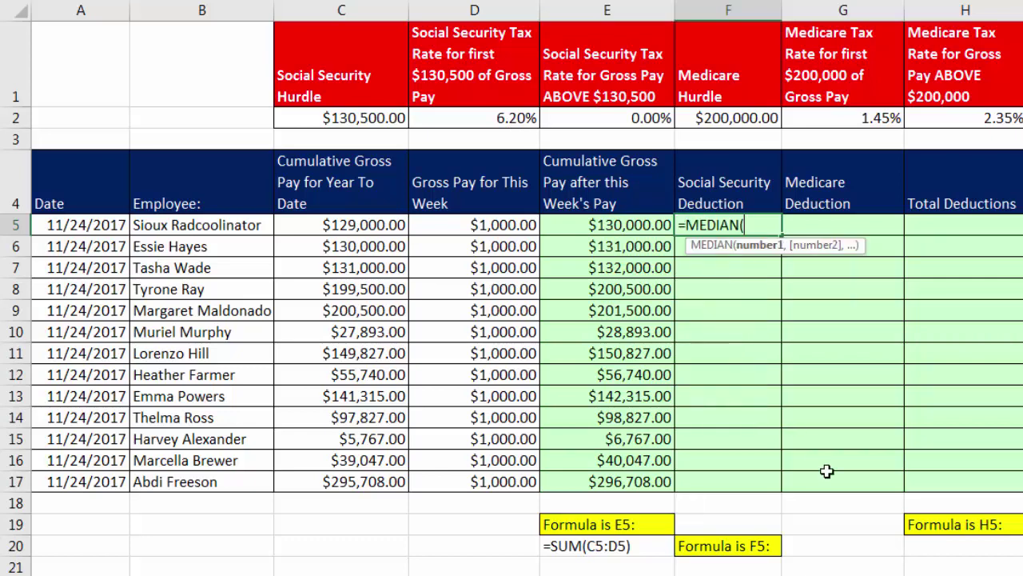
text(0,)
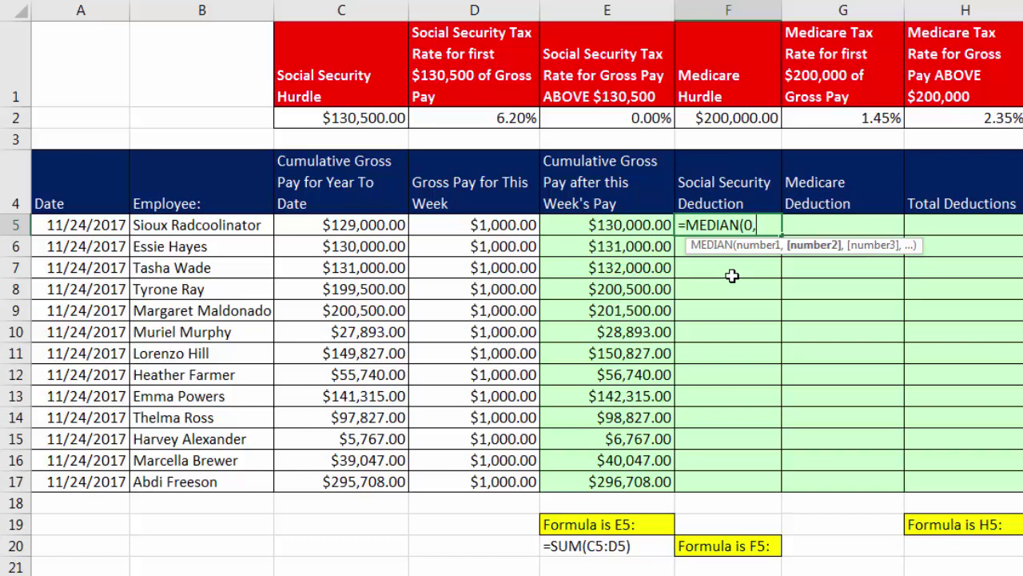
click(482, 218)
text(,)
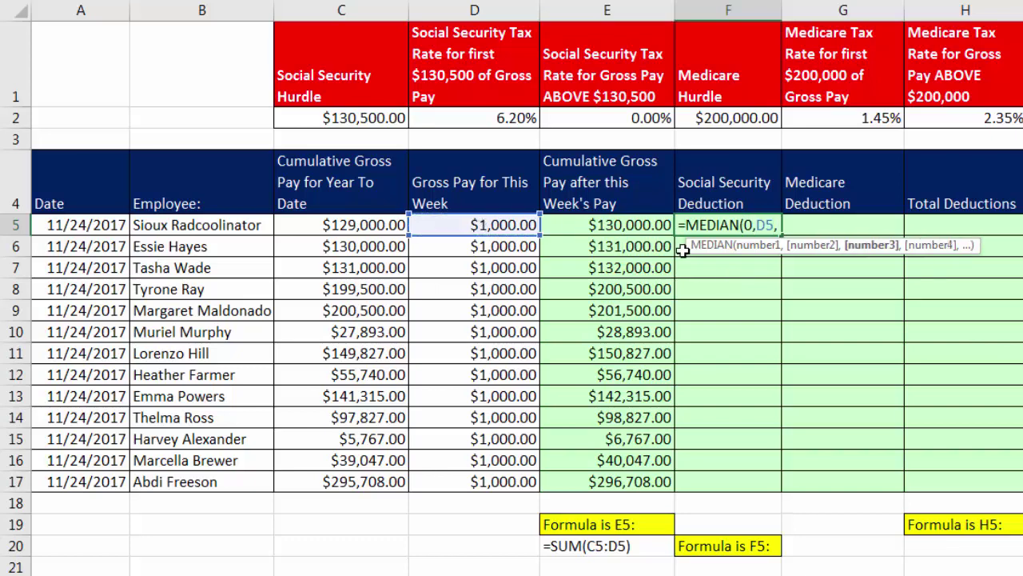
click(389, 118)
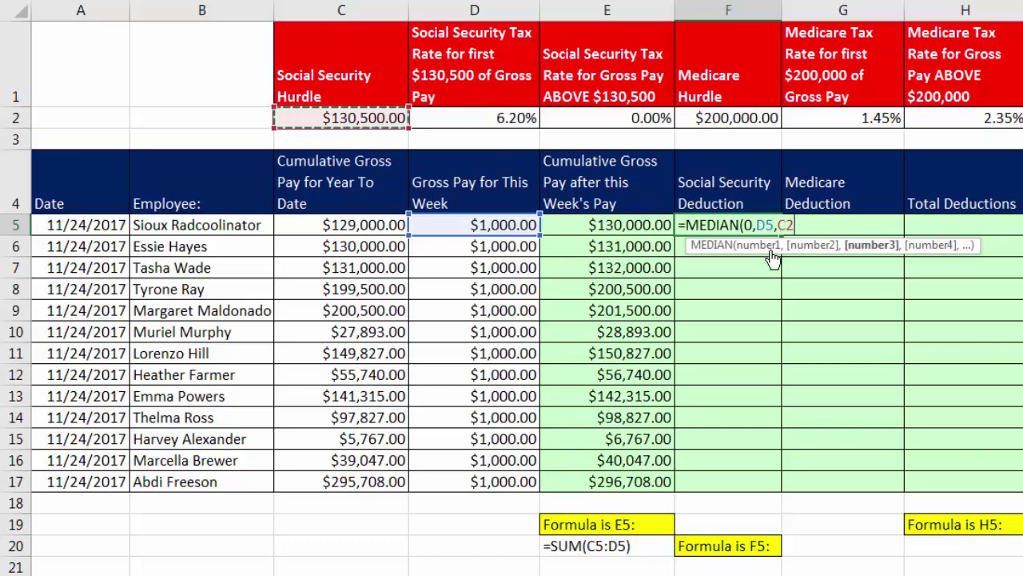
key(F4)
key(F4)
text(-)
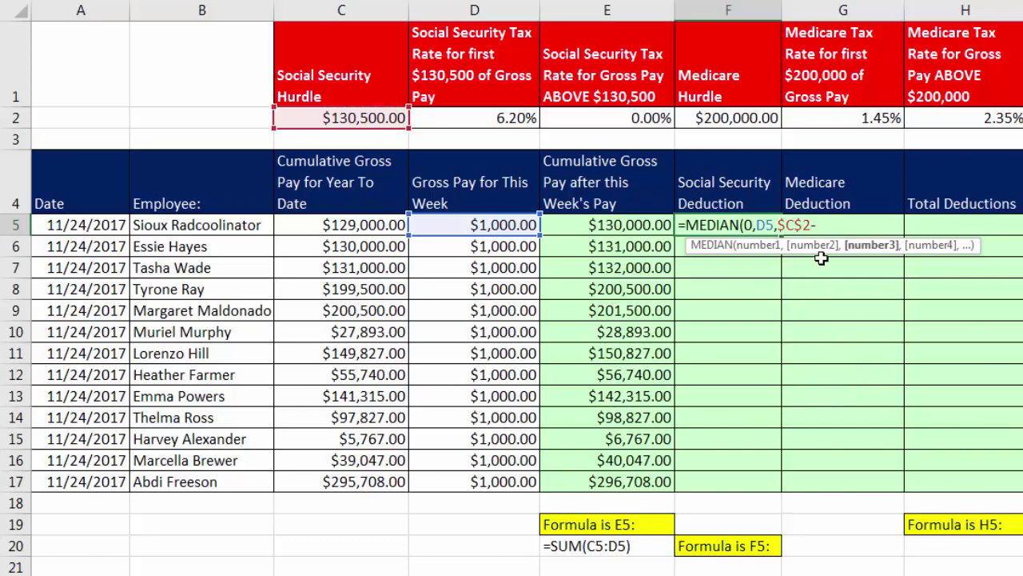
click(377, 225)
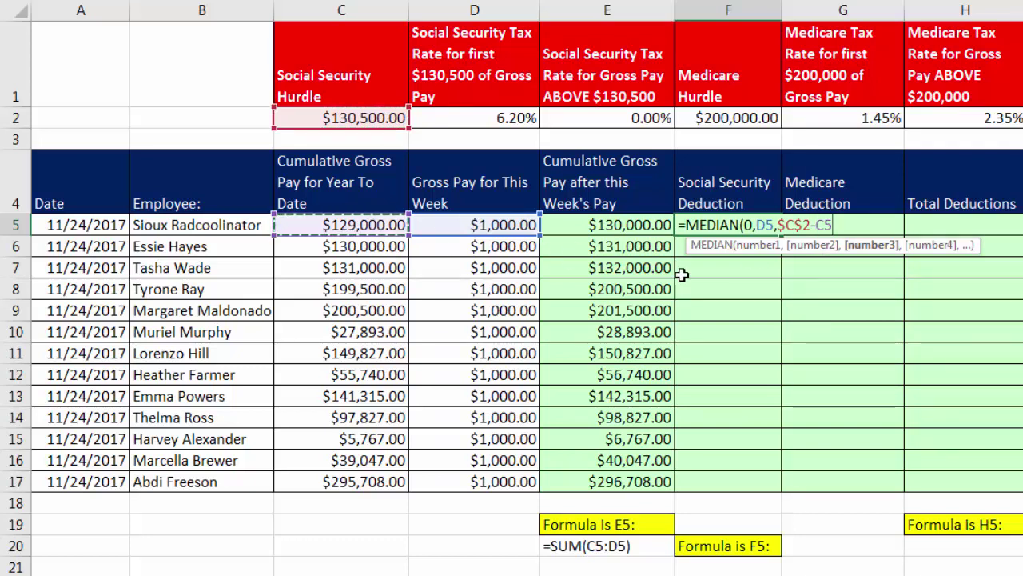
text())
key(ctrl+Return)
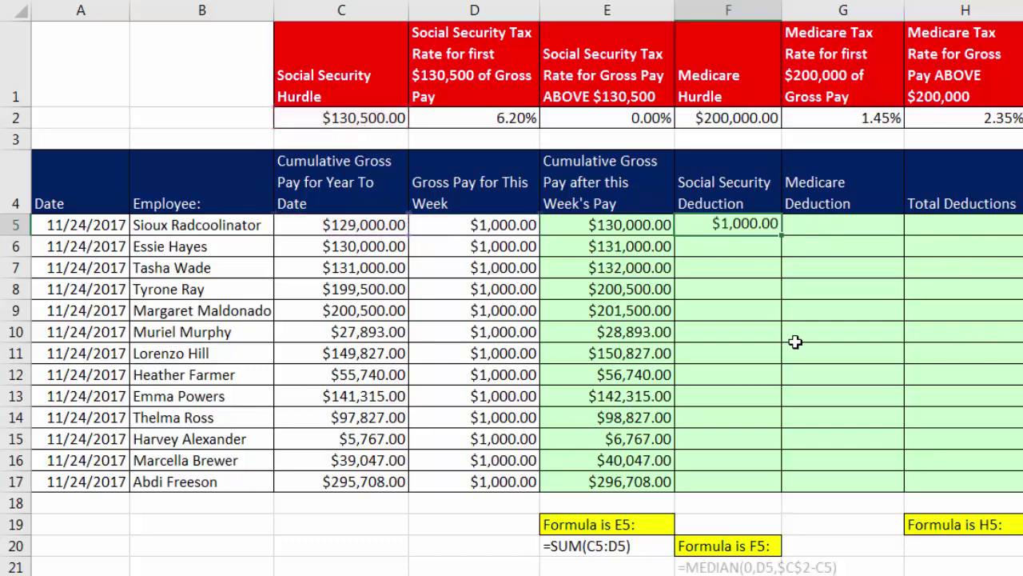
- Fill the F5 MEDIAN formula down to F17 and check the cell references in the last row
drag(781, 235, 778, 487)
click(752, 482)
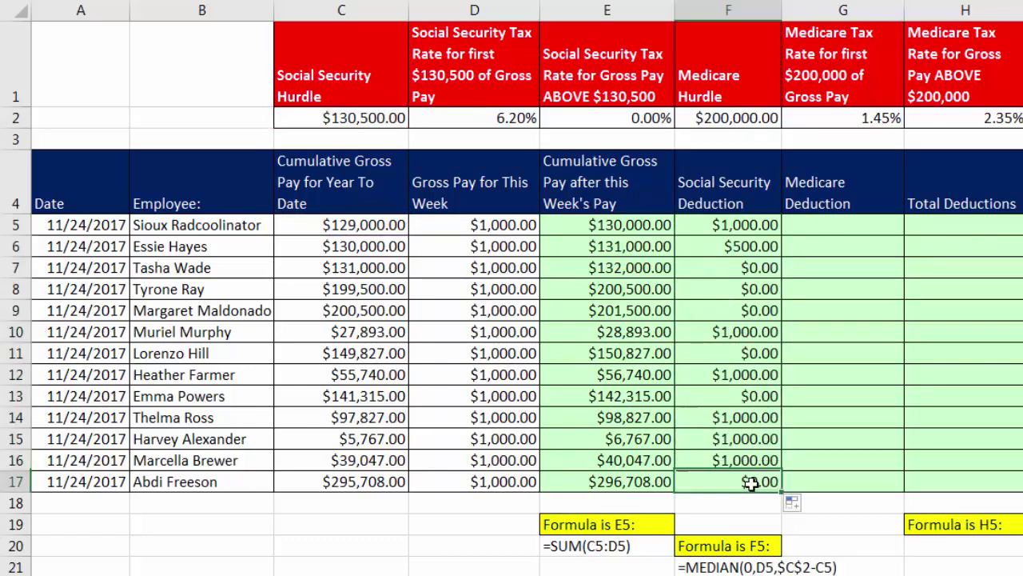
double_click(751, 481)
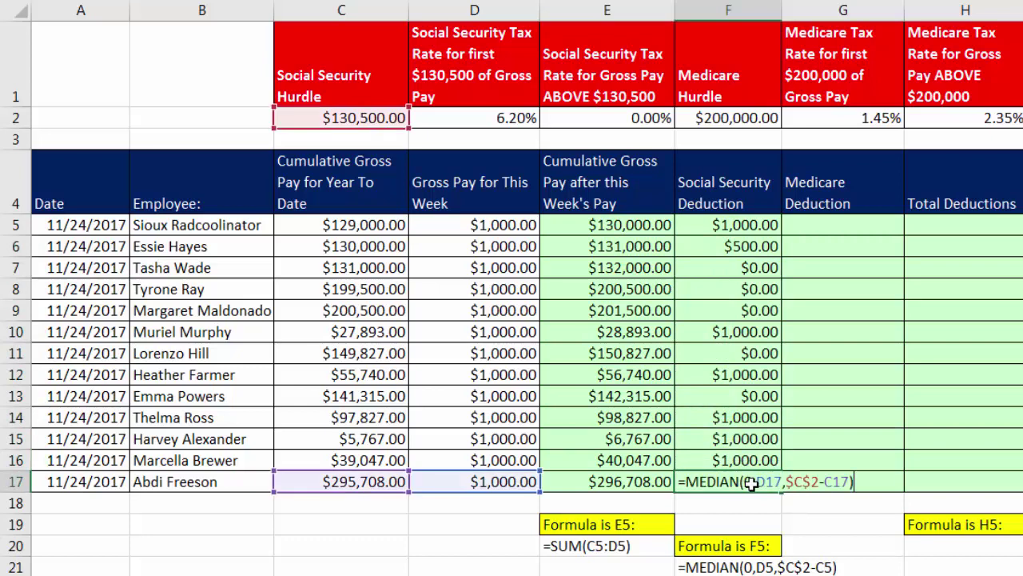
key(Escape)
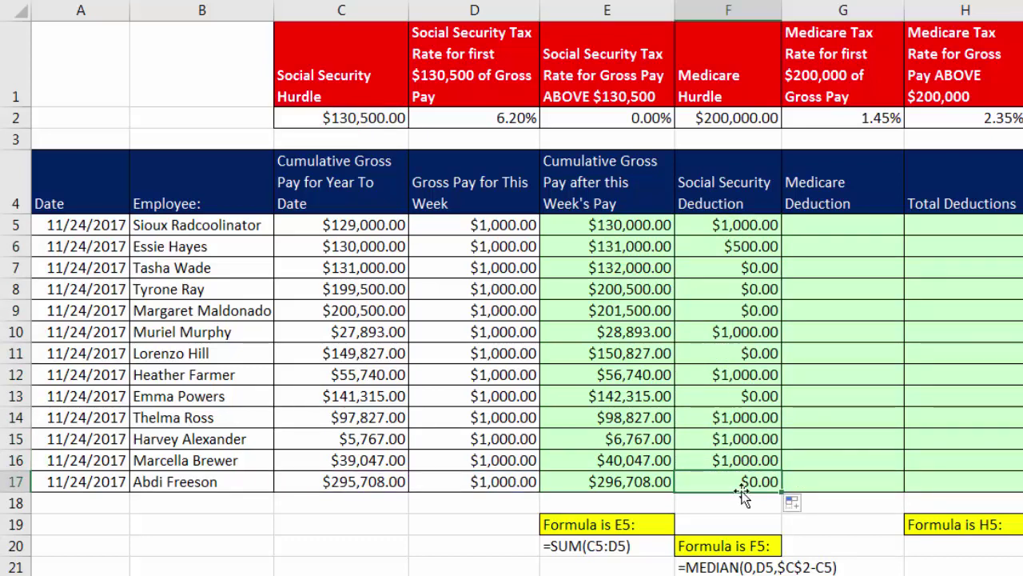
- Extend the F5 formula by multiplying the MEDIAN result by the Social Security rate as $D$2
click(724, 228)
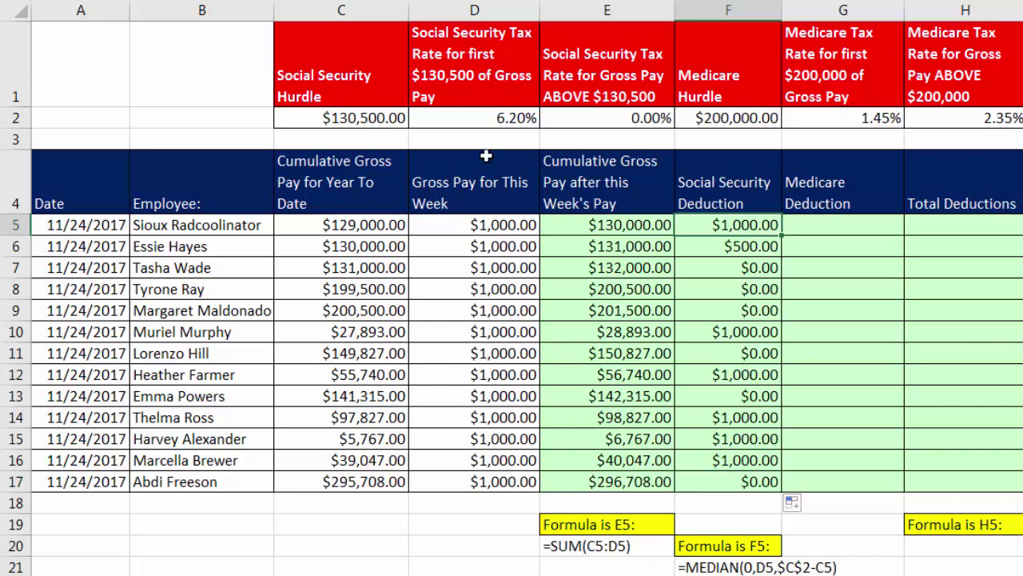
key(F2)
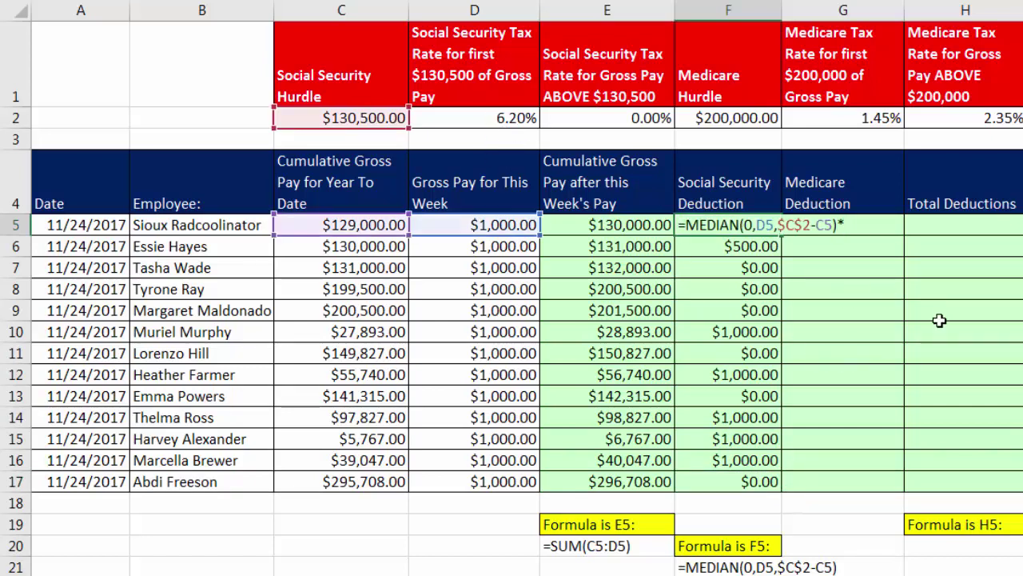
click(515, 119)
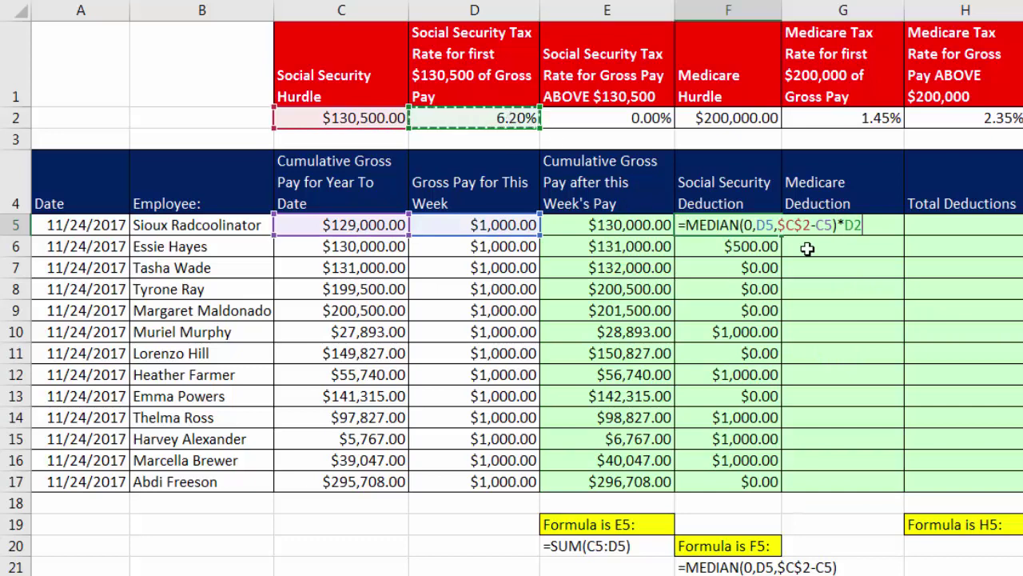
key(F4)
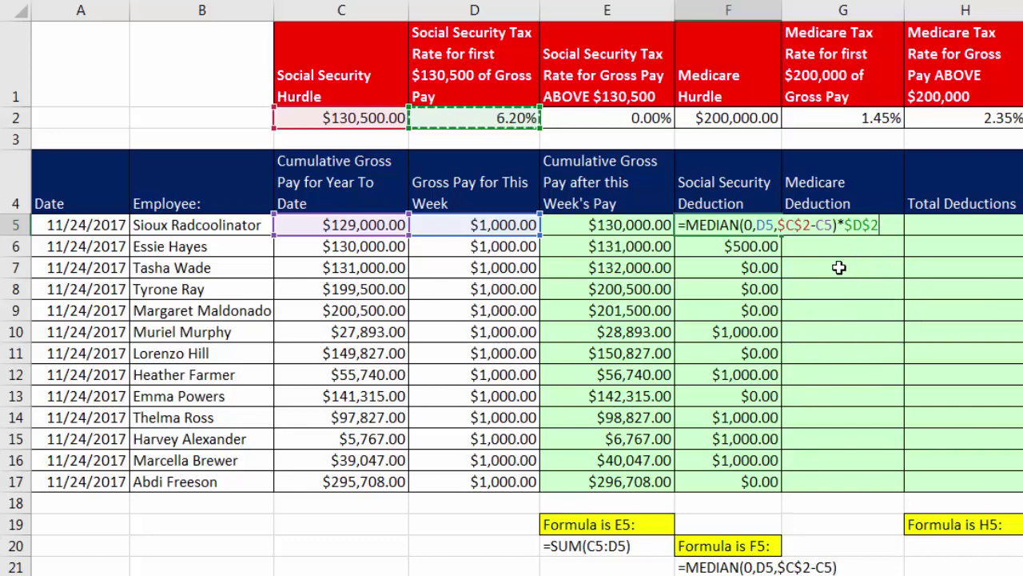
- Wrap the F5 formula in ROUND with 2 decimals so it reads =ROUND(MEDIAN(0,D5,$C$2-C5)*$D$2,2)
click(688, 229)
text(ROUND()
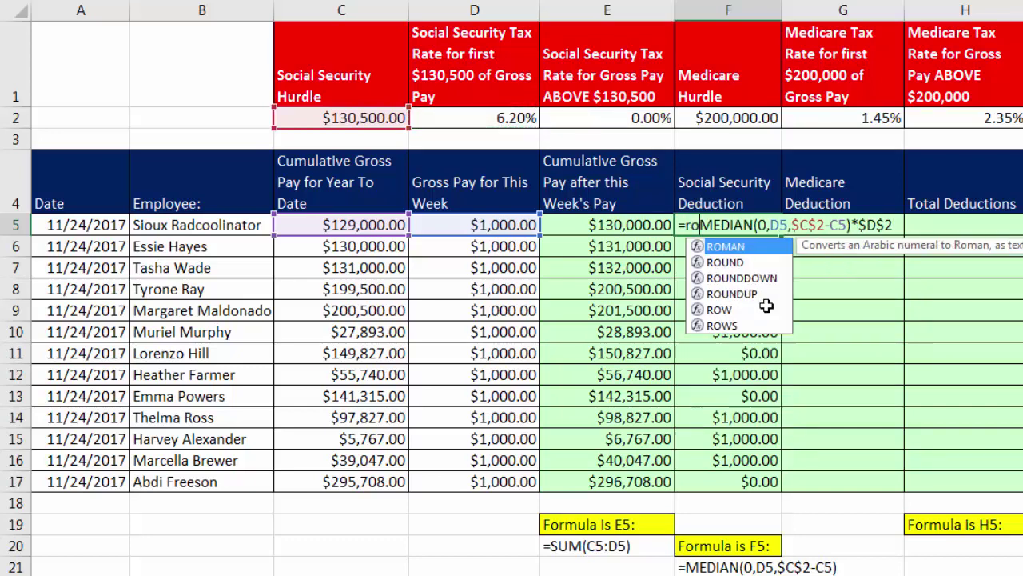
click(947, 225)
text(,2))
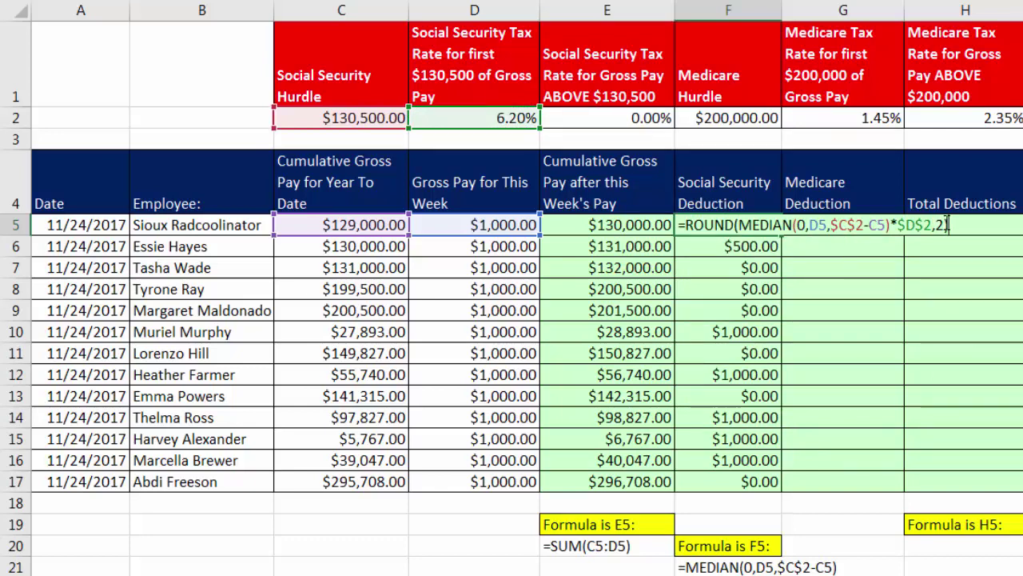
click(774, 227)
click(752, 246)
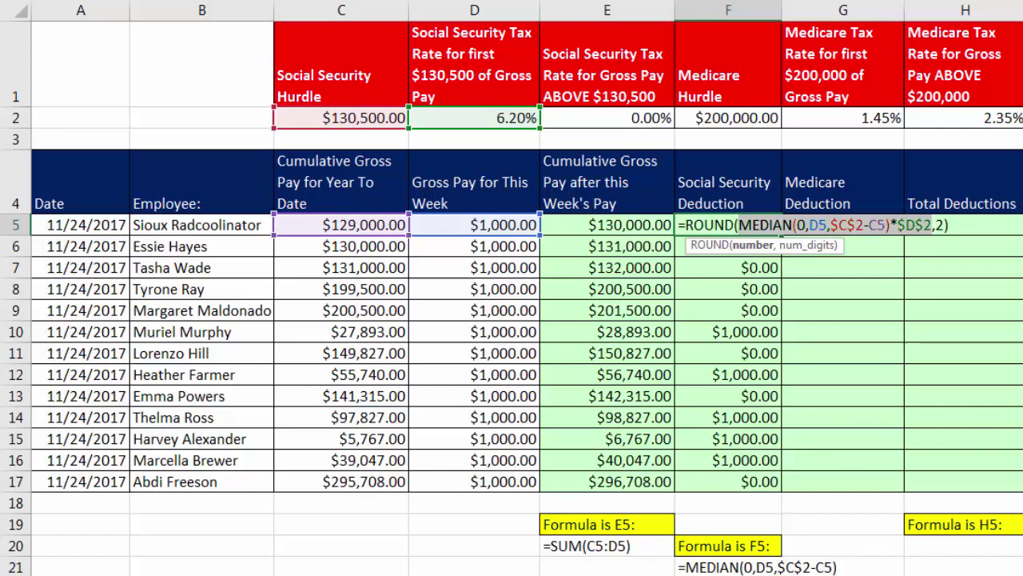
key(ctrl+Return)
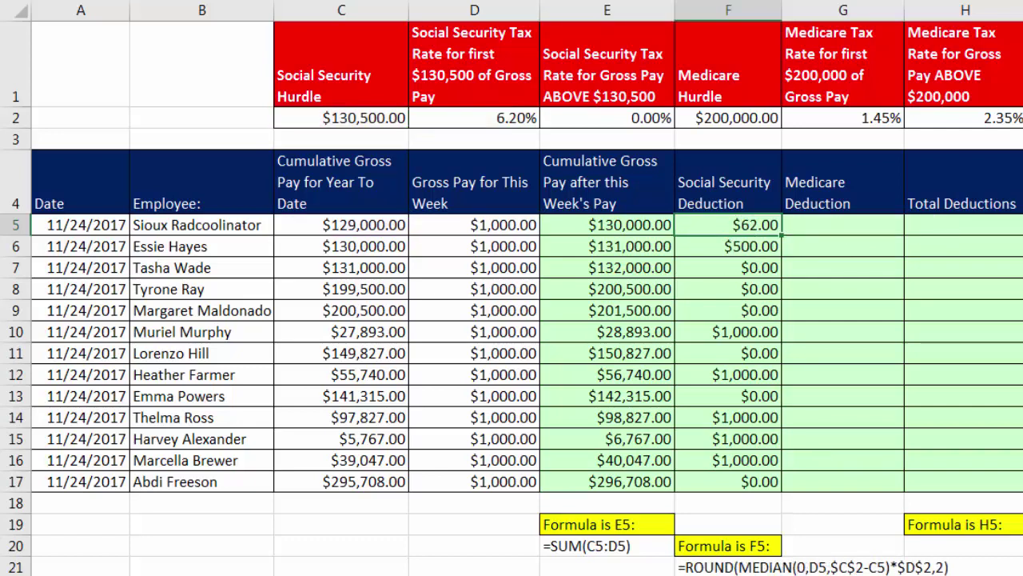
- Fill the rounded Social Security deduction formula from F5 down to F17 and check the last row's formula
double_click(782, 235)
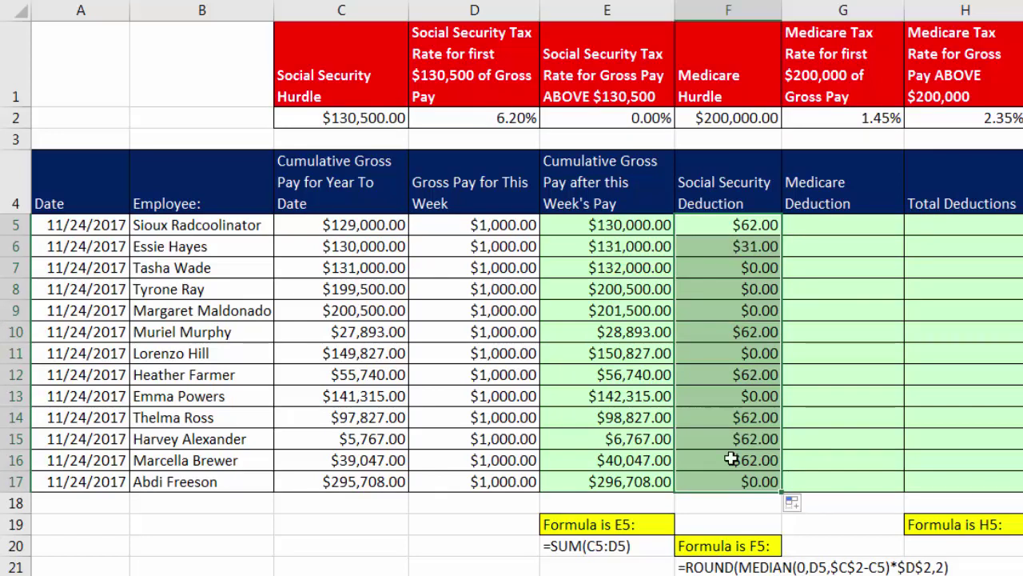
click(755, 481)
key(F2)
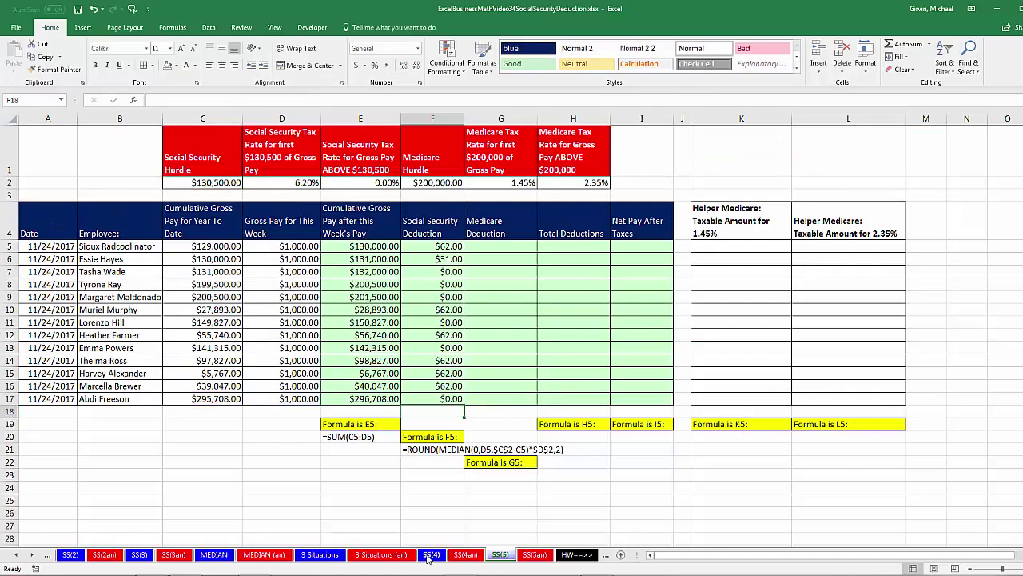
- Open the SS(4) sheet and examine the alternative ROUND and IF formula for the Social Security deduction in I11
click(430, 554)
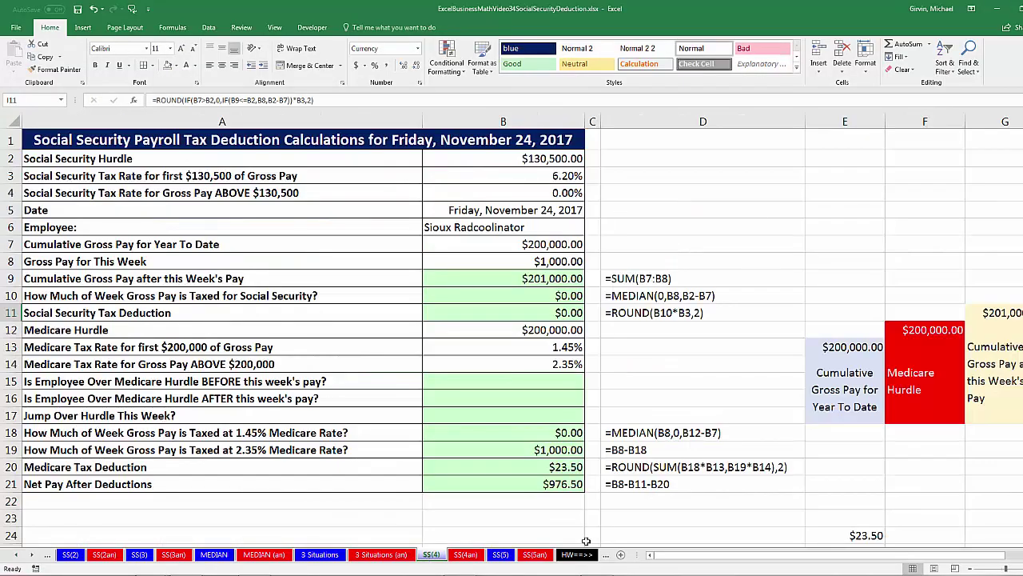
drag(681, 562, 690, 562)
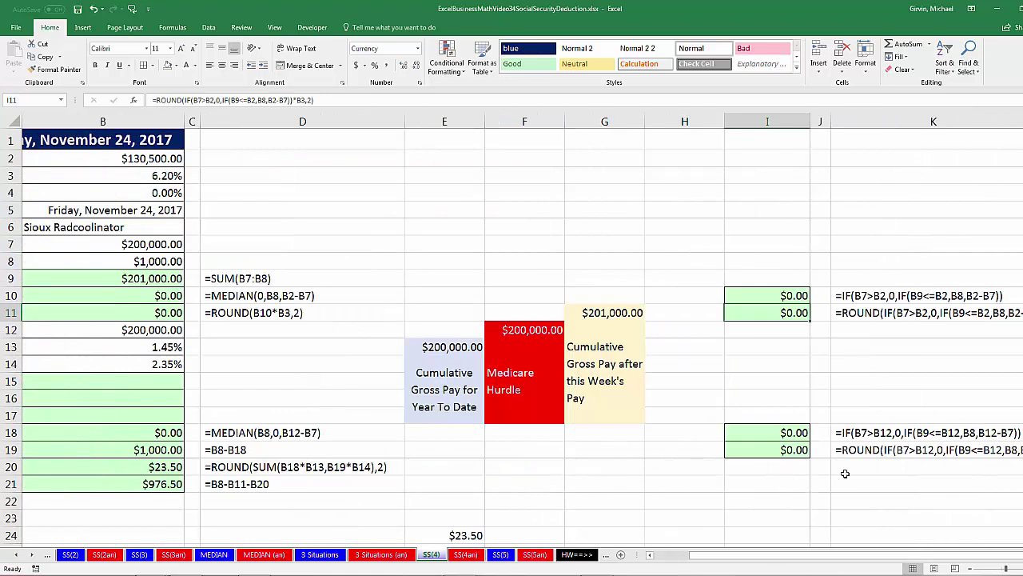
double_click(767, 313)
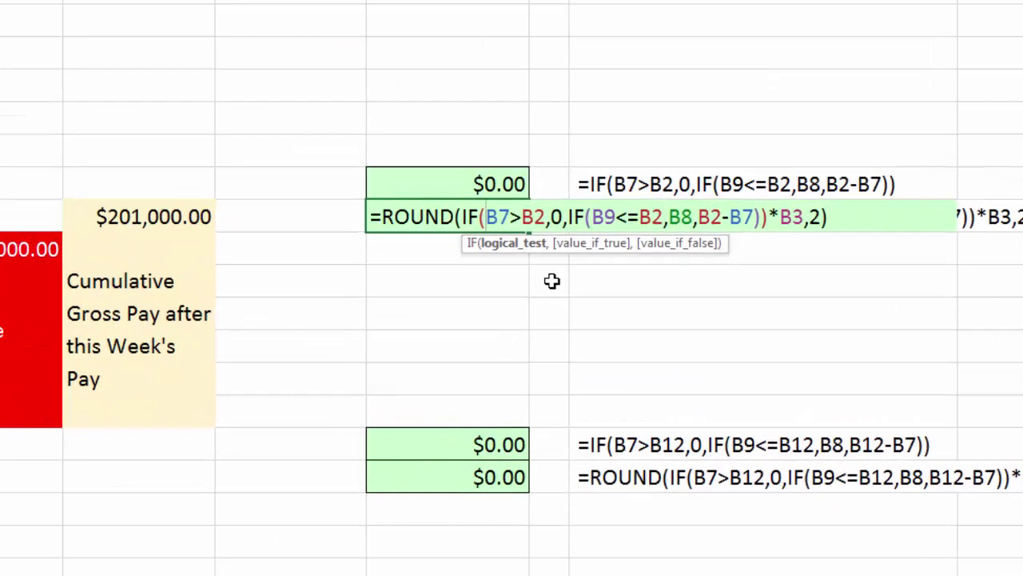
click(449, 187)
click(428, 187)
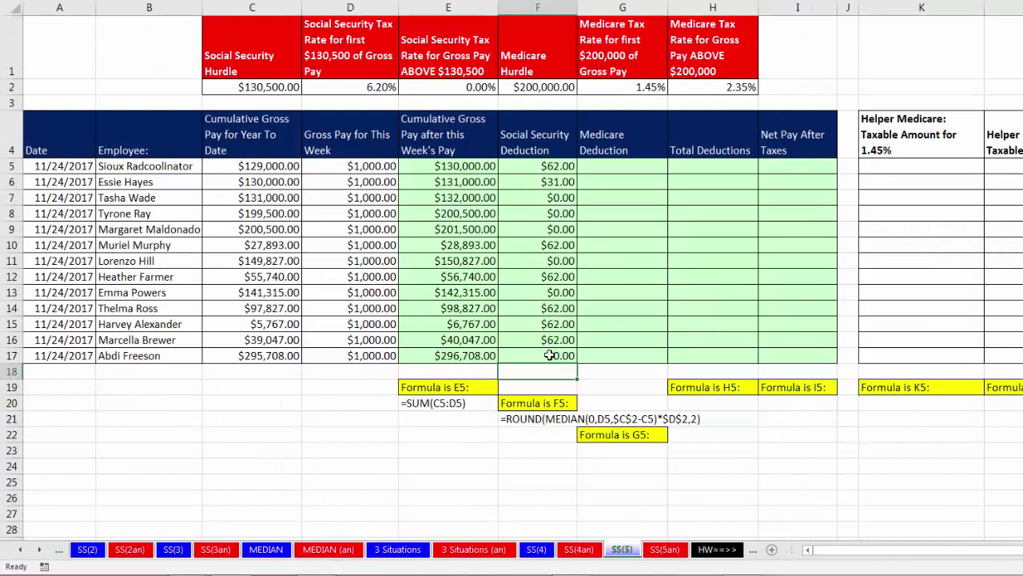
- On the SS(5) sheet, review the F17 deduction formula and the Medicare columns, including the helper columns K and L
click(550, 355)
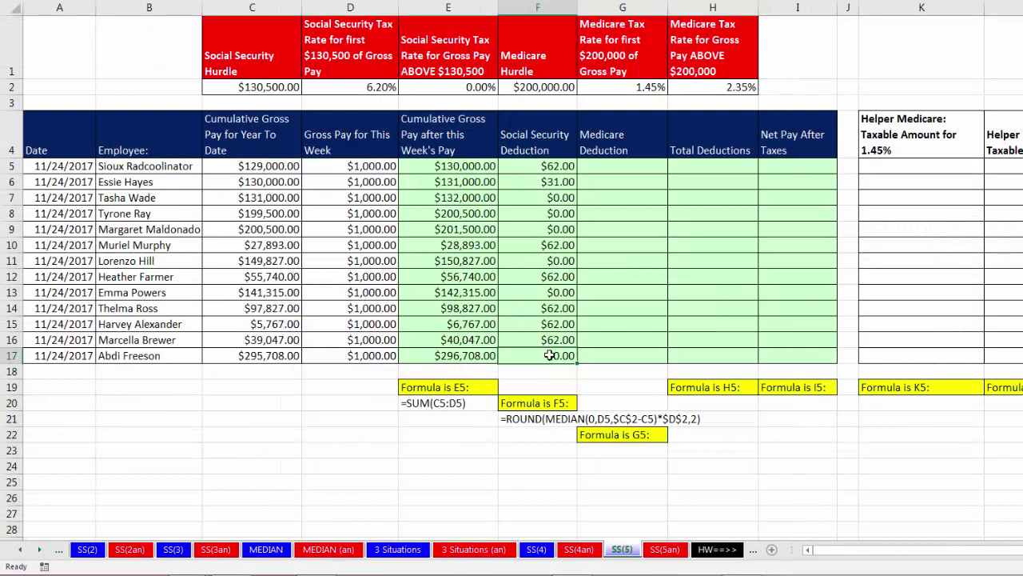
key(F2)
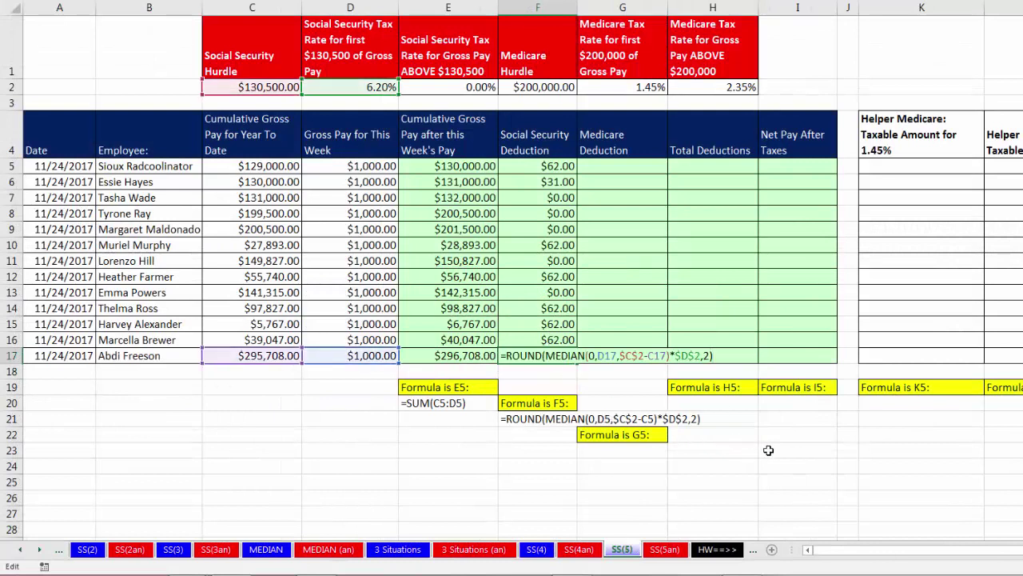
click(633, 170)
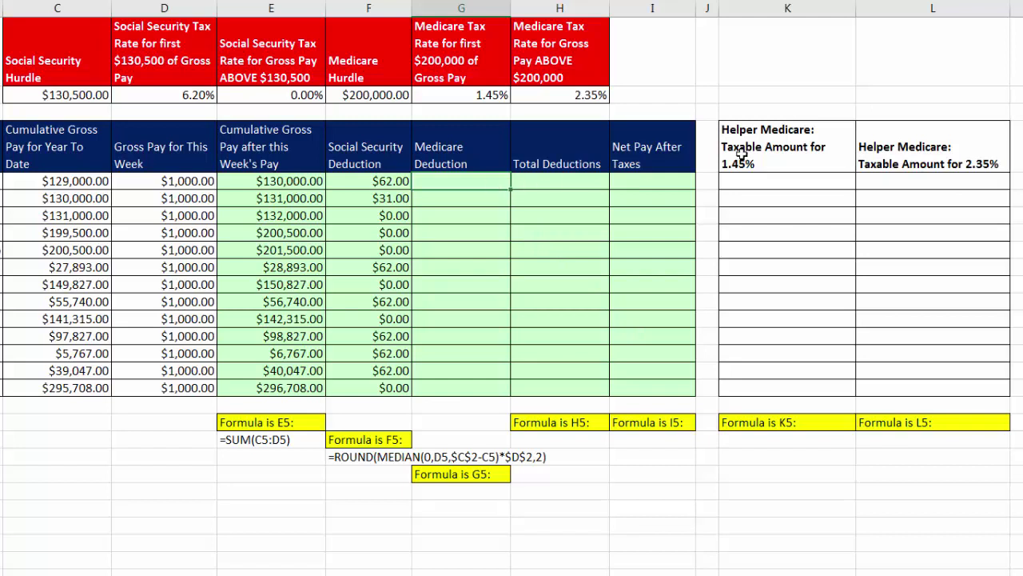
click(777, 179)
click(881, 182)
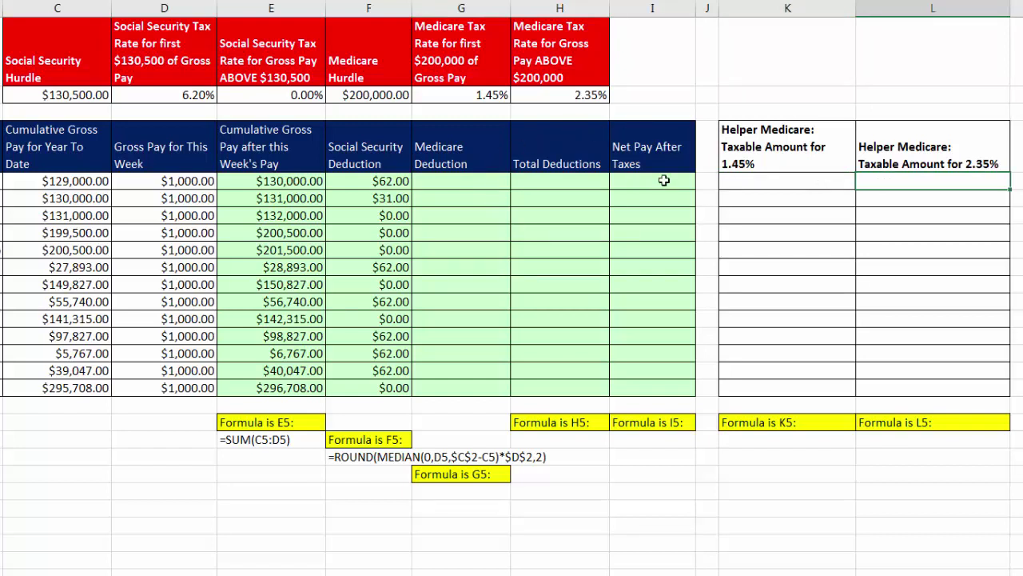
- Enter =MEDIAN(0,D5,$F$2-C5) in K5 to calculate the Medicare amount taxable at 1.45%
click(766, 181)
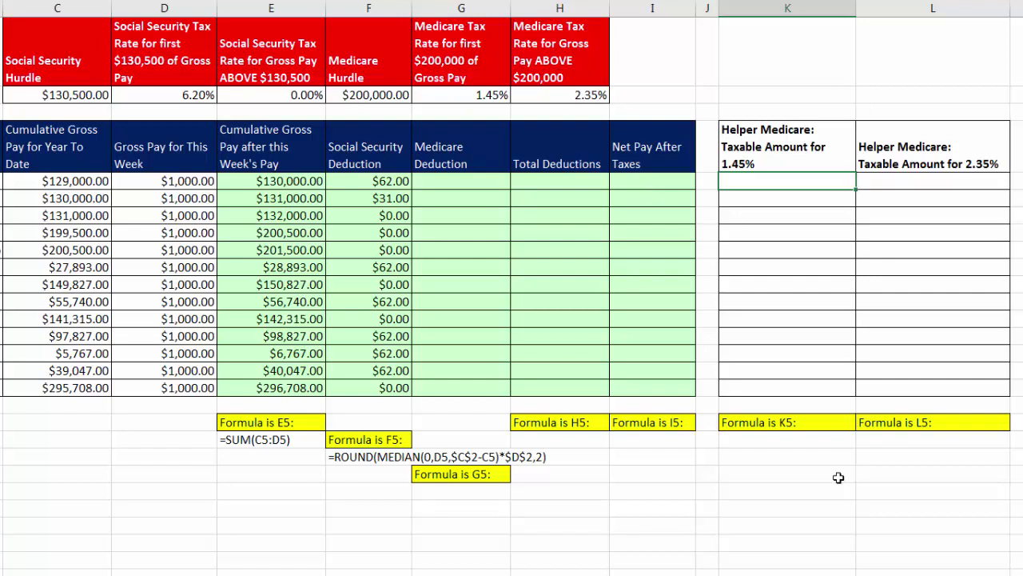
text(MEDIAN()
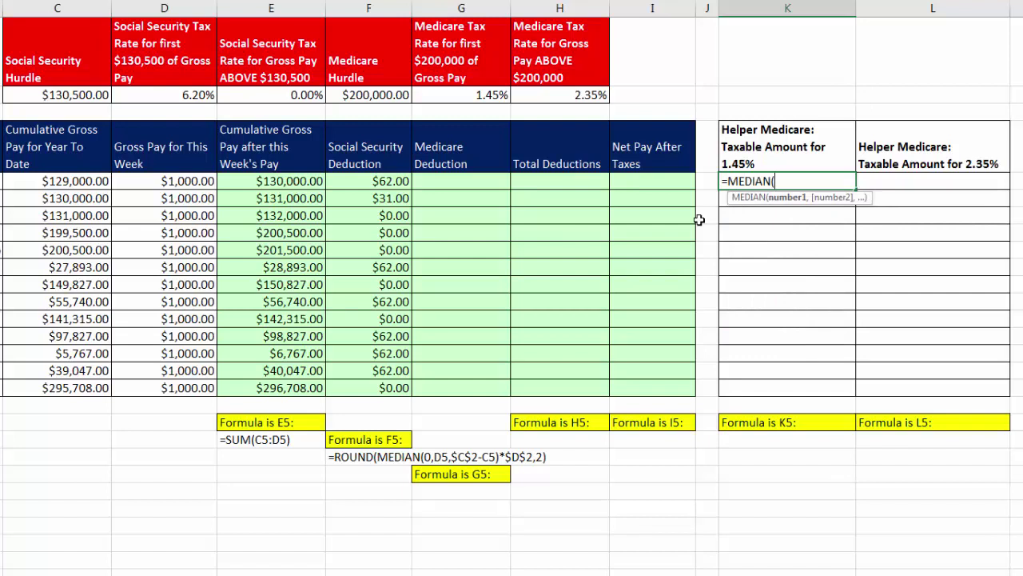
text(0,)
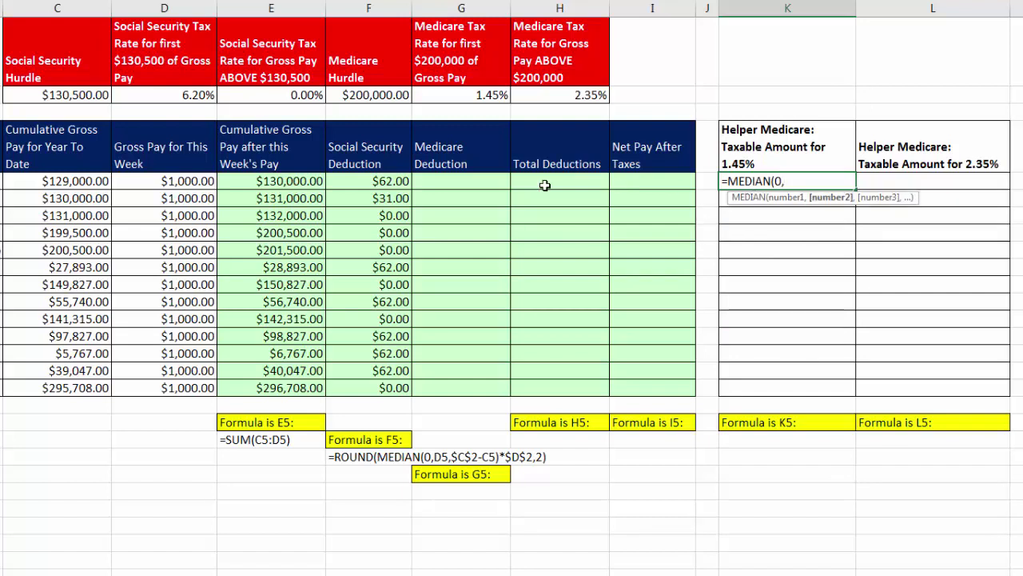
click(165, 181)
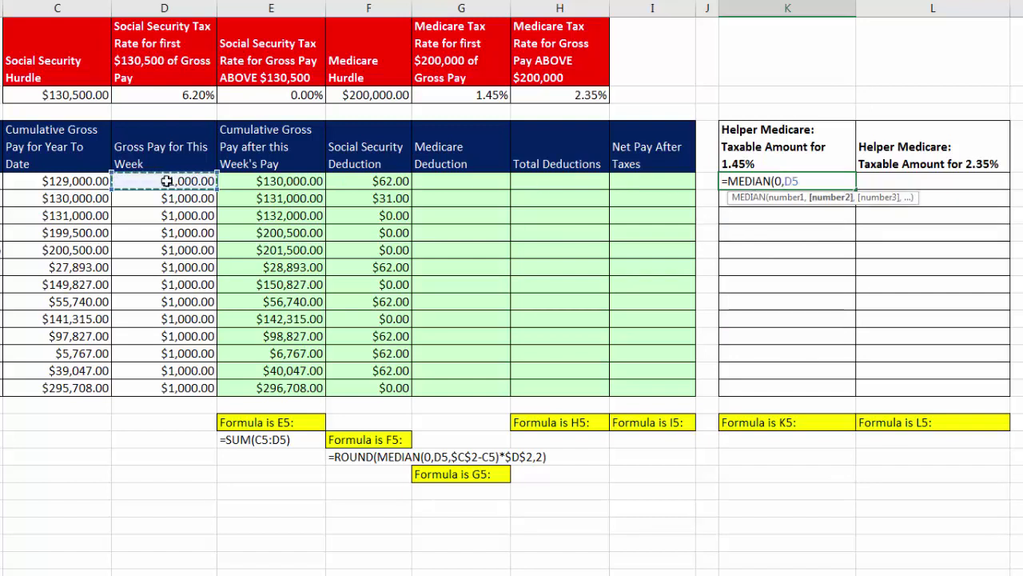
text(,)
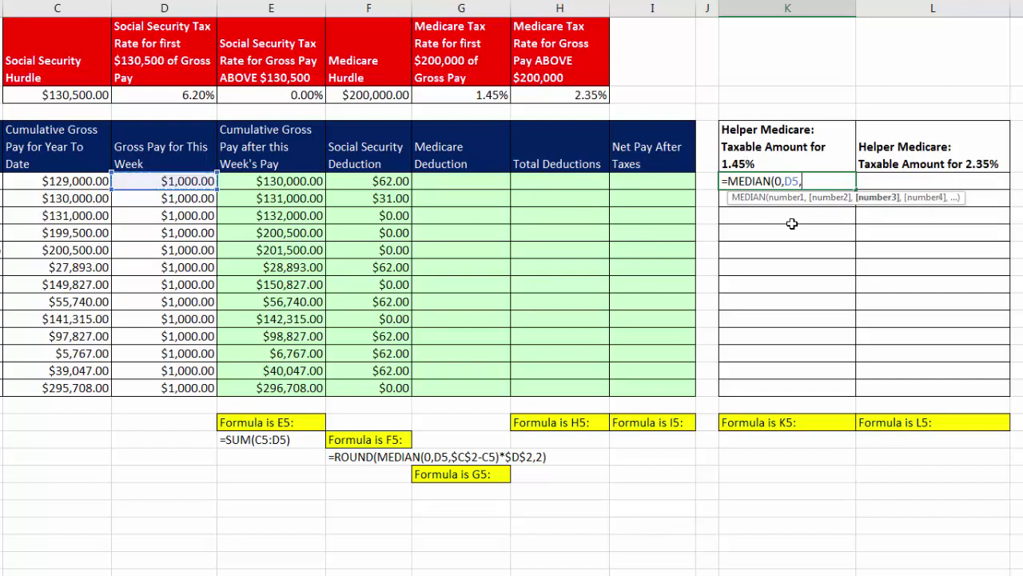
click(387, 95)
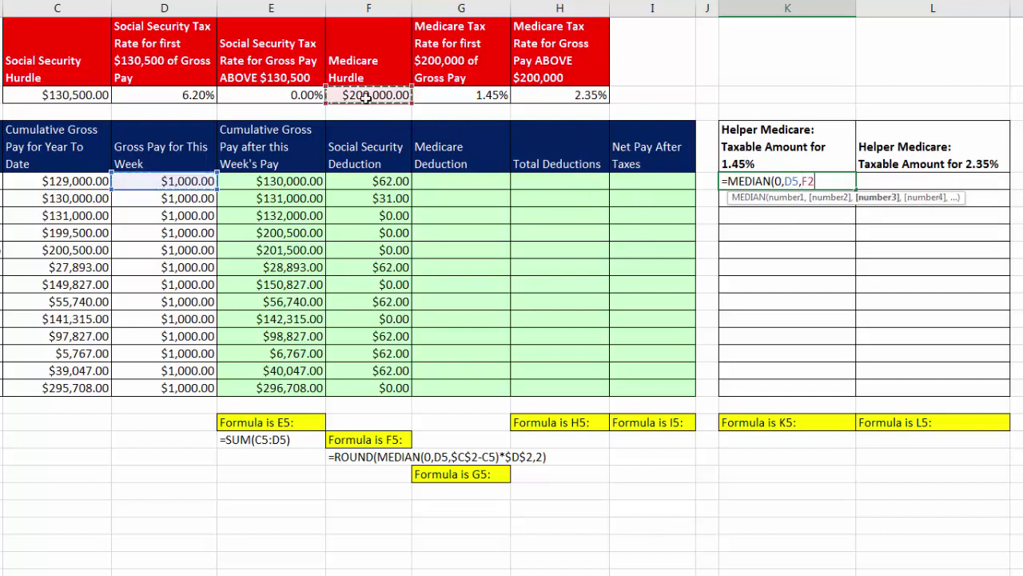
key(F4)
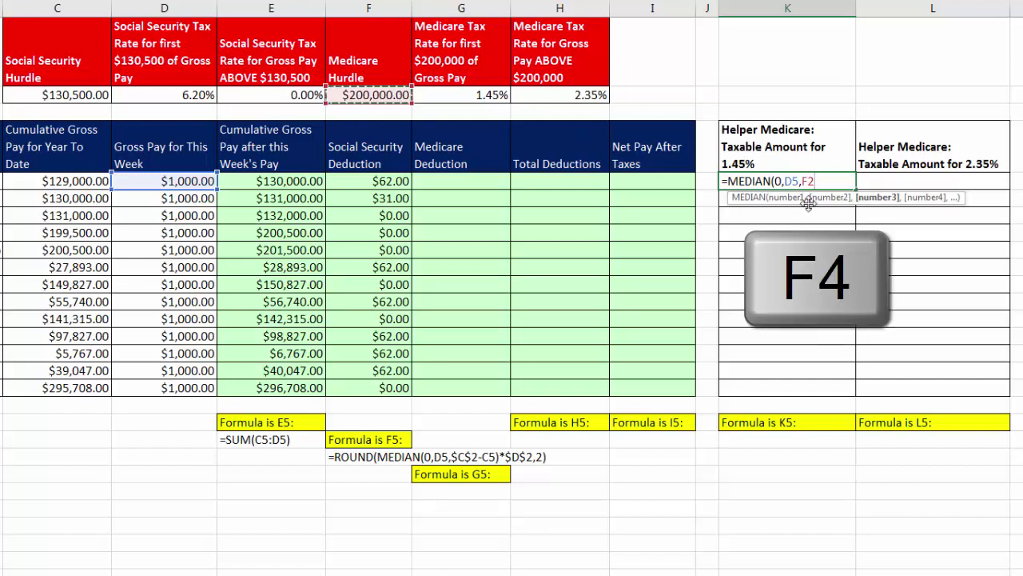
key(F4)
text(-)
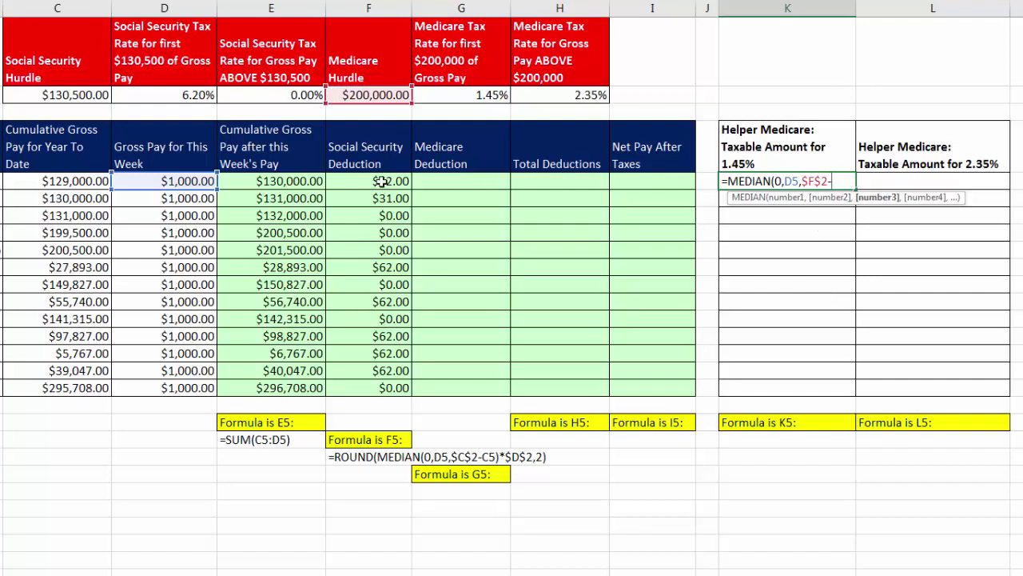
click(68, 185)
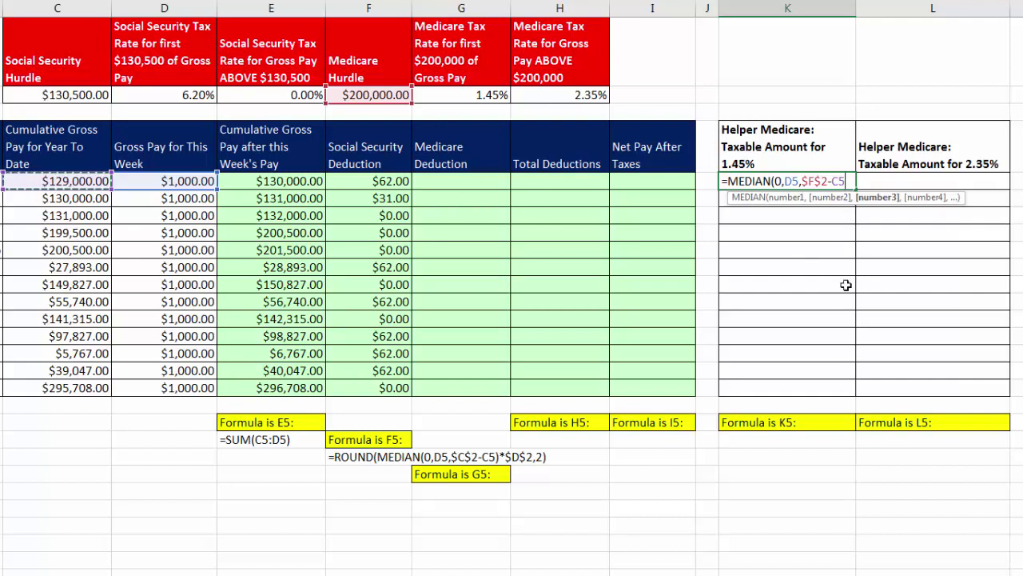
text())
key(ctrl+Return)
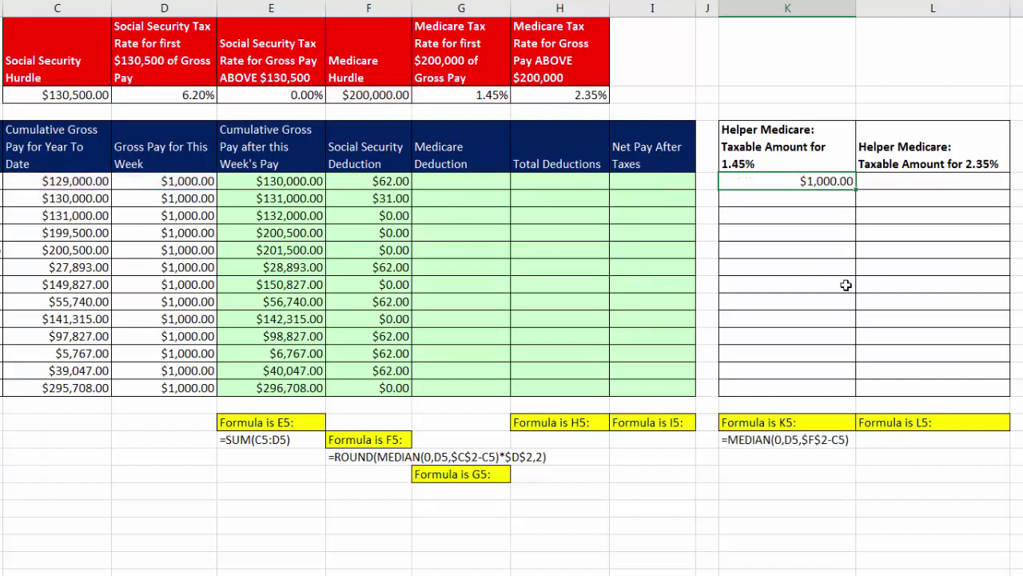
- Fill the K5 helper formula down to K17 and check the last row's cell references
drag(856, 187, 859, 395)
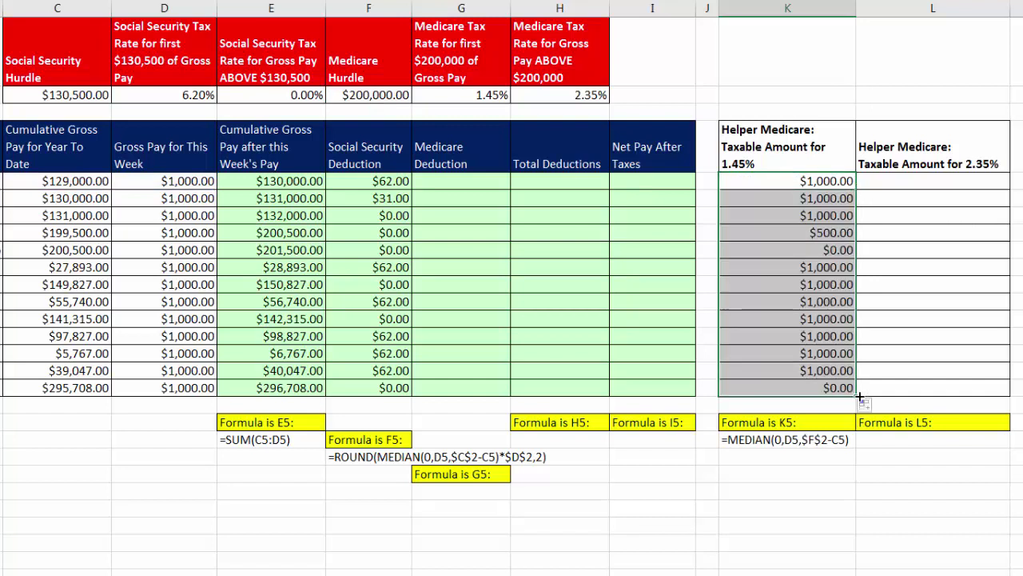
click(837, 387)
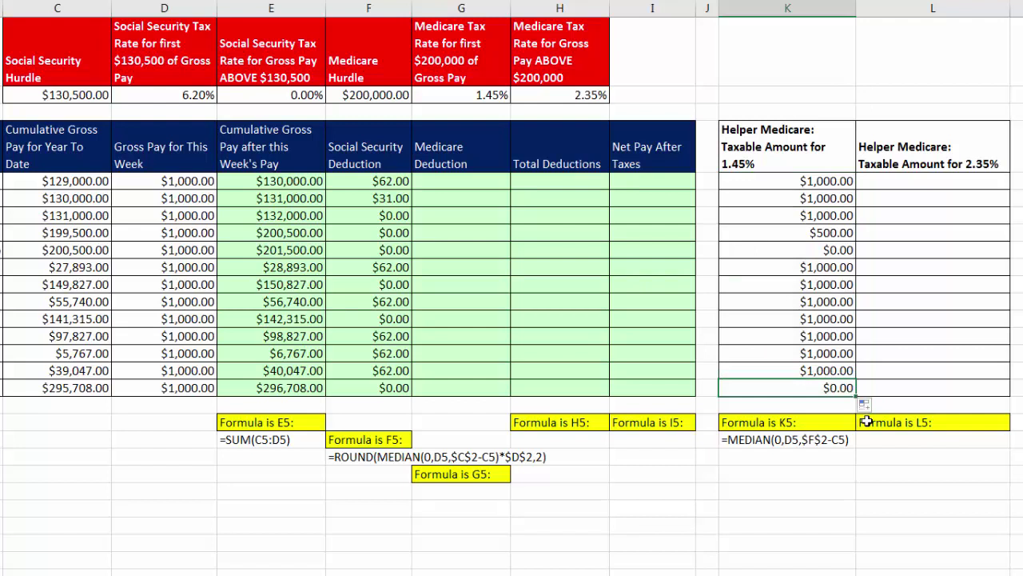
key(F2)
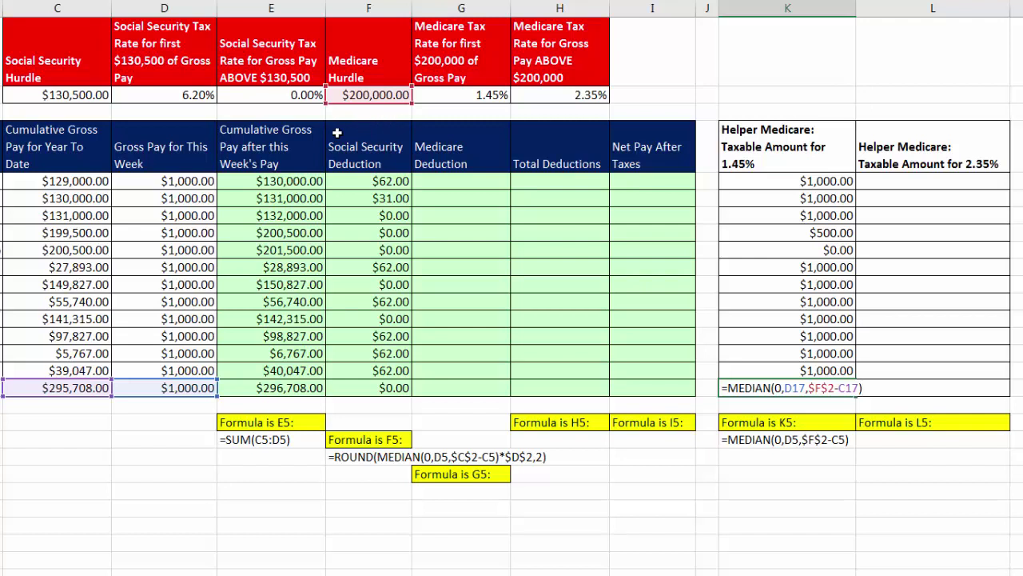
key(Return)
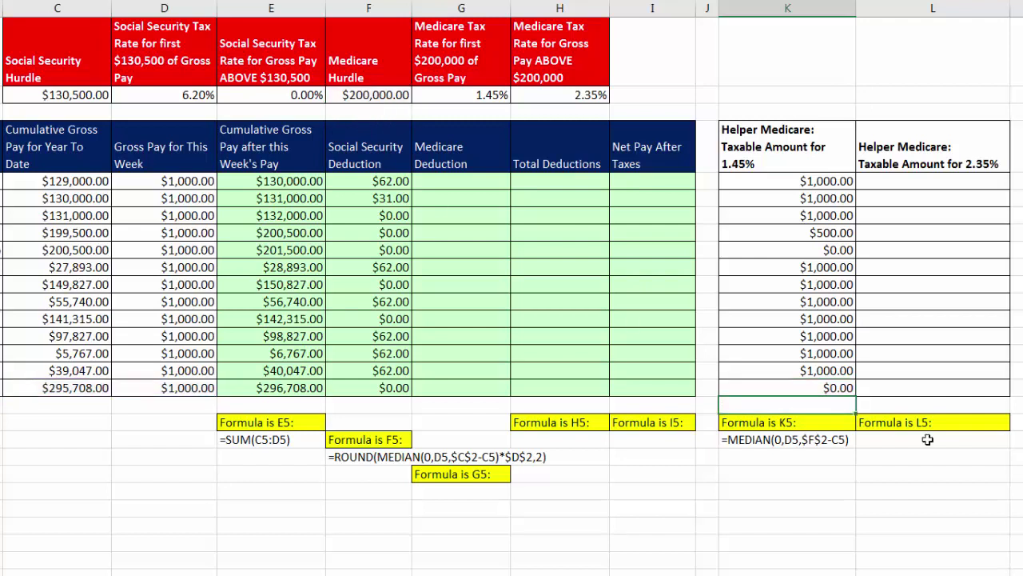
- Enter =D5-K5 in L5 to calculate the Medicare amount taxable at 2.35%
click(947, 182)
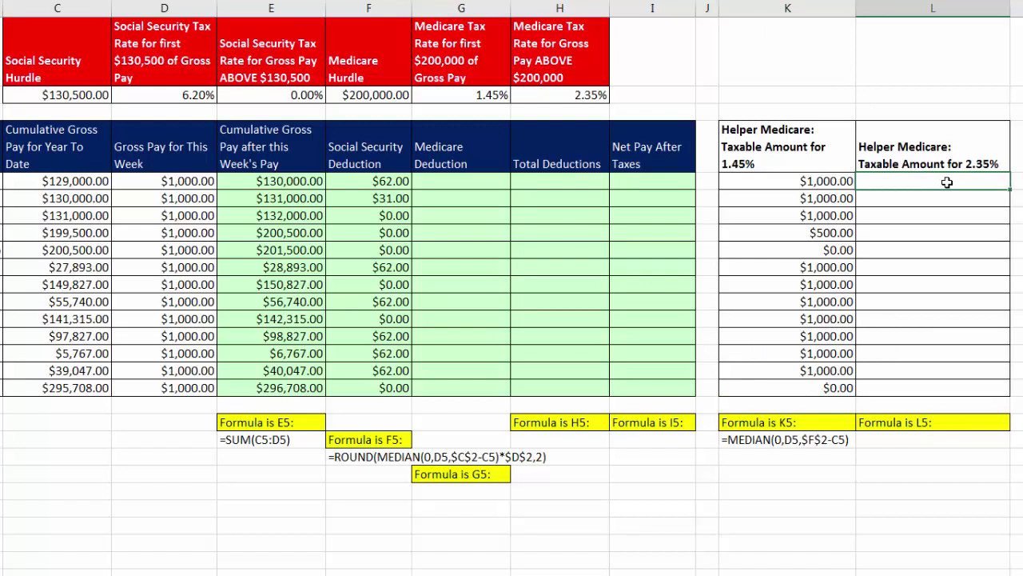
text(=)
click(200, 182)
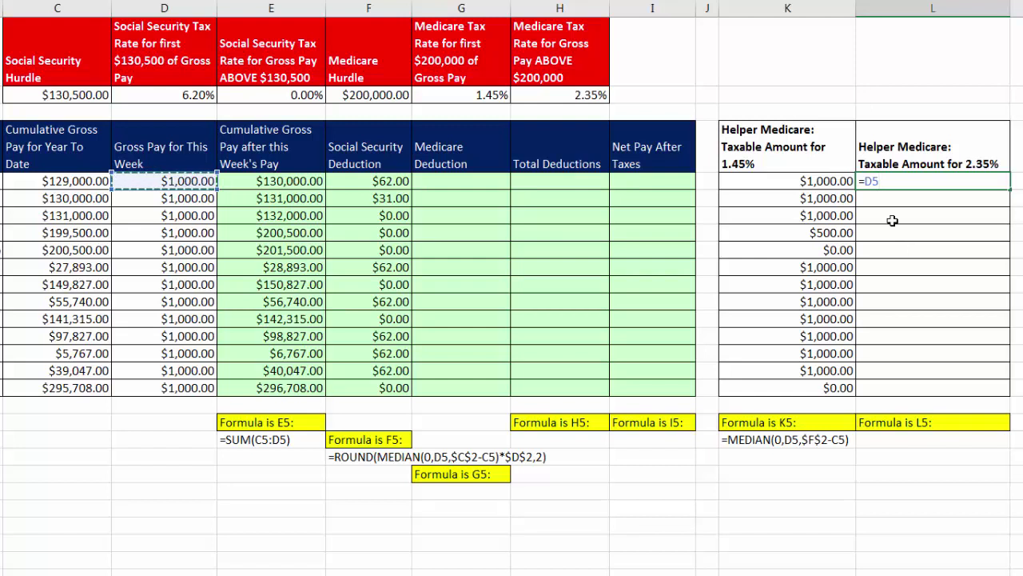
text(-)
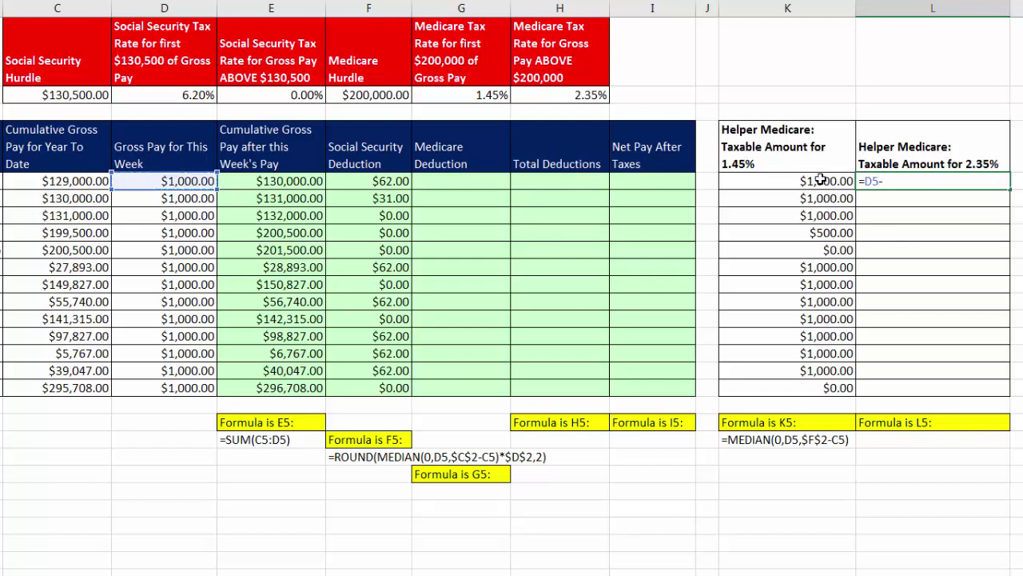
click(821, 181)
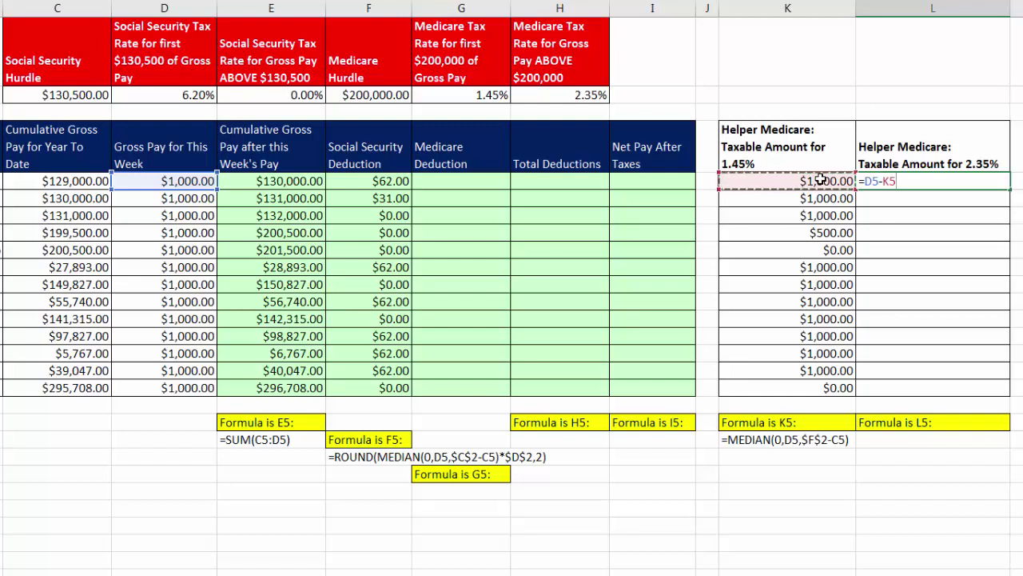
key(ctrl+Return)
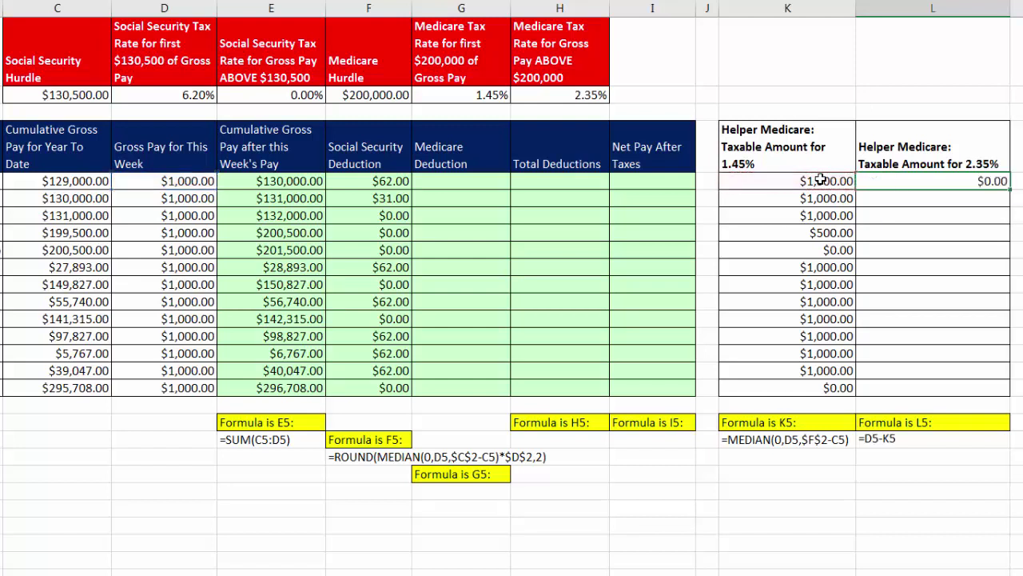
- Fill the L5 helper formula down to L17 and check the formula in L17
double_click(1009, 191)
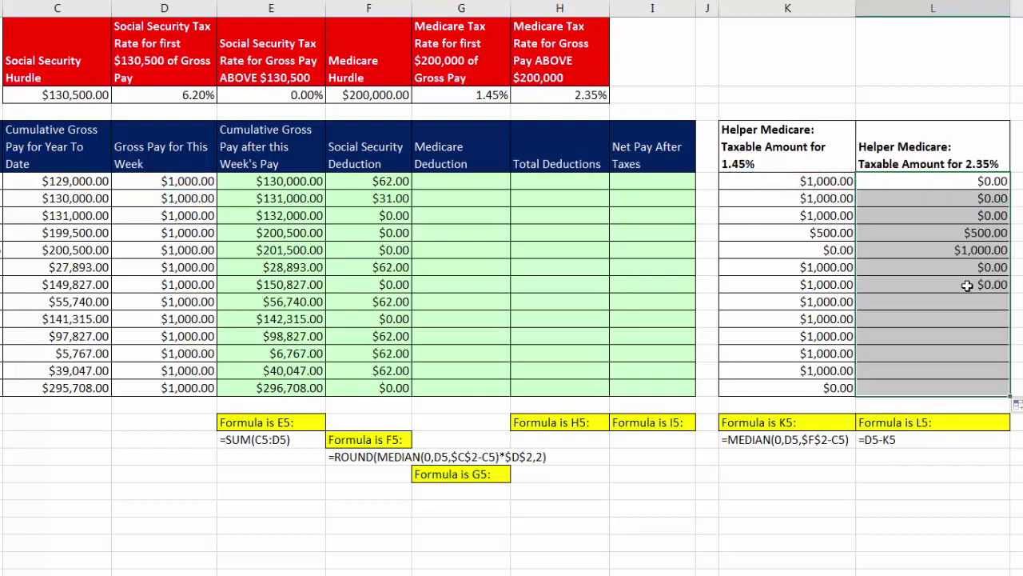
click(895, 389)
double_click(895, 388)
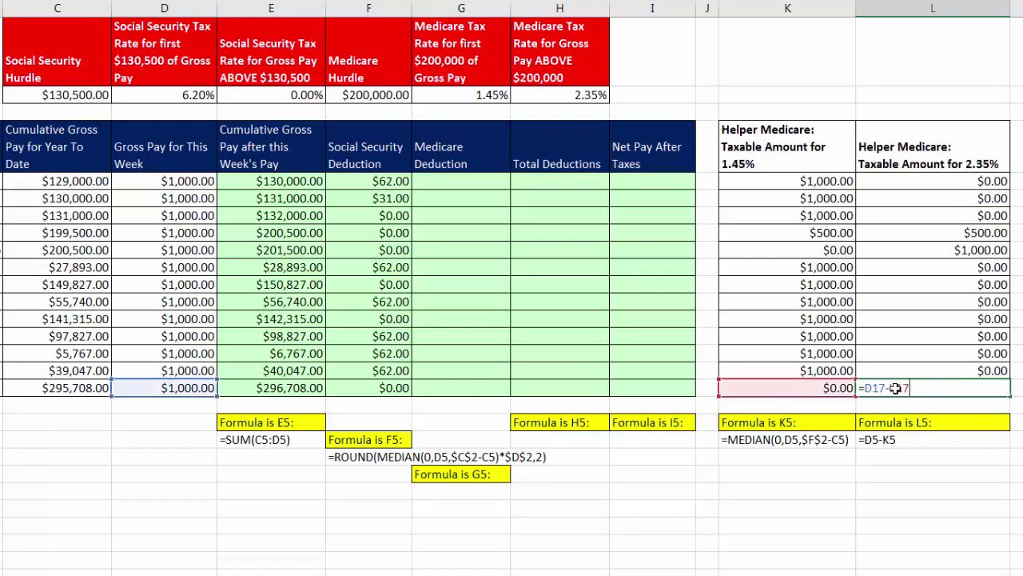
key(Escape)
- Review the K5 formula, the helper amounts in K5 and L5, and the Medicare rates in G2 and H2
click(790, 183)
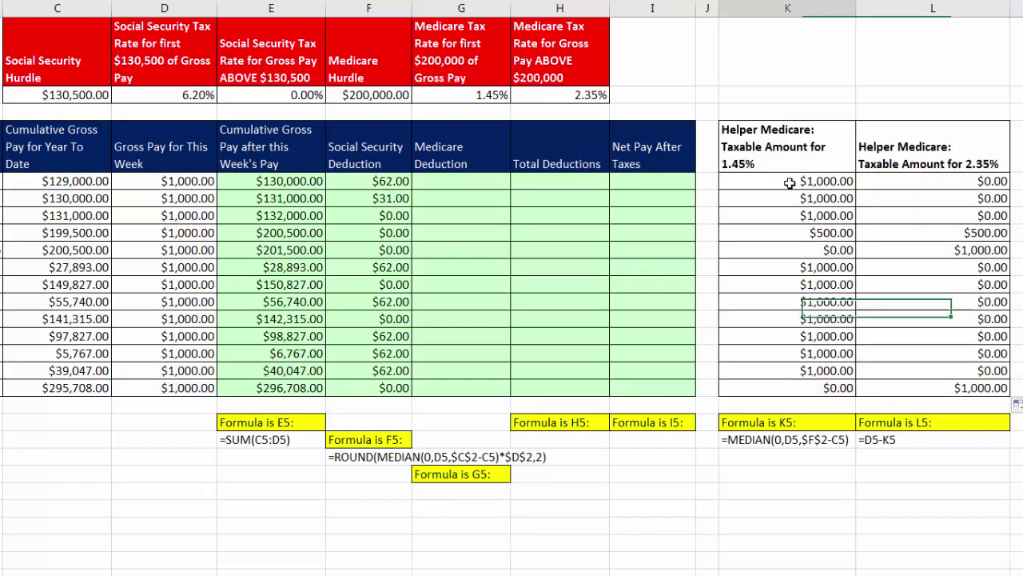
double_click(789, 183)
key(Escape)
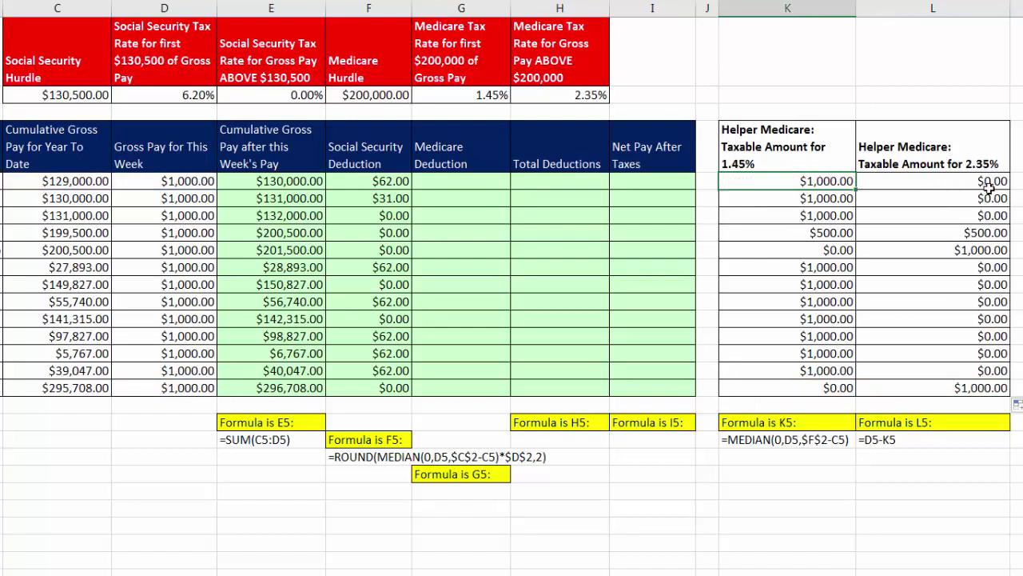
click(471, 181)
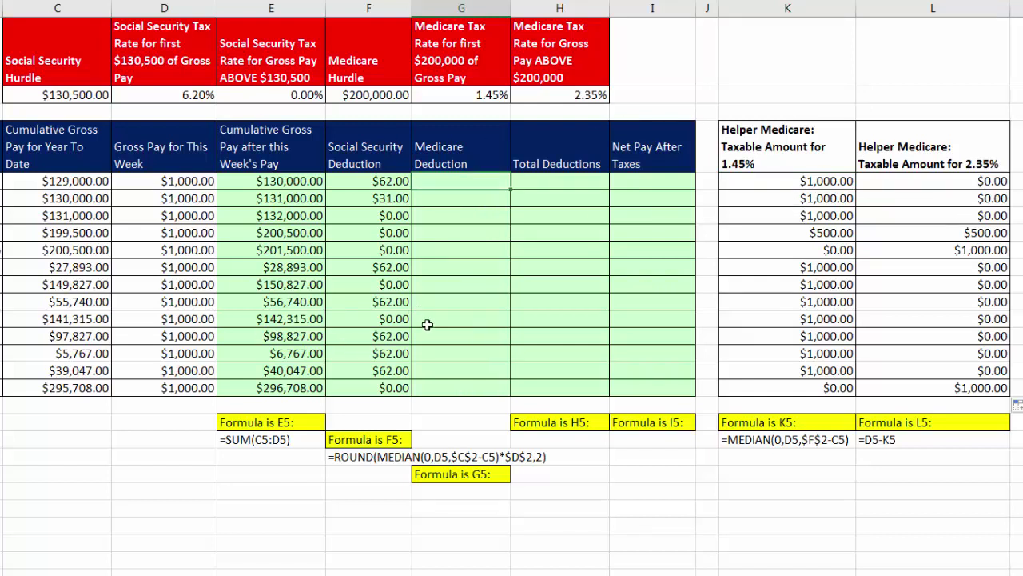
click(756, 177)
click(908, 183)
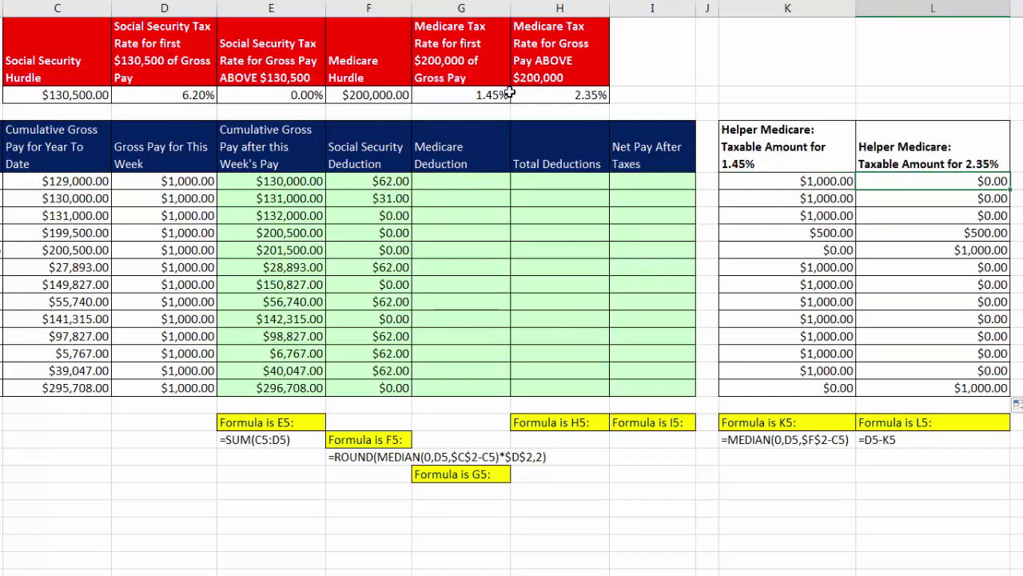
click(487, 94)
click(576, 95)
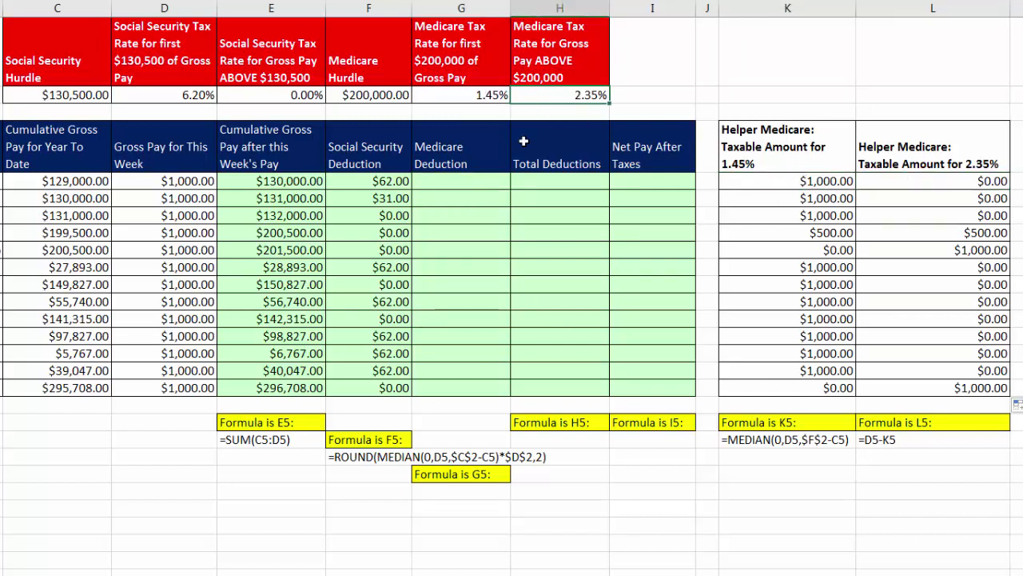
- Build =SUM(K5*$G$2,L5*$H$2) in G5 for the Medicare deduction, with both rate references locked
click(469, 177)
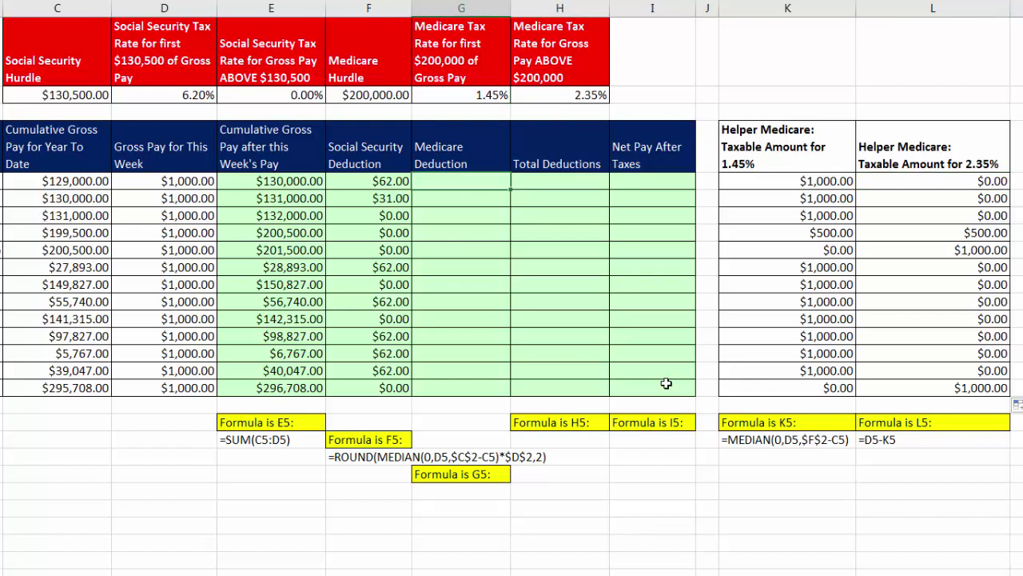
text(=SUM()
key(Left)
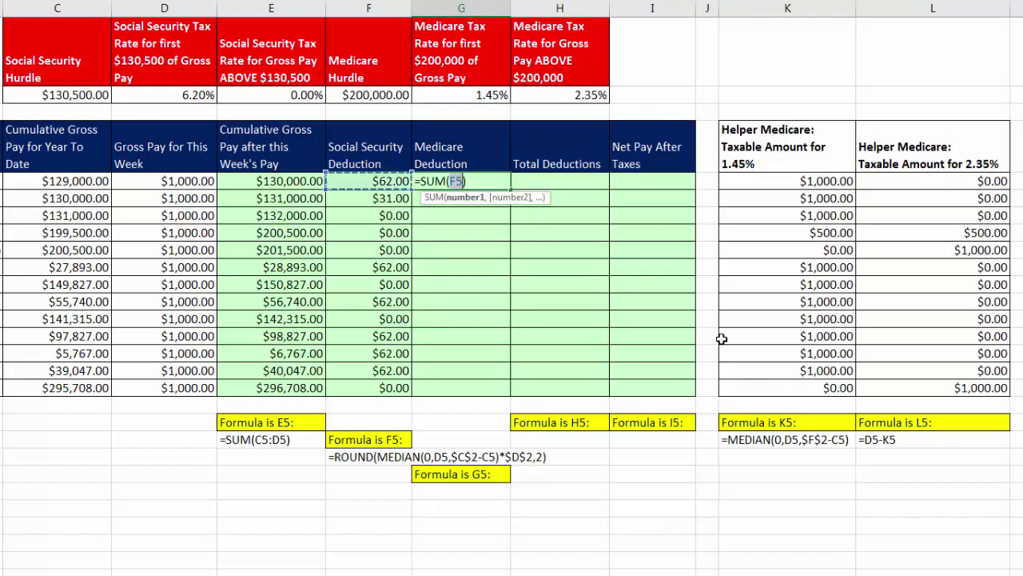
click(806, 180)
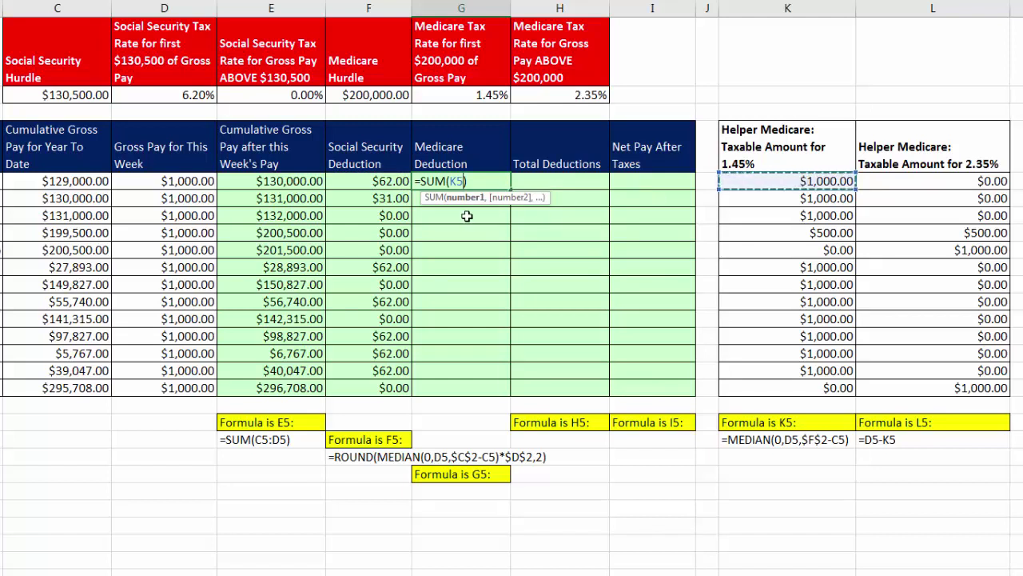
text(*)
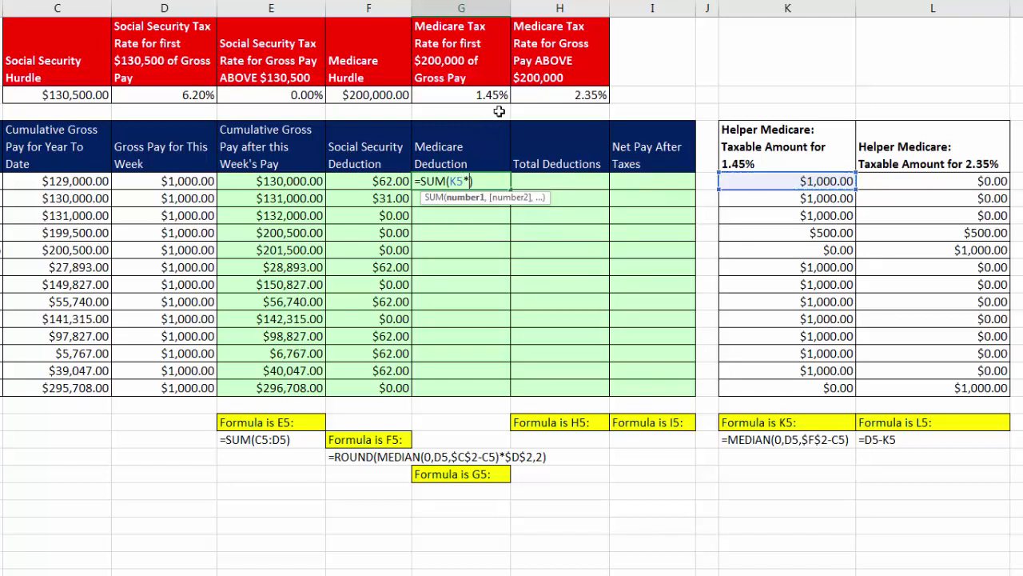
click(488, 94)
key(F4)
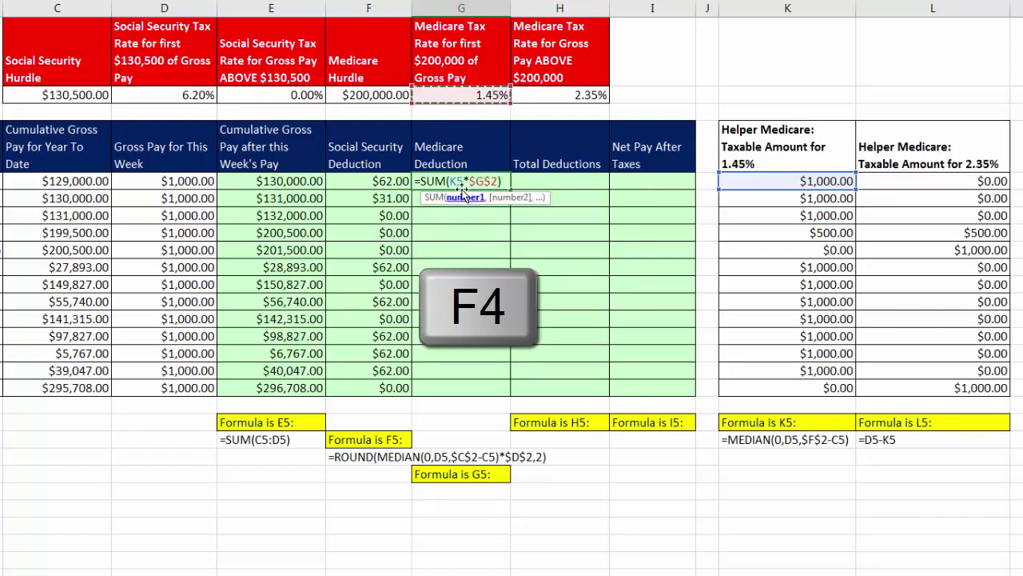
text(,)
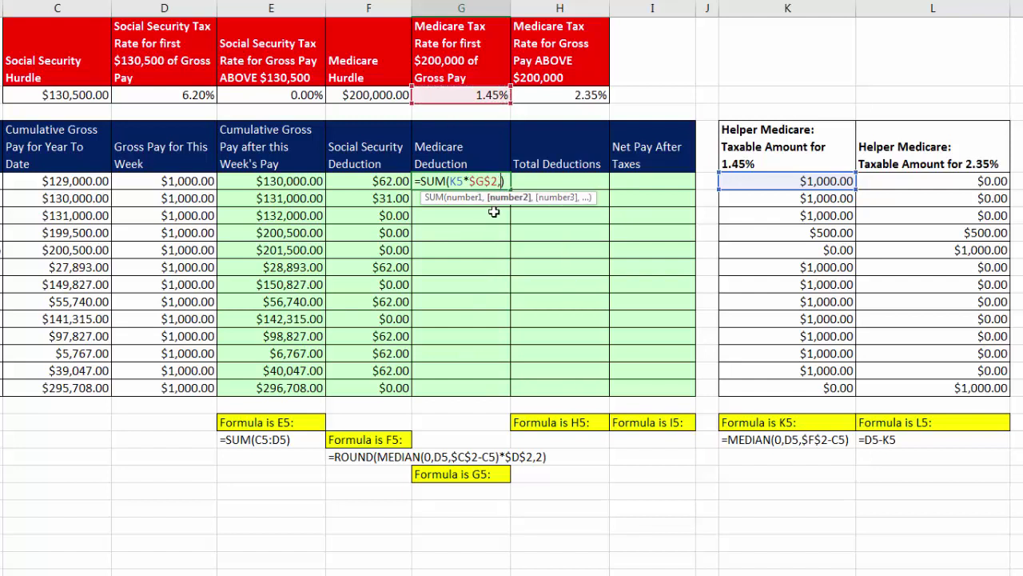
click(885, 182)
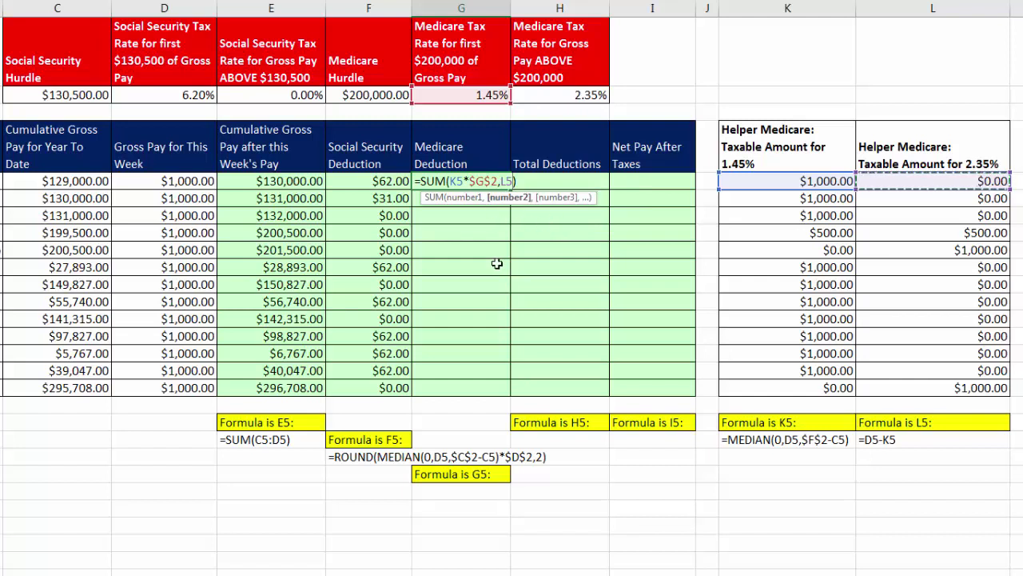
text(*)
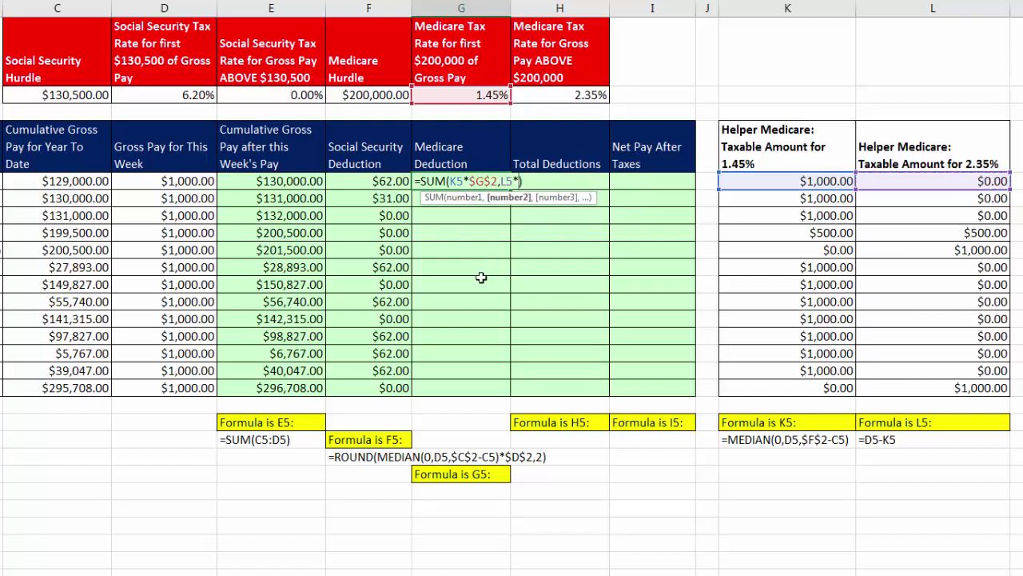
click(562, 93)
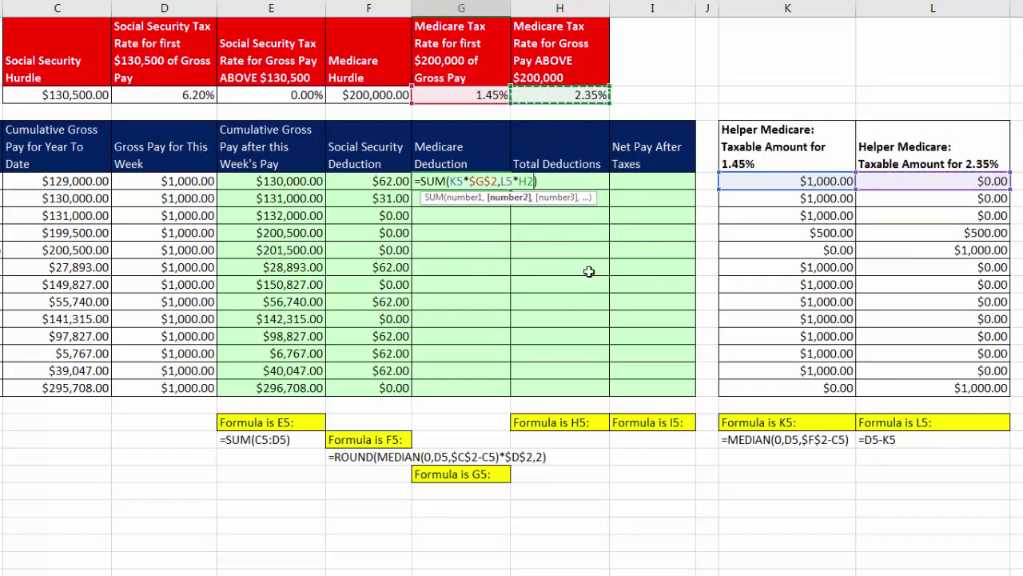
key(F4)
- Wrap the G5 SUM formula in ROUND with 2 decimal digits and enter it
click(421, 182)
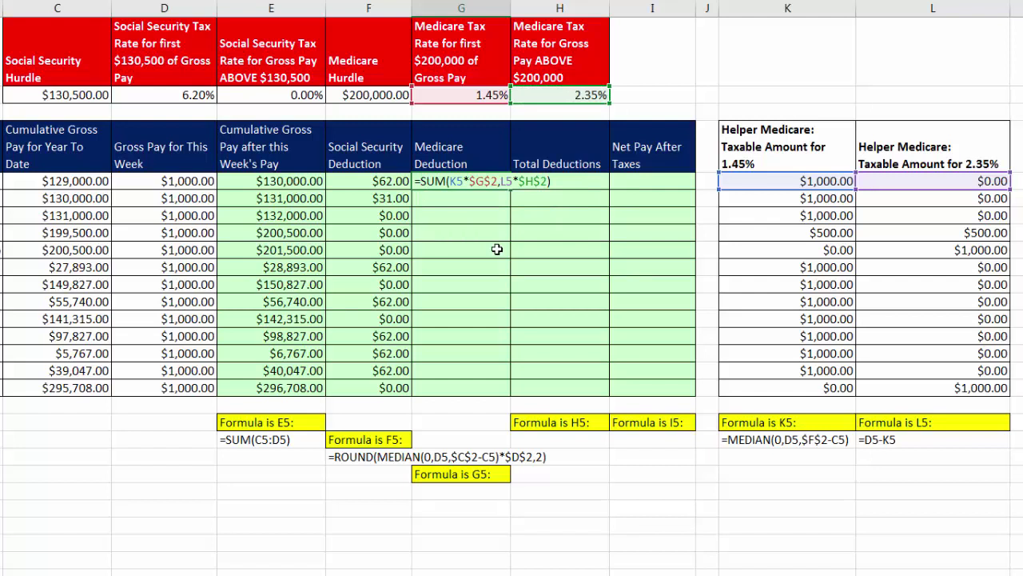
text(ROUND()
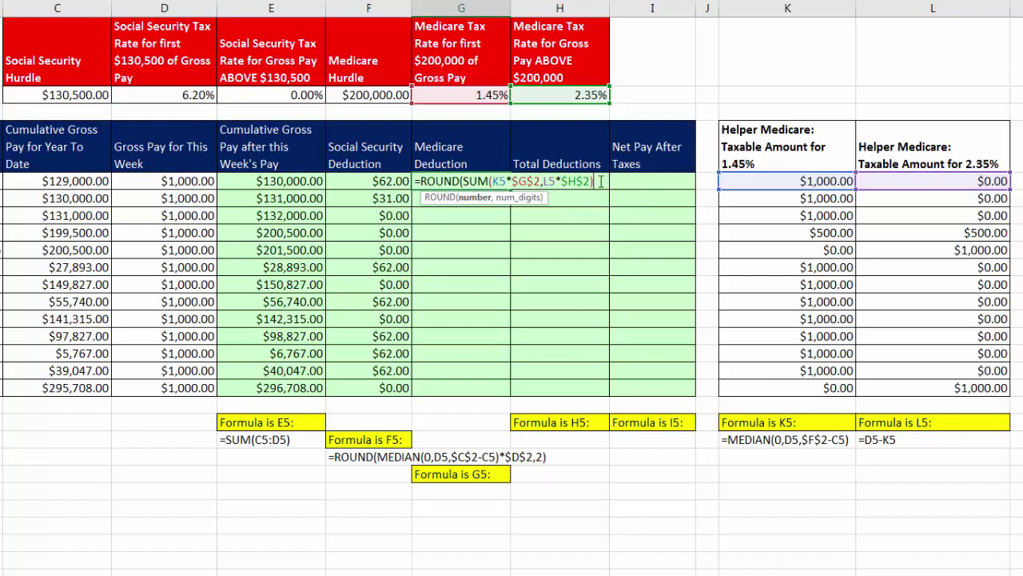
text(,2)
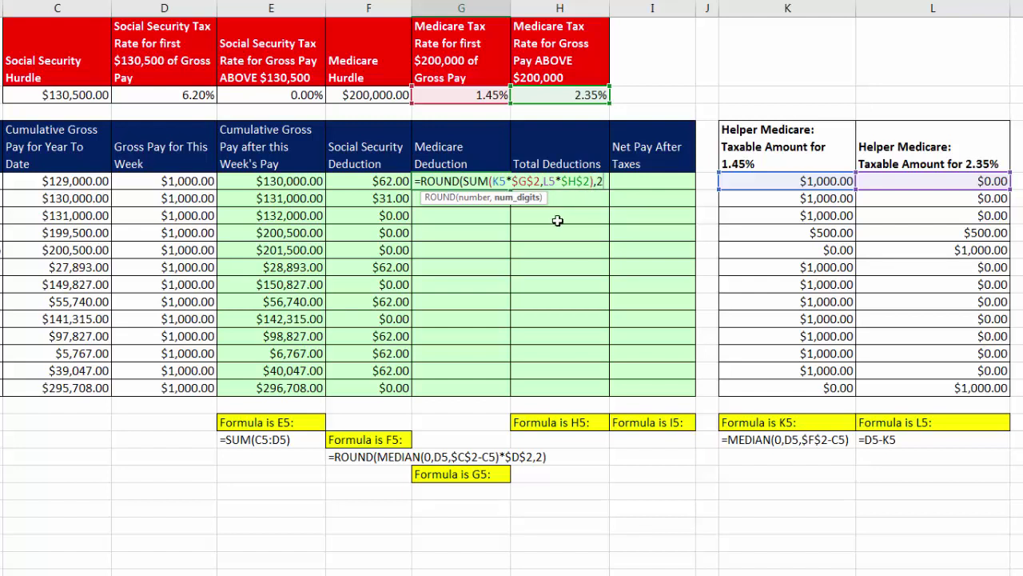
text())
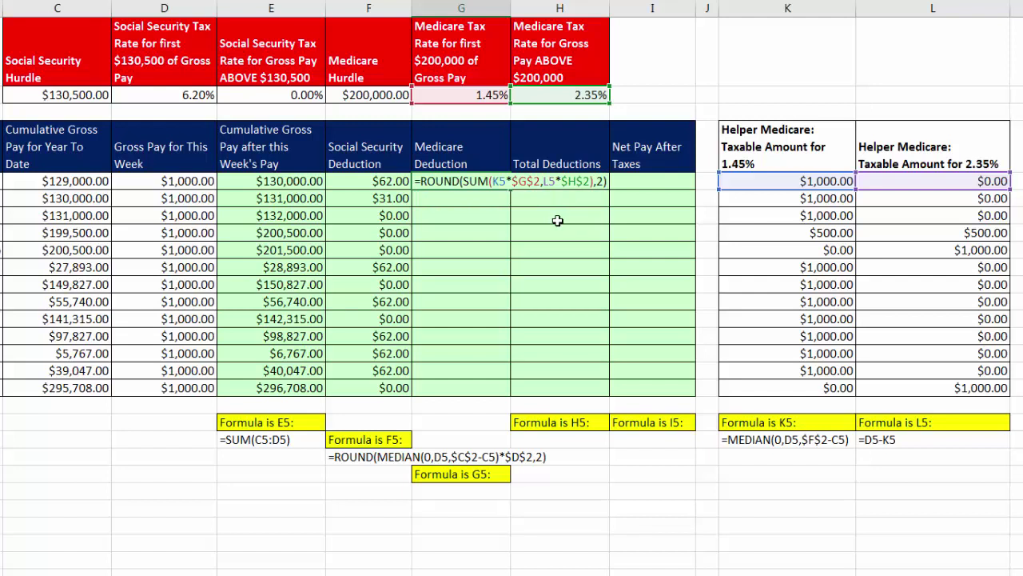
key(ctrl+Return)
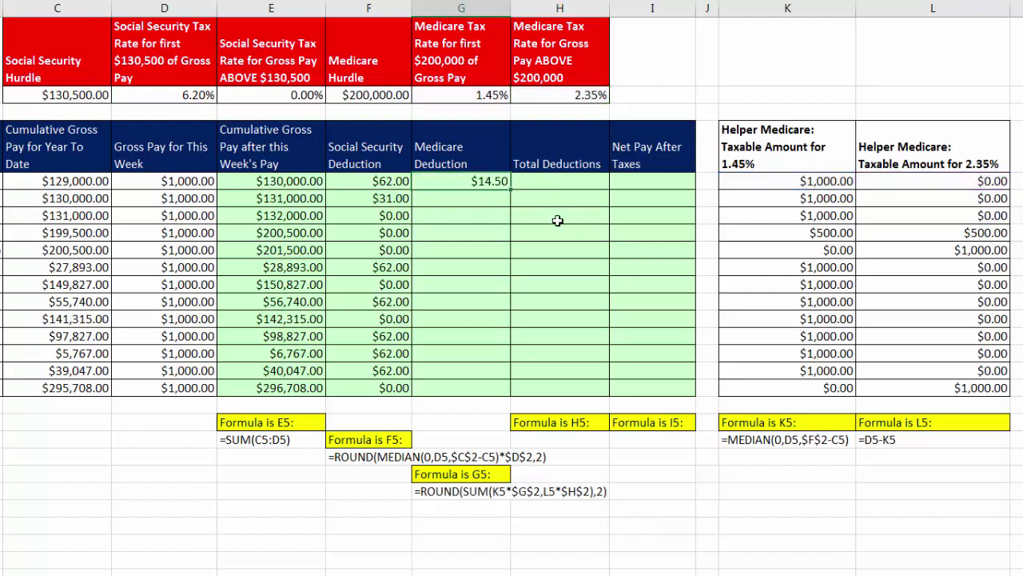
- Fill the G5 Medicare deduction formula down to G17 and check the cell references in G17
double_click(510, 189)
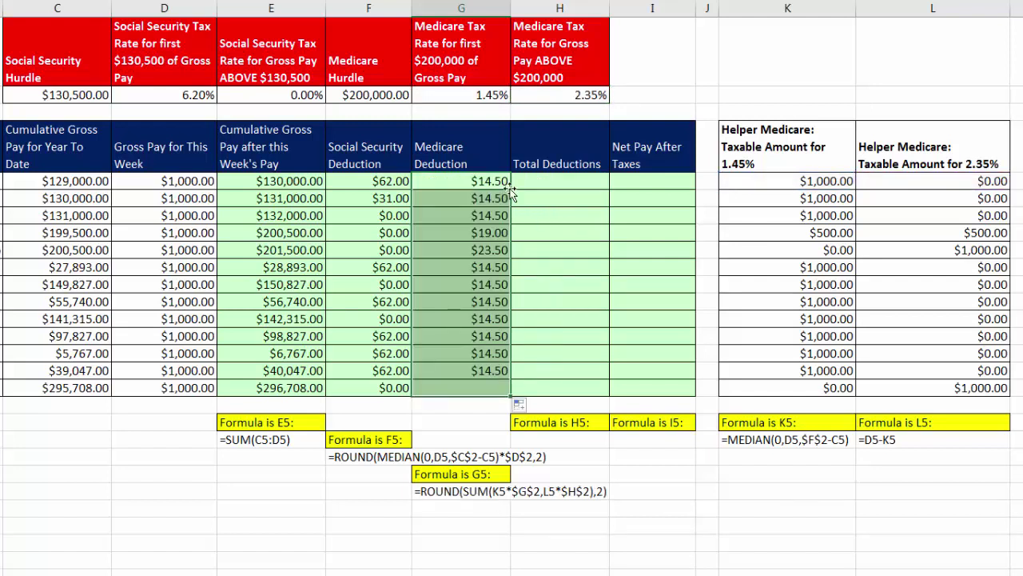
click(469, 387)
key(F2)
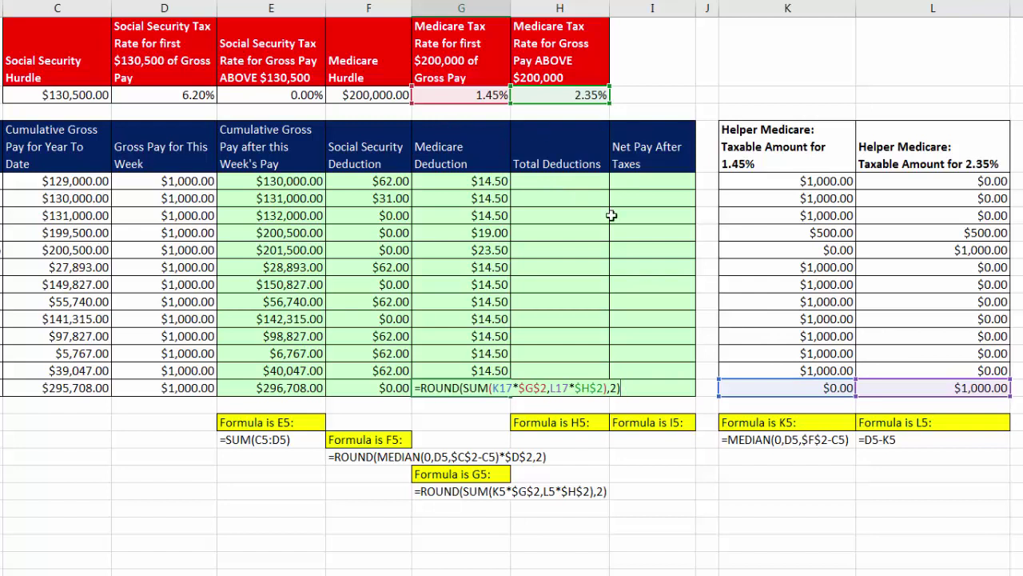
key(Return)
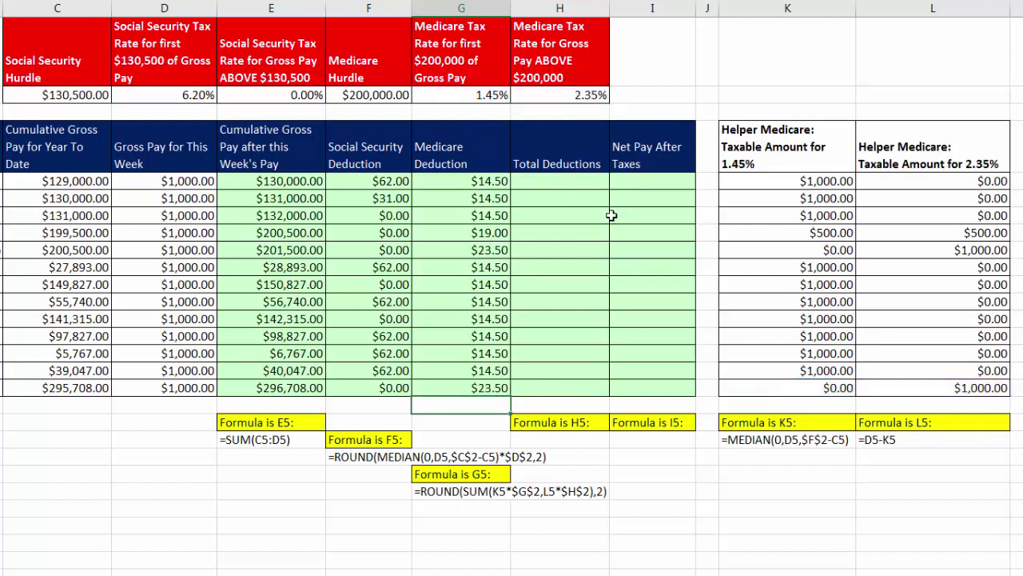
- Enter =SUM(F5:G5) in H5 to calculate the total deductions
click(551, 181)
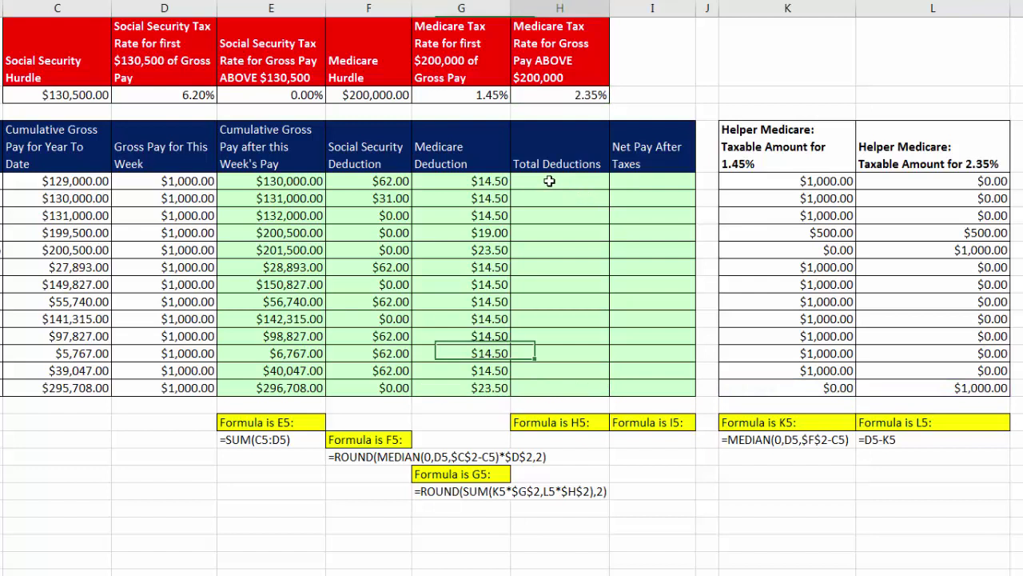
key(alt+equal)
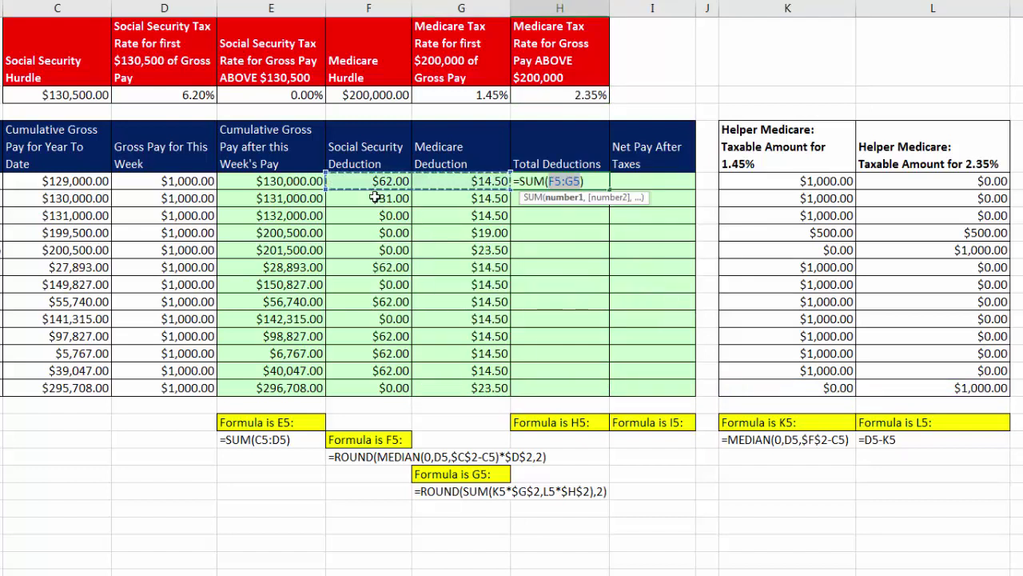
key(ctrl+Return)
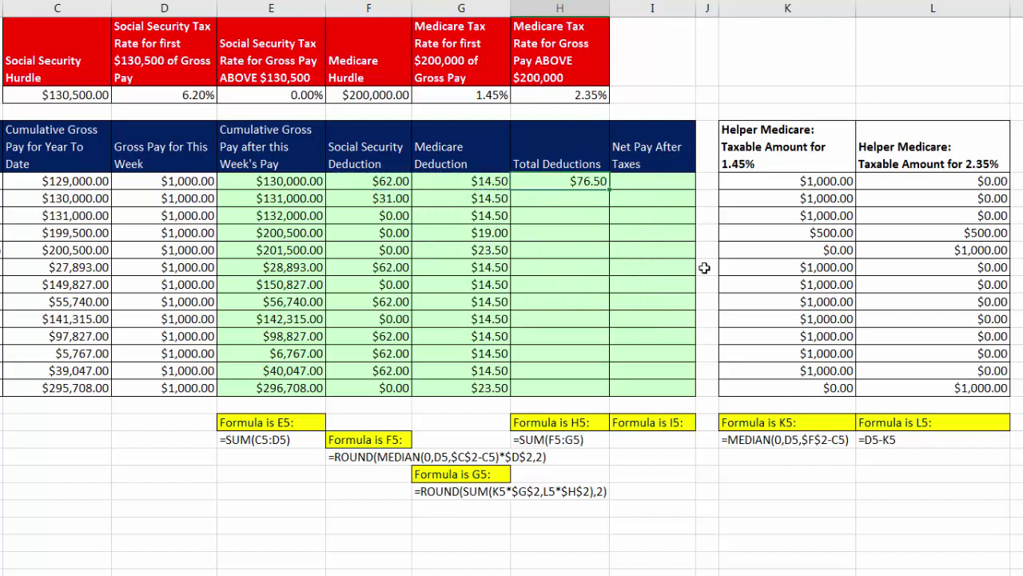
- Fill the H5 total deductions formula down to H17 and check the formula in H17
double_click(609, 190)
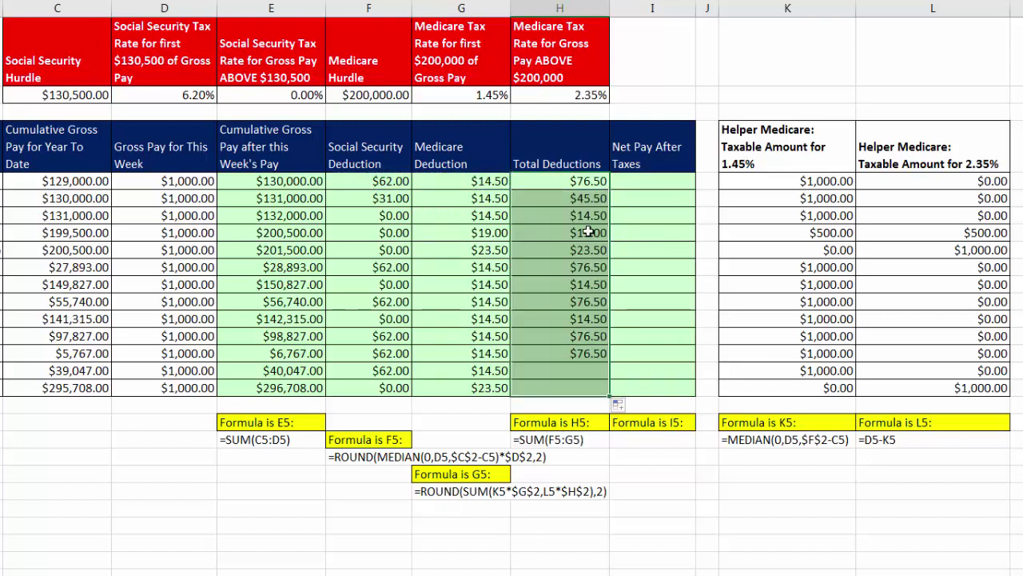
click(545, 385)
double_click(544, 386)
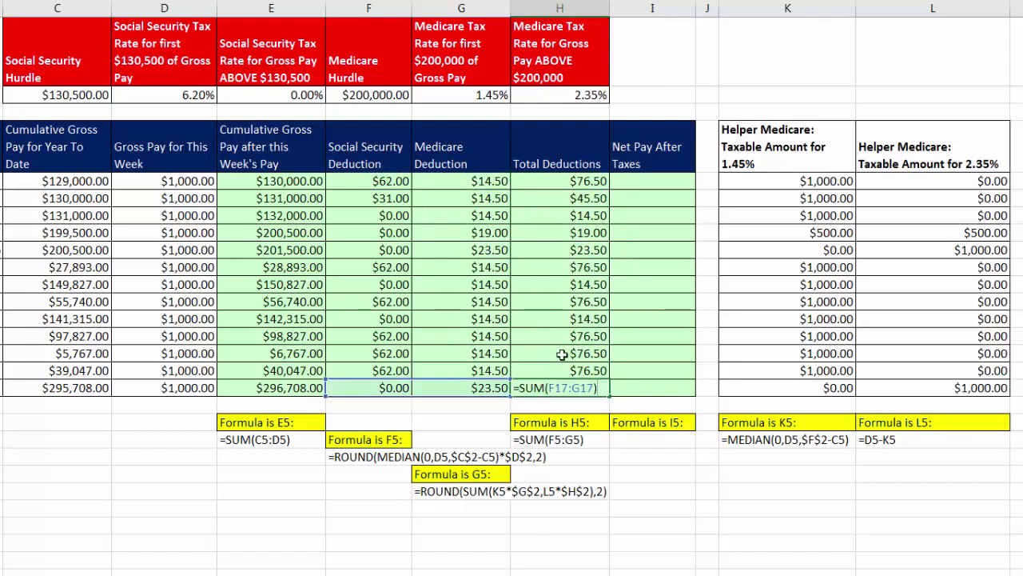
key(Escape)
- Enter =D5-H5 in I5 to calculate the net pay after taxes
click(680, 187)
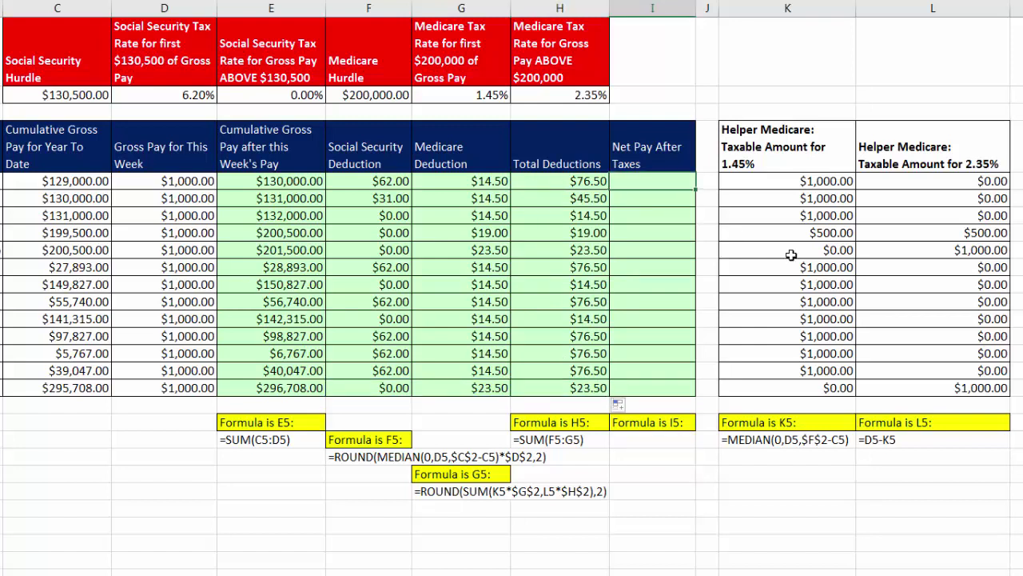
text(=)
key(Left)
key(Left)
key(Left)
key(Left)
key(Left)
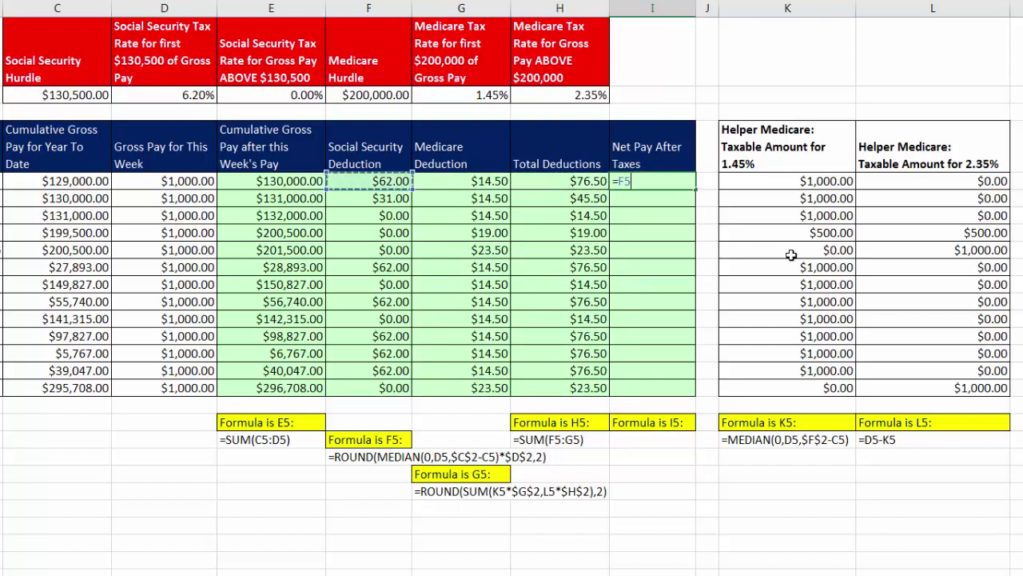
text(-)
key(Left)
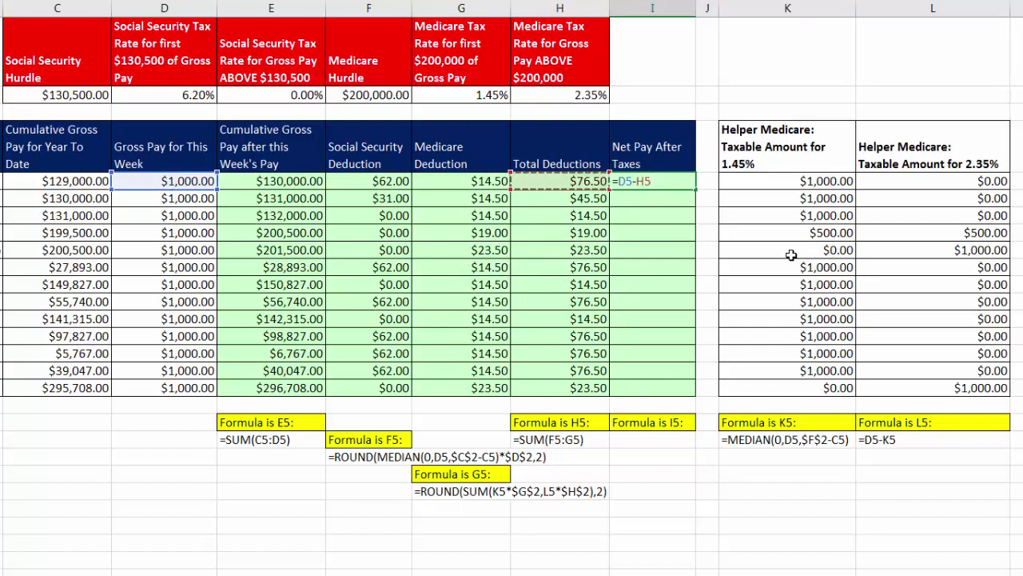
key(ctrl+Return)
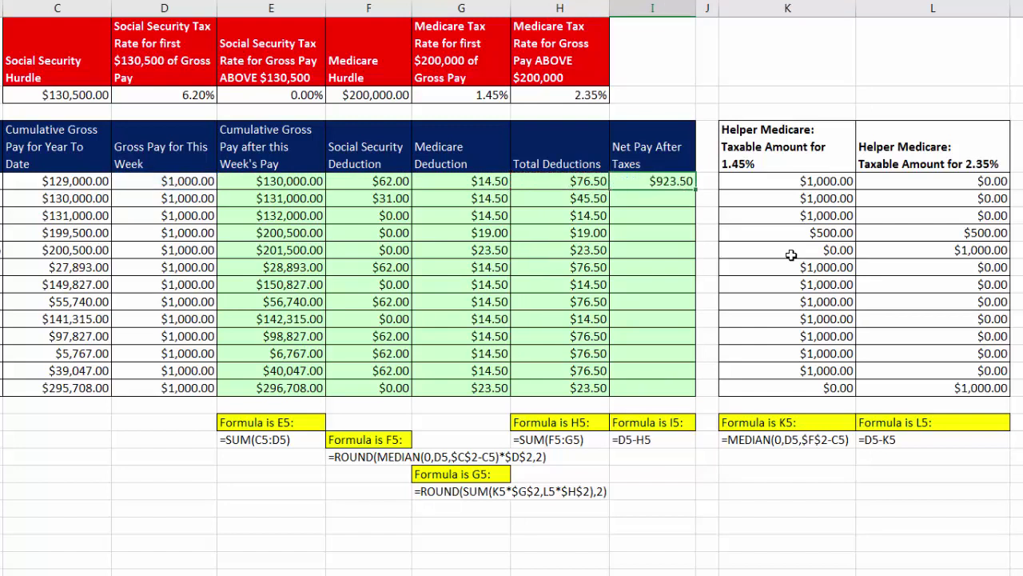
- Fill the I5 net pay formula down to I17 and check the formulas in I17 and I5
double_click(695, 189)
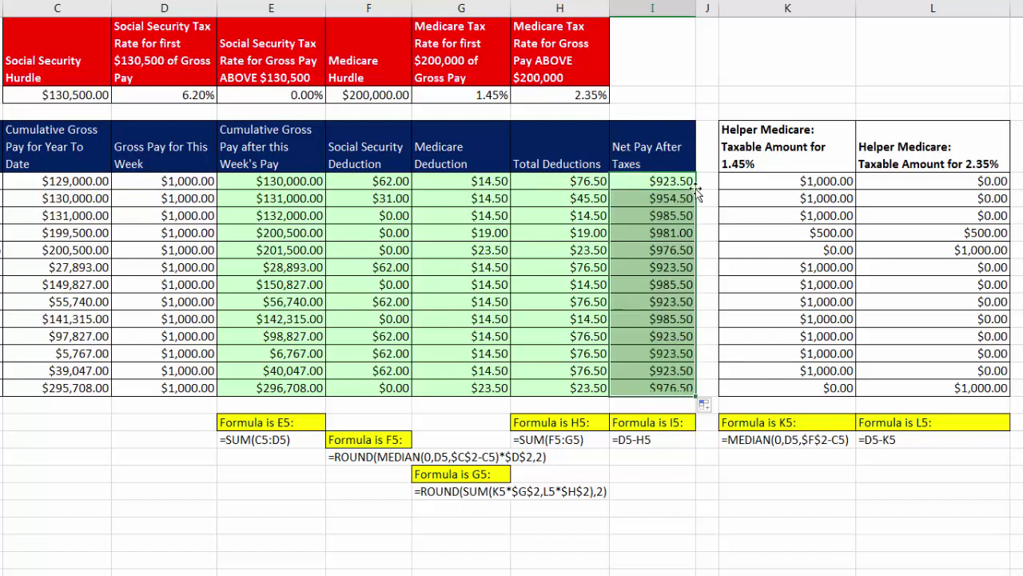
click(658, 389)
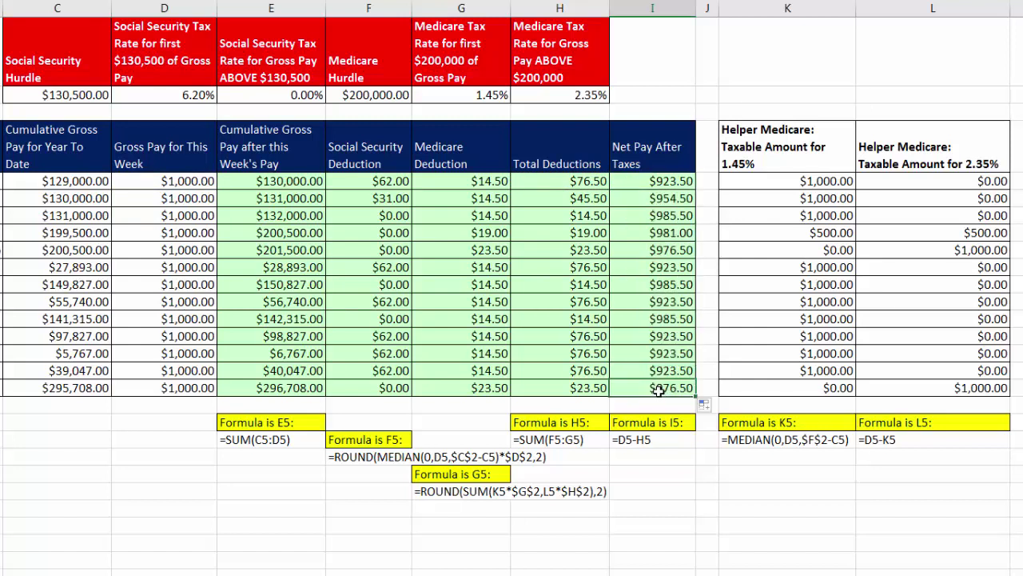
key(F2)
key(Escape)
click(646, 183)
key(F2)
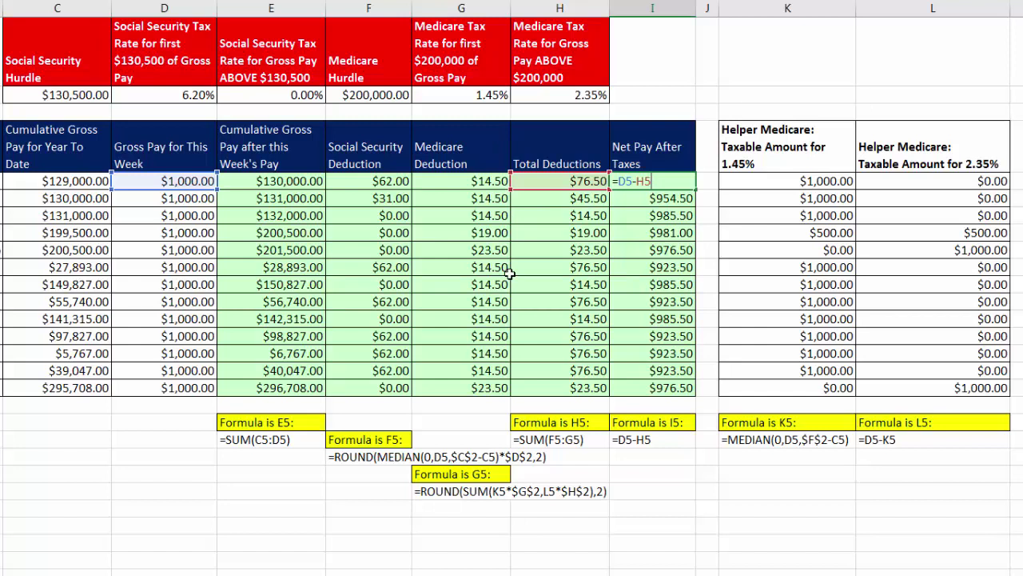
key(Escape)
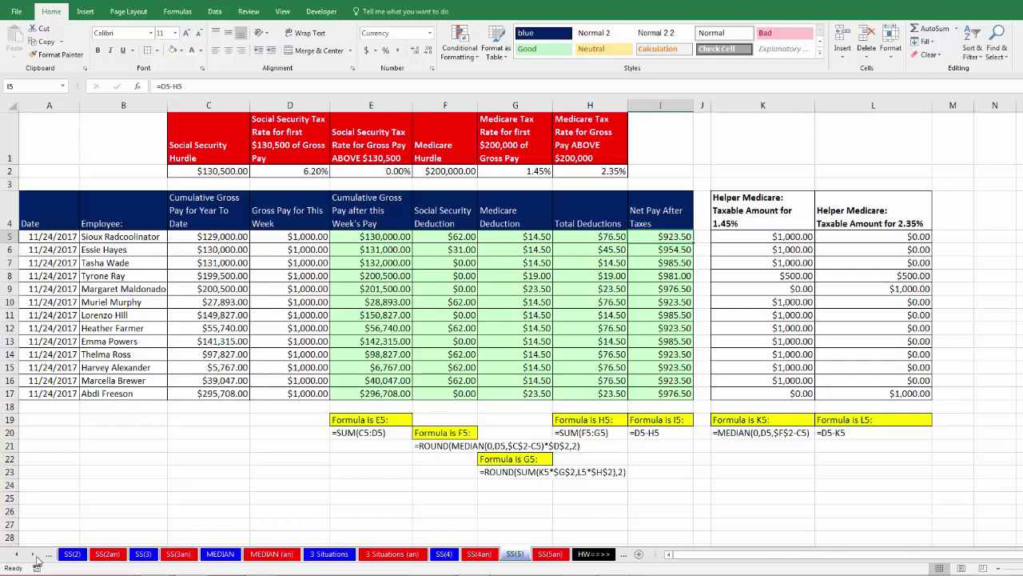
- Look through the workbook's sheet names, from the homework HW sheets back to the earlier lesson sheets
click(33, 554)
click(33, 554)
click(33, 554)
click(33, 554)
click(33, 554)
click(33, 554)
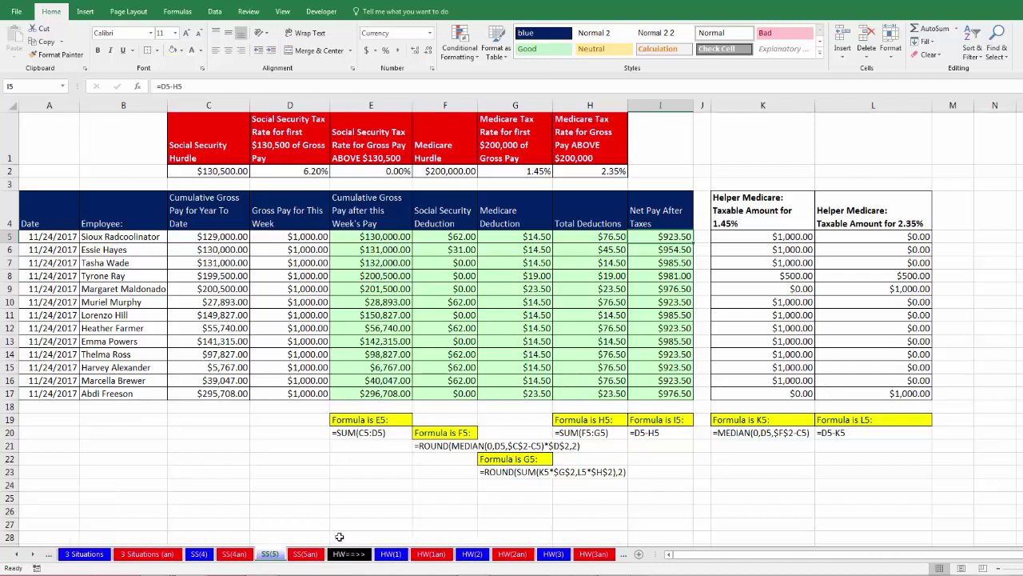
click(19, 554)
click(19, 554)
click(19, 554)
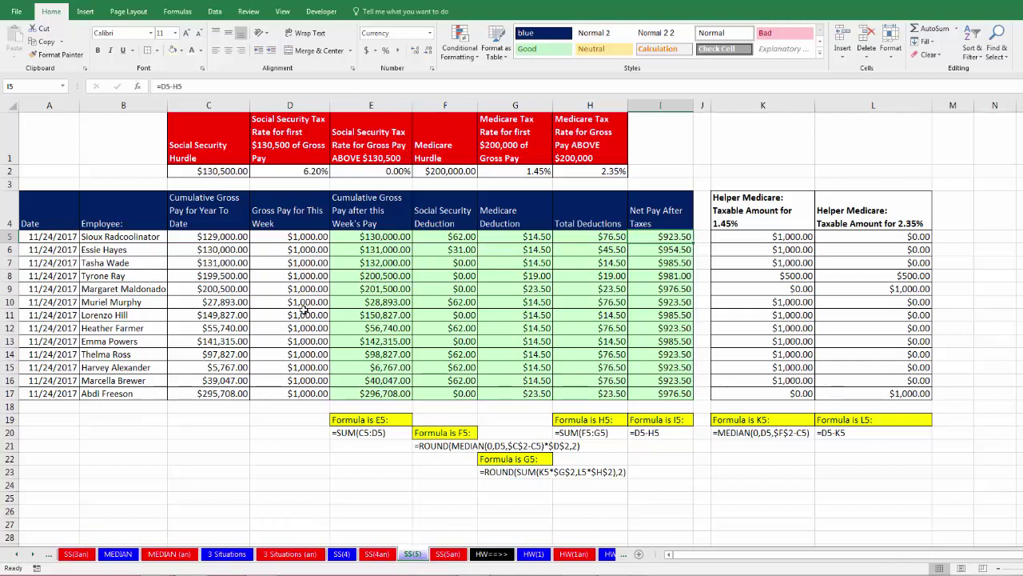
- Examine the row 5 formulas one by one, from the cumulative gross pay in E5 across to the net pay in I5
double_click(371, 237)
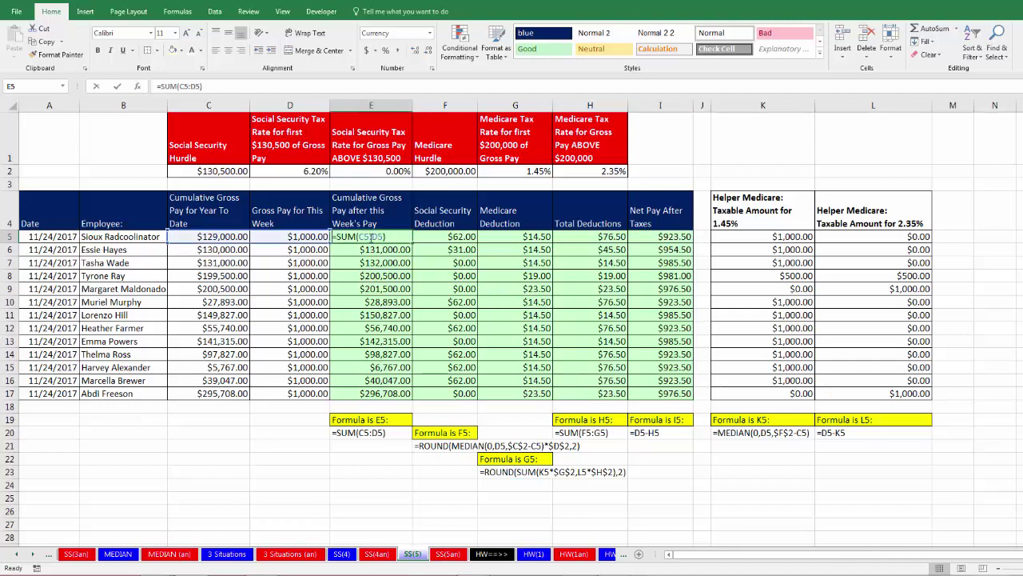
key(Tab)
key(F2)
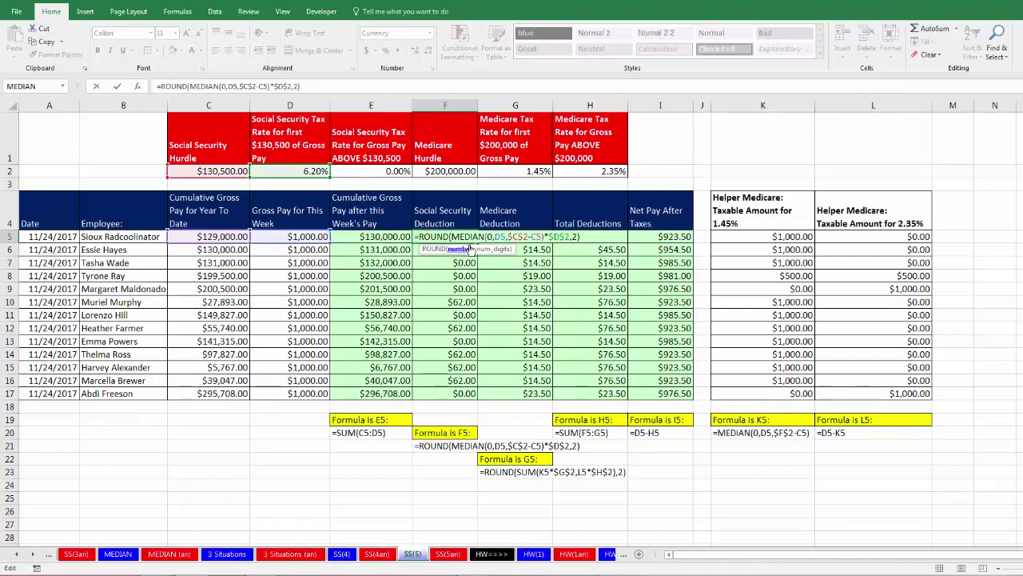
key(Tab)
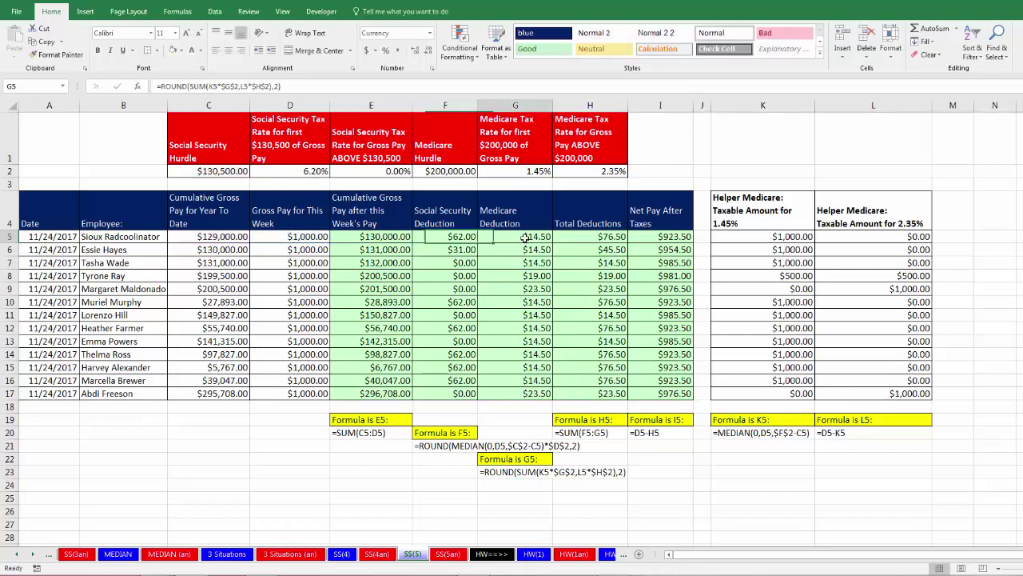
key(F2)
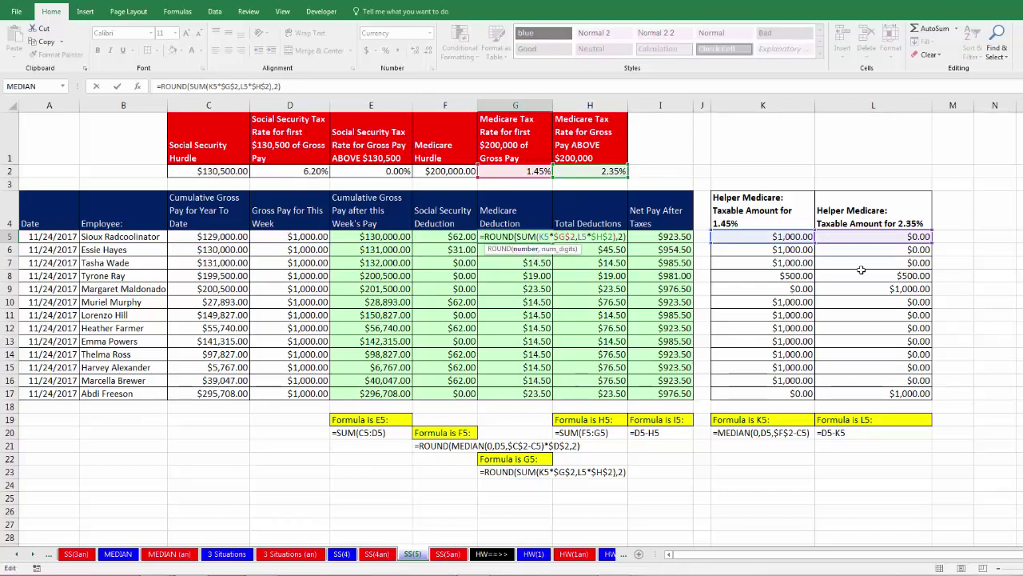
key(Tab)
key(F2)
key(Tab)
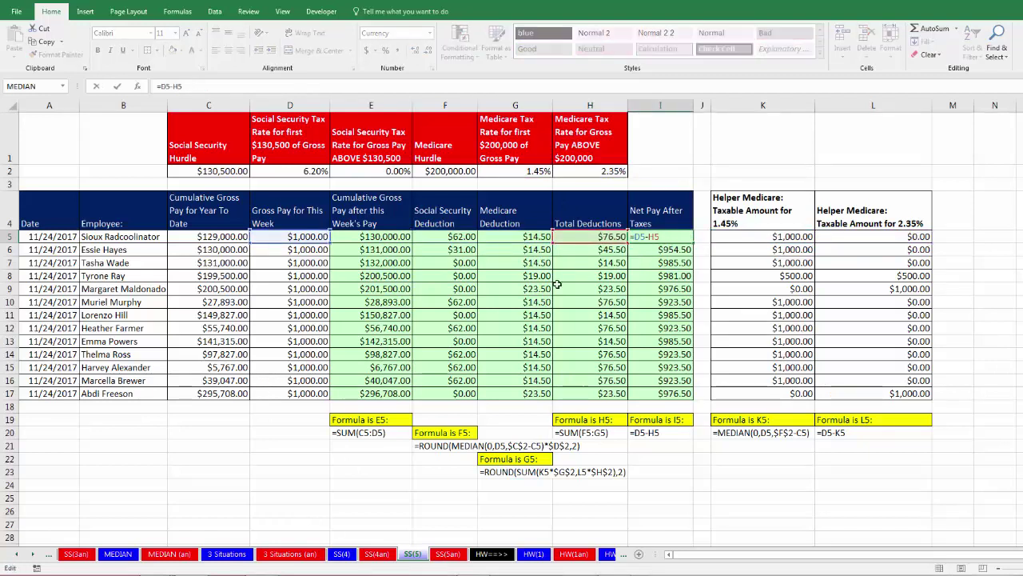
- Review the earlier lesson sheets in turn: 3 Situations, MEDIAN, SS(3), SS(2) and SS(1)
click(240, 554)
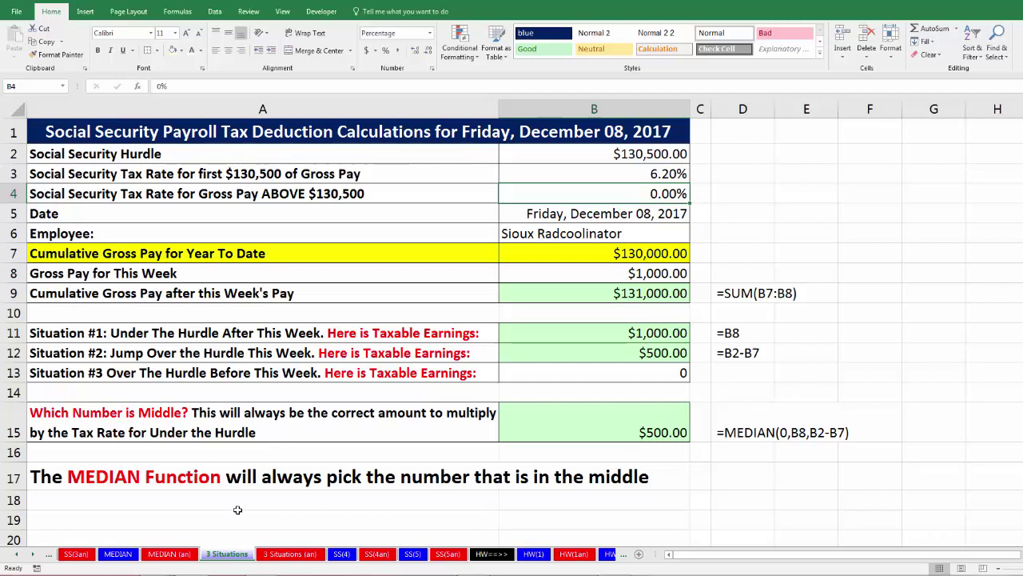
click(119, 554)
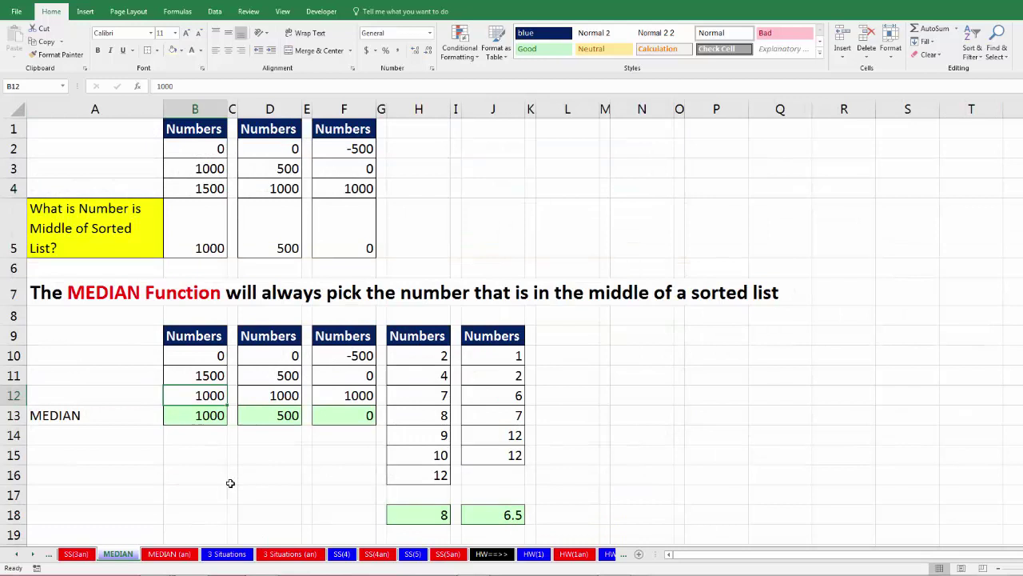
click(16, 555)
click(16, 555)
click(16, 555)
click(16, 555)
click(16, 555)
click(16, 555)
click(16, 554)
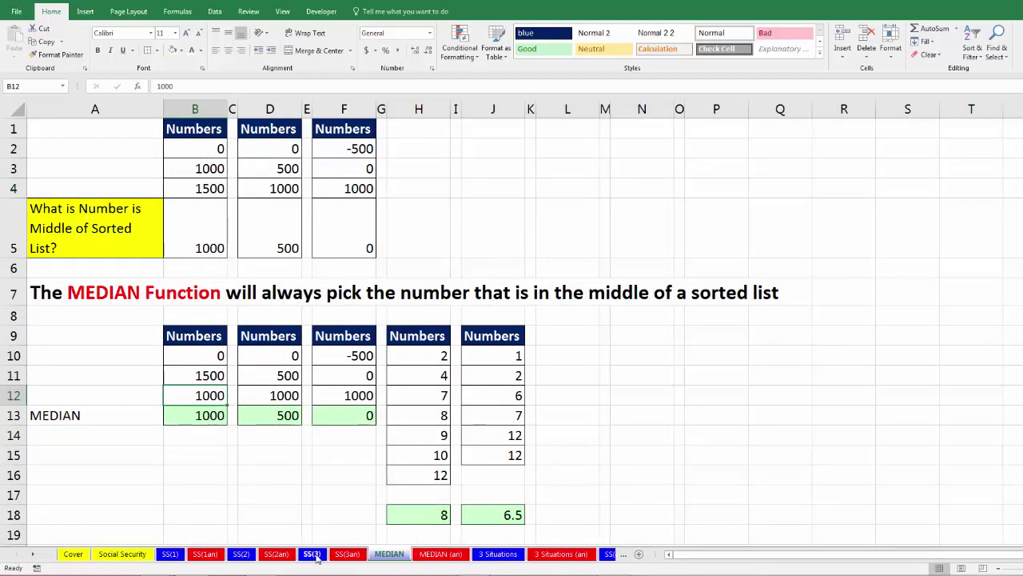
click(312, 554)
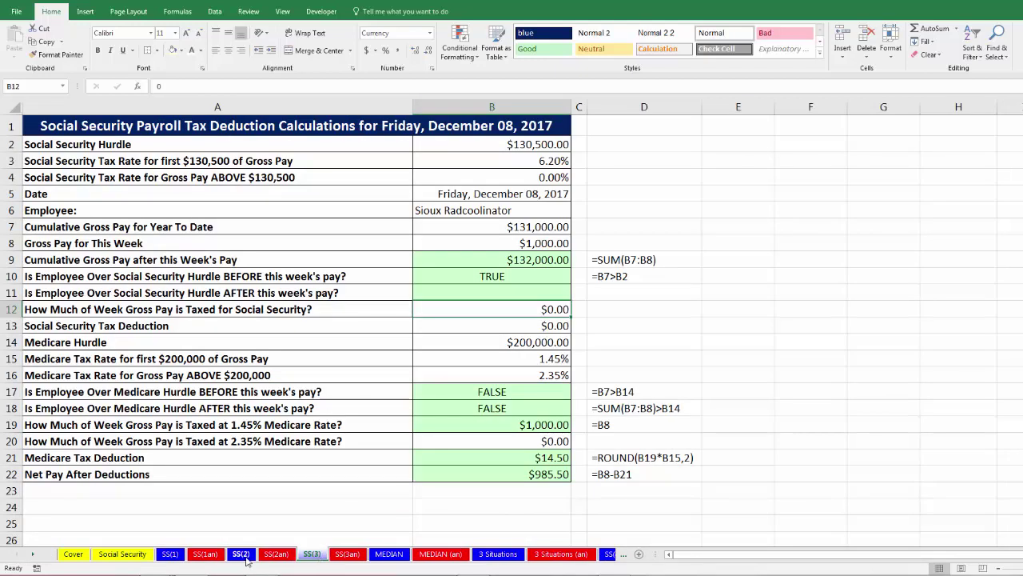
click(242, 554)
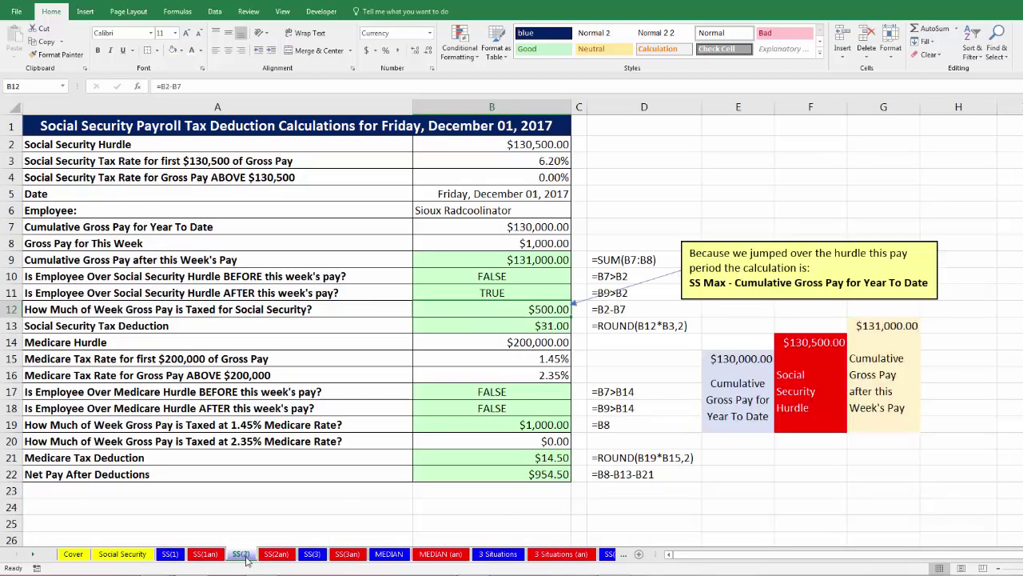
click(175, 557)
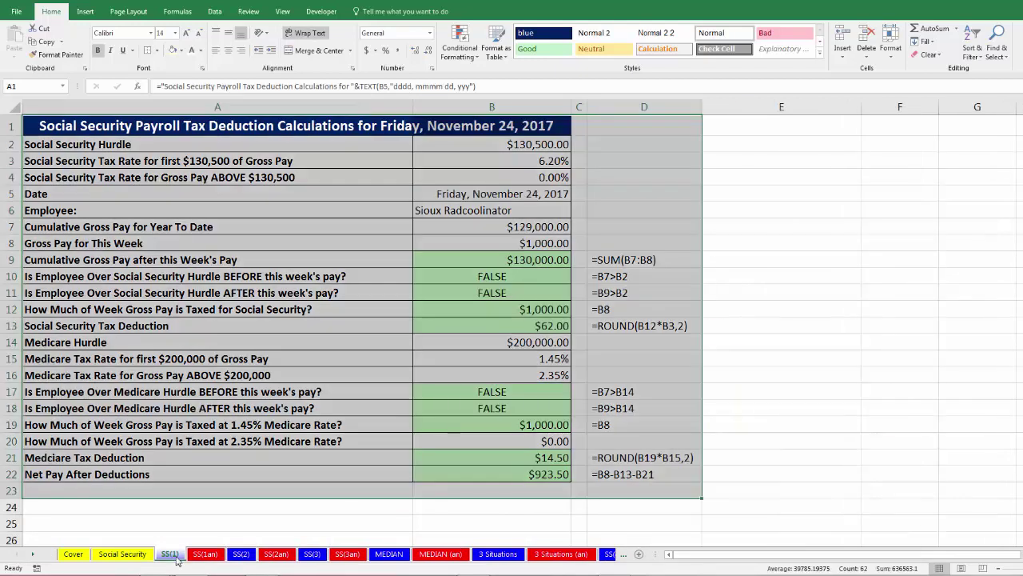